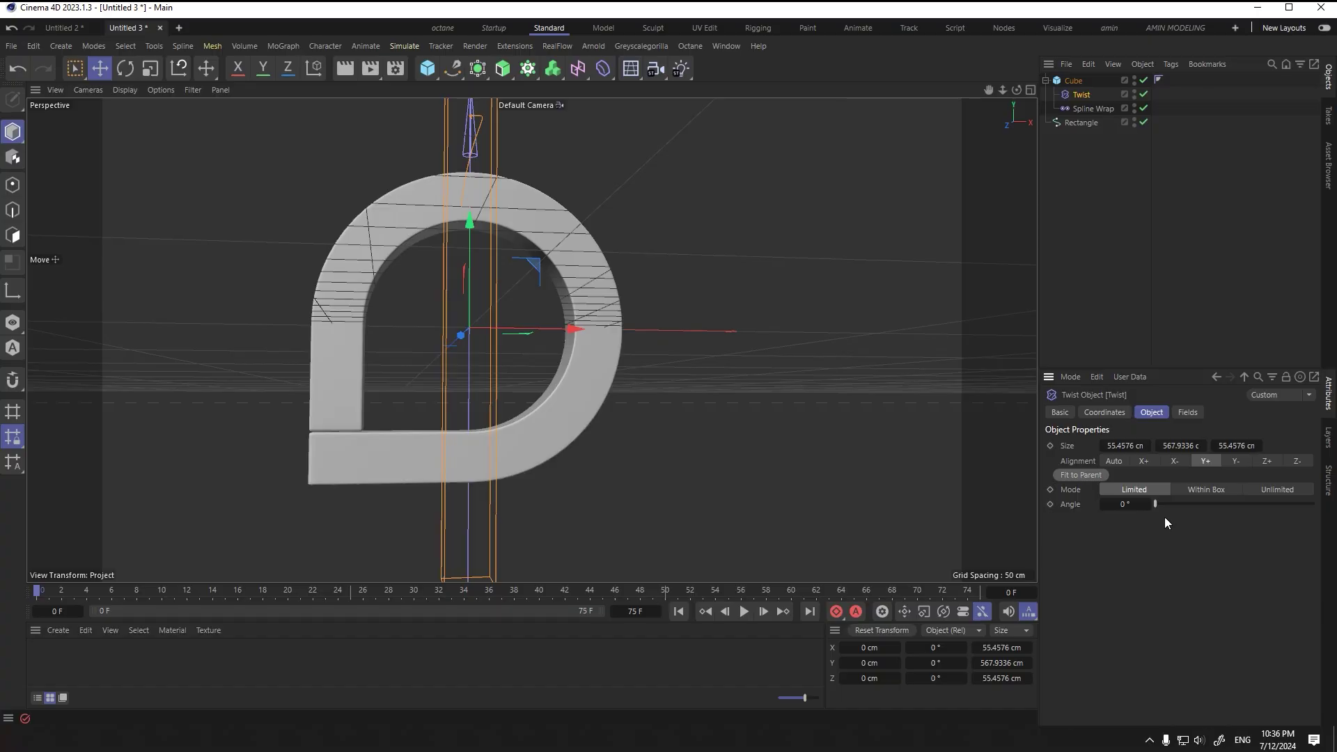
Step: Increase the angle of the Twist deformer on the spline-wrapped cube
mouse_move(1156, 504)
left_mouse_down()
mouse_move(1236, 501)
mouse_move(1163, 503)
left_mouse_up()
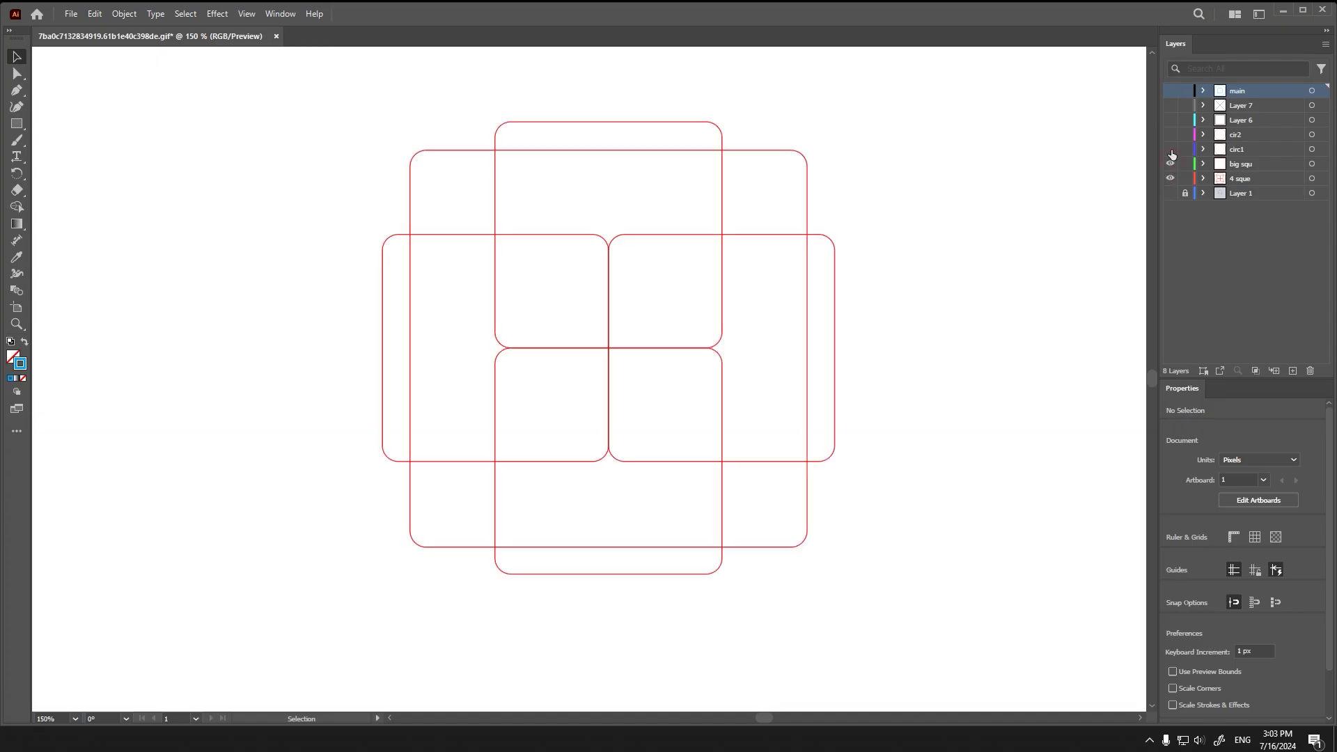
Step: Switch to the logo guide artwork in Illustrator and show the hidden circ1, Layer 6 and Layer 7 layers
left_click(1170, 149)
left_click(1170, 120)
left_click(1171, 105)
left_click(1170, 120, "alt")
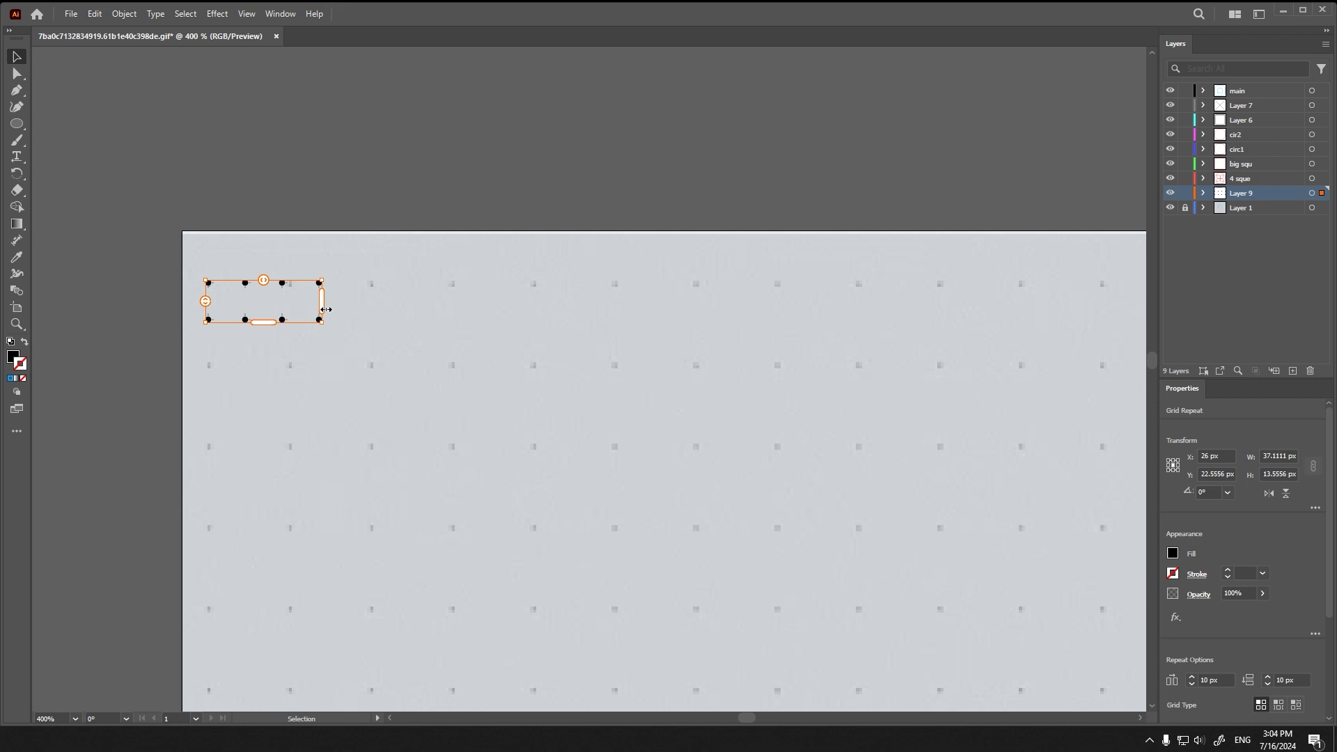
Step: Extend the grid repeat of small dots across the whole artboard and clear the artwork selection
left_click_drag(326, 309, 929, 302)
left_click_drag(567, 320, 666, 588)
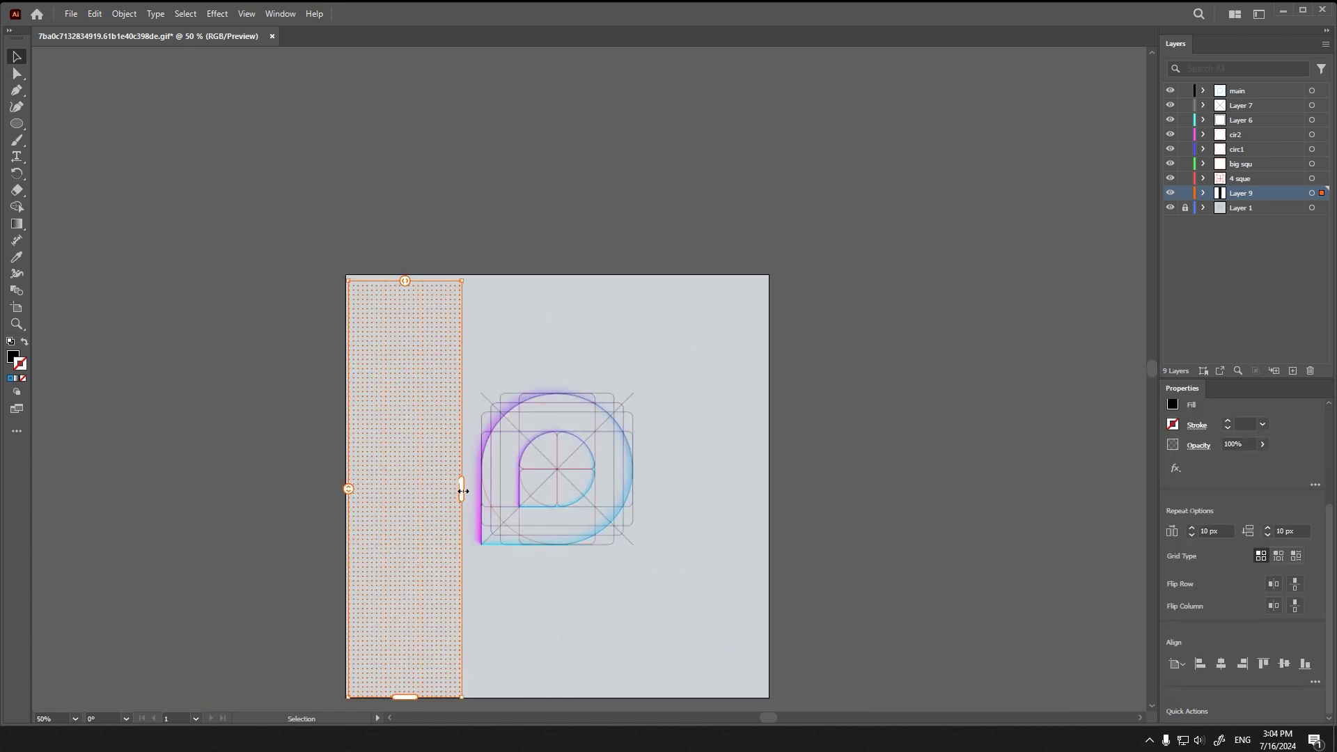
left_click_drag(463, 491, 767, 490)
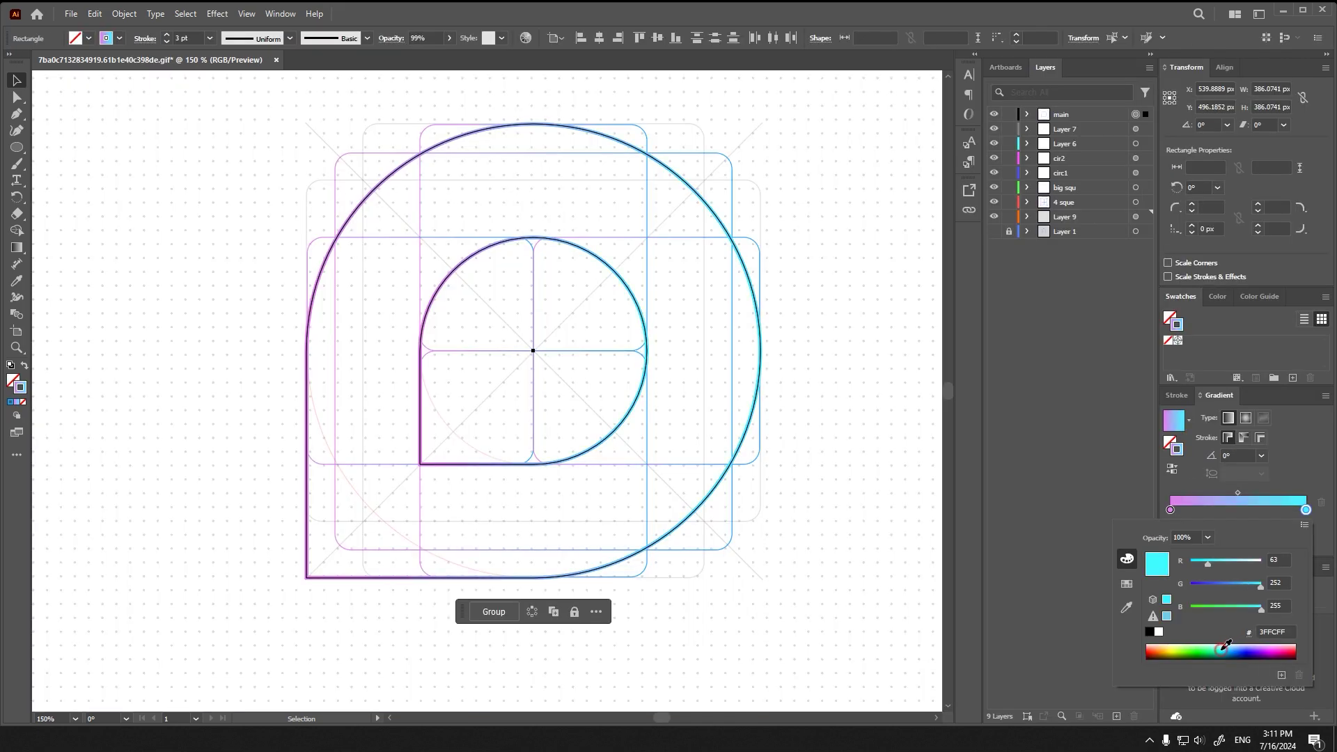
left_click(803, 416)
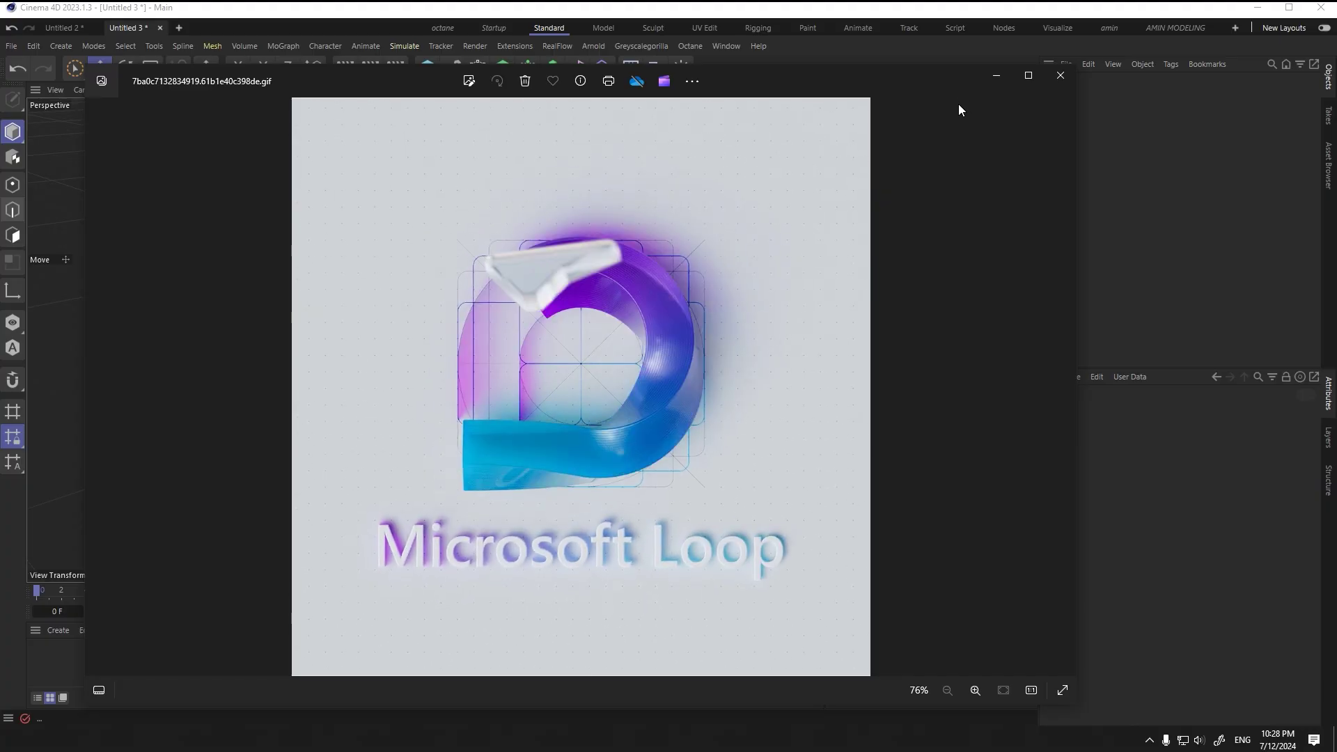
Step: Close the reference image, switch Cinema 4D to the Front view and show the logo guide picture as its background
left_click(1060, 75)
middle_click(383, 272)
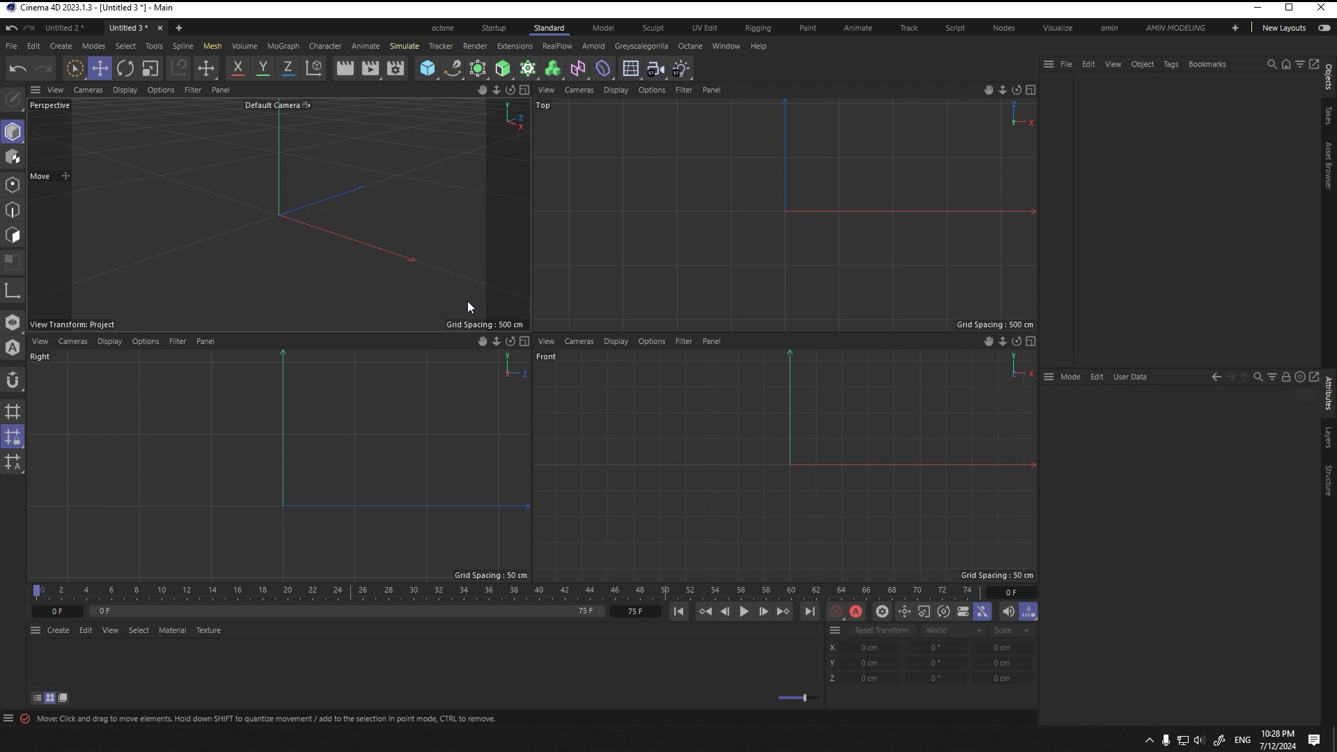
middle_click(656, 421)
key("shift+v")
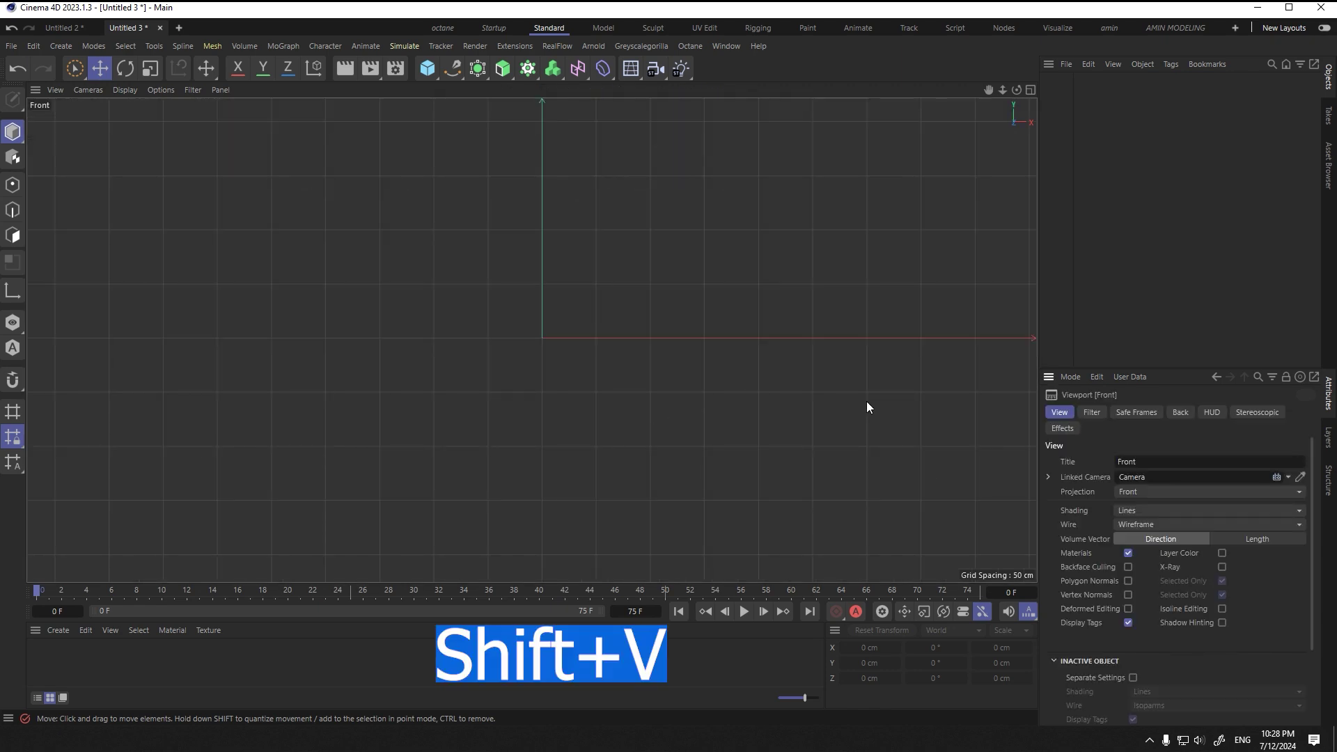
left_click(1180, 411)
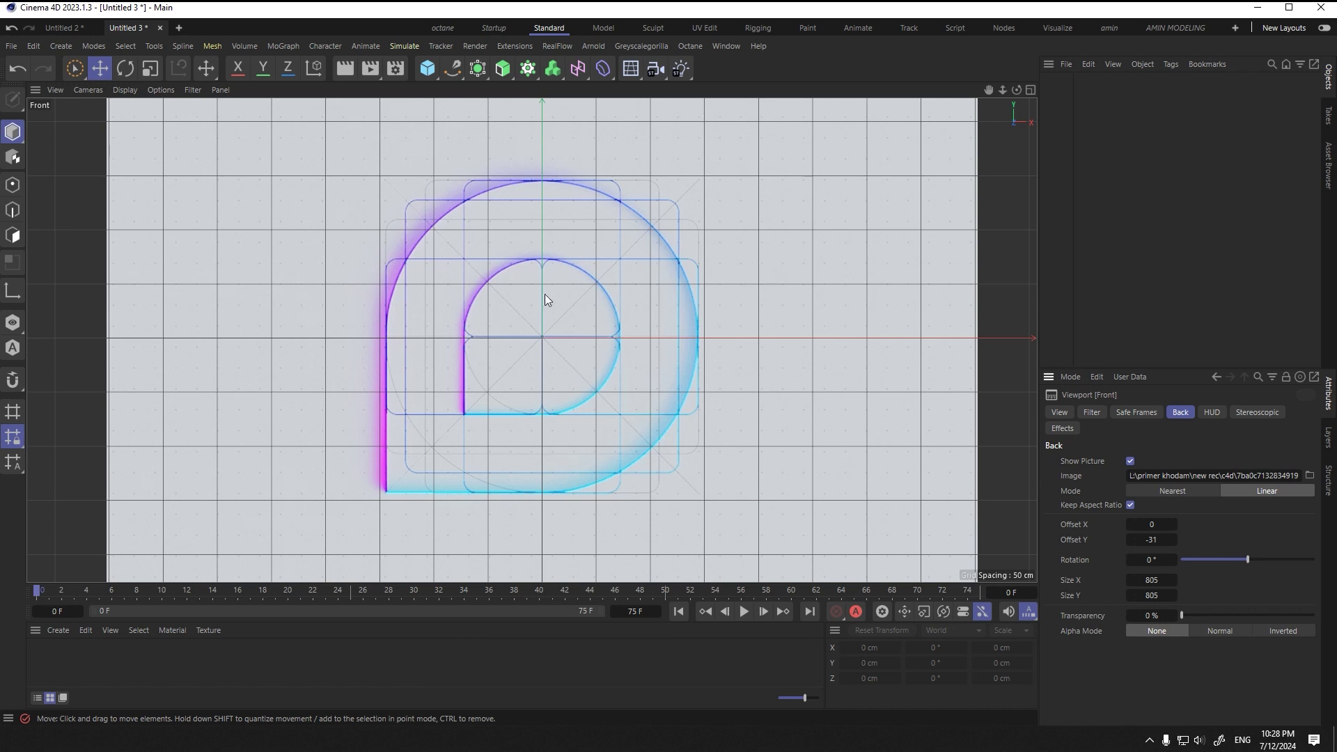
left_click(1130, 461)
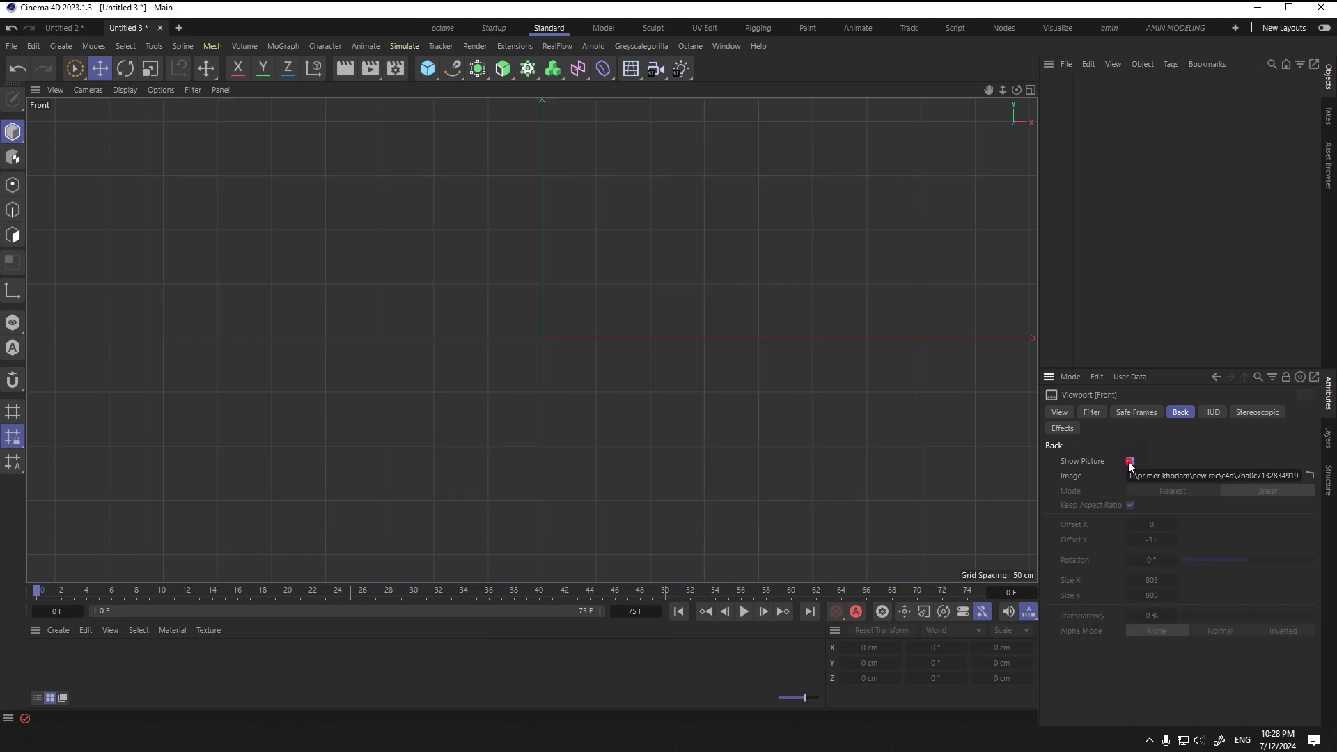
left_click(1129, 461)
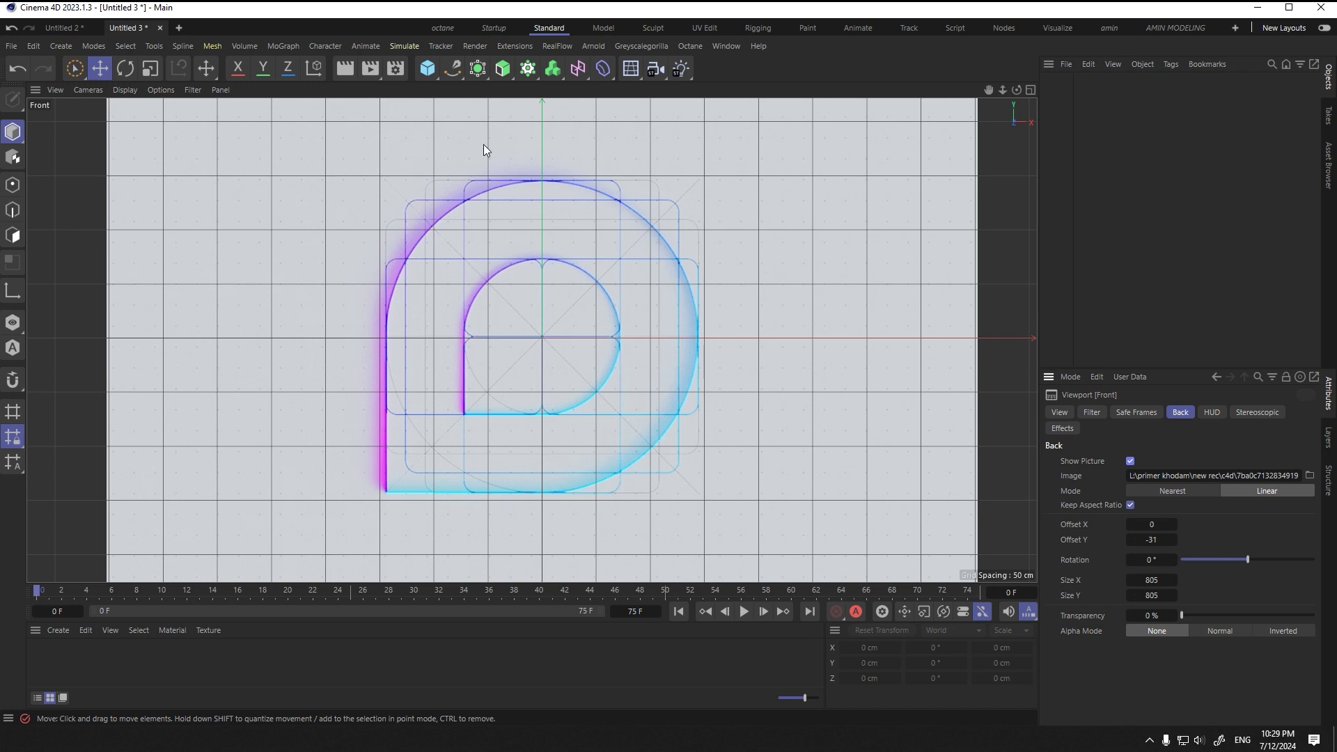
Step: Add a Rectangle spline and scale it uniformly to 288.4 cm to match the logo's outer outline
left_click(453, 68)
left_click(594, 183)
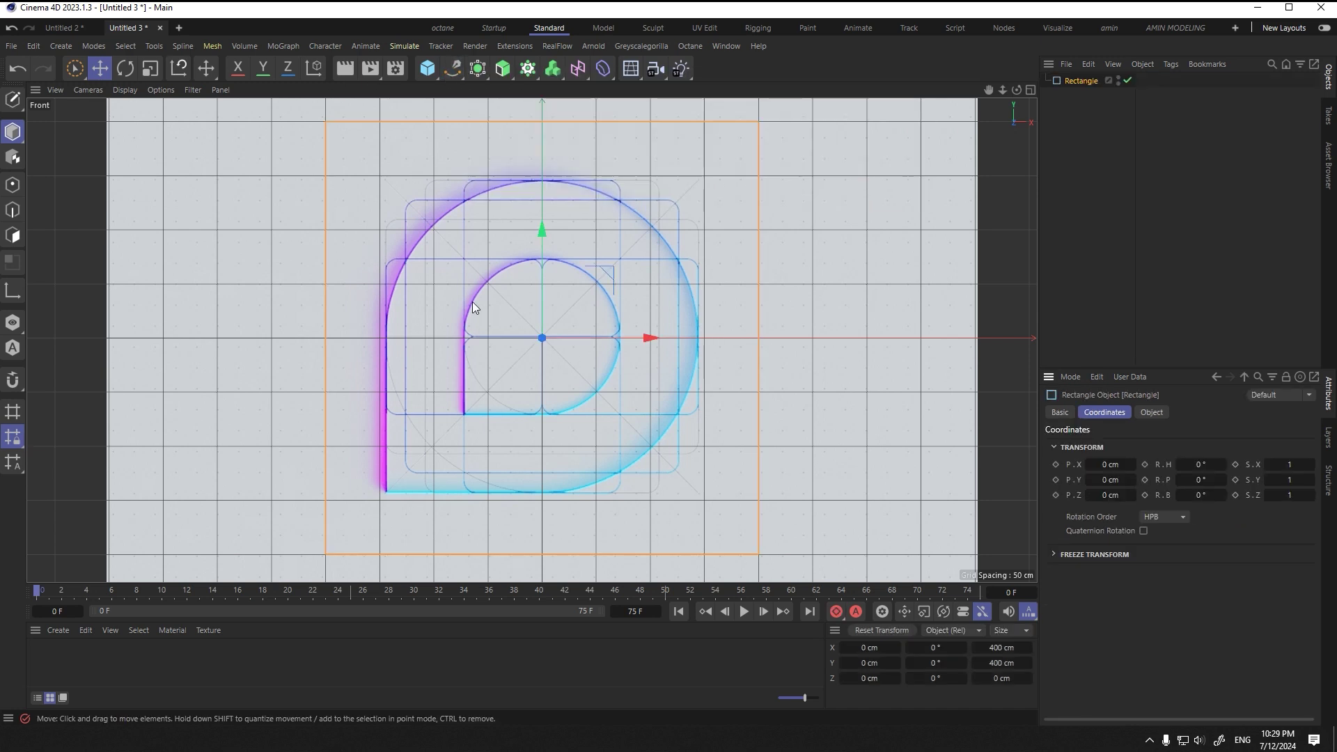
left_click(150, 68)
left_click_drag(835, 266, 666, 291)
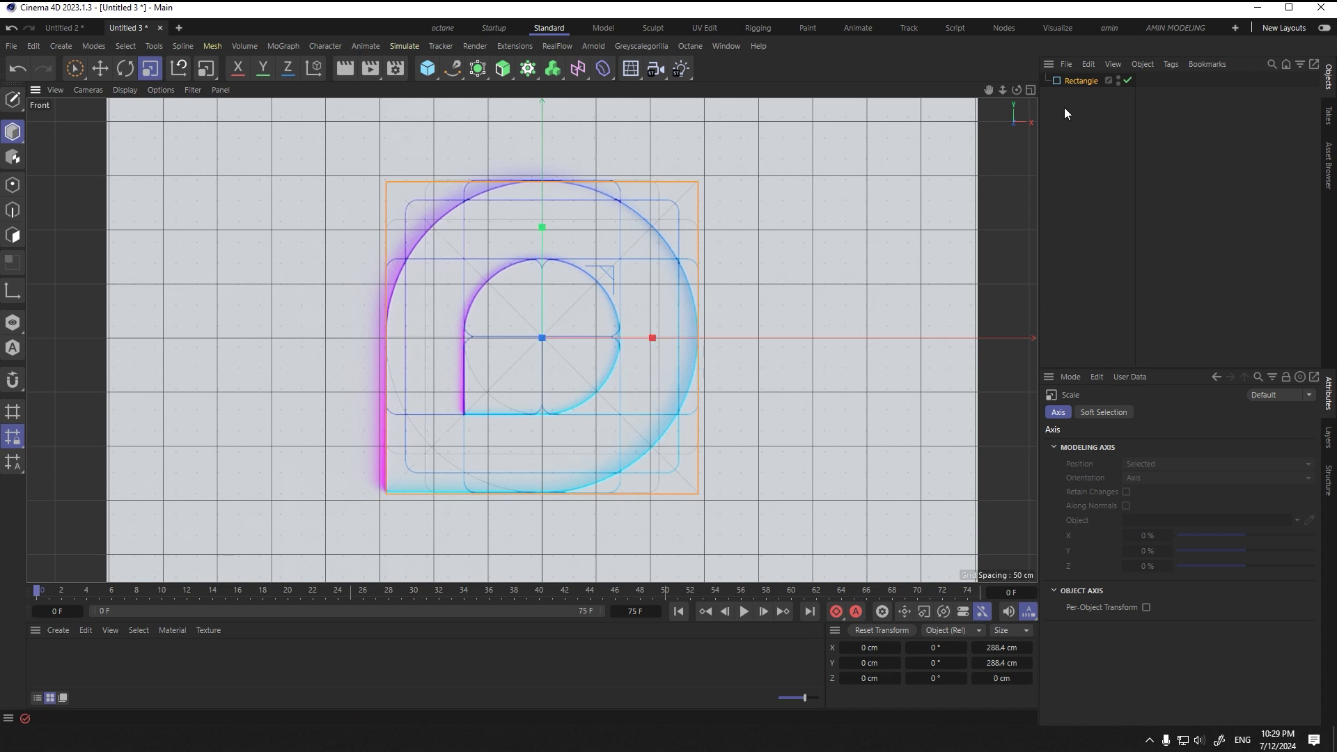
Step: Make the rectangle editable and chamfer every corner except the lower-left one with a radius of about 146.22 cm
left_click(1078, 80)
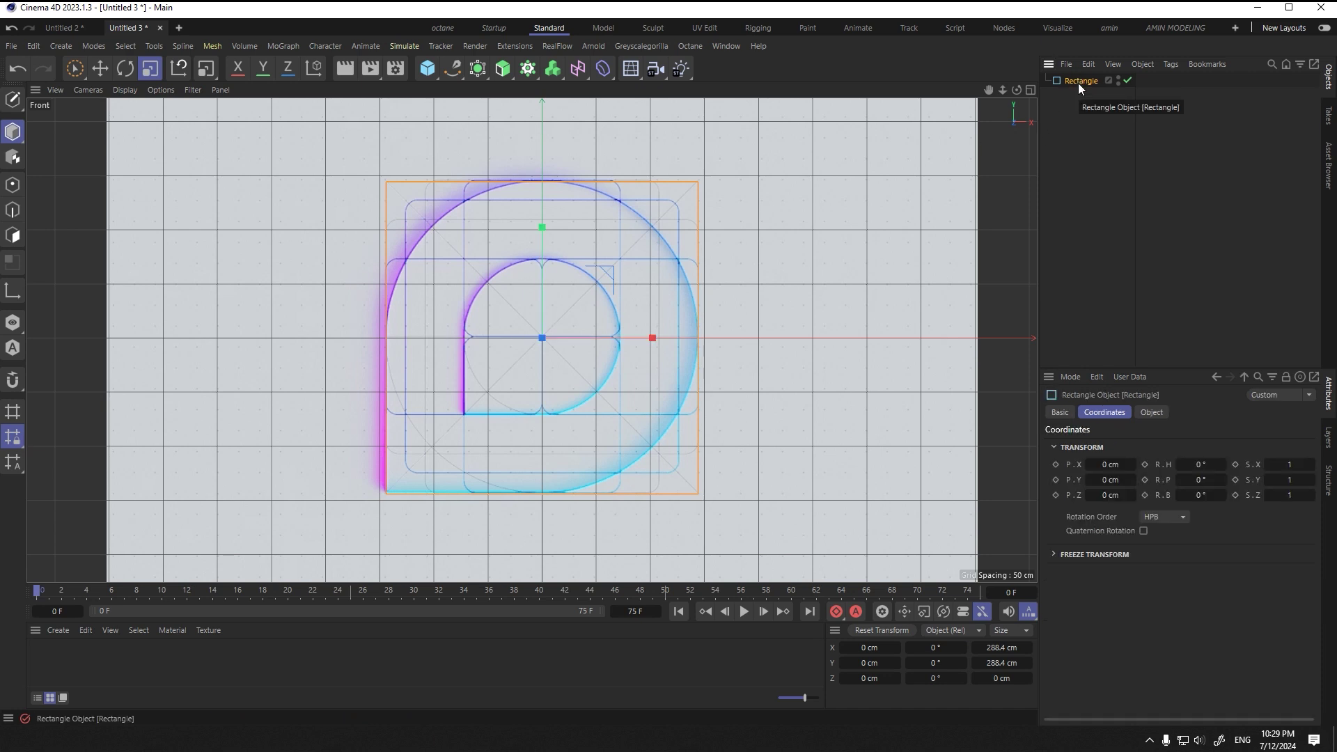
left_click(12, 185)
left_click(386, 182)
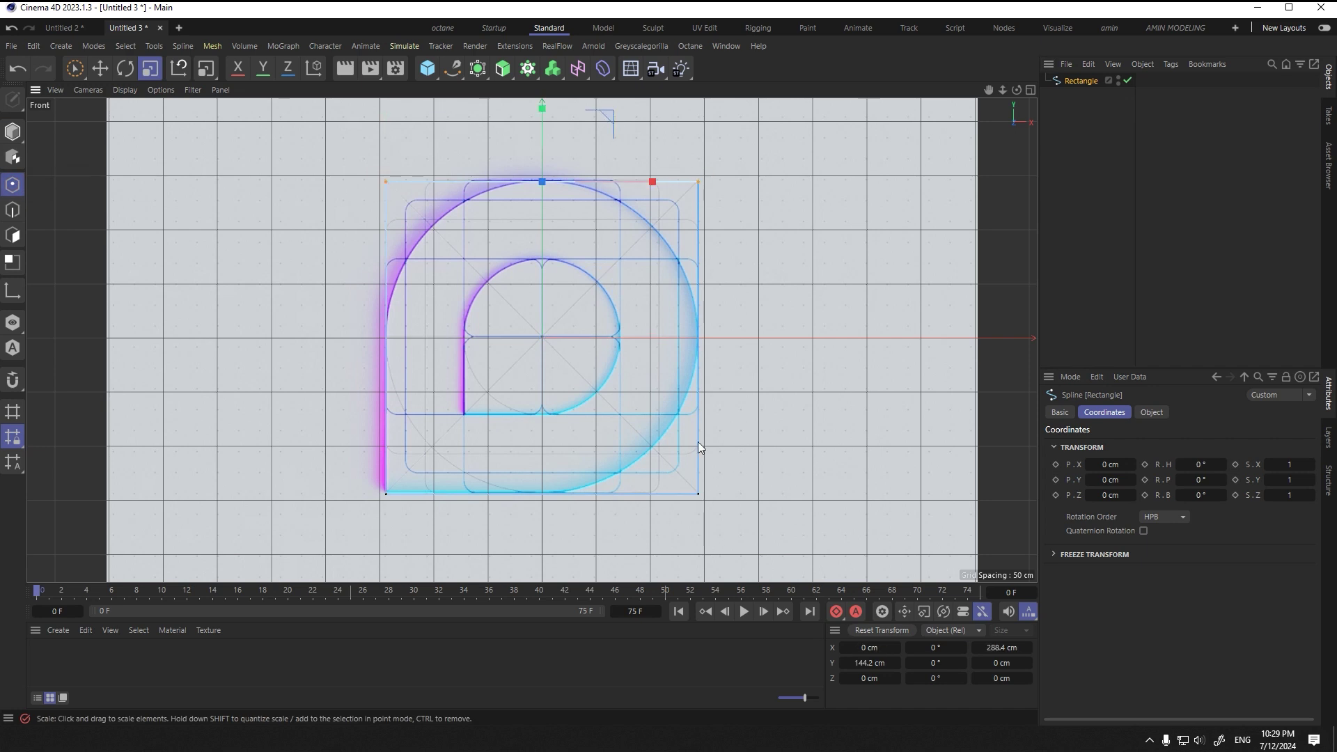
right_click(861, 269)
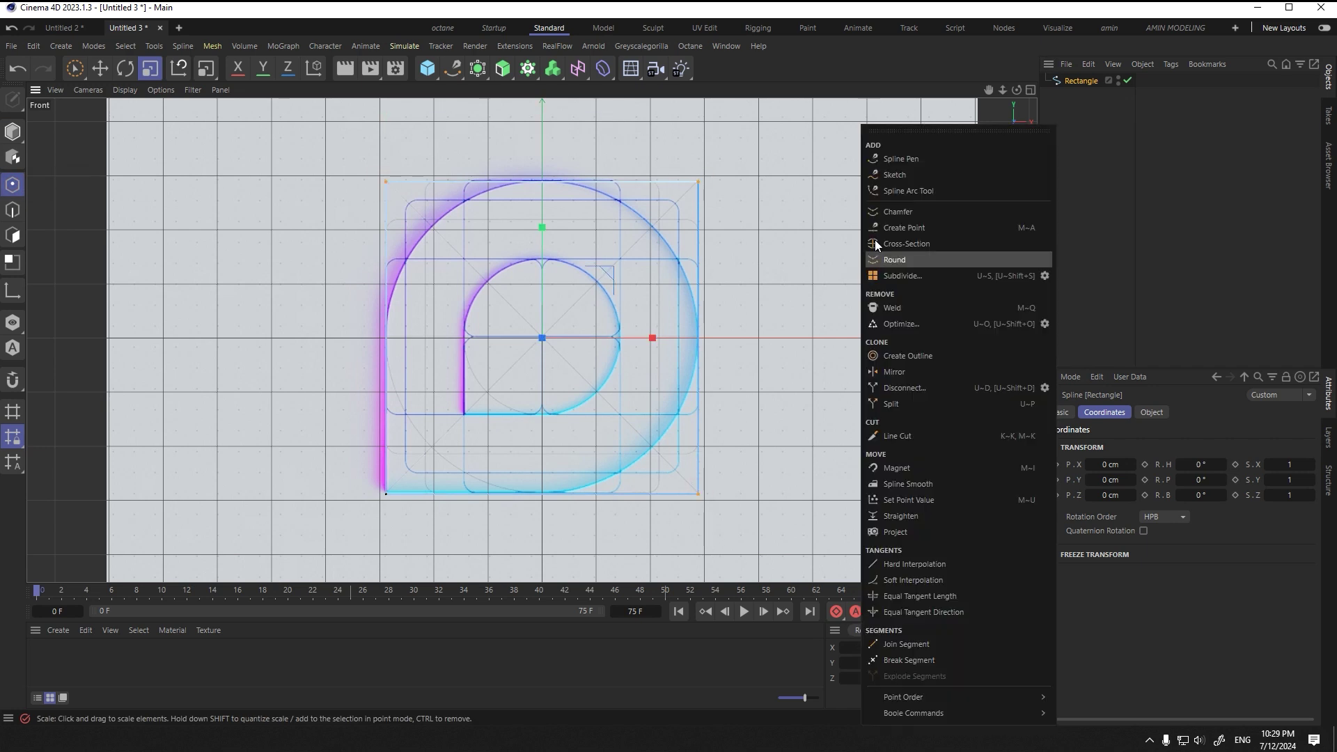
left_click(900, 211)
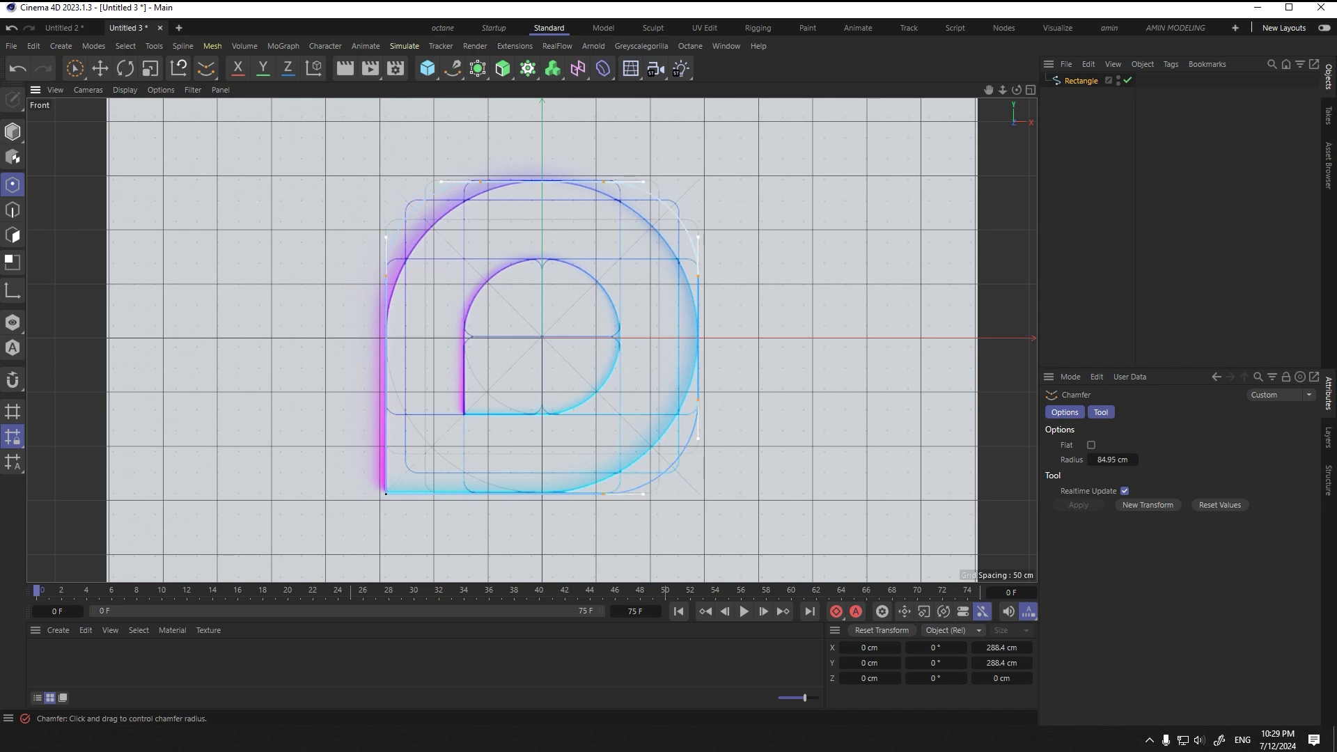
left_click_drag(829, 278, 857, 279)
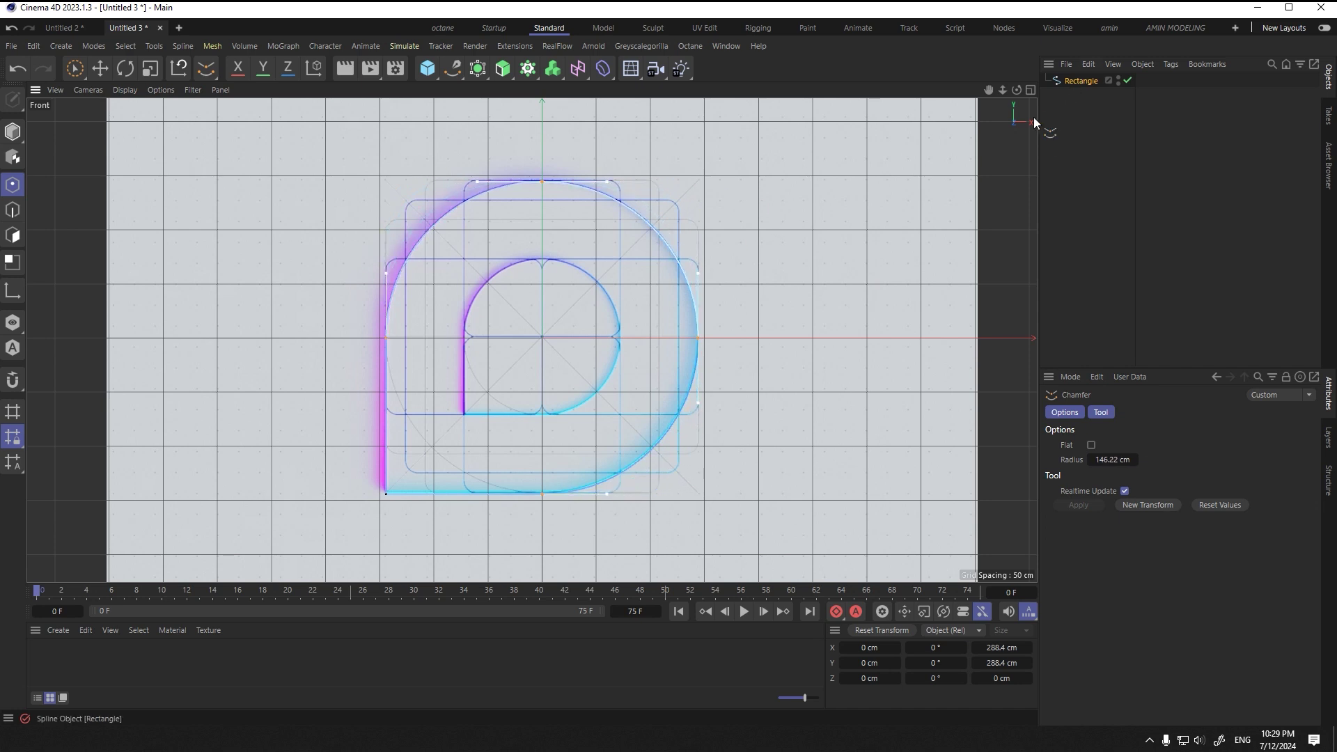
Step: Give the rounded rectangle spline a custom red display color and deselect it
left_click(1073, 82)
left_click(1134, 545)
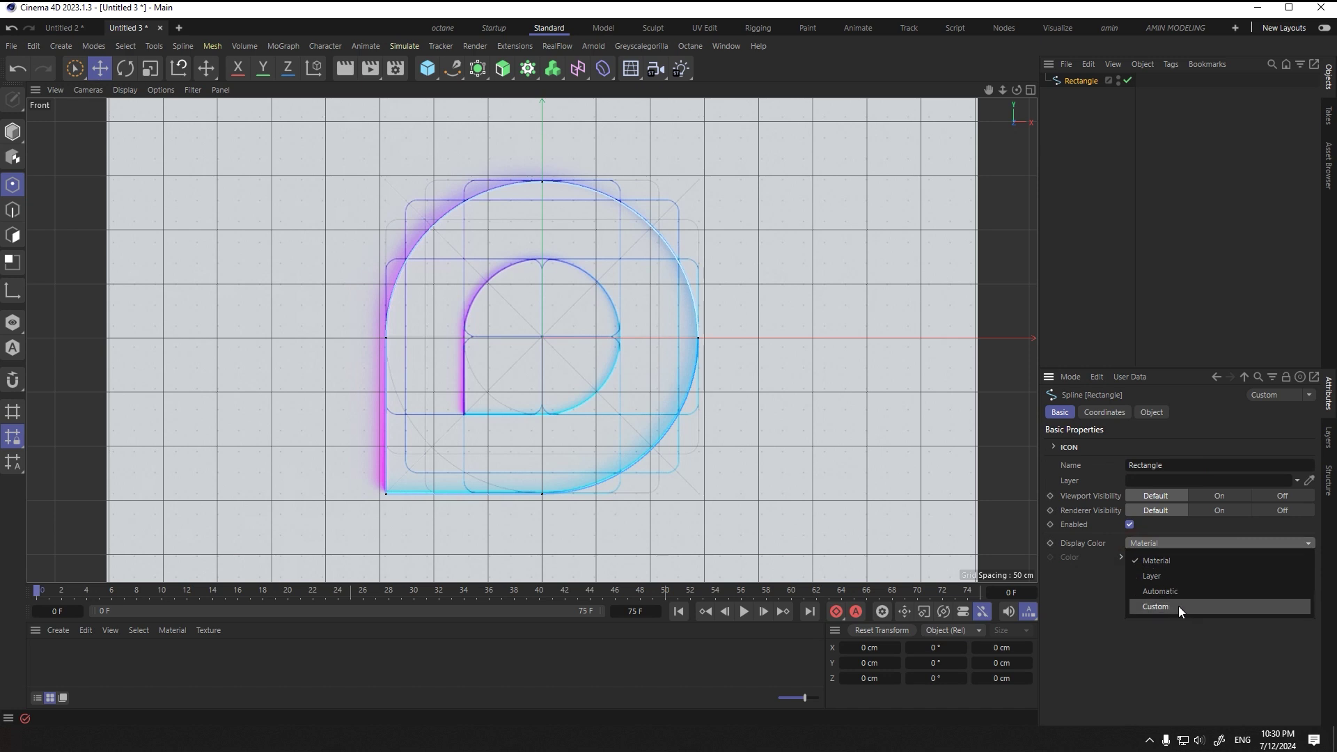
left_click(1178, 606)
left_click(1156, 559)
left_click_drag(1095, 631, 1208, 612)
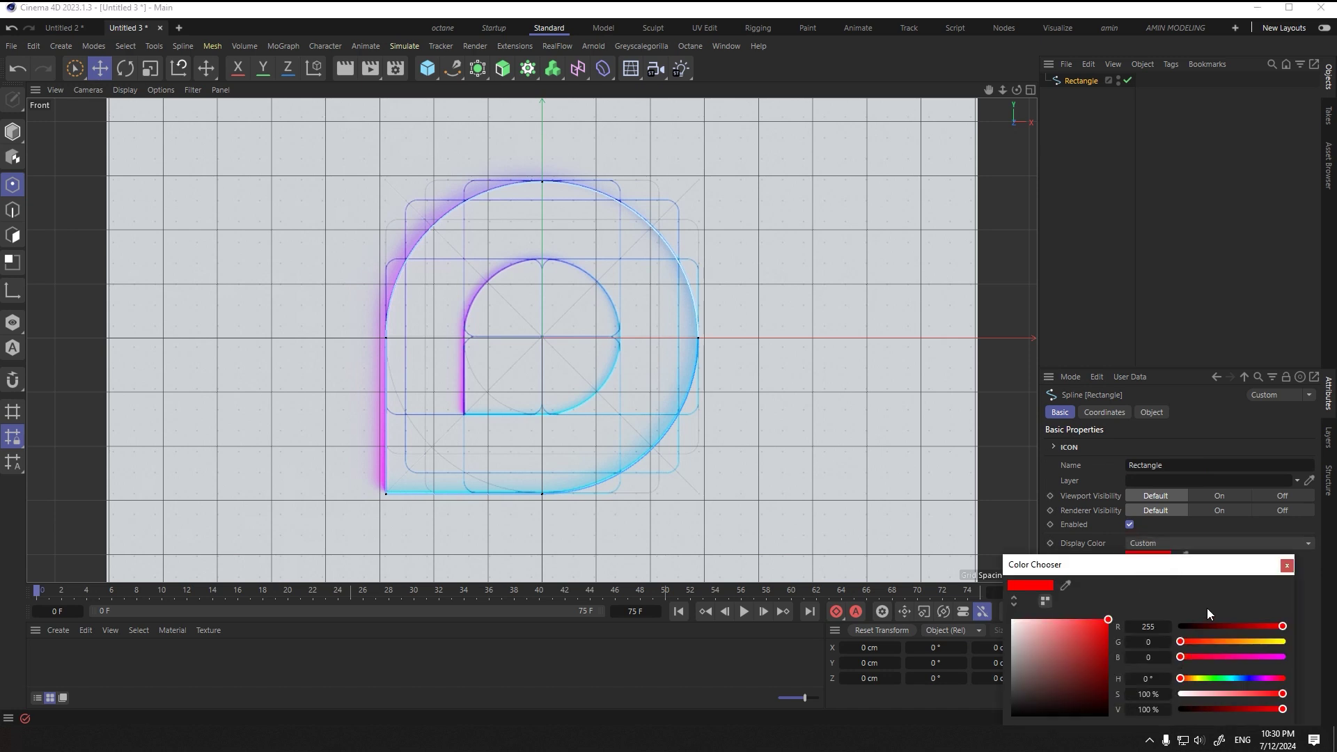
left_click(1287, 565)
left_click(1093, 165)
left_click(1082, 84)
left_click(1084, 259)
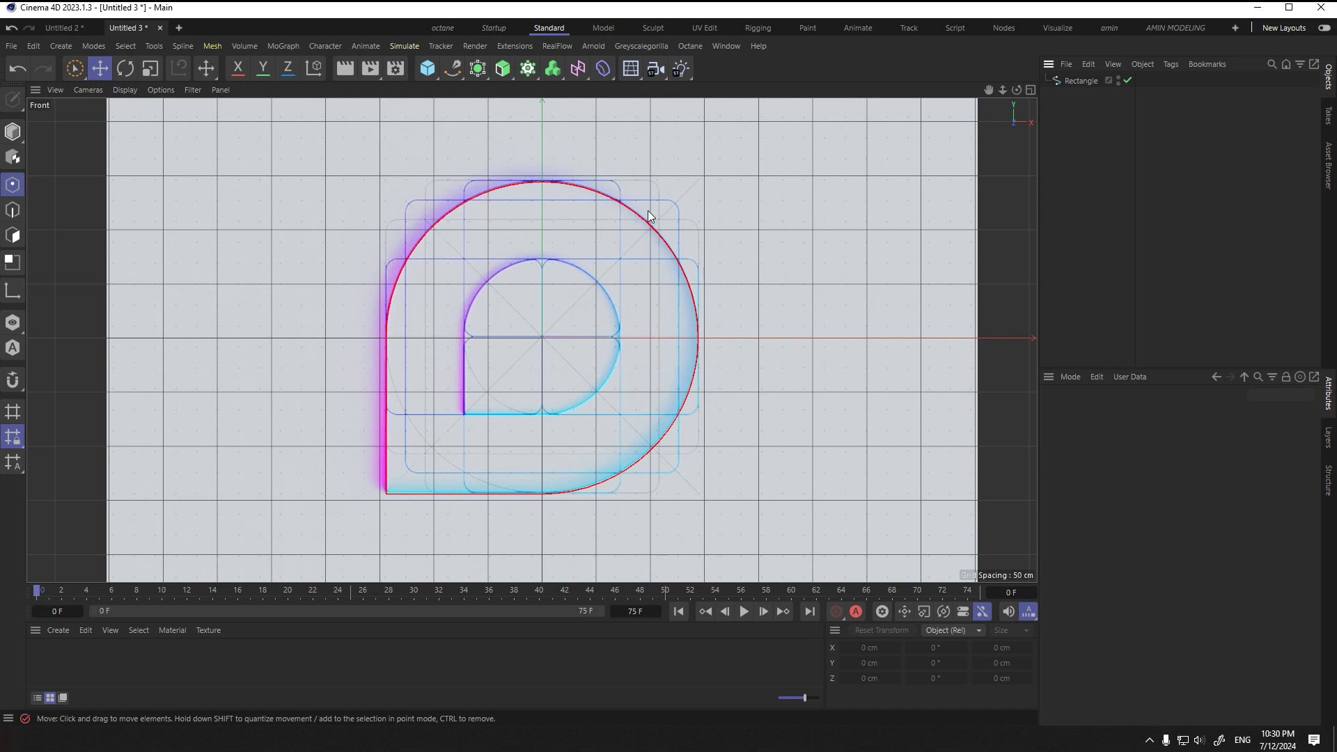
Step: Duplicate the rounded rectangle spline and scale the copy to 0.5 to match the logo's inner outline
left_click_drag(1082, 81, 1083, 96, "ctrl")
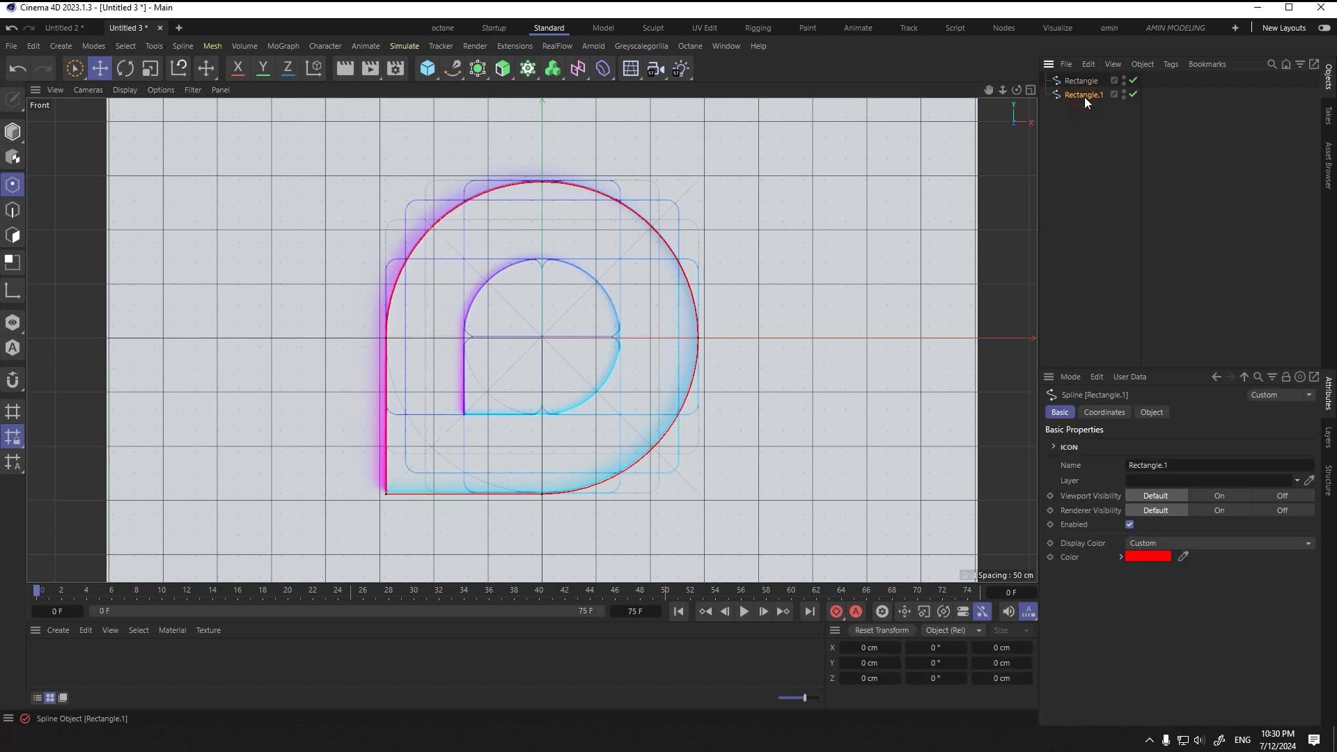
left_click(1105, 412)
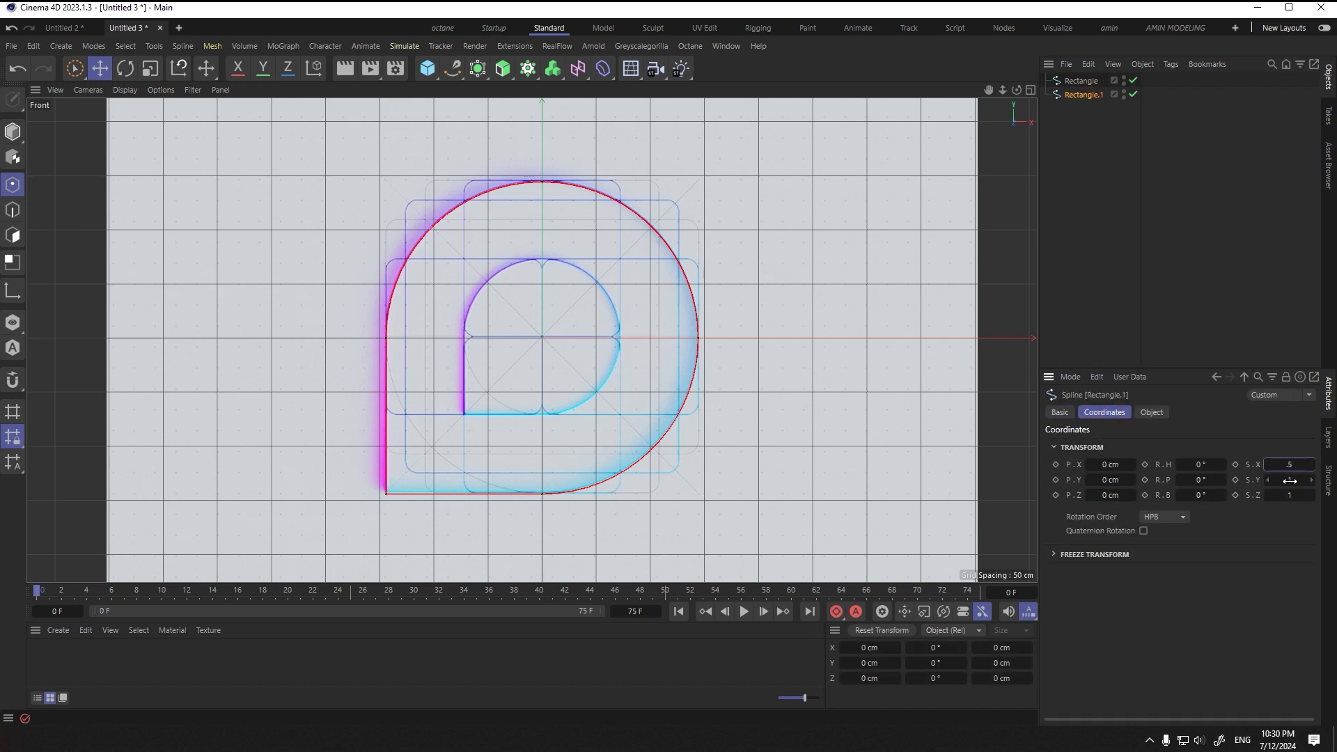
left_click(1076, 178)
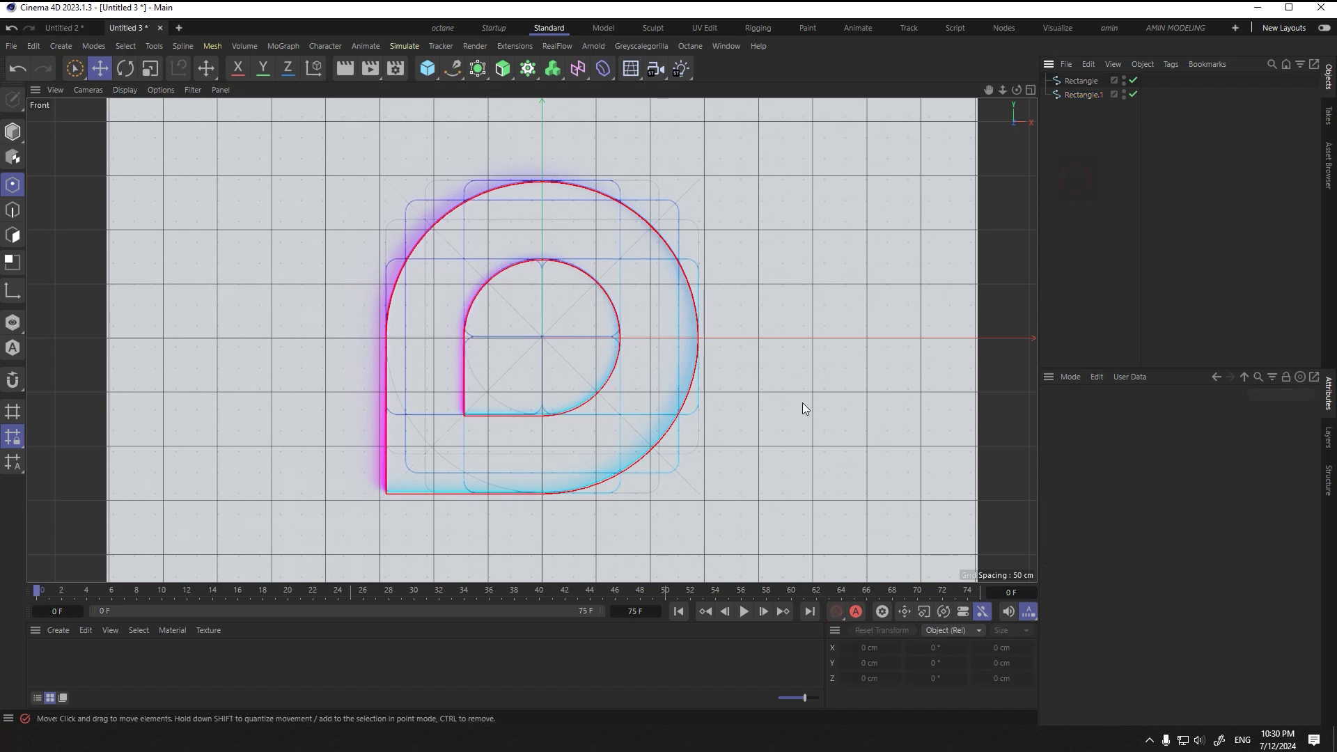
Step: Hide the Front view's background picture and delete the half-size copy of the spline
key("shift+v")
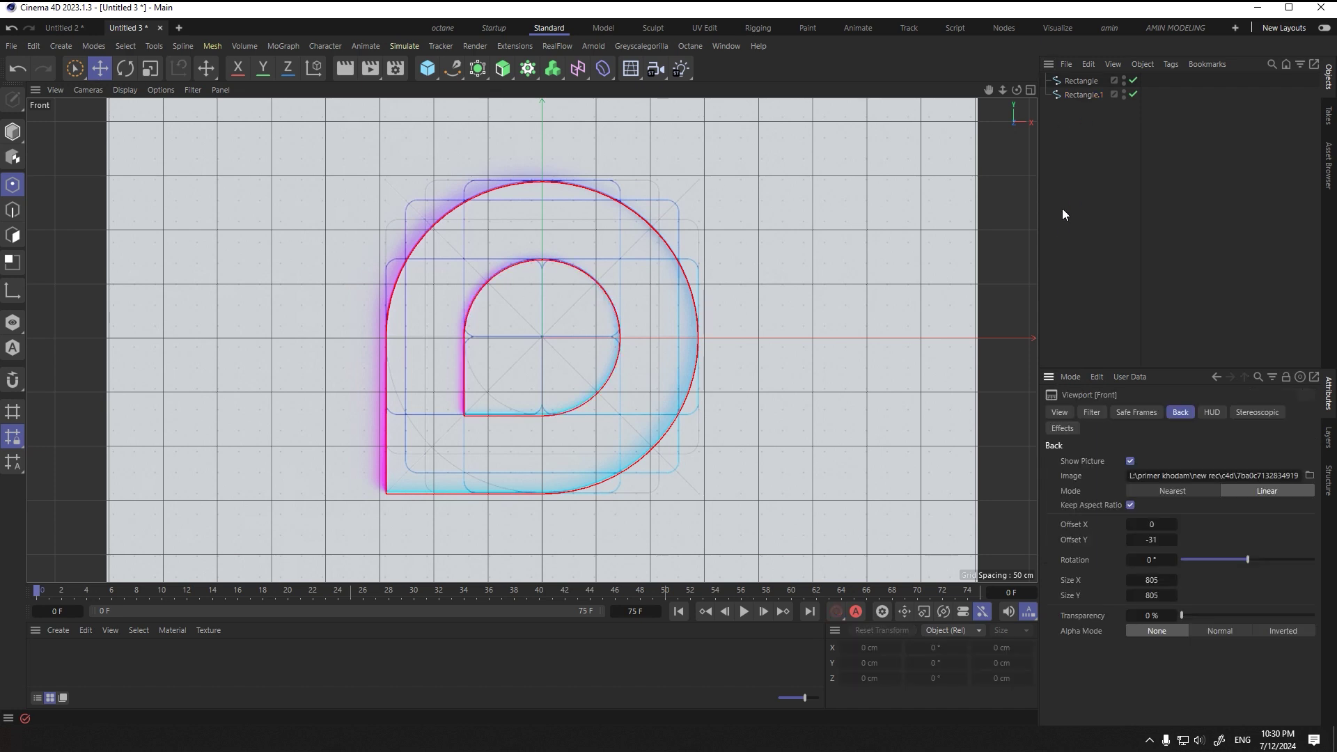
left_click(1129, 462)
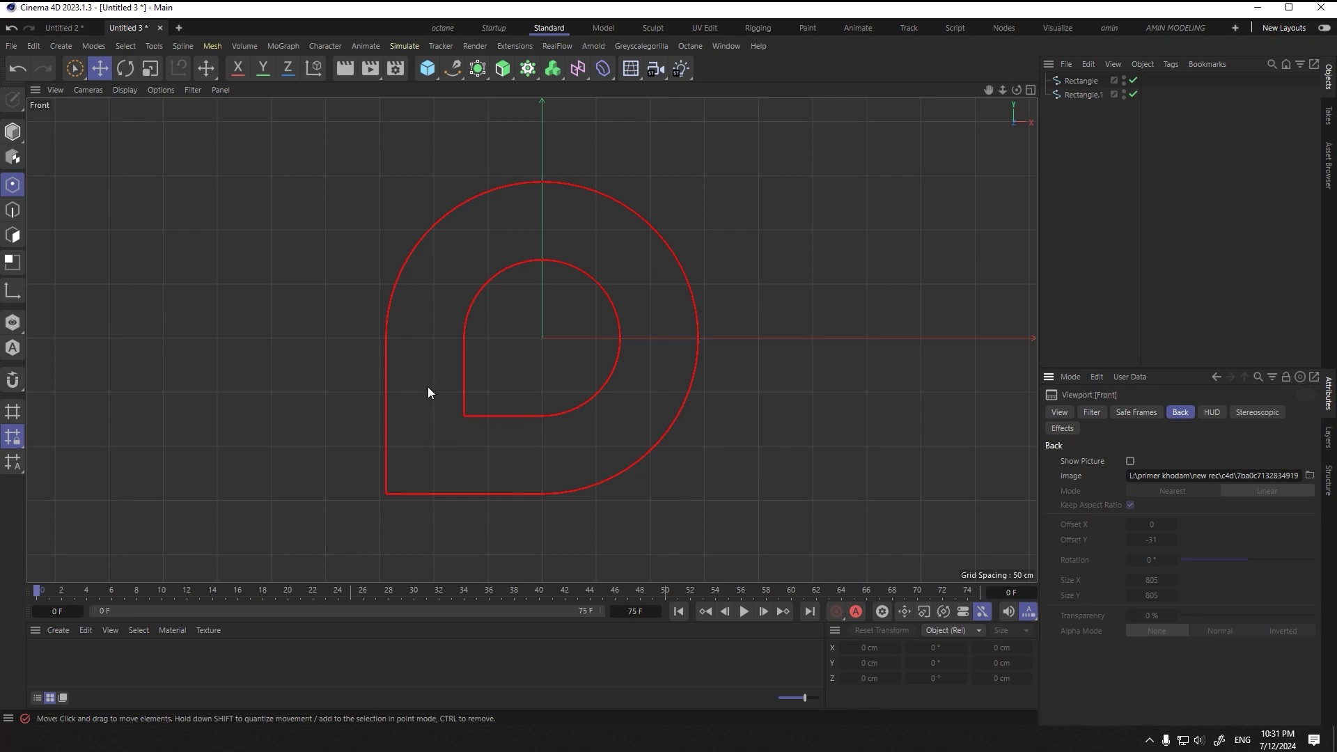
left_click(1083, 95)
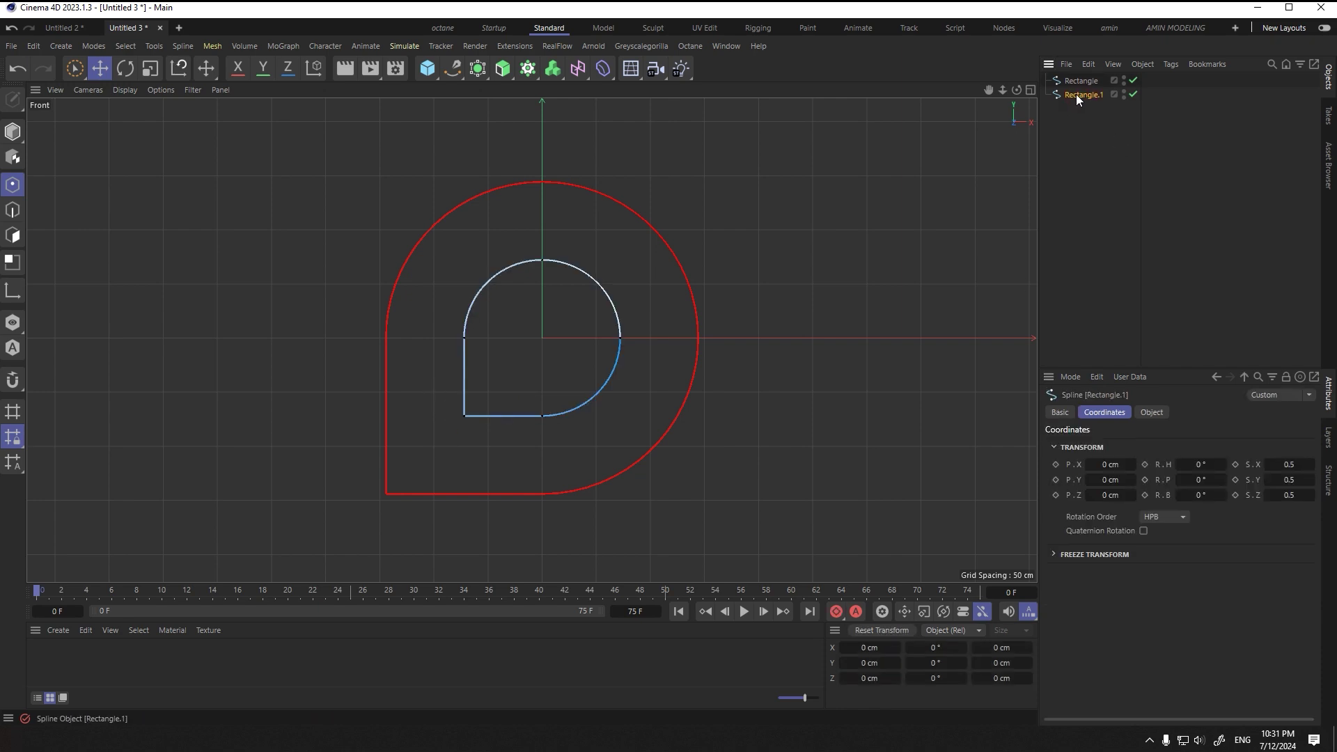
key("Delete")
Step: Add a cube in the Perspective view, scale it uniformly to 101.2 cm and change the viewport's shading display
middle_click(566, 308)
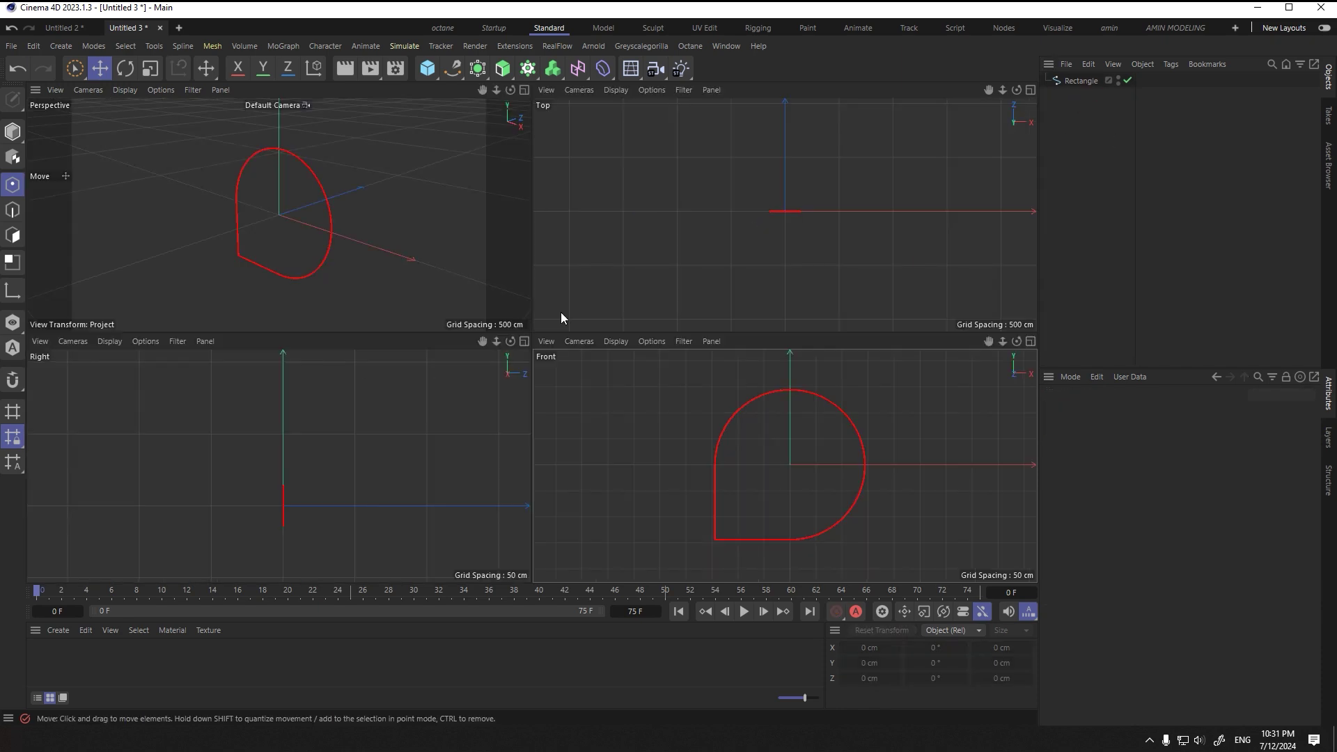
middle_click(503, 313)
left_click_drag(446, 402, 457, 360, "alt")
left_click(422, 72)
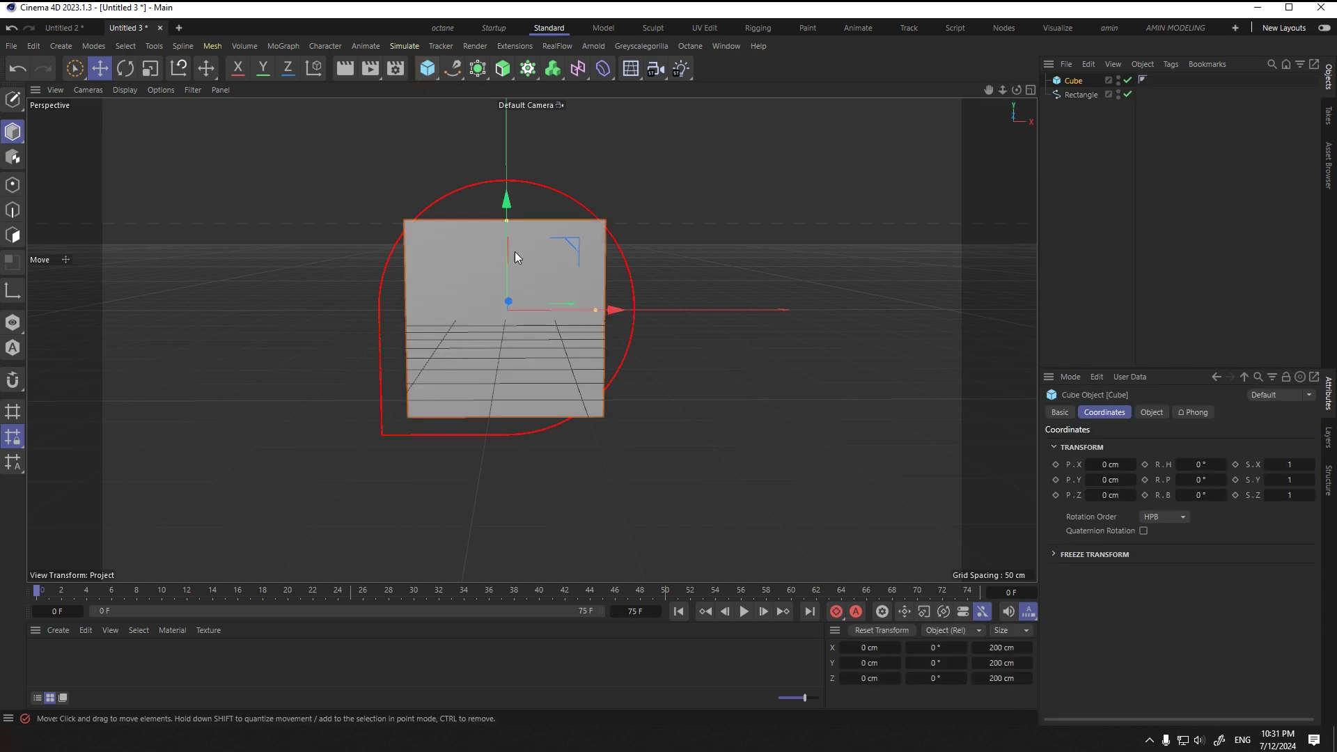
left_click(150, 68)
mouse_move(543, 324)
left_mouse_down()
mouse_move(458, 324)
mouse_move(539, 307)
left_mouse_up()
left_click(123, 91)
left_click(165, 138)
Step: Resize the cube into a tall bar of 55.4576 cm in X and Z and 567.9336 cm in Y
left_click(1071, 81)
left_click(1151, 412)
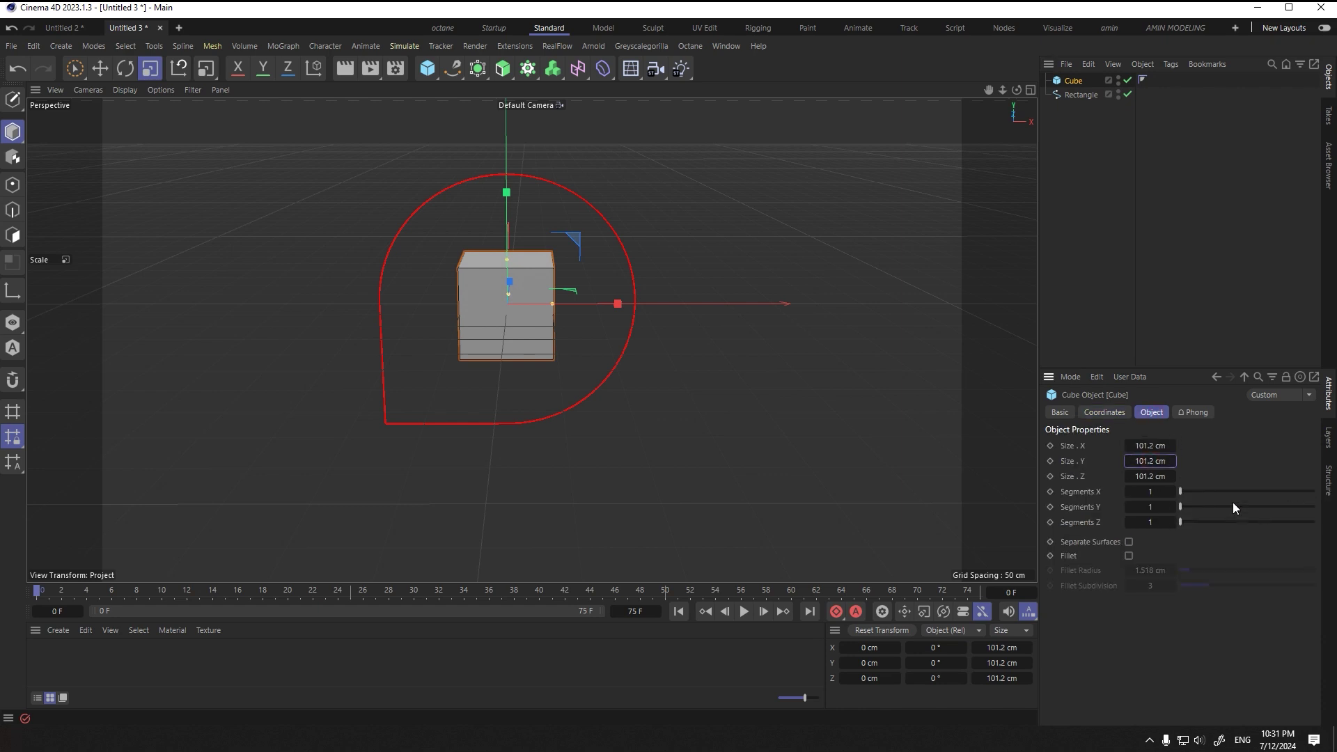
left_click_drag(1147, 459, 1144, 457)
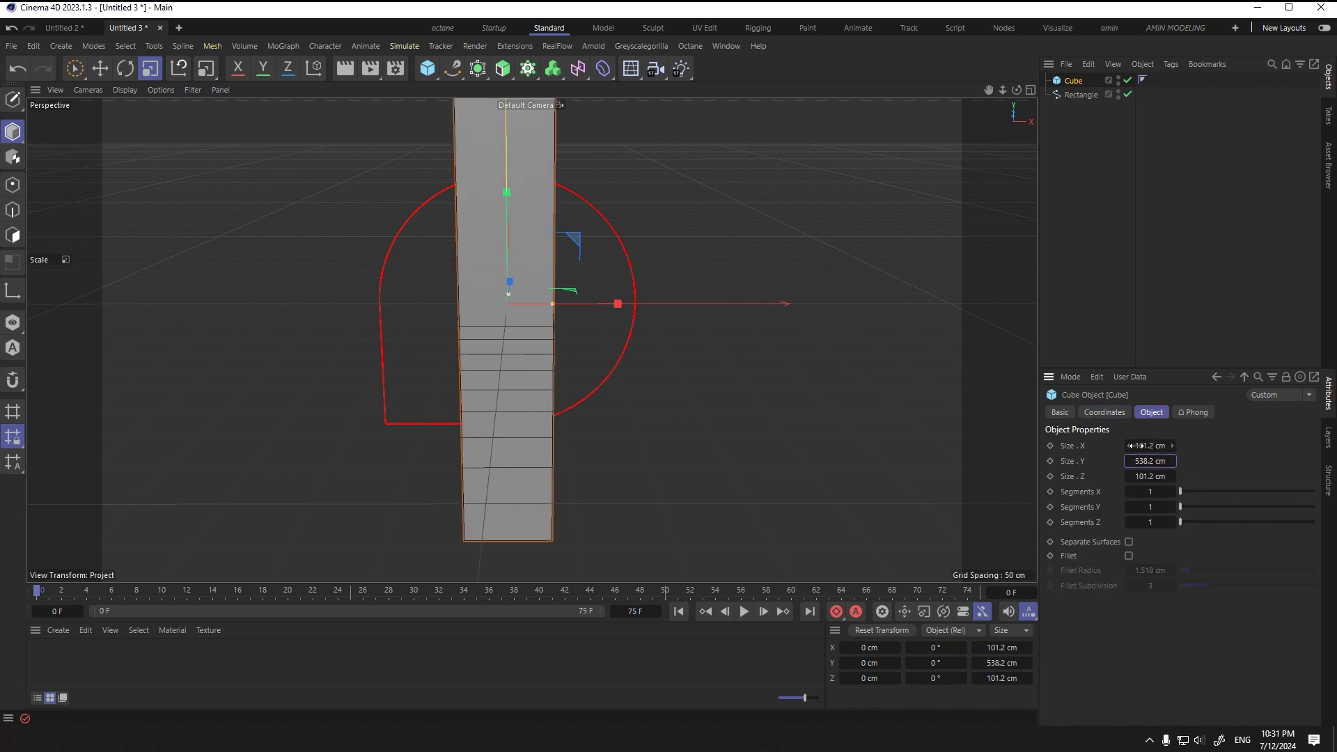
left_click_drag(626, 247, 423, 277)
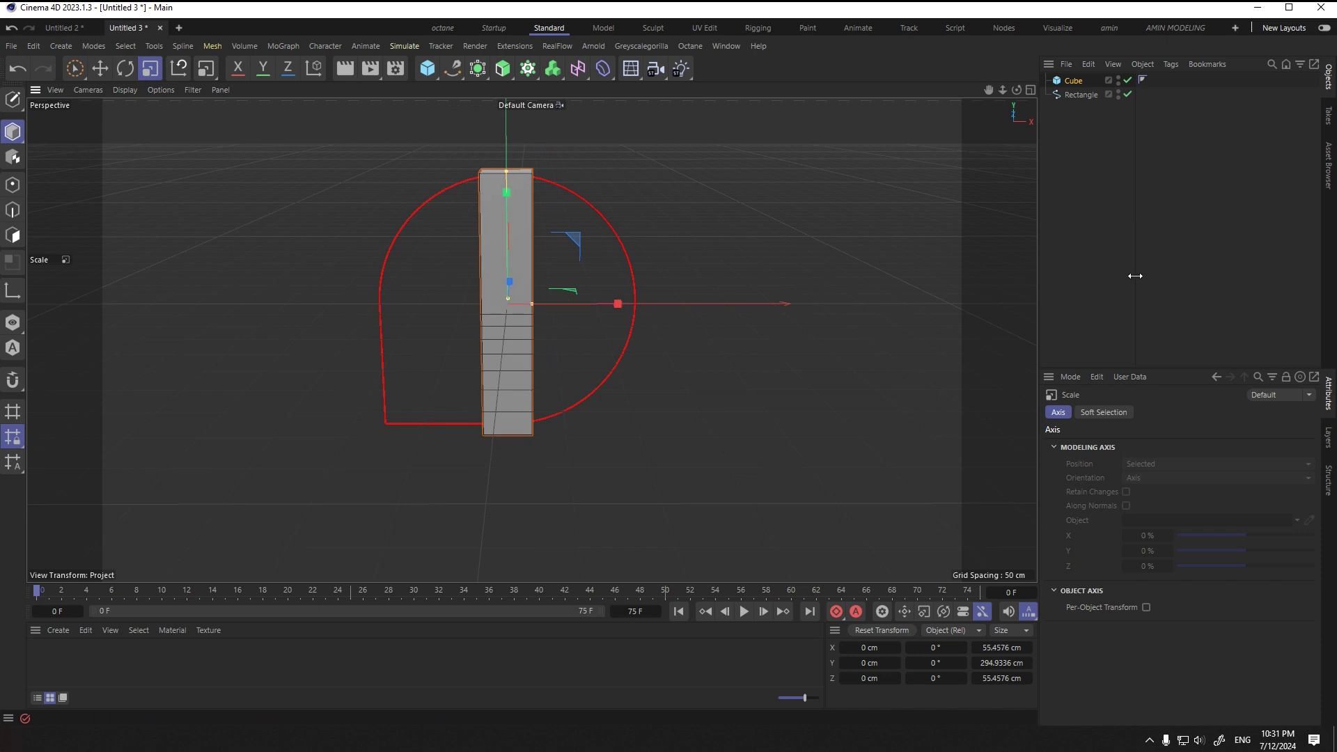
left_click(1073, 81)
left_click_drag(1147, 460, 1198, 458)
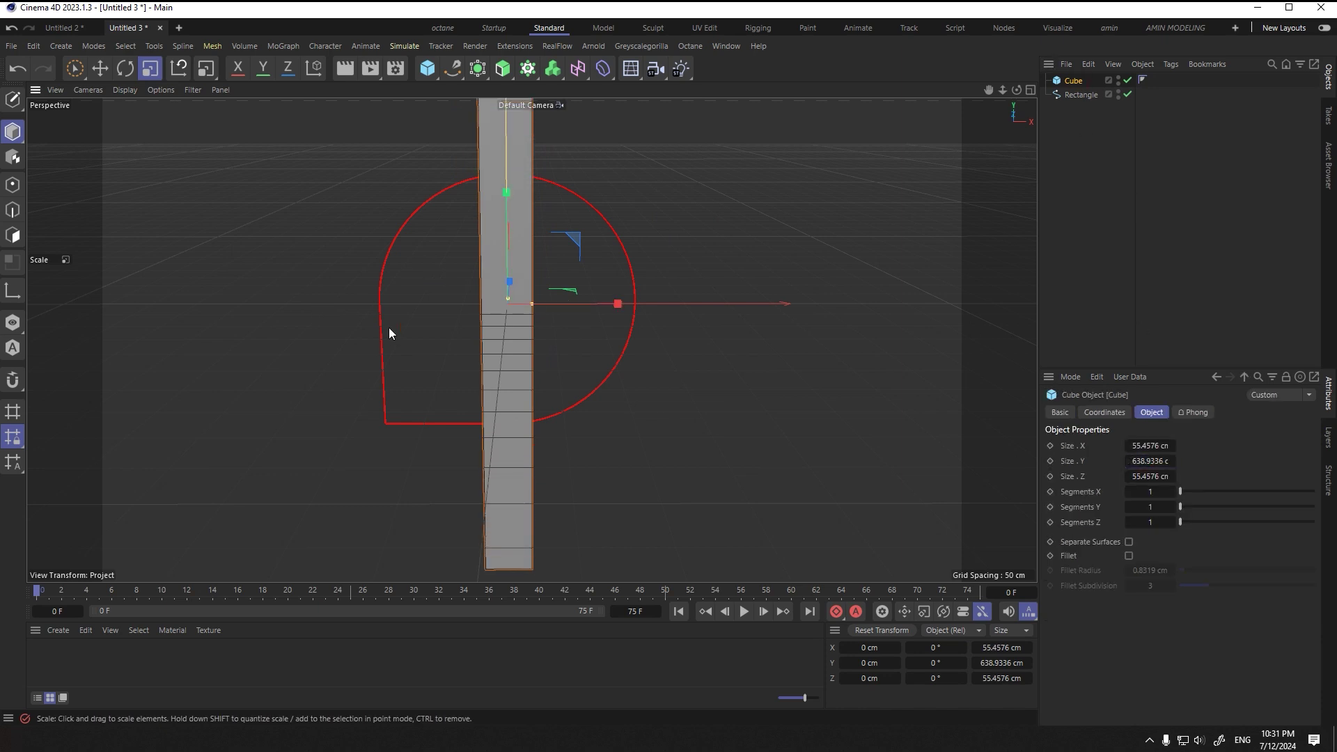
scroll(388, 327, "down", 3)
left_click_drag(431, 381, 511, 381, "alt")
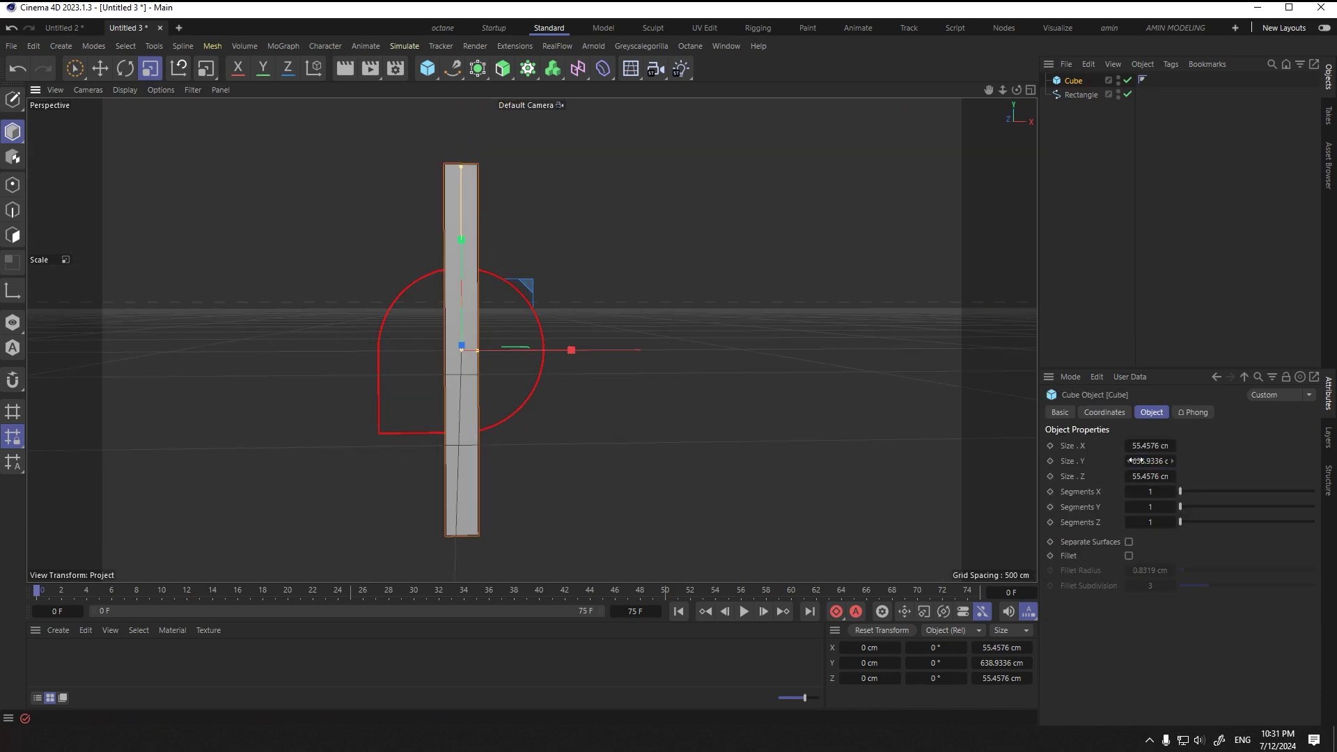
left_click_drag(1150, 460, 1142, 460)
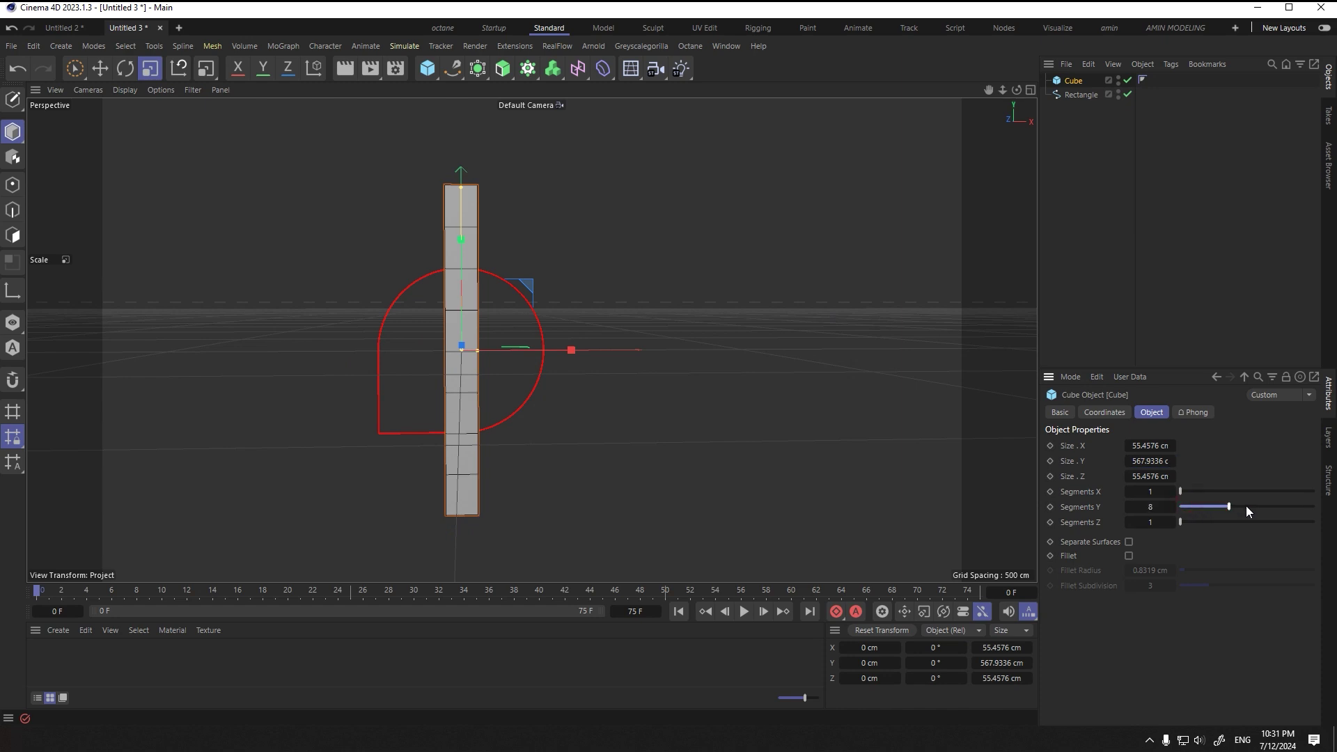
Step: Set the cube's segments to 29 in X, 171 in Y and 15 in Z
left_click_drag(1151, 506, 1188, 491)
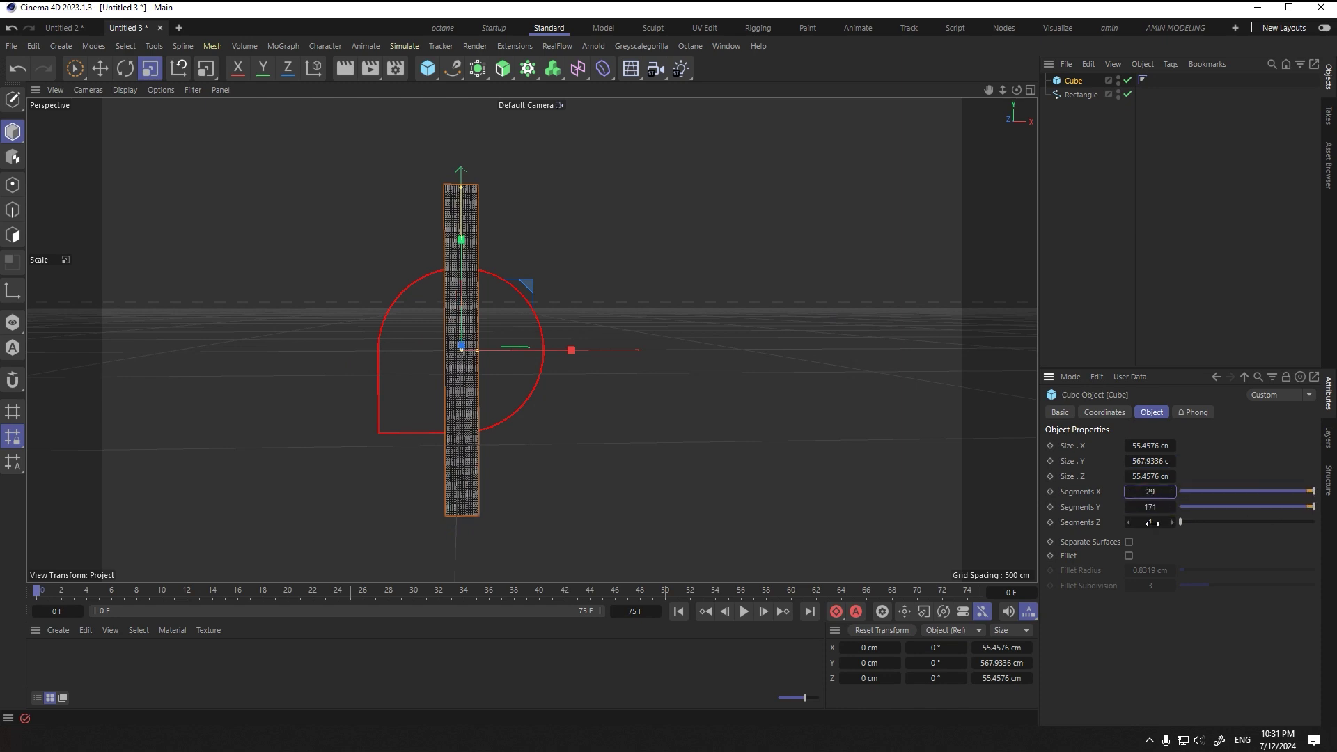
left_click_drag(482, 414, 459, 354, "alt")
Step: Add a Spline Wrap deformer as a child of the cube and assign the Rectangle as its spline
left_click_drag(603, 68, 693, 214)
left_click_drag(1074, 87, 1073, 95)
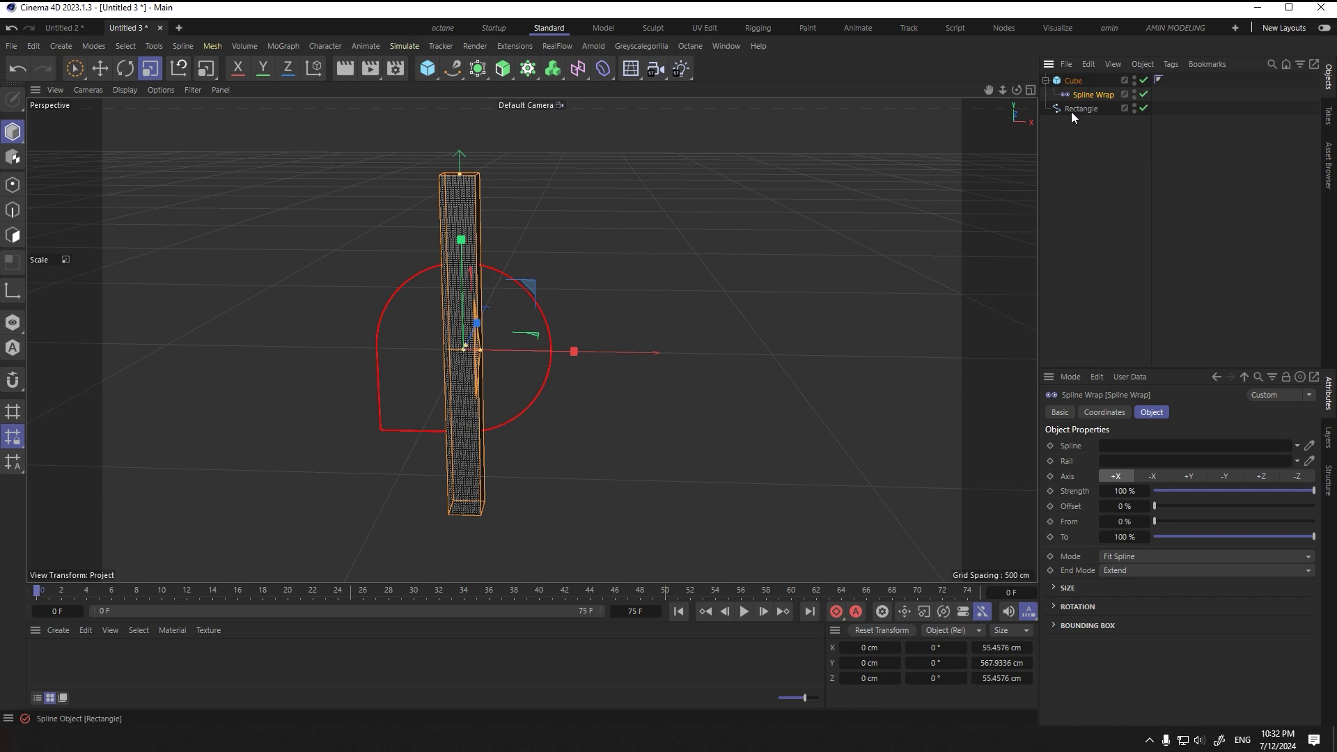
left_click_drag(1176, 453, 1174, 452)
left_click_drag(405, 431, 427, 364, "alt")
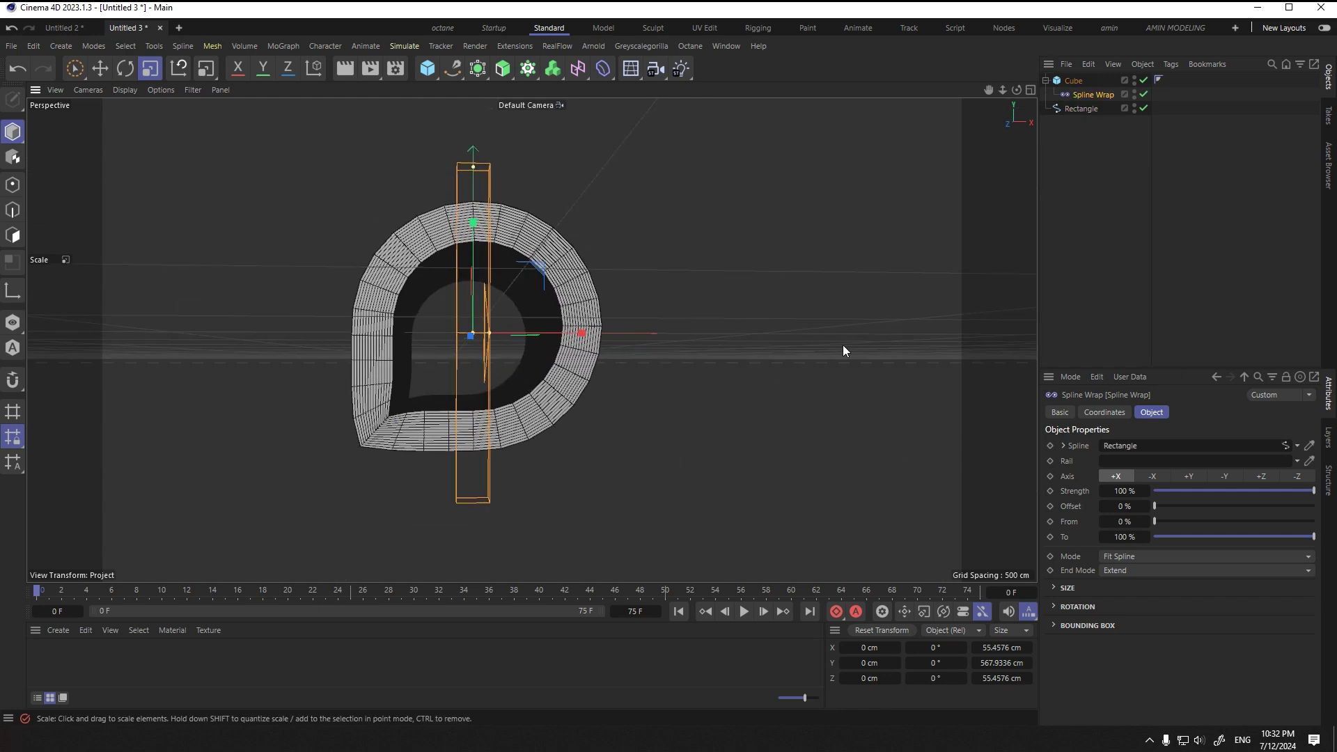
Step: Try the Spline Wrap's different axis directions and set the axis to +Y
left_click(1189, 477)
scroll(399, 407, "up", 2)
left_click_drag(399, 407, 442, 467, "alt")
left_click(1152, 476)
left_click(1115, 476)
left_click(1265, 478)
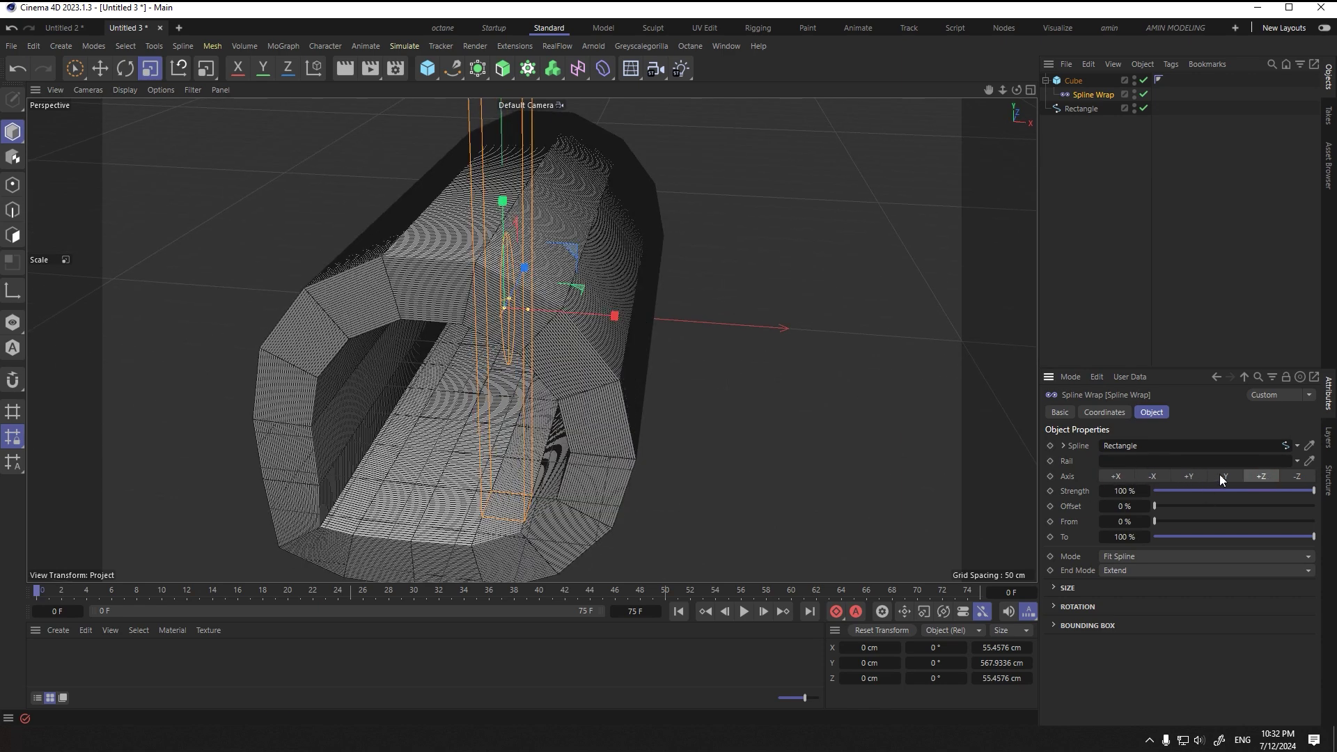
left_click(1188, 477)
left_click_drag(1105, 492, 1216, 522)
key("ctrl+z")
key("ctrl+z")
key("ctrl+z")
left_click_drag(593, 360, 468, 470, "alt")
key("alt+Tab")
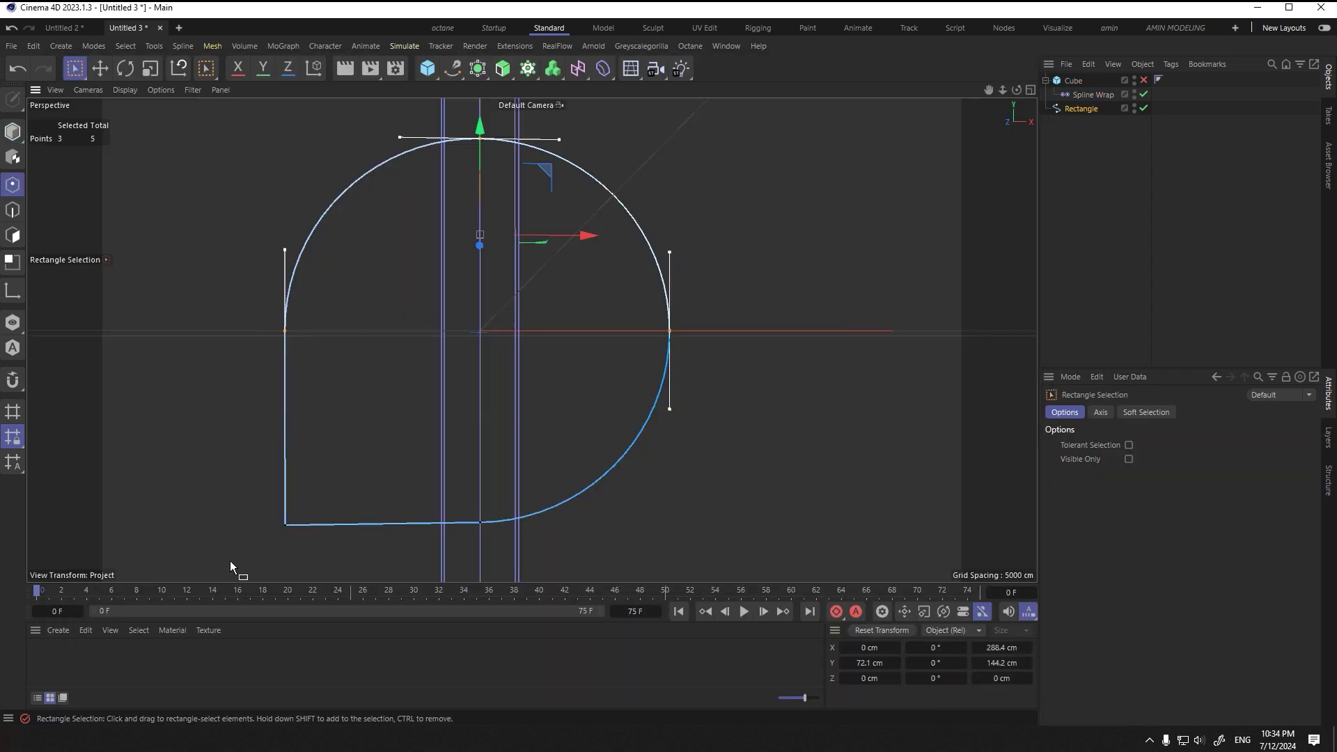
Step: Select the Rectangle spline's sharp lower-left corner point and split the outline there with Disconnect
left_click_drag(230, 561, 704, 150)
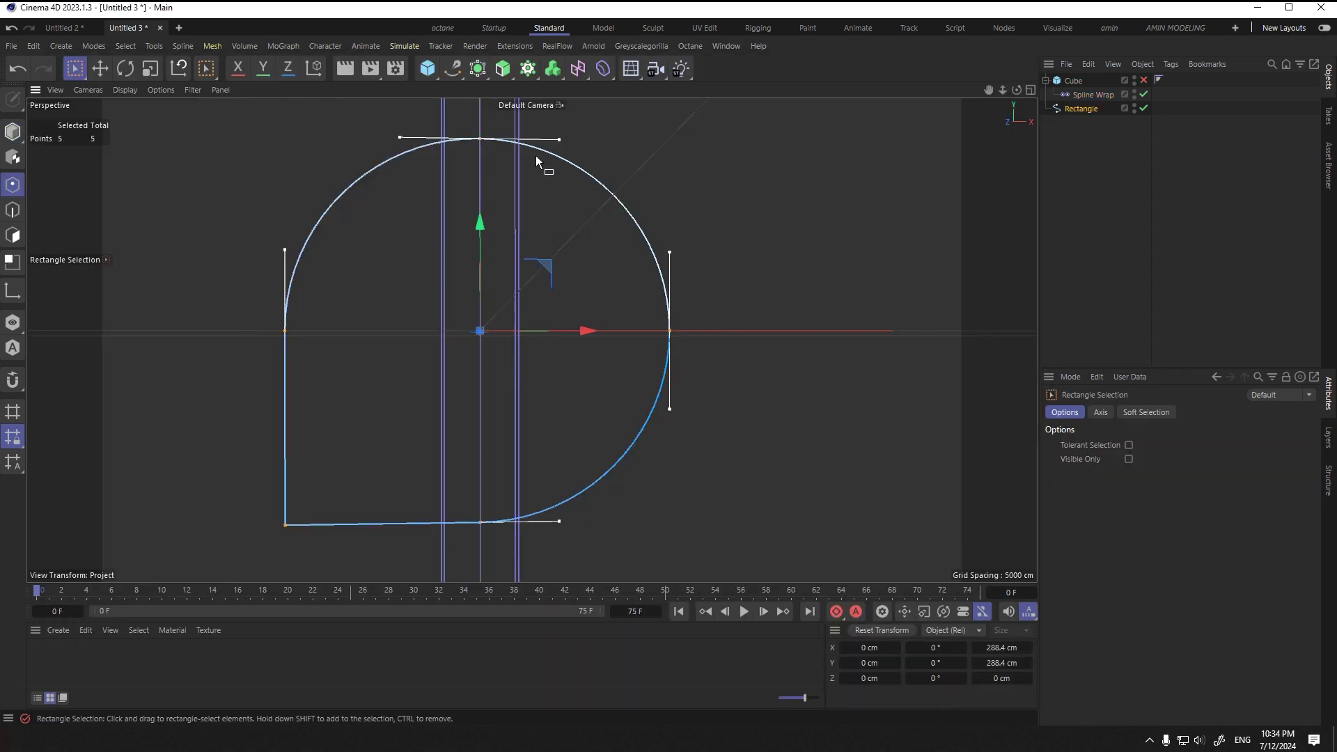
key("e")
left_click(284, 524)
right_click(376, 404)
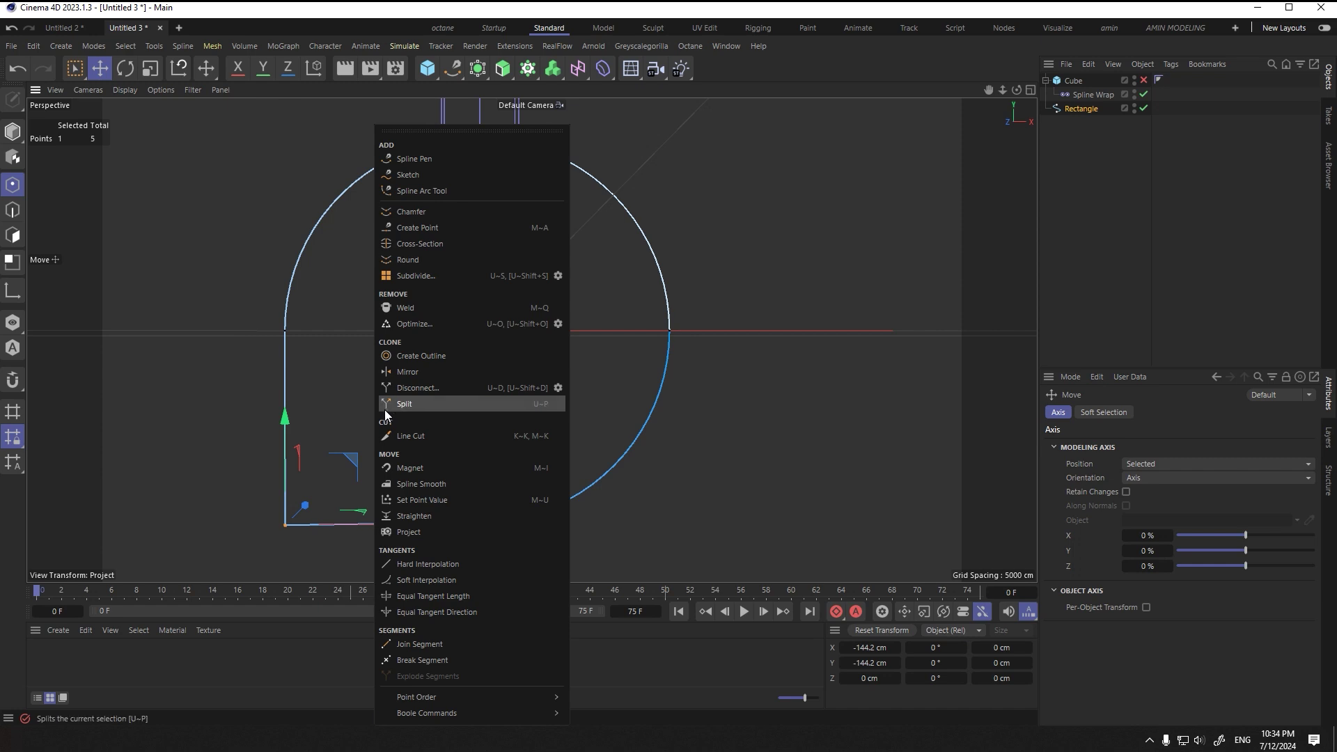
left_click(411, 388)
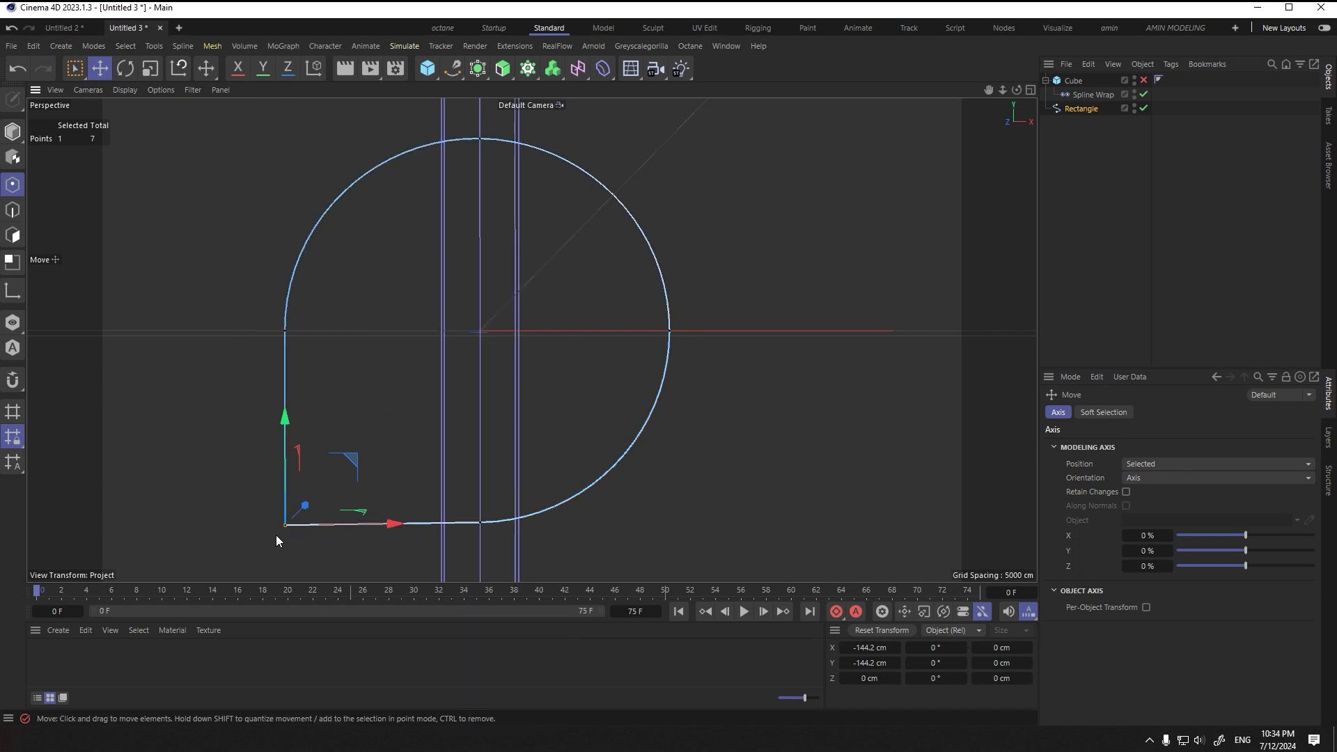
Step: Move the vertical segment's free end point upward to open a gap above the spline's bottom segment
scroll(285, 542, "up", 2)
left_click_drag(345, 513, 319, 539)
key("ctrl+z")
left_click_drag(288, 433, 286, 381)
left_click_drag(321, 456, 277, 439, "alt")
Step: Re-enable the cube and, in the Front view, extend the bottom segment's free end outward about 28 cm in X
key("F5")
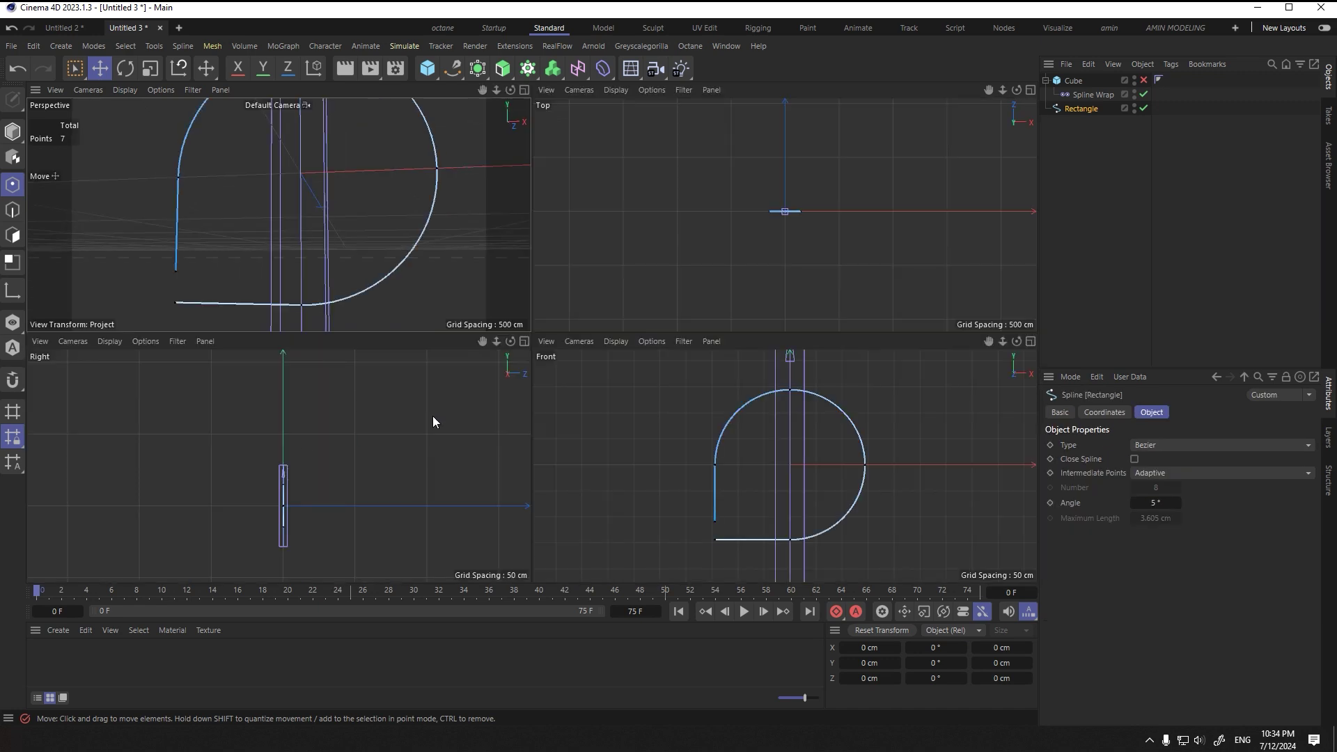
key("F4")
scroll(403, 489, "up", 3)
scroll(404, 488, "down", 2)
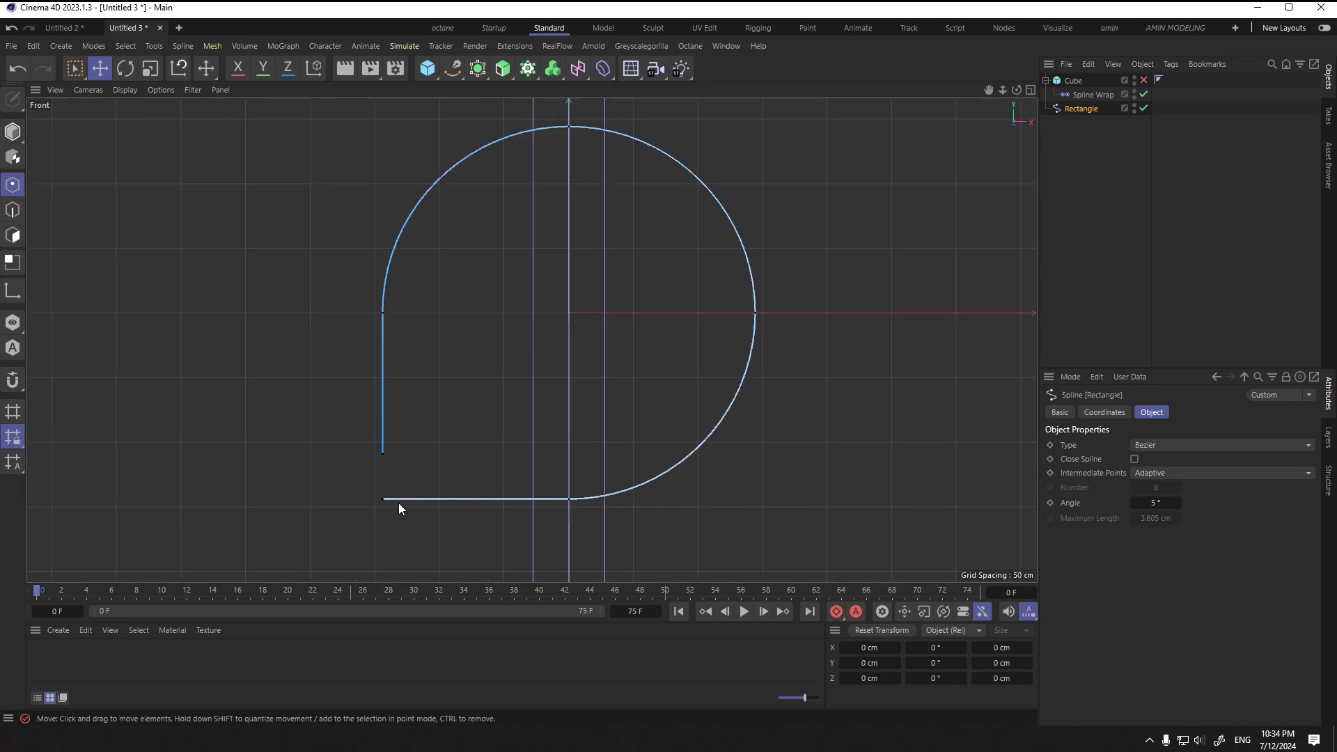
left_click(1144, 80)
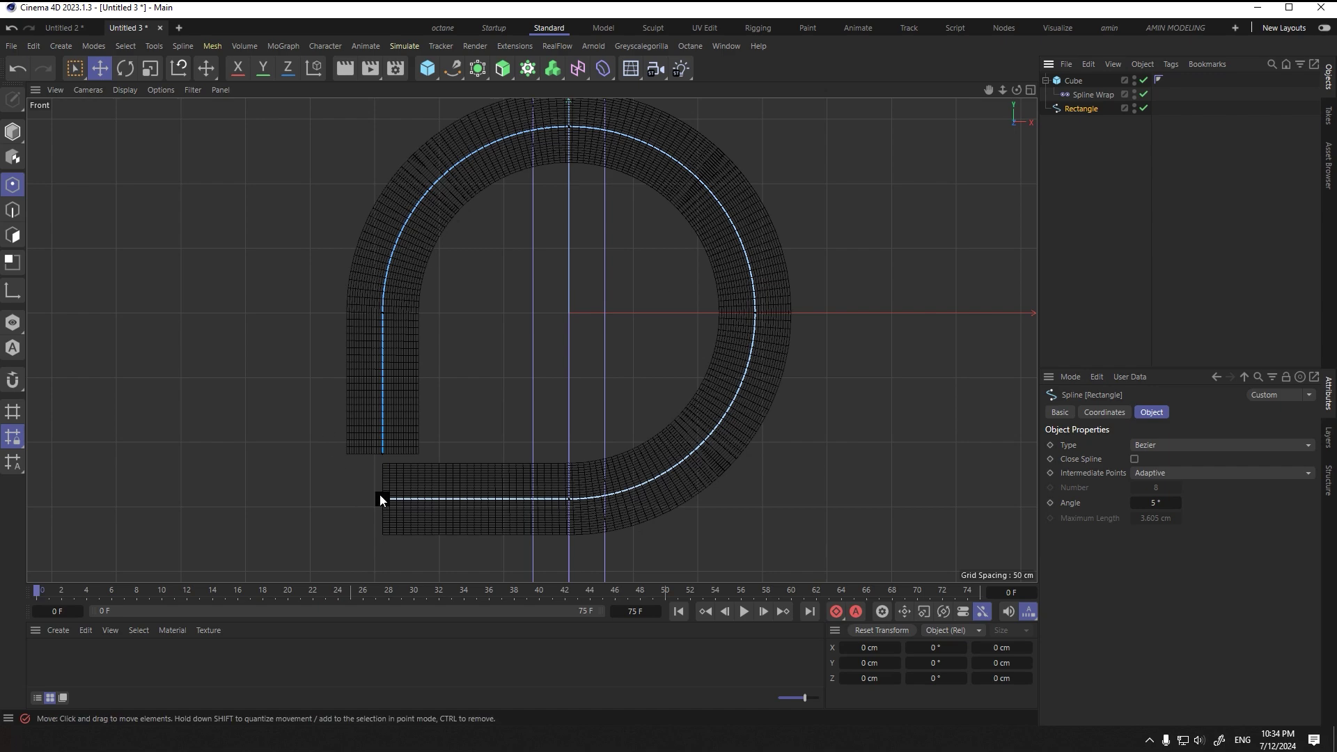
mouse_move(443, 502)
left_mouse_down()
mouse_move(456, 496)
mouse_move(432, 500)
left_mouse_up()
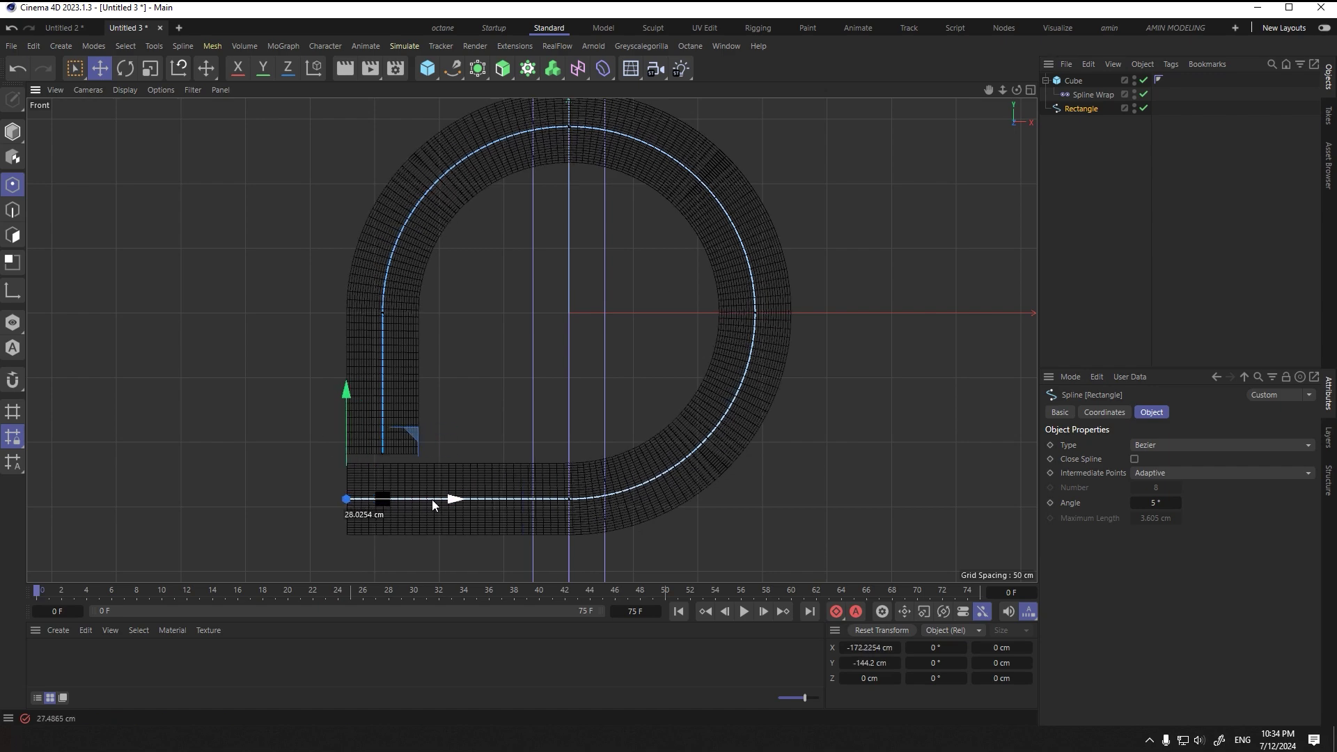
left_click(266, 446)
middle_click(255, 329)
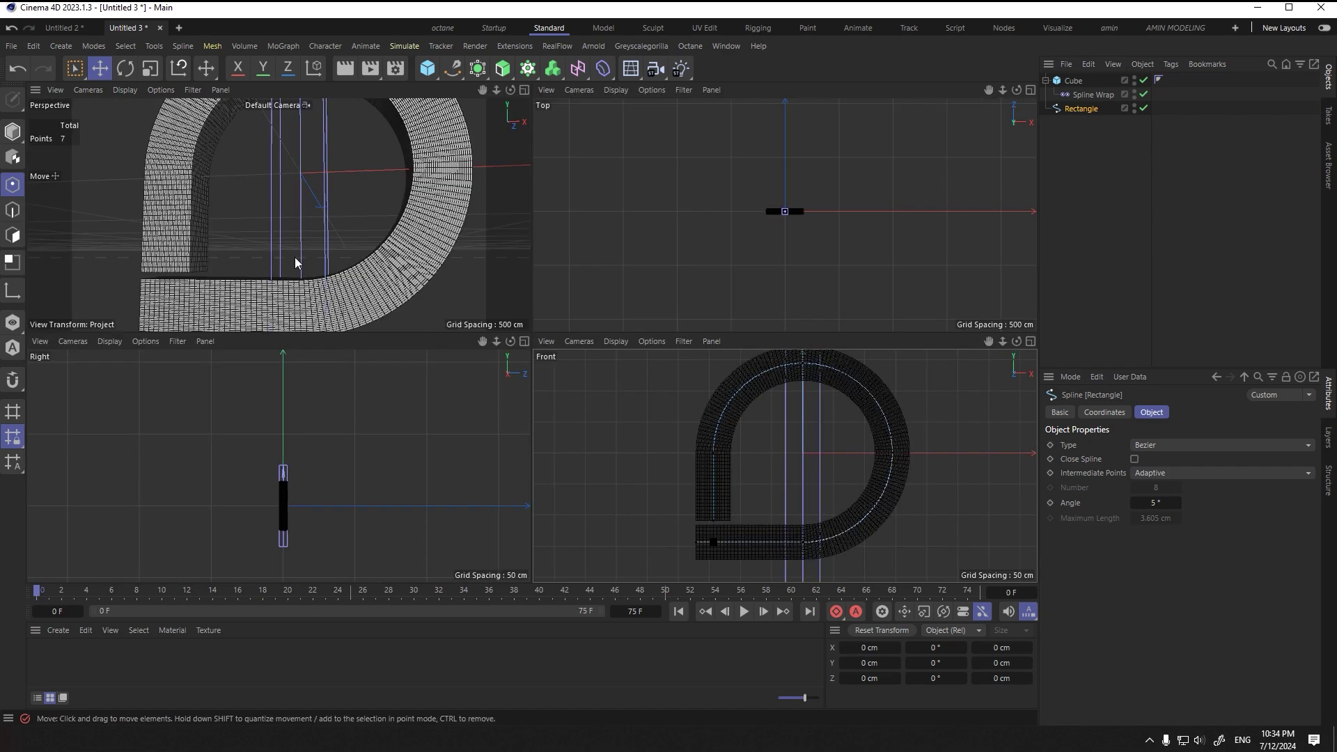
middle_click(295, 257)
left_click_drag(441, 369, 486, 388, "alt")
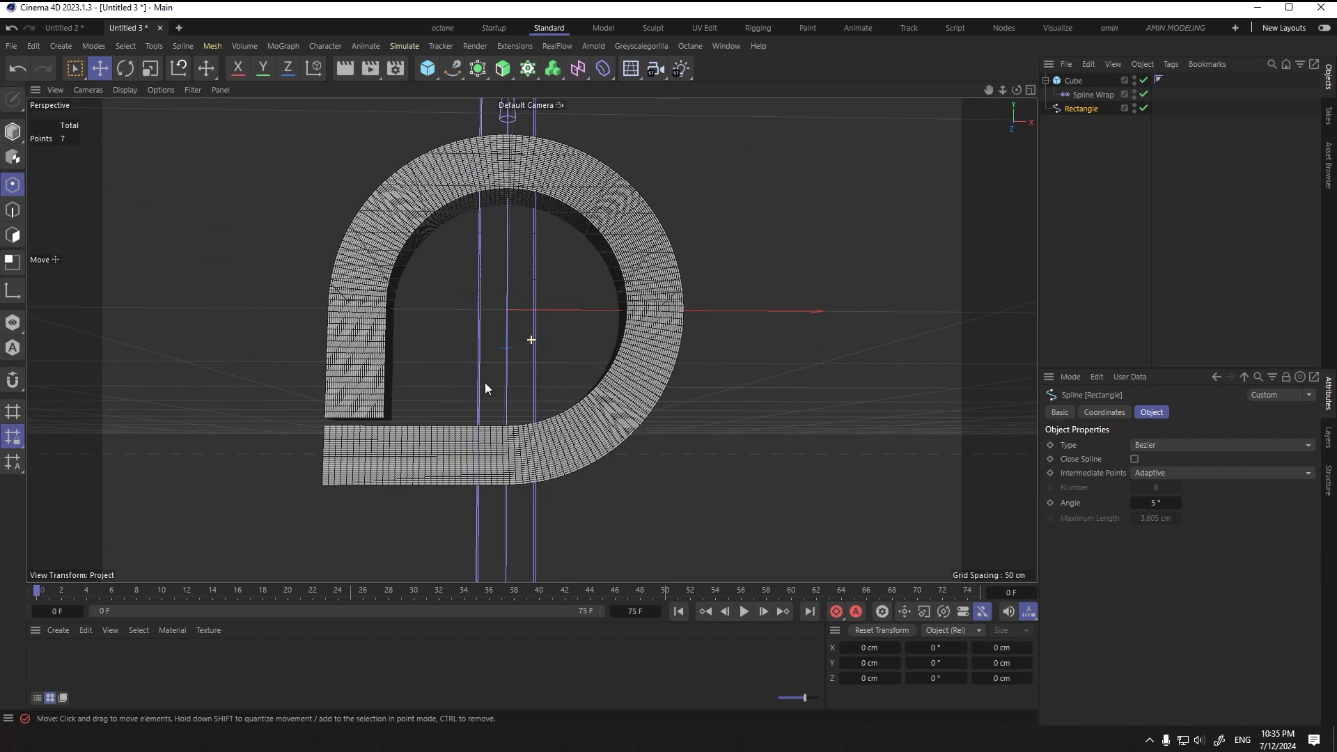
Step: In the Front view, lower the vertical segment's end to meet the bottom bar and nudge the bottom end inward to about X -171 cm
key("F4")
scroll(386, 474, "up", 5)
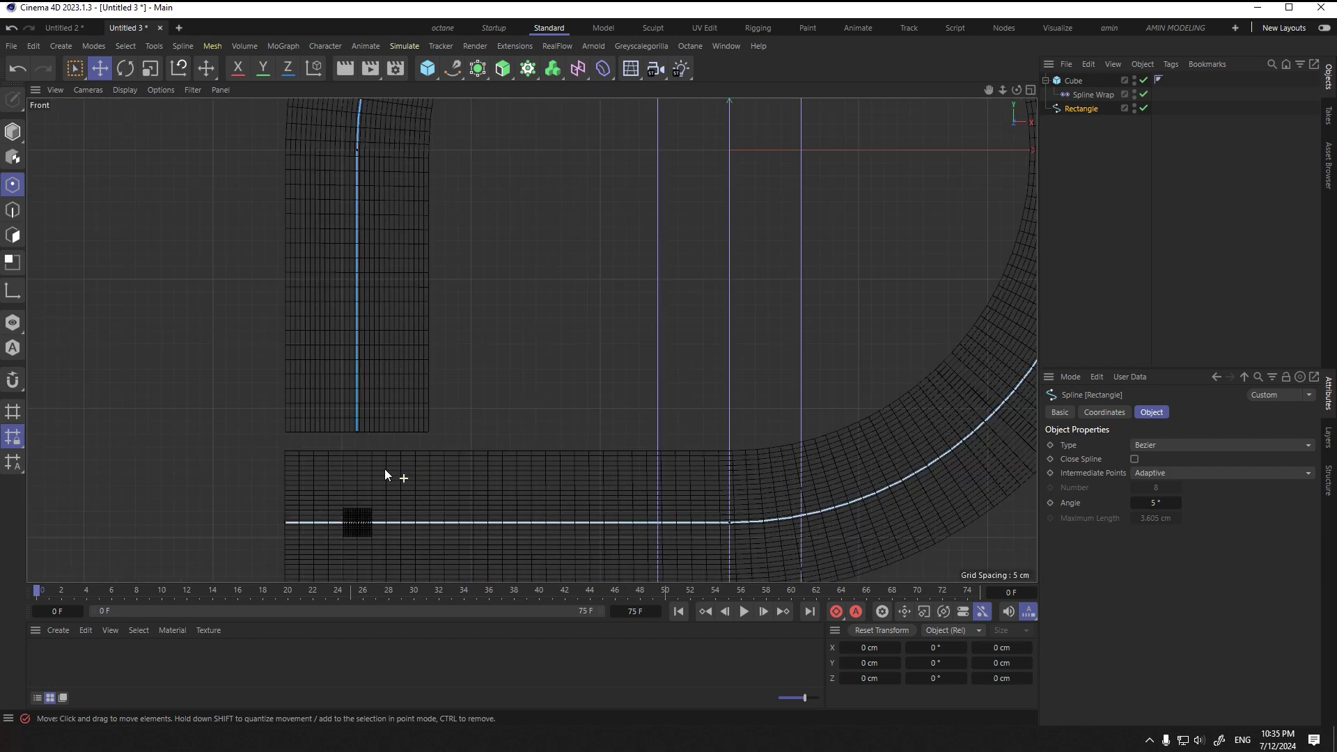
left_click_drag(358, 337, 358, 350)
left_click(286, 523)
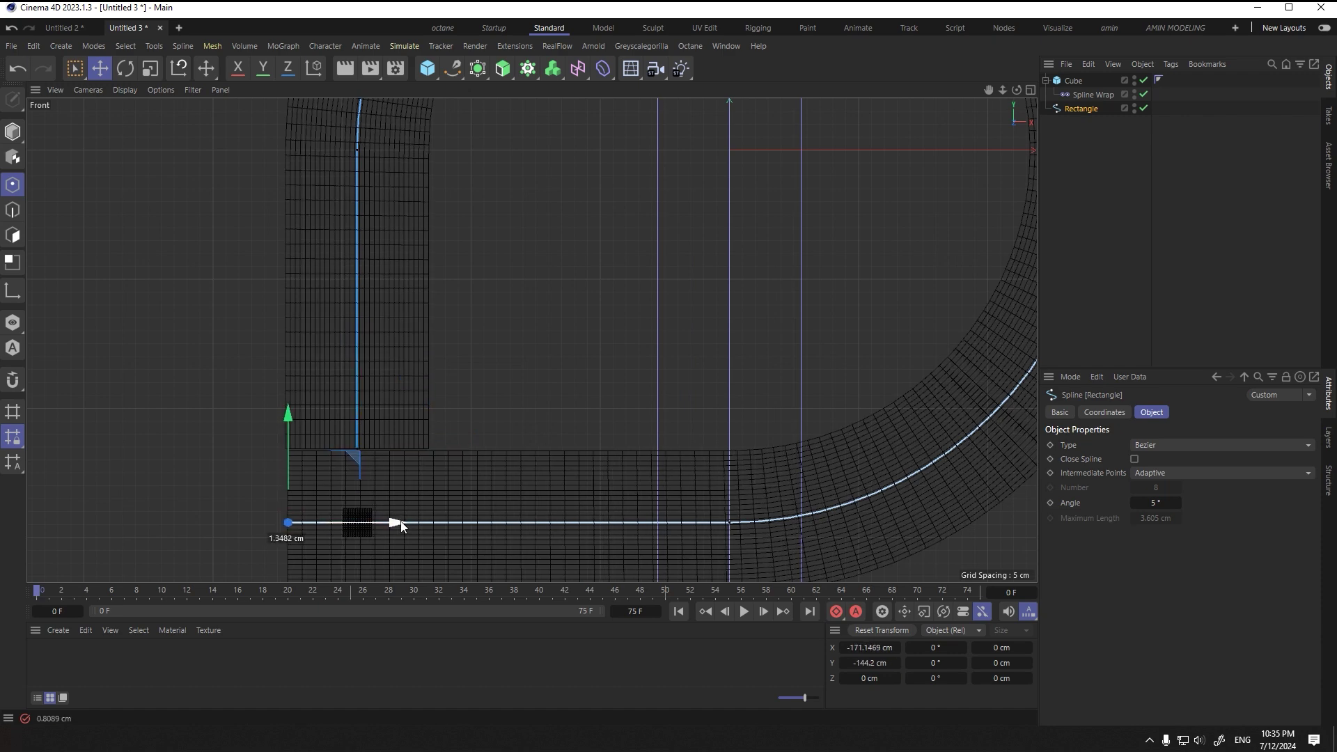
left_click(335, 494)
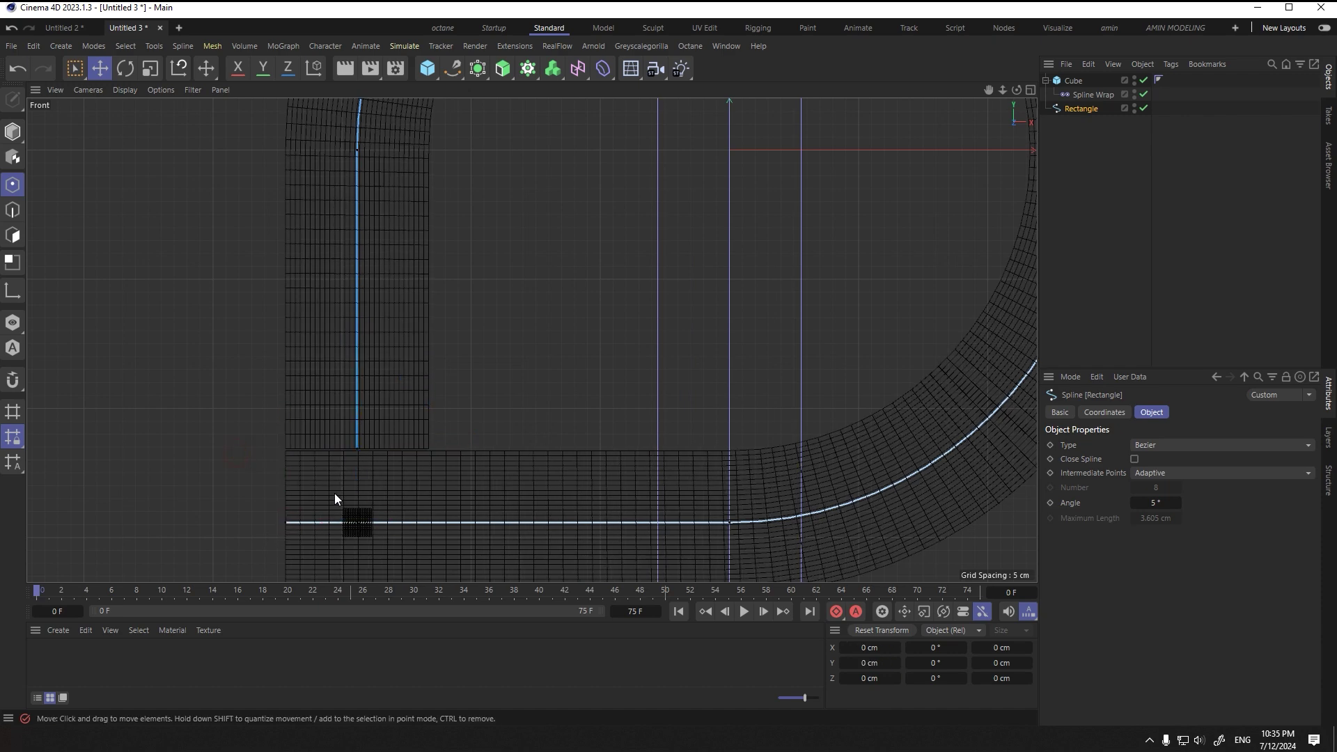
middle_click(330, 414)
middle_click(270, 284)
left_click_drag(394, 437, 430, 404, "alt")
Step: Check the reference logo animation and enable the cube's fillet with a 2 cm radius and 5 subdivisions
key("alt+Tab")
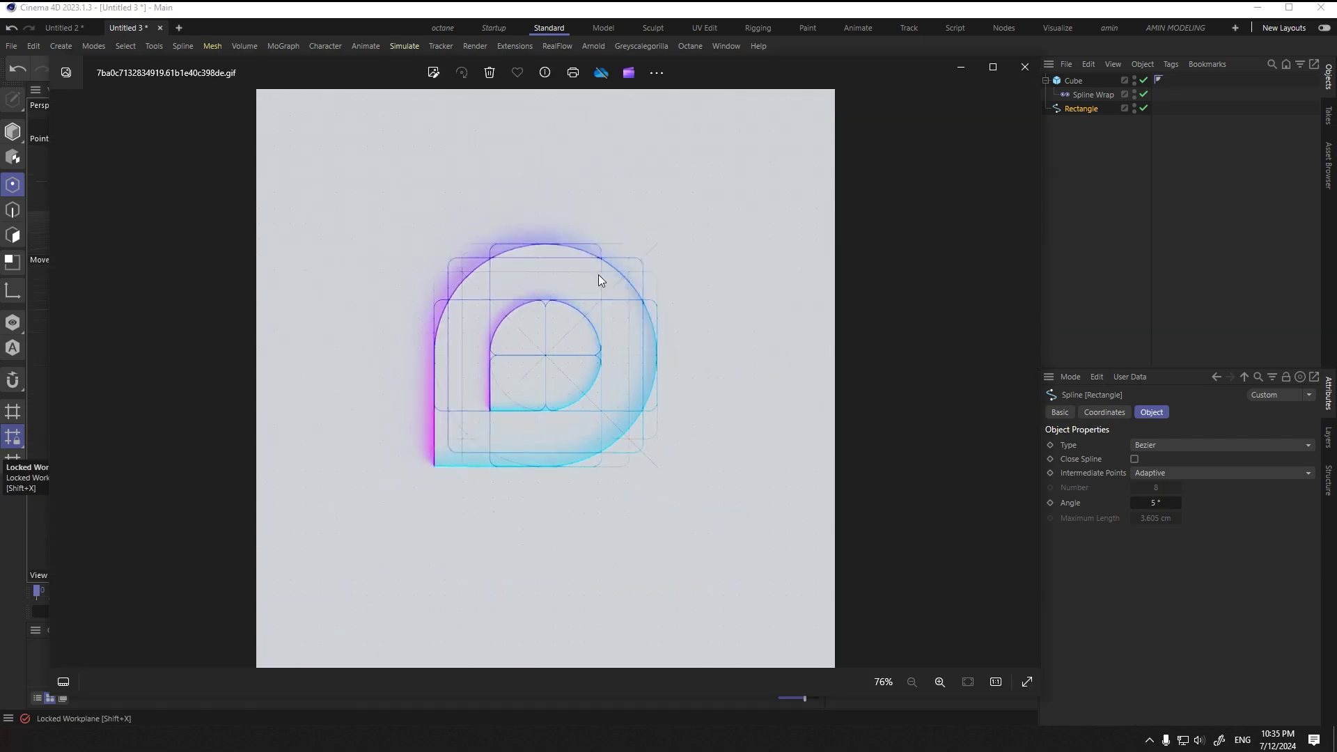
left_click(961, 68)
left_click(1073, 81)
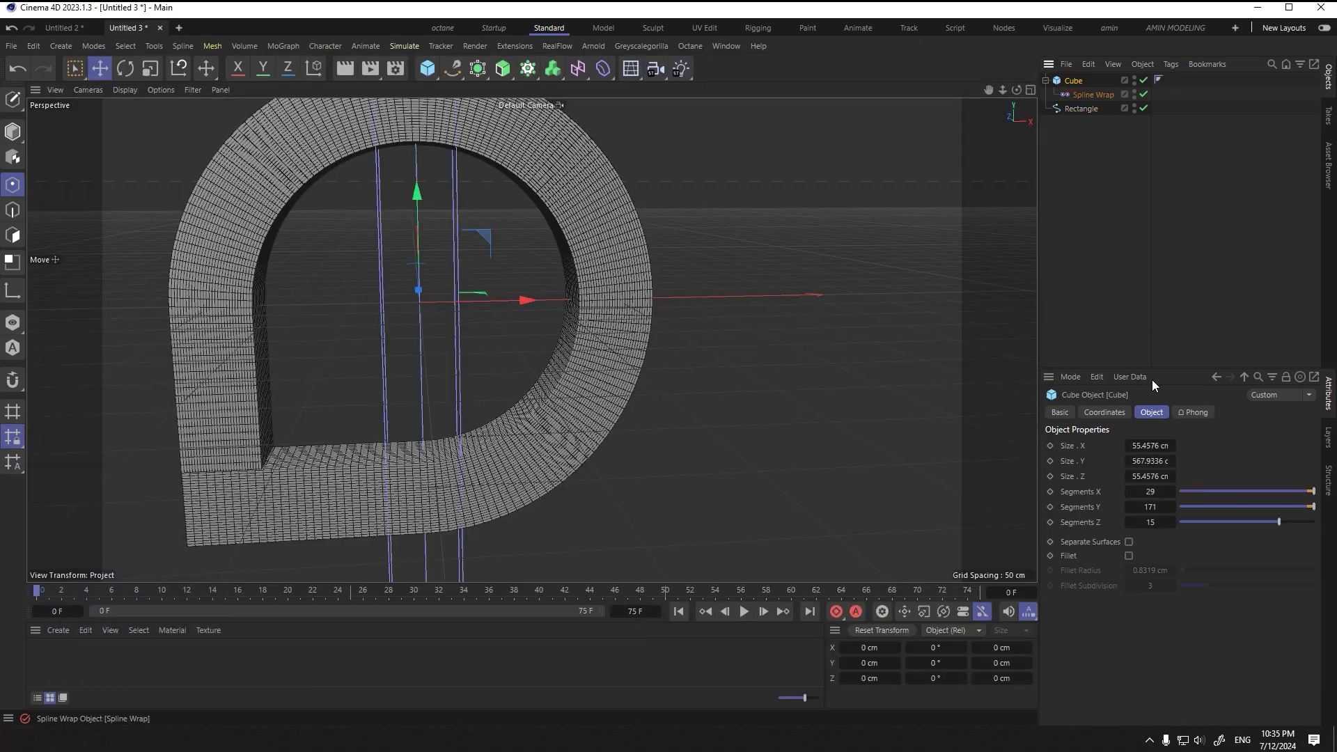
left_click(1129, 555)
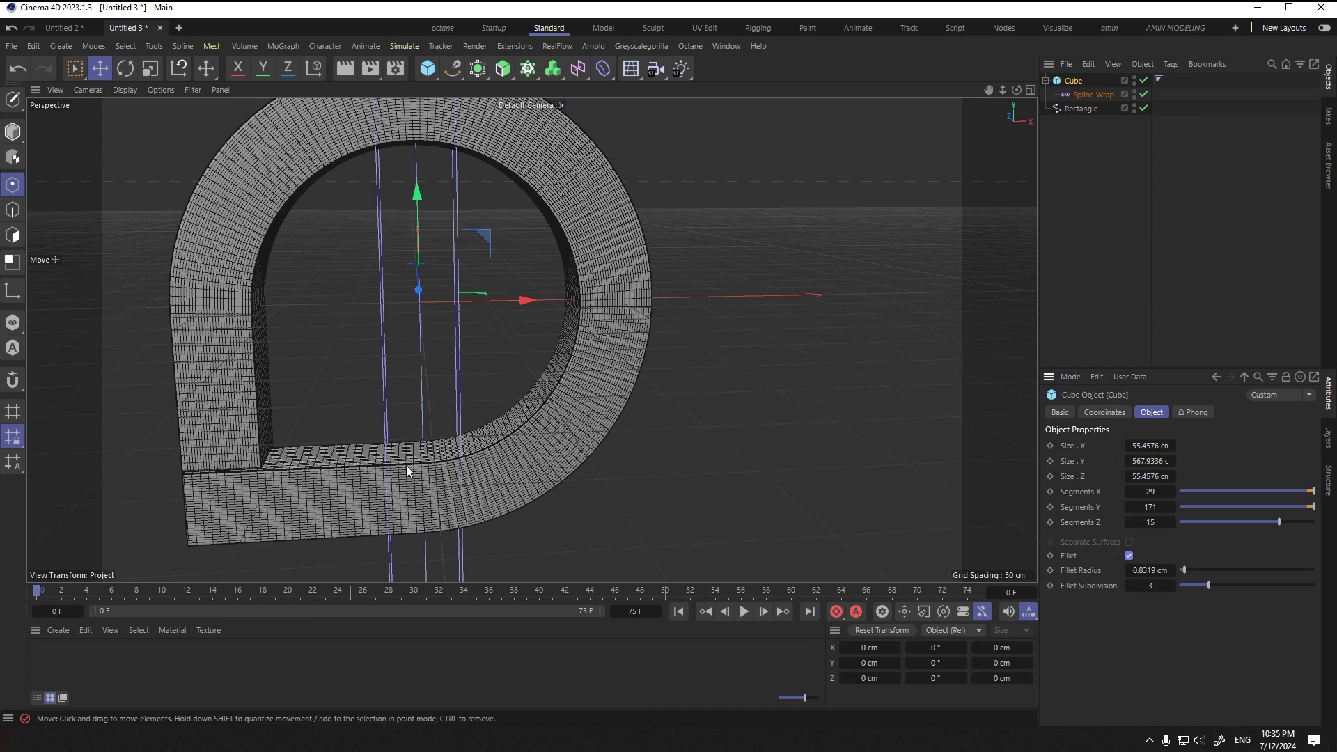
scroll(410, 465, "up", 10)
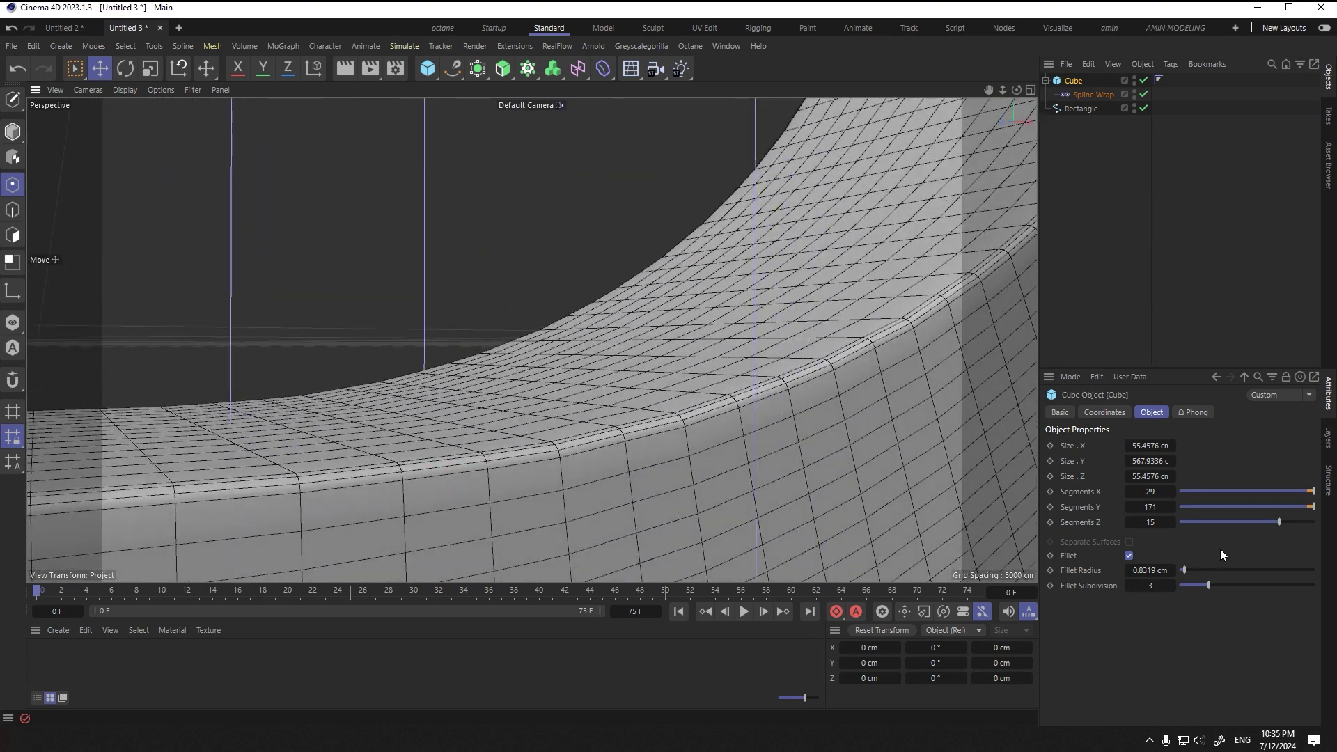
left_click_drag(1163, 571, 1239, 586)
scroll(446, 346, "down", 5)
scroll(440, 315, "down", 10)
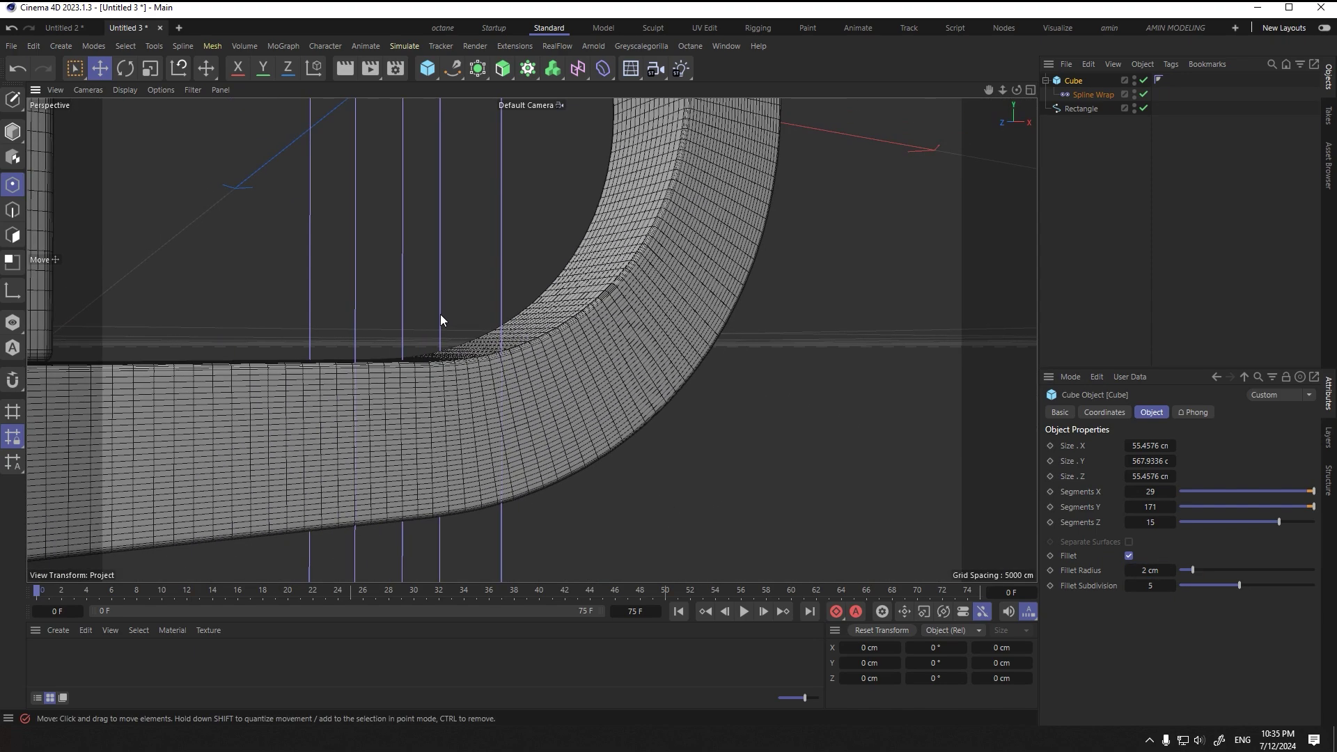
Step: Switch the Perspective view to Gouraud Shading without lines and return to Model mode
left_click(128, 89)
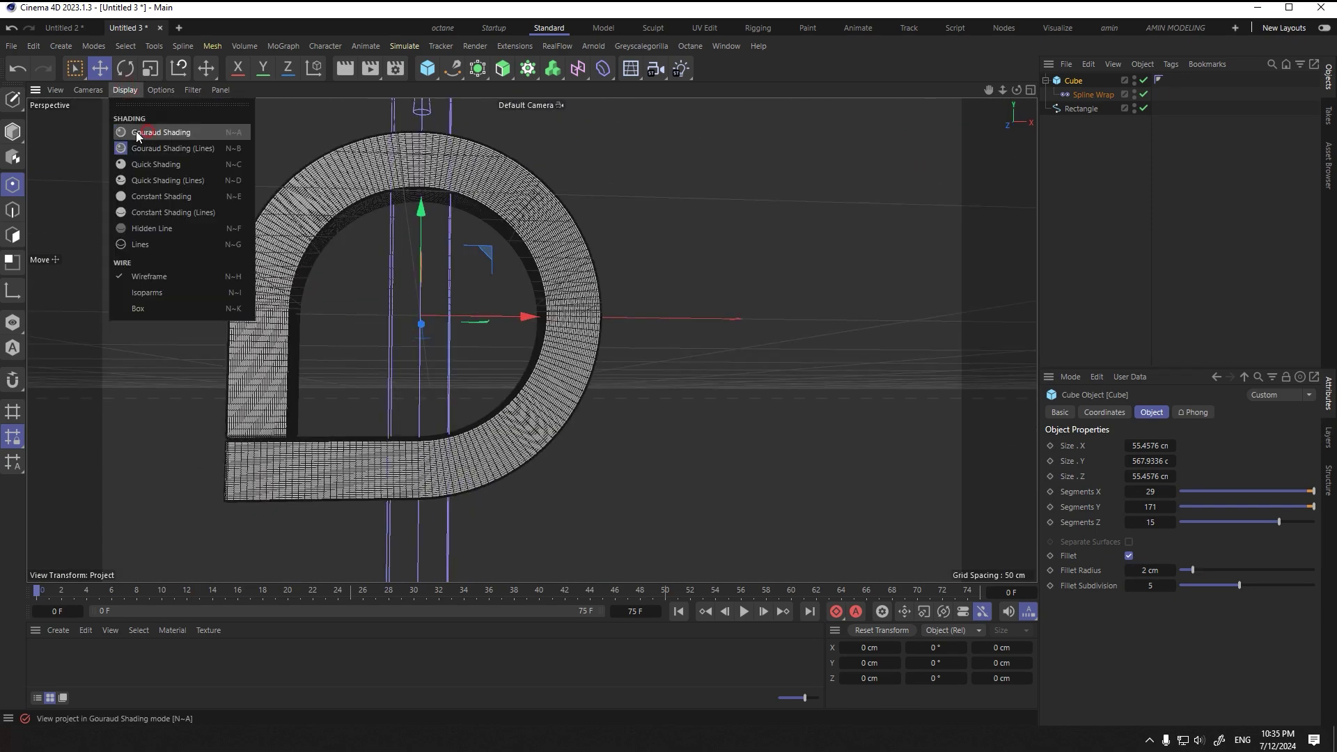
left_click(136, 131)
left_click(13, 132)
left_click(141, 158)
scroll(349, 253, "down", 2)
left_click_drag(349, 253, 390, 245, "alt")
Step: Add a Twist deformer under the cube above the Spline Wrap and fit it to its parent
left_click(600, 70)
left_click(709, 117)
left_click_drag(1075, 83, 1083, 92)
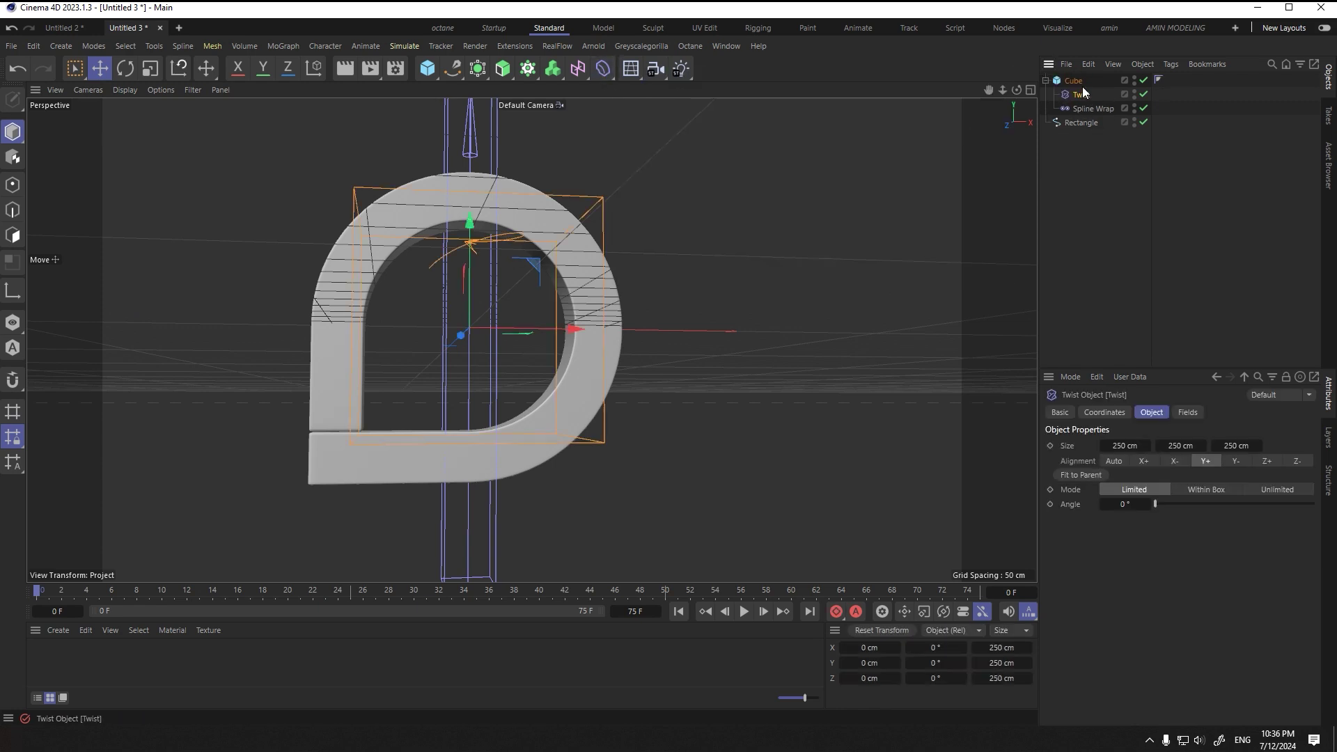
left_click(1080, 475)
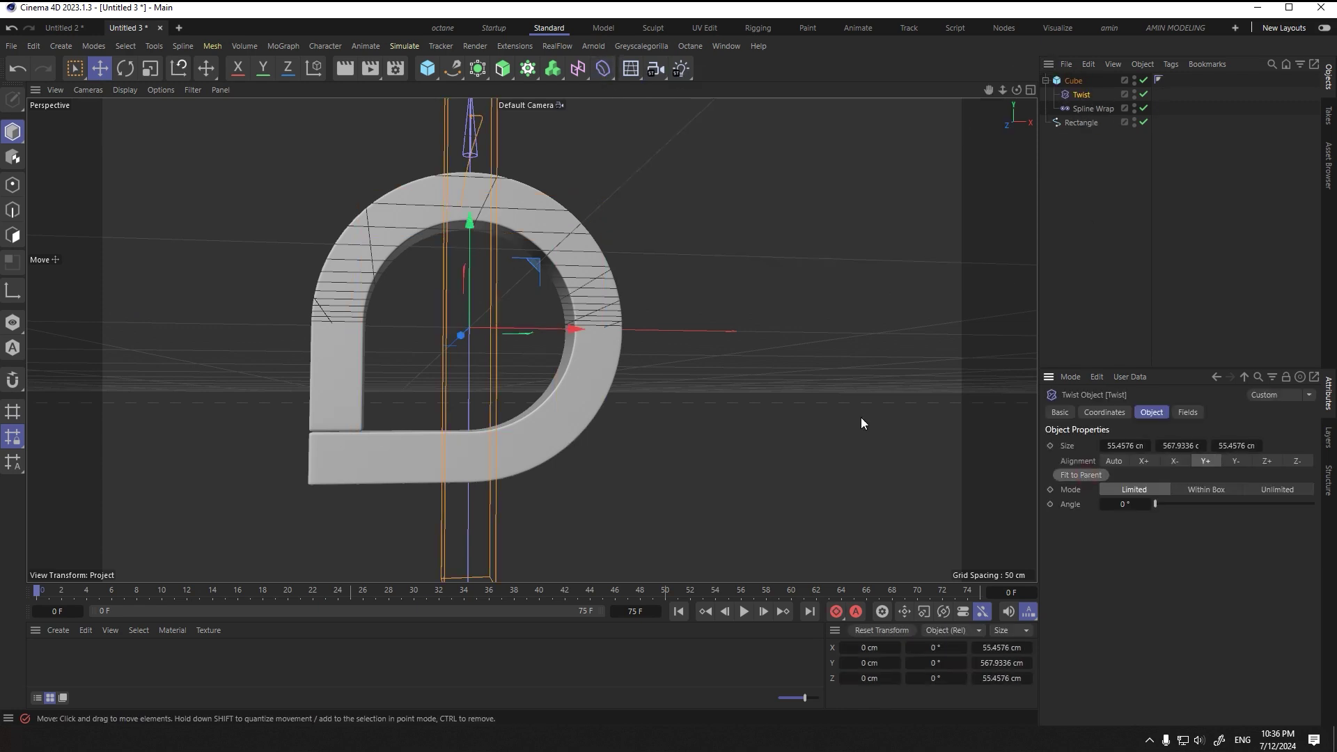
Step: Set the Twist angle to 97° and raise the deformer to Y 35.4539 cm
mouse_move(1156, 505)
left_mouse_down()
mouse_move(1236, 503)
mouse_move(1105, 504)
mouse_move(1161, 504)
left_mouse_up()
left_click_drag(512, 387, 479, 46, "alt")
key("ctrl+z")
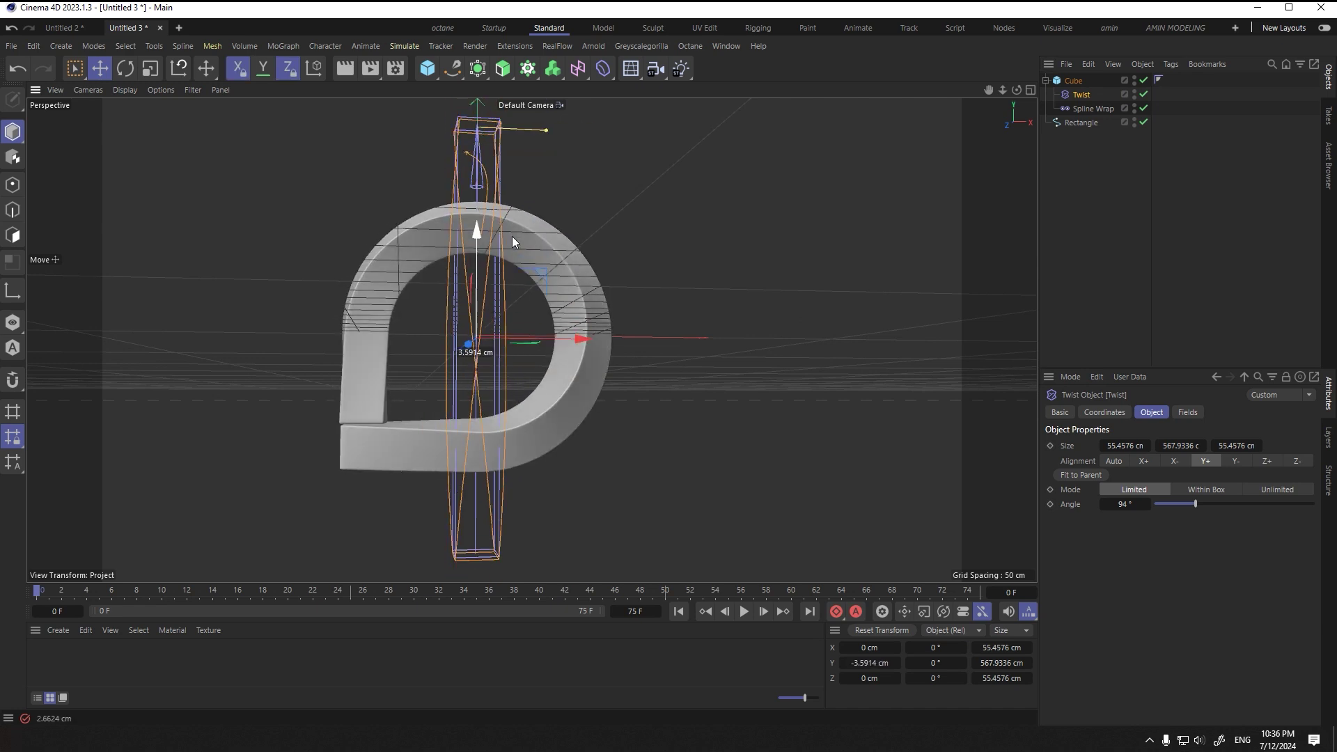
left_click_drag(576, 345, 566, 343)
left_click_drag(467, 260, 475, 210)
left_click_drag(440, 443, 383, 400, "alt")
mouse_move(1121, 504)
left_mouse_down()
mouse_move(1149, 503)
mouse_move(1100, 504)
mouse_move(1163, 503)
mouse_move(1124, 503)
left_mouse_up()
left_click_drag(391, 383, 488, 463, "alt")
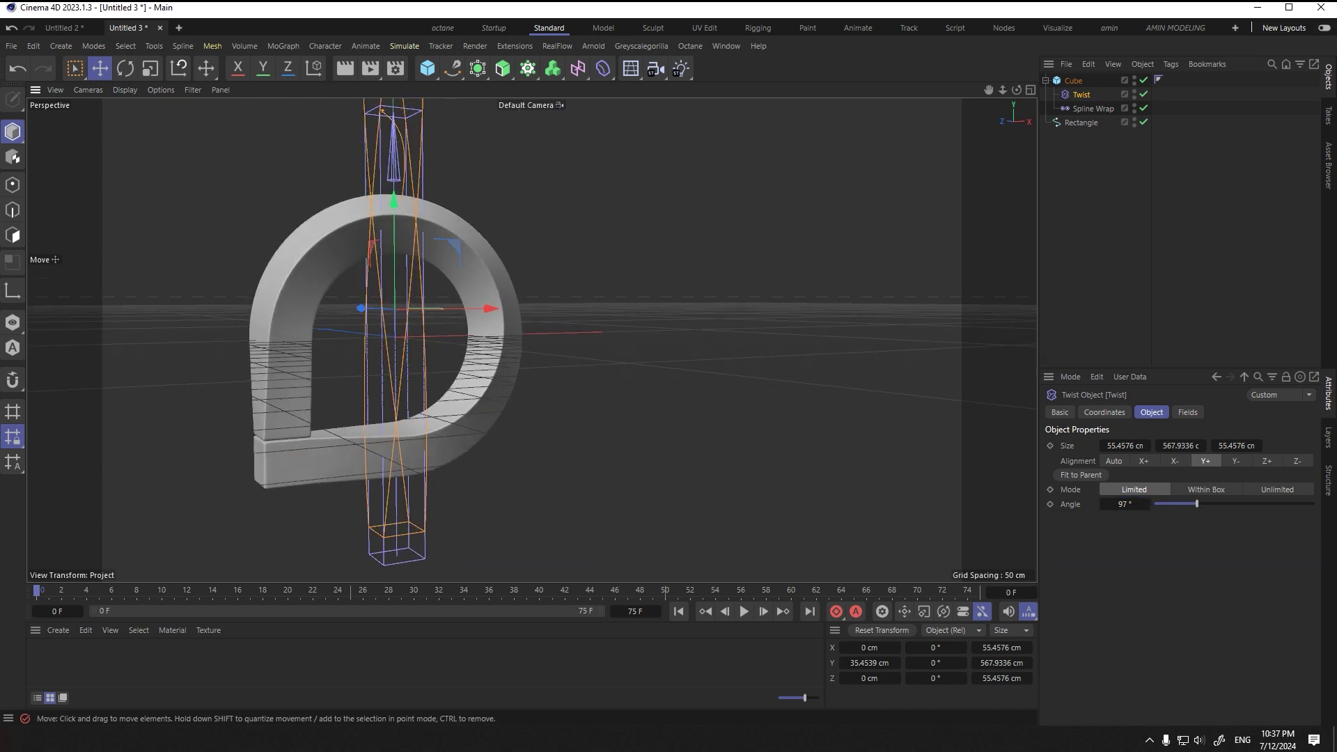
Step: Review the reference animation and show the Front view's background picture to compare the twisted shape with the logo
key("alt+Tab")
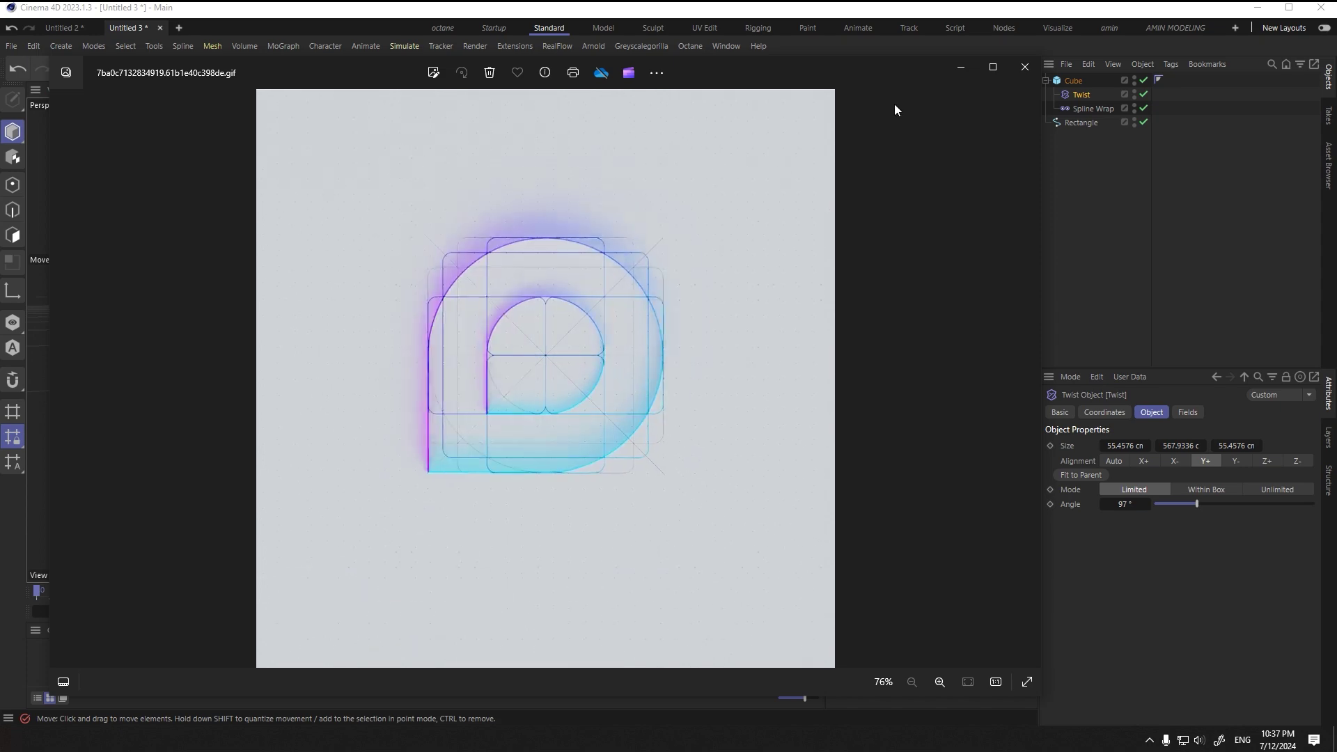
key("alt+Tab")
left_click_drag(388, 355, 352, 374, "alt")
key("F4")
key("shift+v")
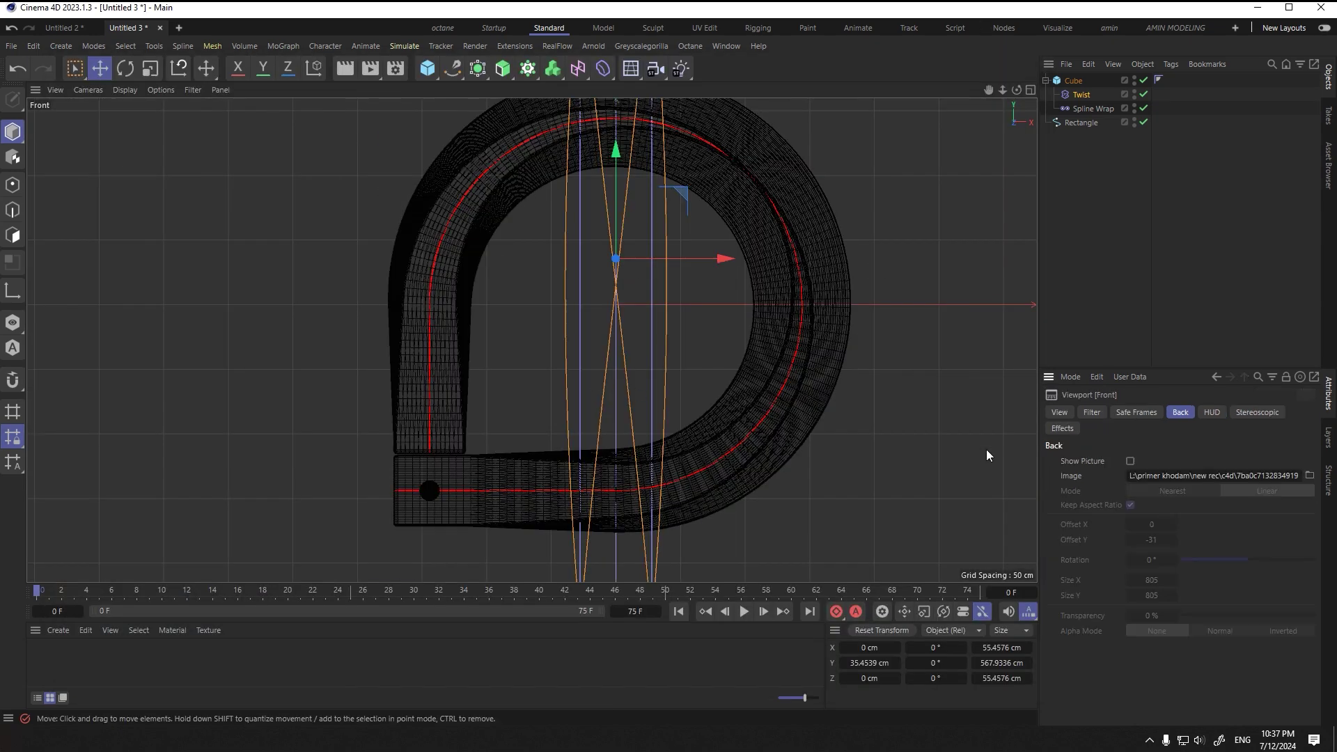
left_click(1130, 461)
left_click(916, 207)
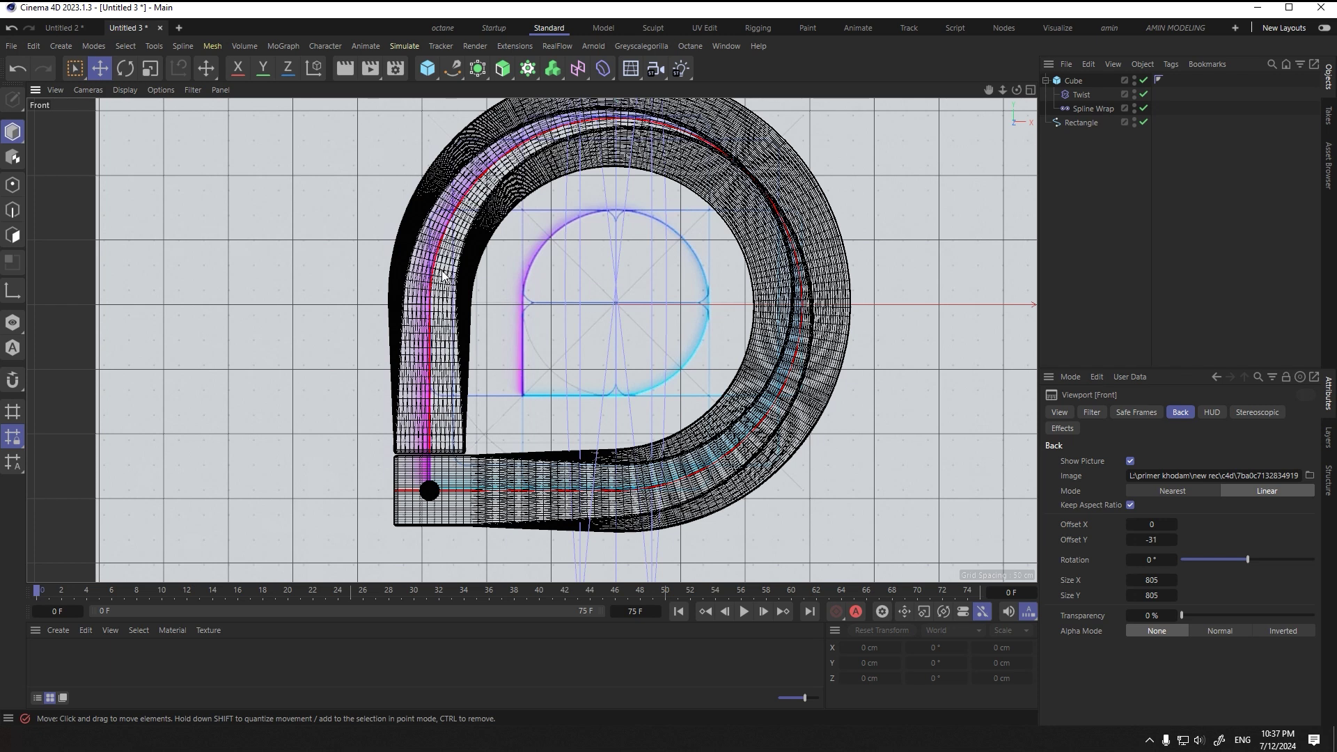
key("F5")
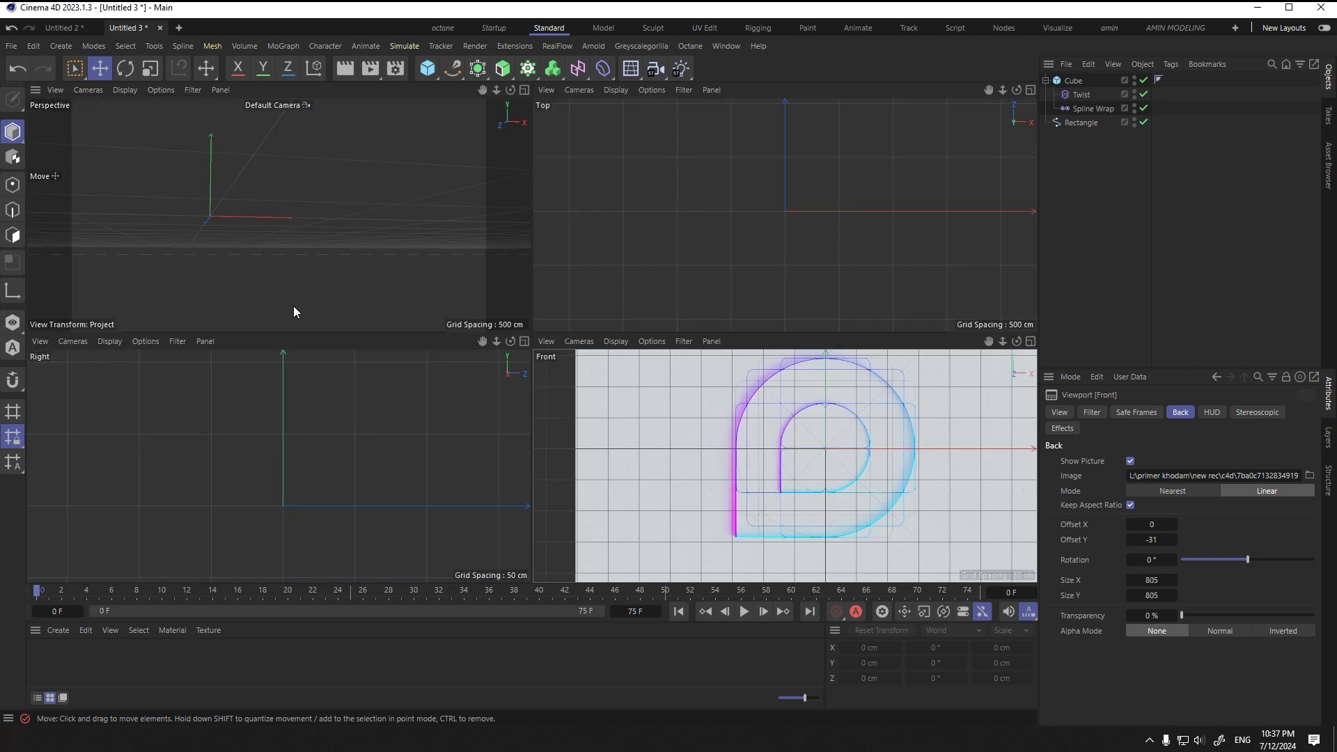
middle_click(294, 306)
left_click_drag(509, 357, 482, 381, "alt")
Step: Set the Spline Wrap's mode to Keep Length
left_click(1092, 108)
left_click_drag(1125, 507, 1122, 537)
scroll(573, 420, "up", 3)
left_click_drag(573, 420, 474, 426, "alt")
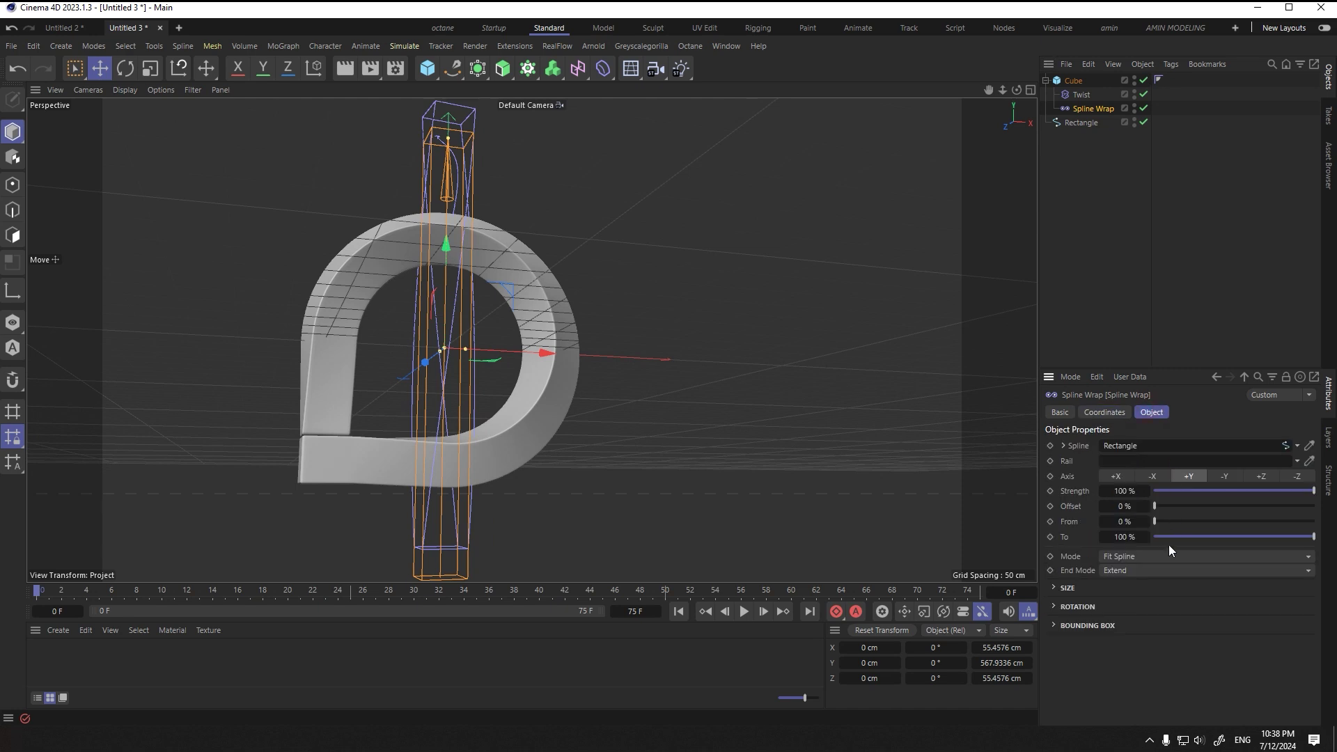
left_click(1170, 555)
left_click(1161, 585)
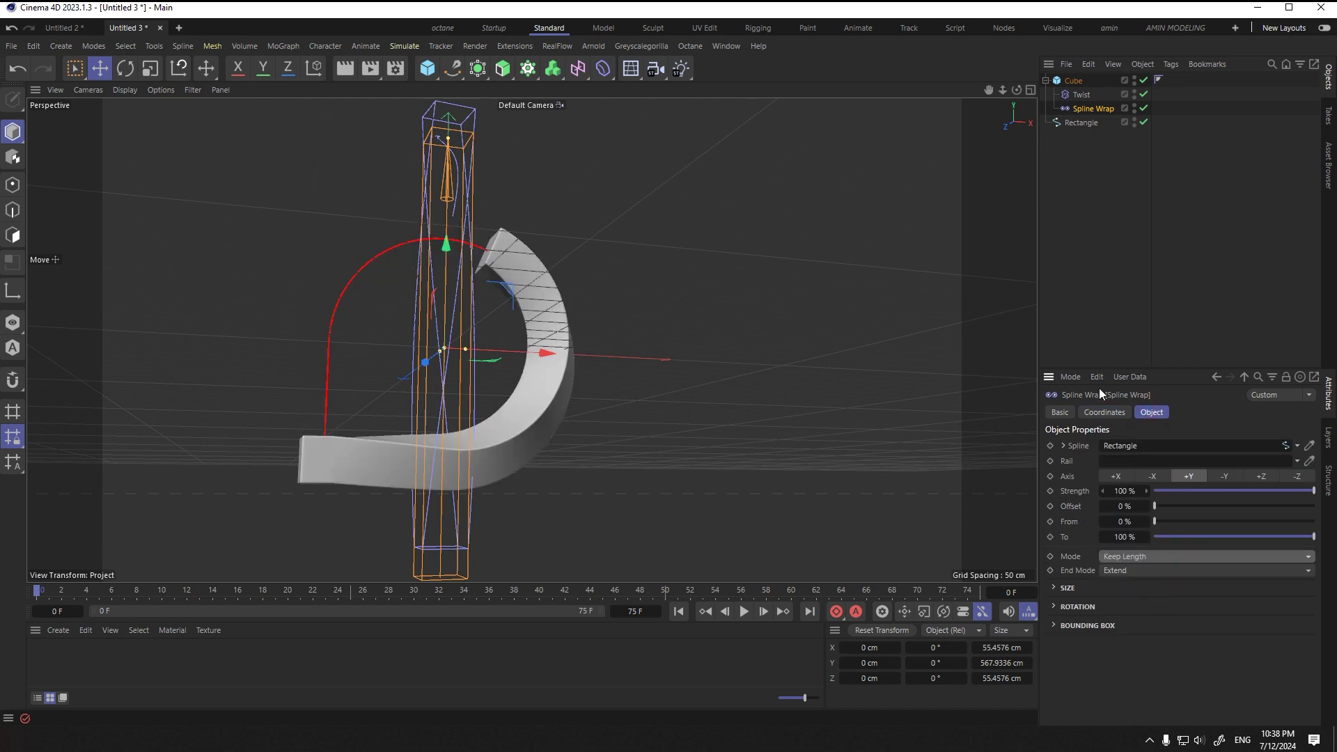
Step: Lengthen the cube to 962.9336 cm in Y so the bar follows the whole spline
left_click(1076, 81)
left_click_drag(1148, 461, 1176, 461)
left_click_drag(238, 390, 432, 424, "alt")
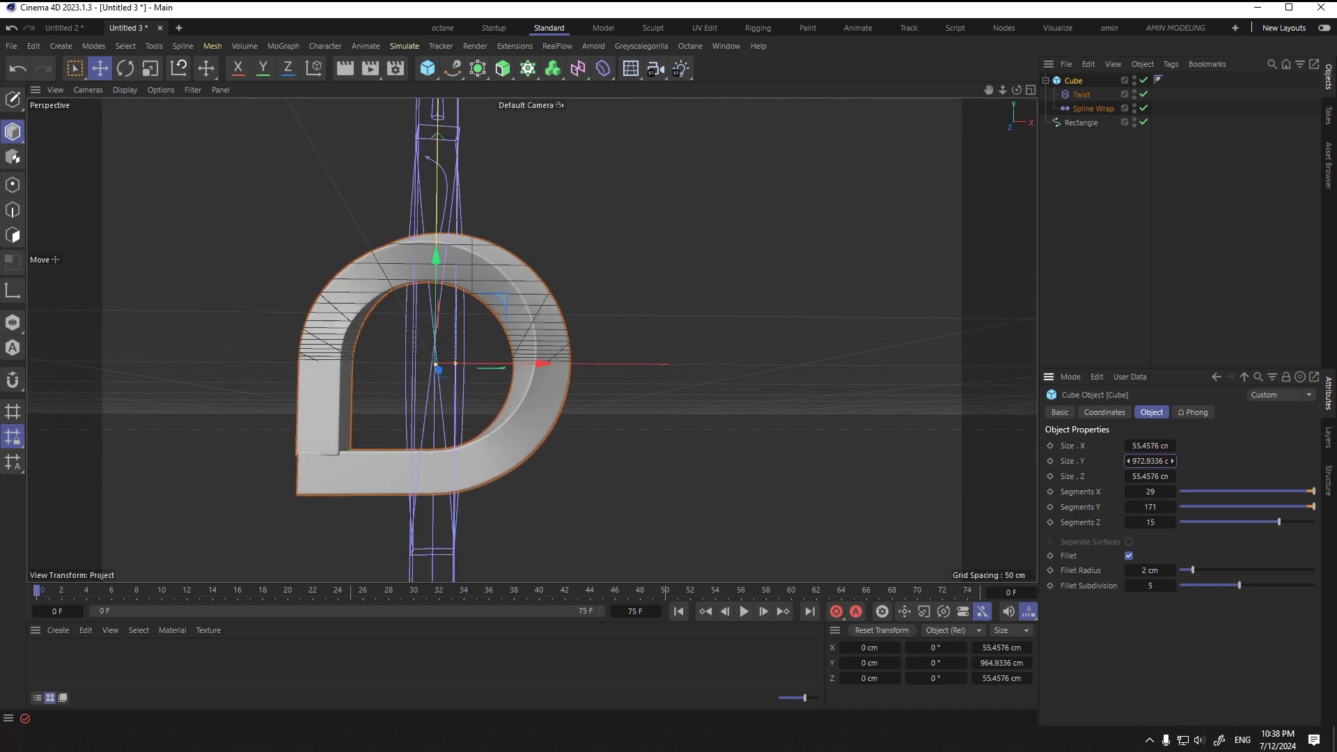
Step: Readjust the Twist deformer's angle to suit the lengthened bar
left_click(1082, 94)
left_click_drag(1125, 504, 1116, 505)
left_click_drag(428, 454, 380, 465, "alt")
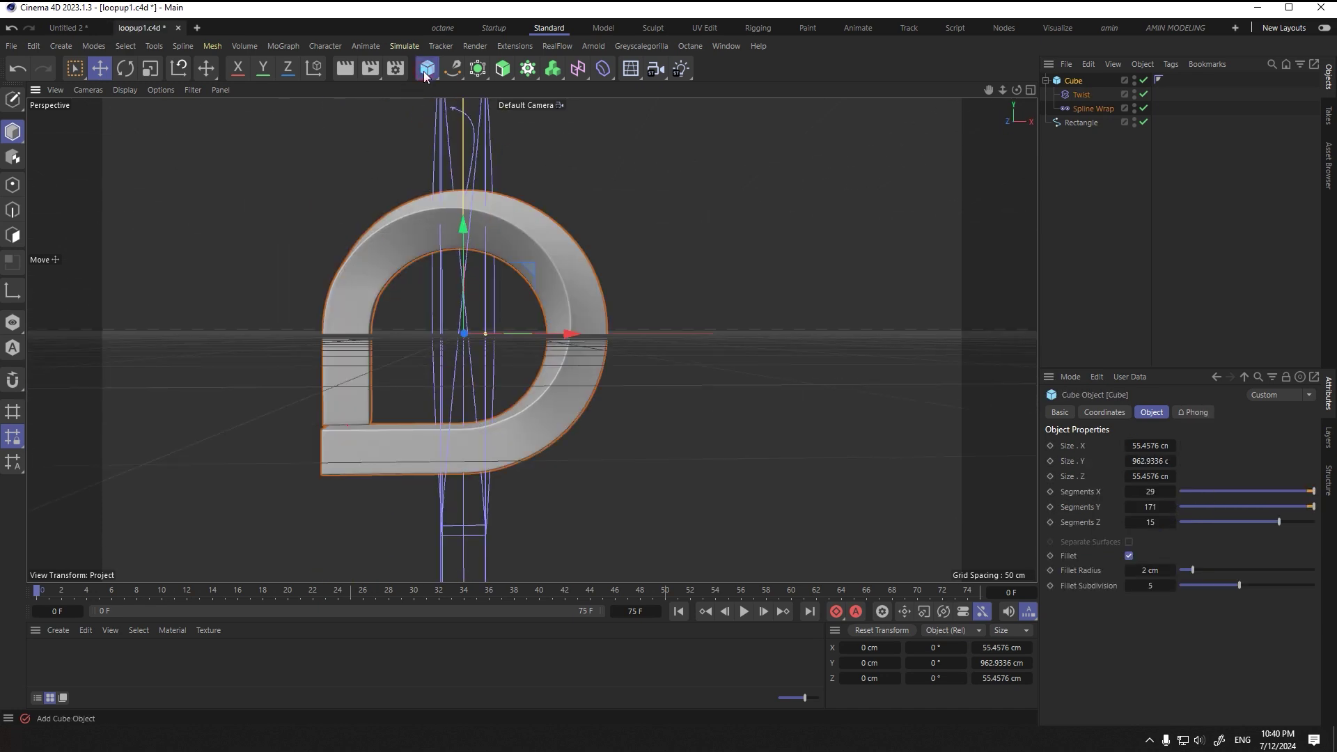
Step: Add a backdrop plane oriented to +Z, scale it to 701.6 cm square and place it behind the logo at about 30.39 cm in Z
left_click(427, 68)
left_click(548, 121)
left_click(1266, 508)
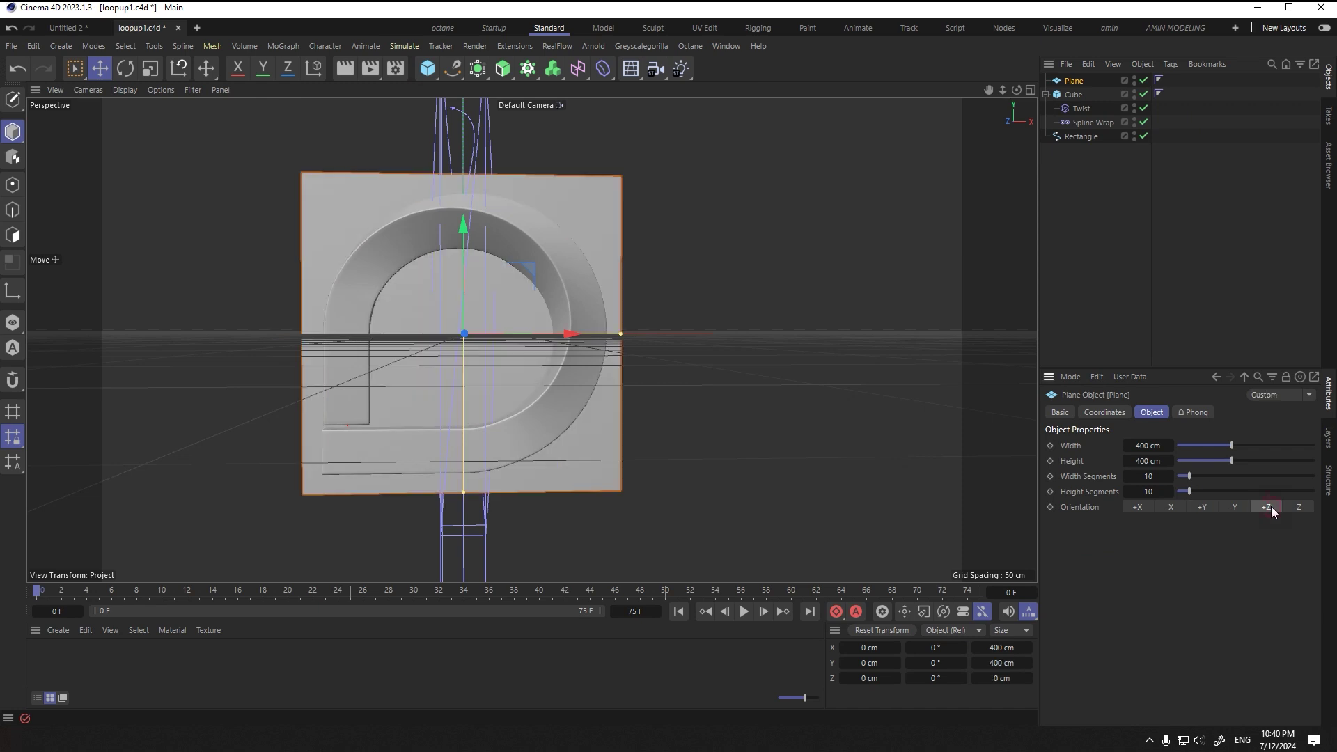
left_click_drag(469, 416, 599, 411, "alt")
key("t")
left_click_drag(500, 269, 587, 272)
mouse_move(419, 327)
left_mouse_down()
mouse_move(386, 324)
mouse_move(401, 327)
left_mouse_up()
Step: Hide the grid in the perspective view and face the logo from the front
mouse_move(473, 376)
left_mouse_down("alt")
mouse_move(369, 349)
mouse_move(372, 361)
mouse_move(408, 291)
mouse_move(413, 329)
mouse_move(211, 187)
left_mouse_up("alt")
left_click(191, 89)
left_click(237, 199)
left_click_drag(537, 314, 529, 348, "alt")
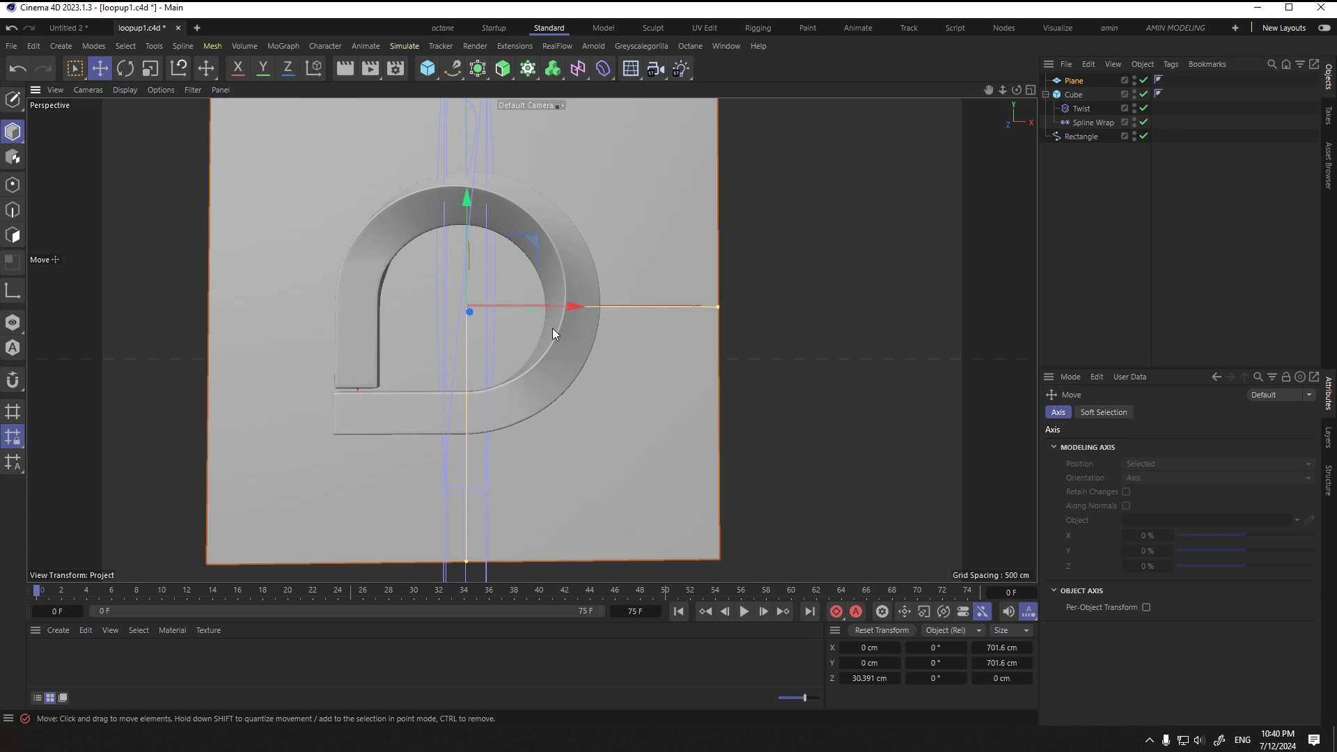
Step: Check the reference animation and keyframe the cube's Size Y from 0 cm at frame 0 to 962.9336 cm at frame 25
left_click(1074, 96)
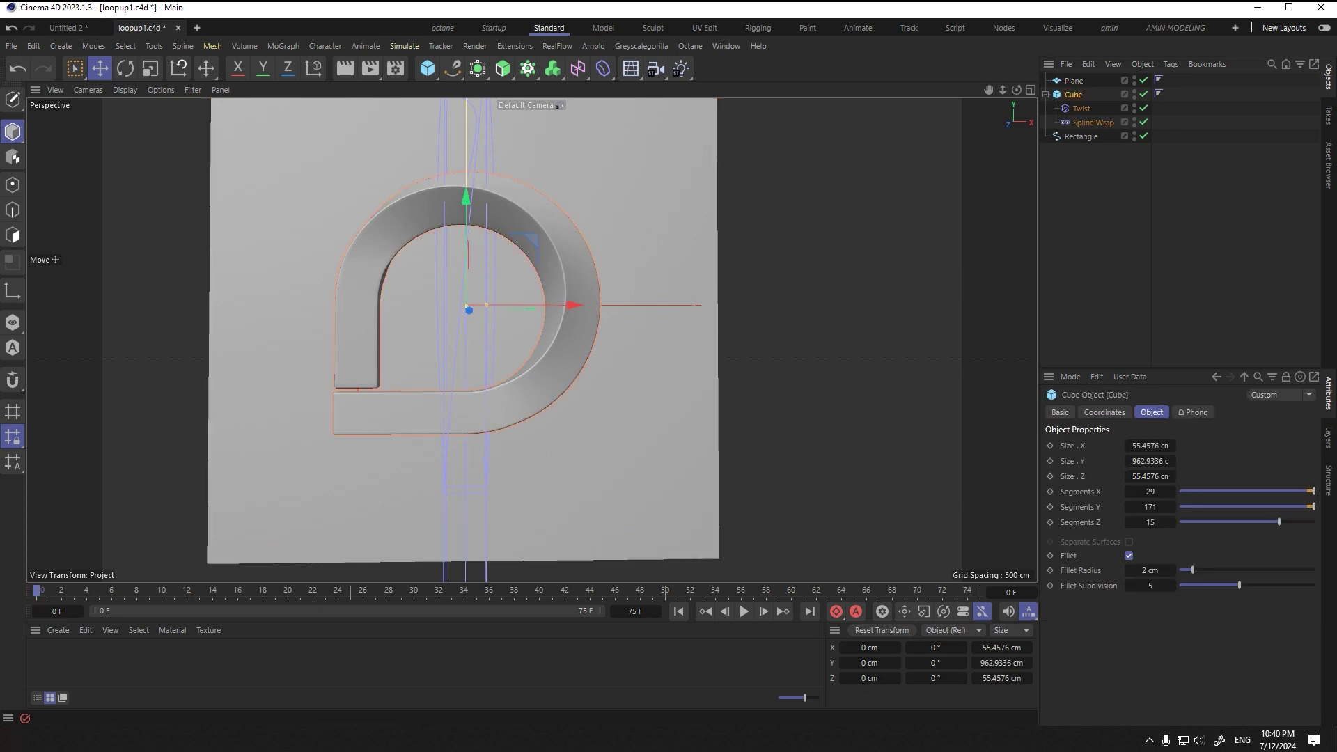
key("alt+Tab")
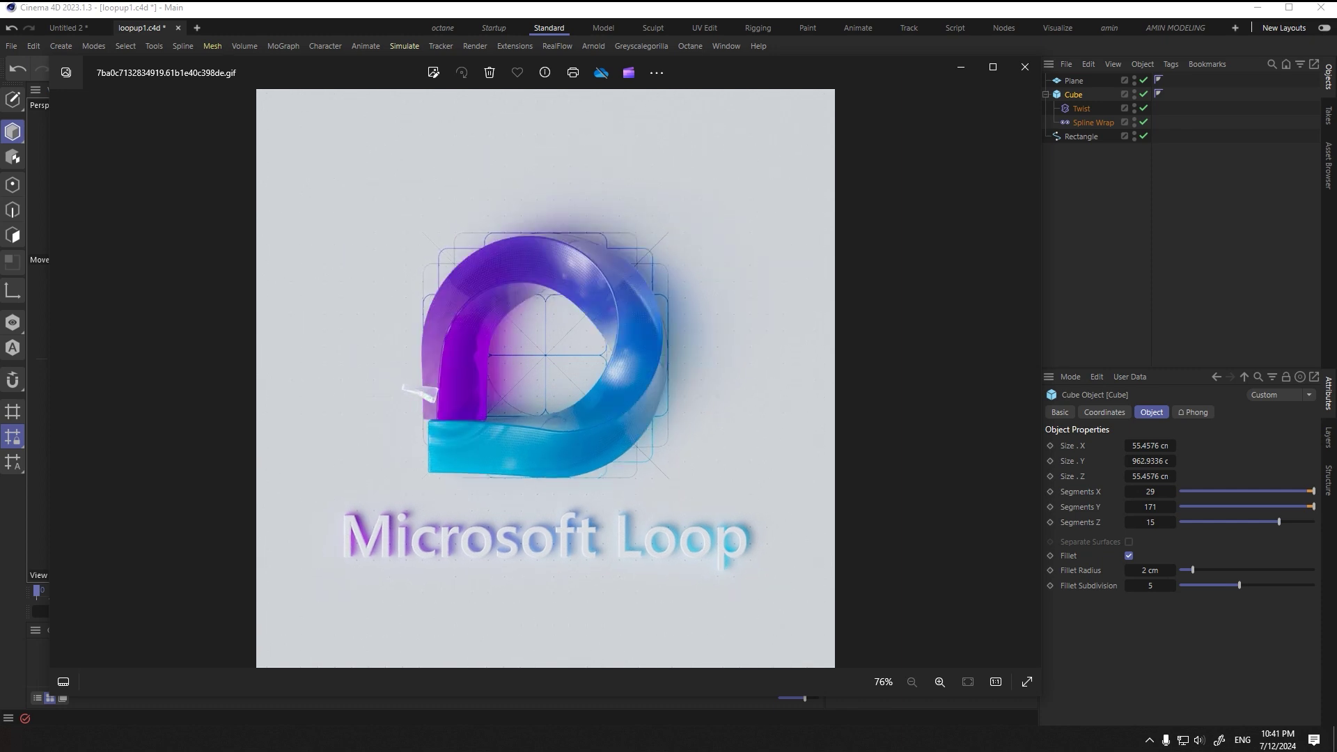
left_click(960, 67)
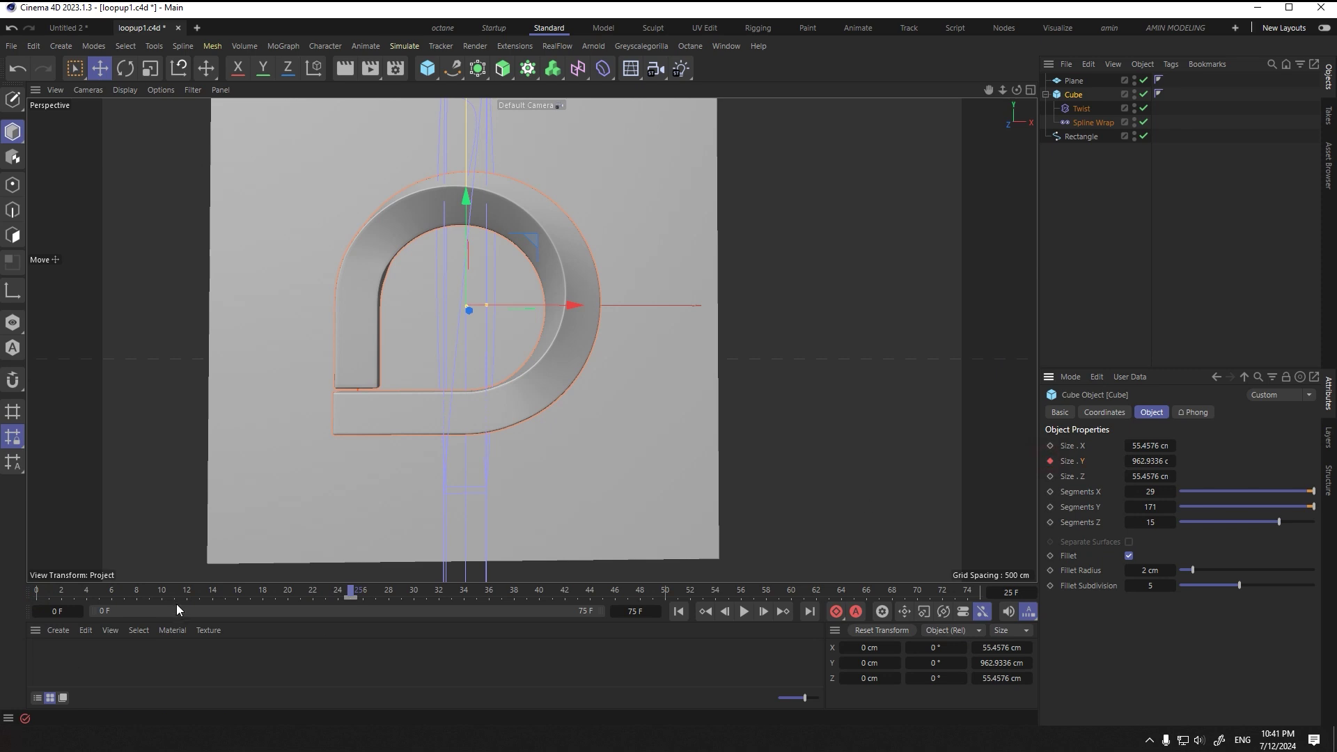
left_click_drag(1158, 461, 1093, 461)
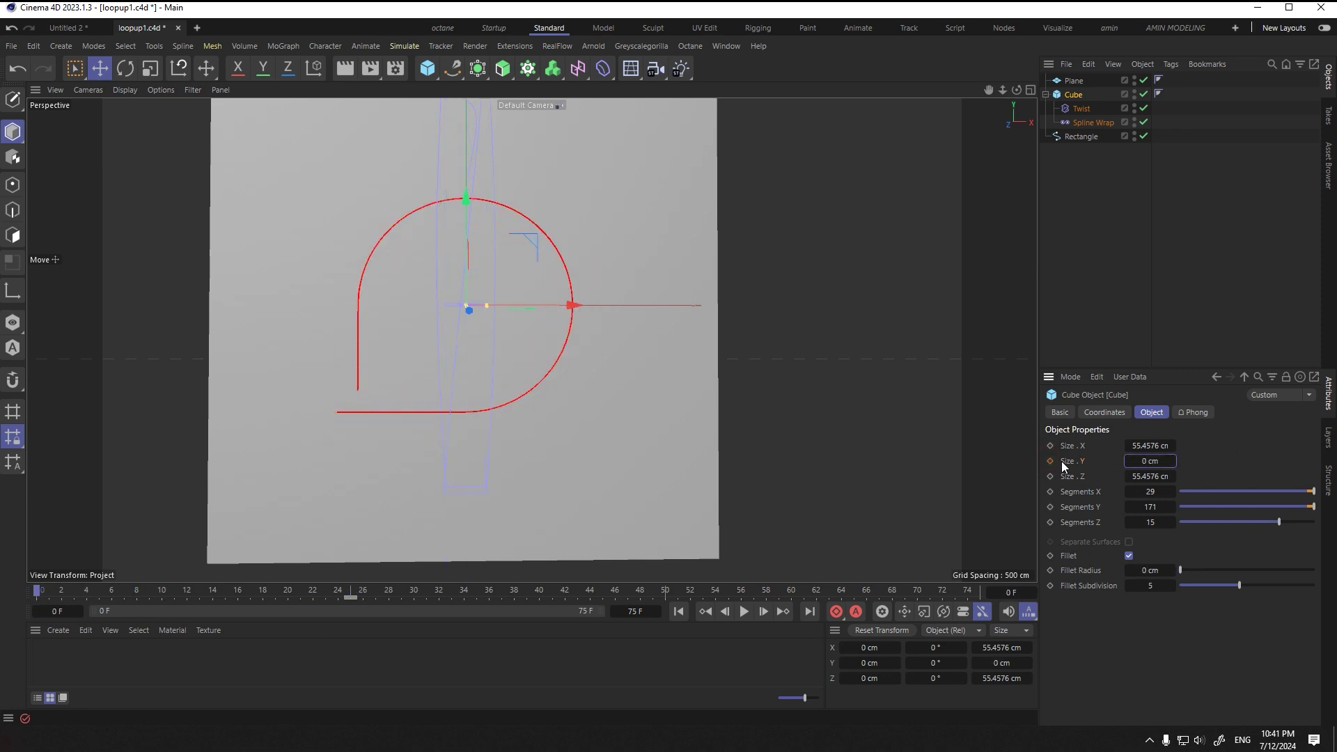
left_click(744, 612)
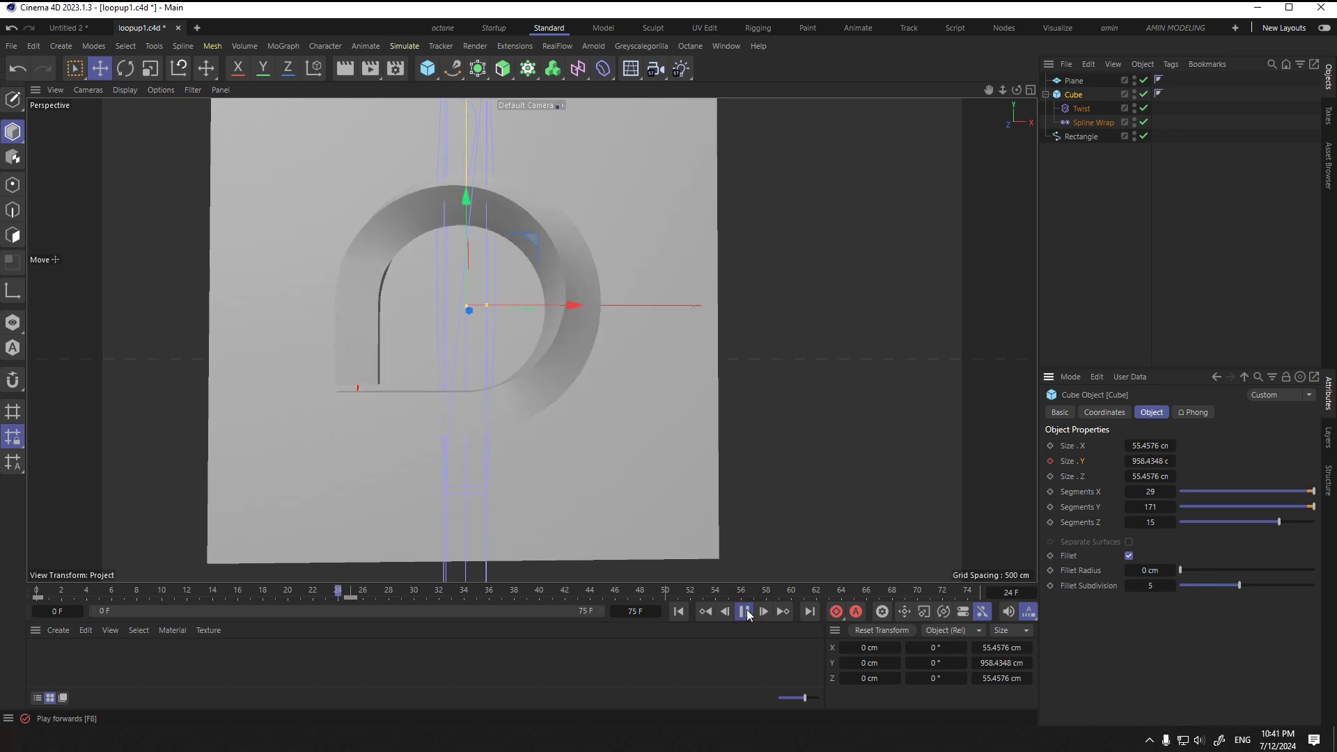
left_click(629, 465)
Step: Add an intermediate Size Y key of 338.9534 cm for the cube at frame 6 and play back the growth
left_click_drag(234, 589, 388, 592)
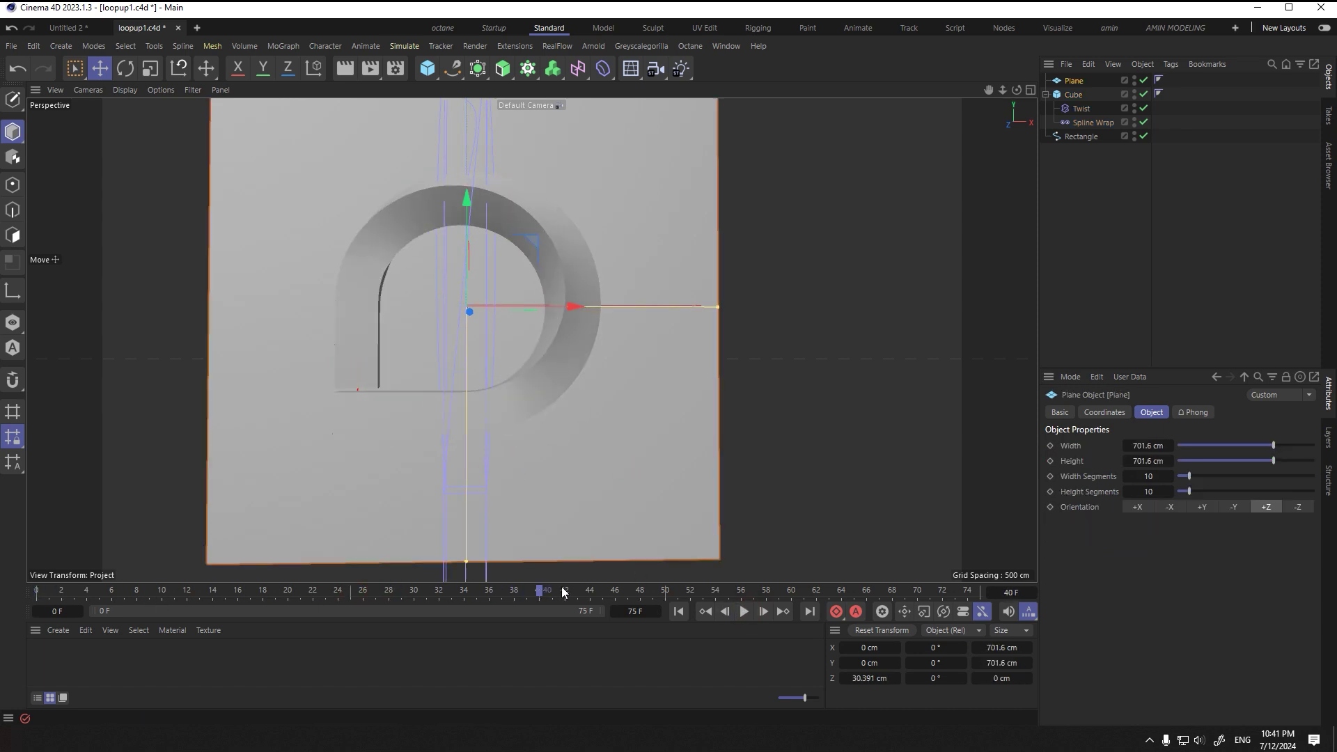
left_click(1072, 96)
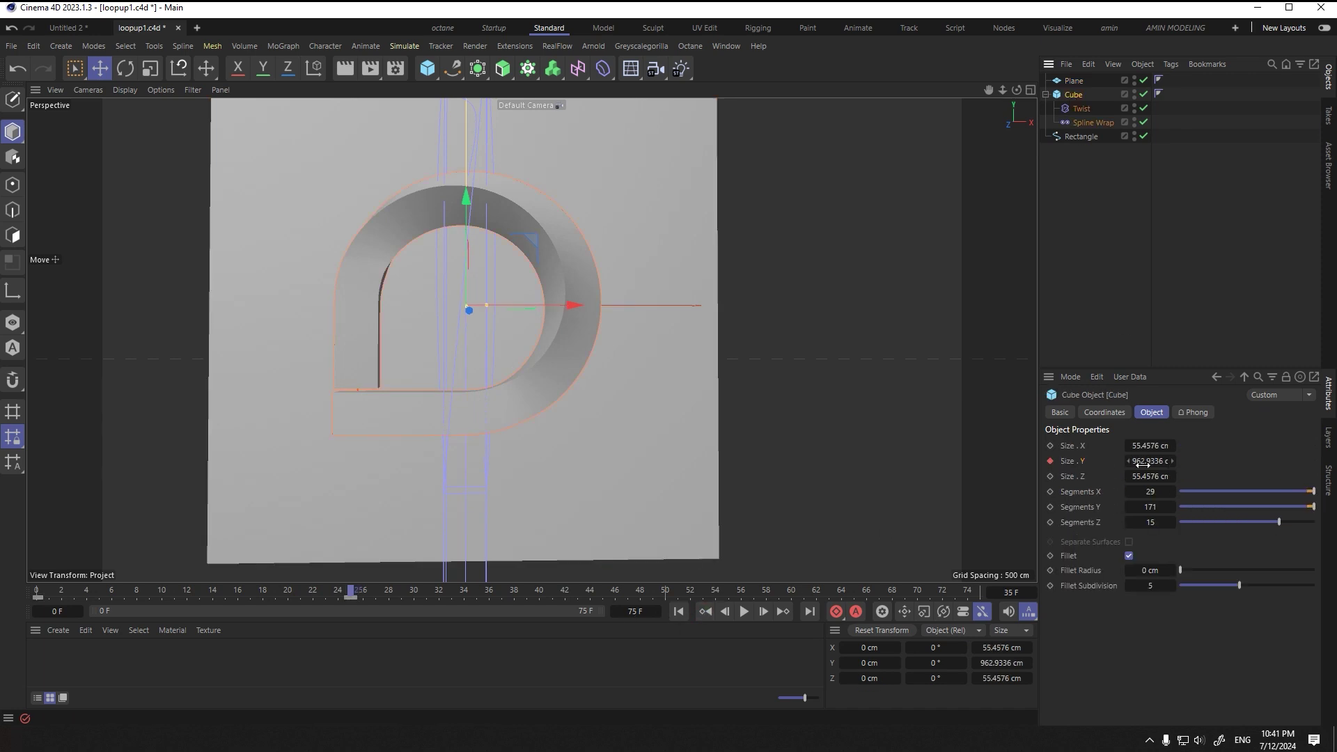
left_click_drag(346, 592, 36, 591)
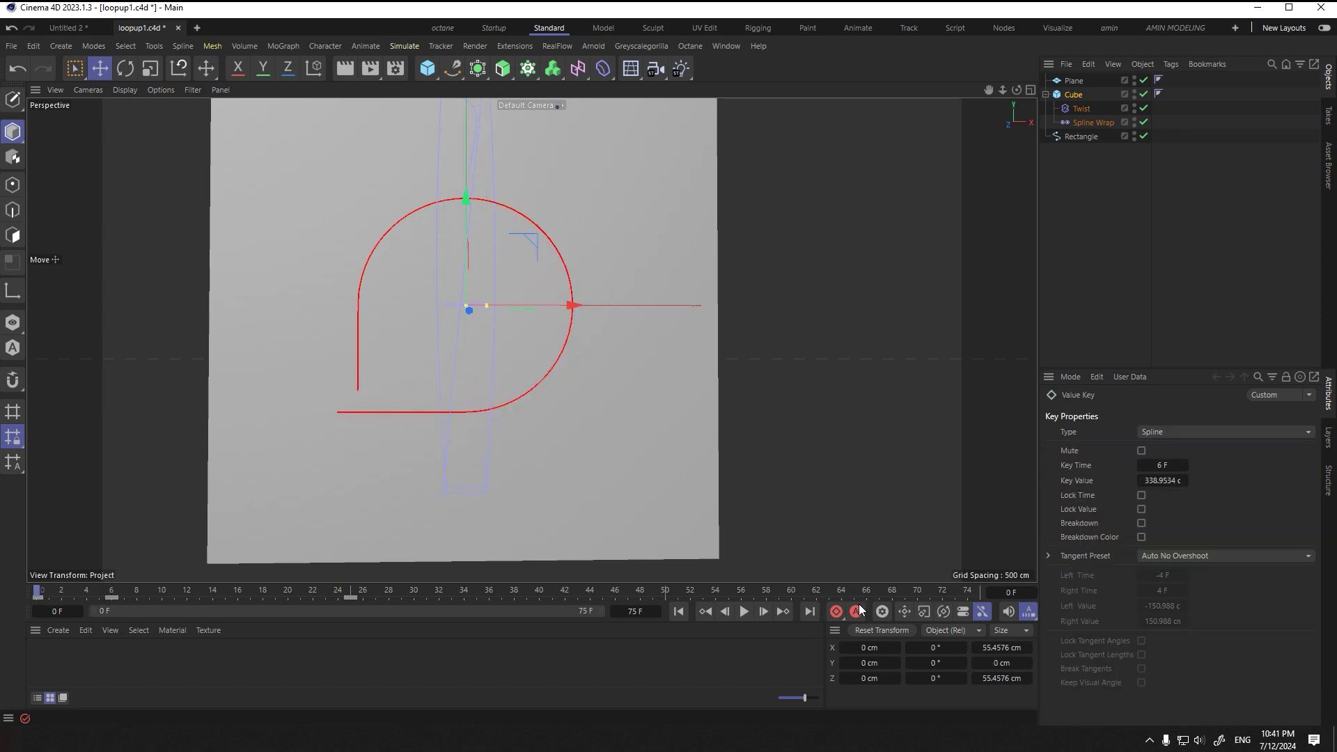
left_click(743, 611)
left_click(545, 590)
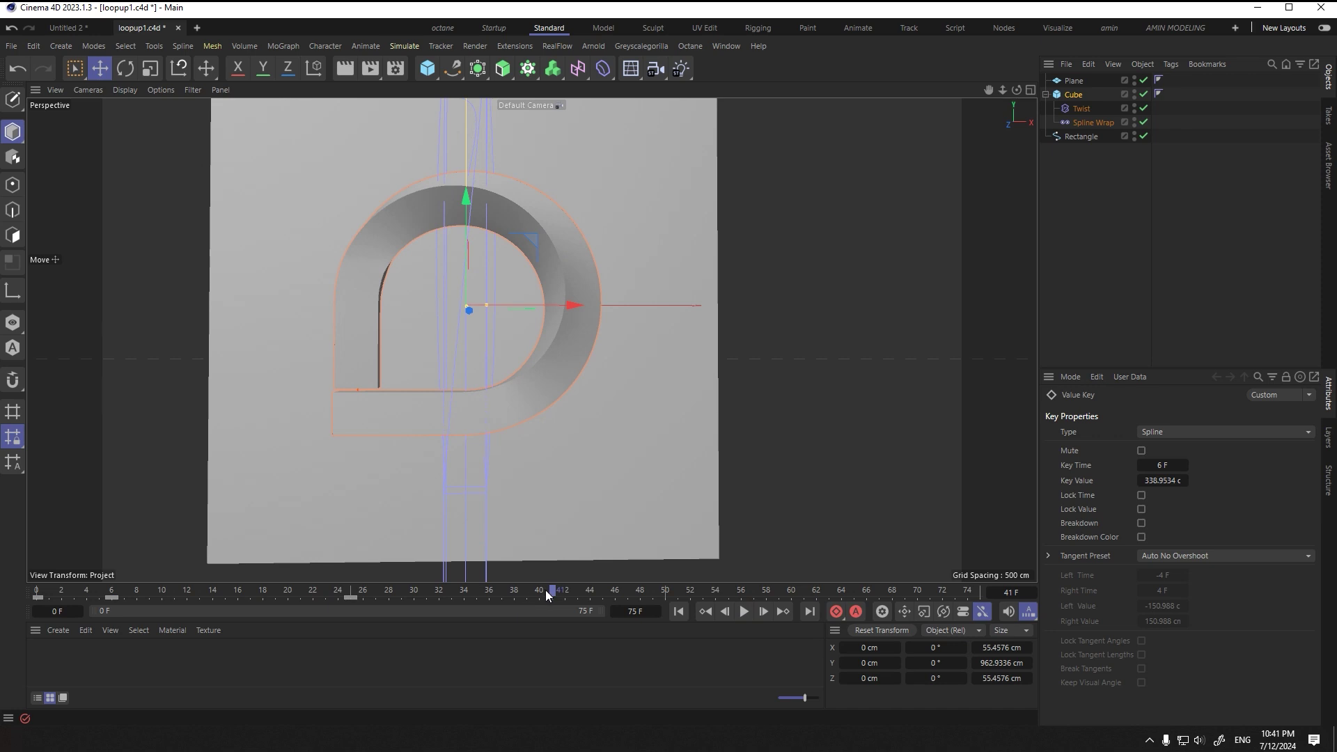
left_click_drag(532, 592, 36, 590)
left_click(743, 612)
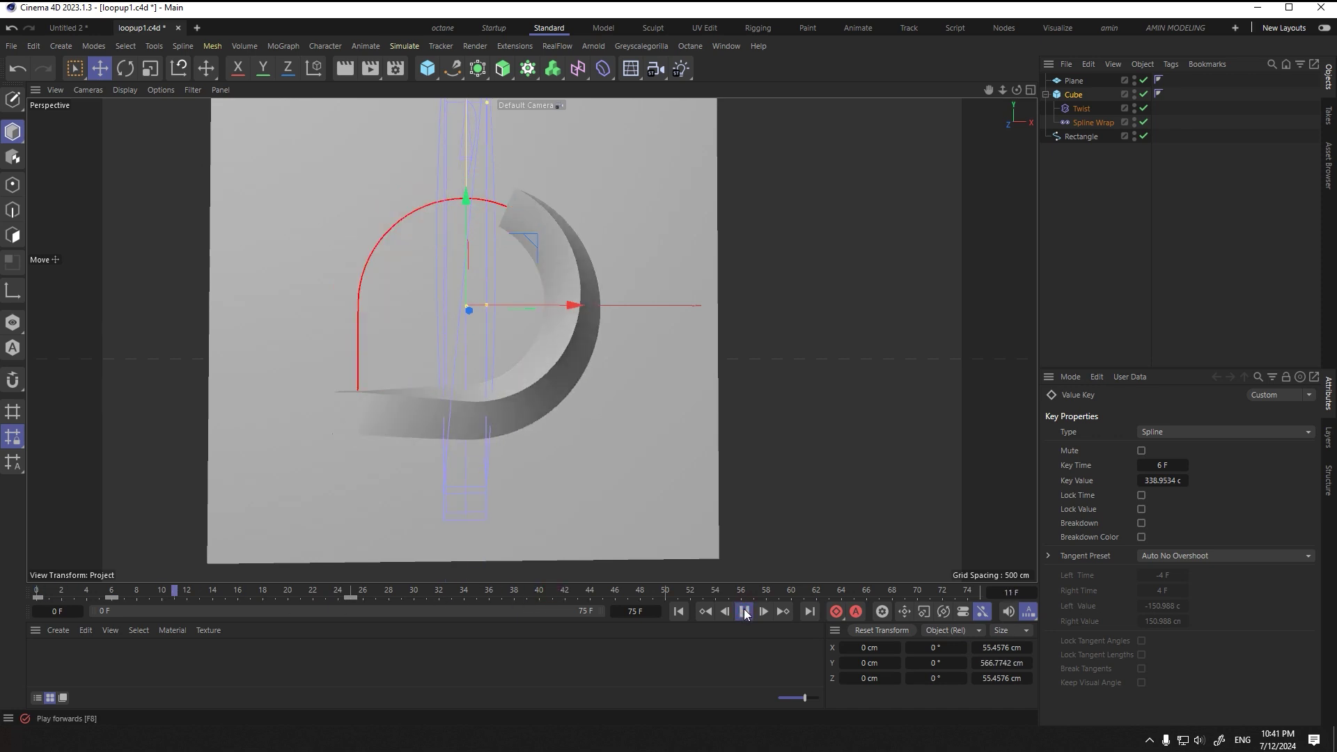
Step: Retime the cube's Size Y keys, moving the end key to frame 30 and the middle key to frame 4, and replay
left_click(743, 611)
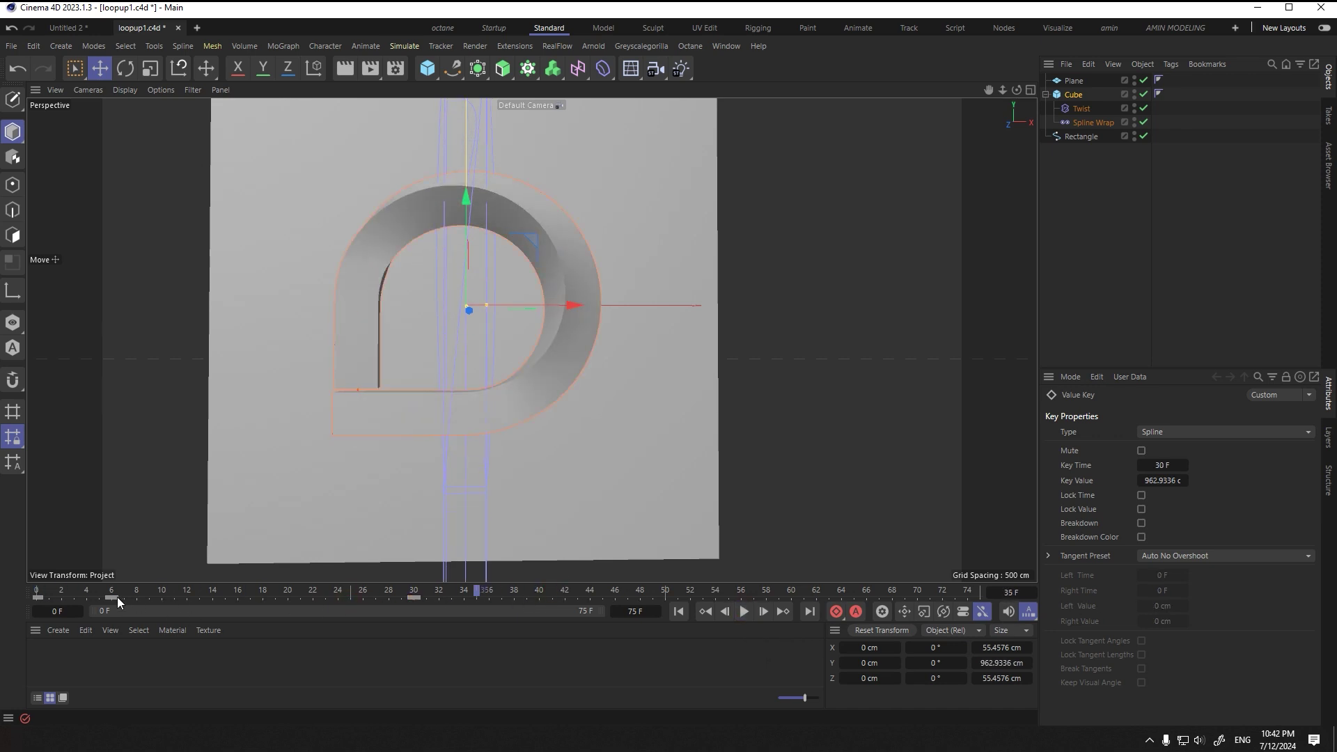
left_click_drag(216, 608, 36, 605)
left_click(743, 612)
left_click(743, 611)
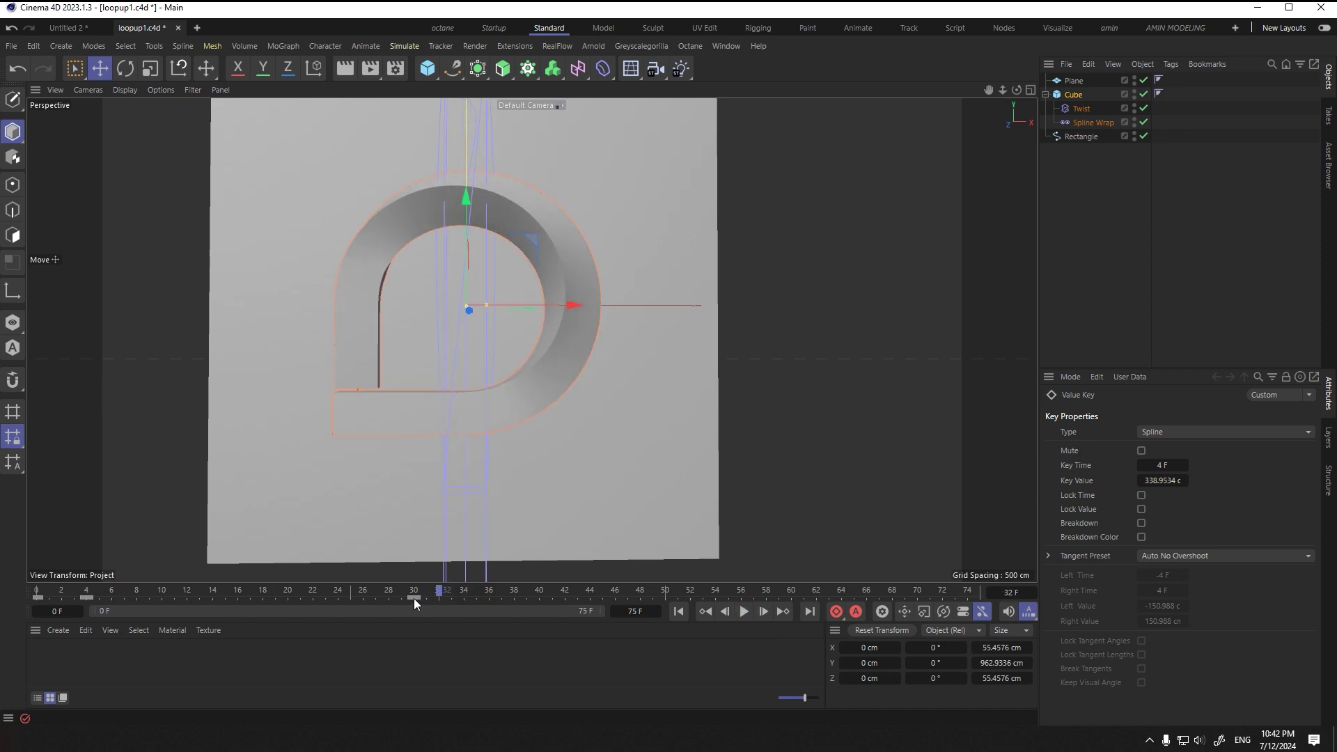
Step: Move the cube's end Size Y key to frame 22, set its interpolation to Spline and replay the animation
left_click(679, 612)
left_click(743, 611)
left_click(743, 612)
right_click(312, 596)
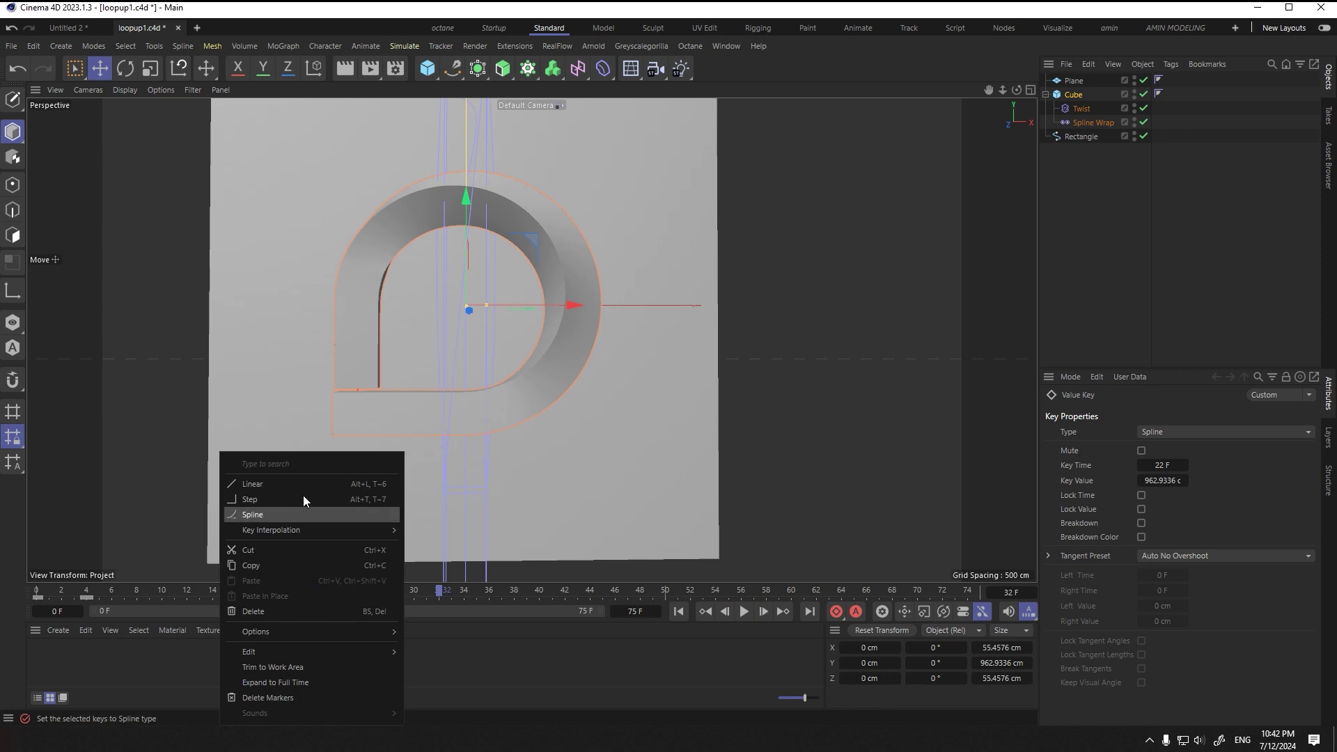
left_click(313, 514)
left_click(680, 613)
left_click(744, 612)
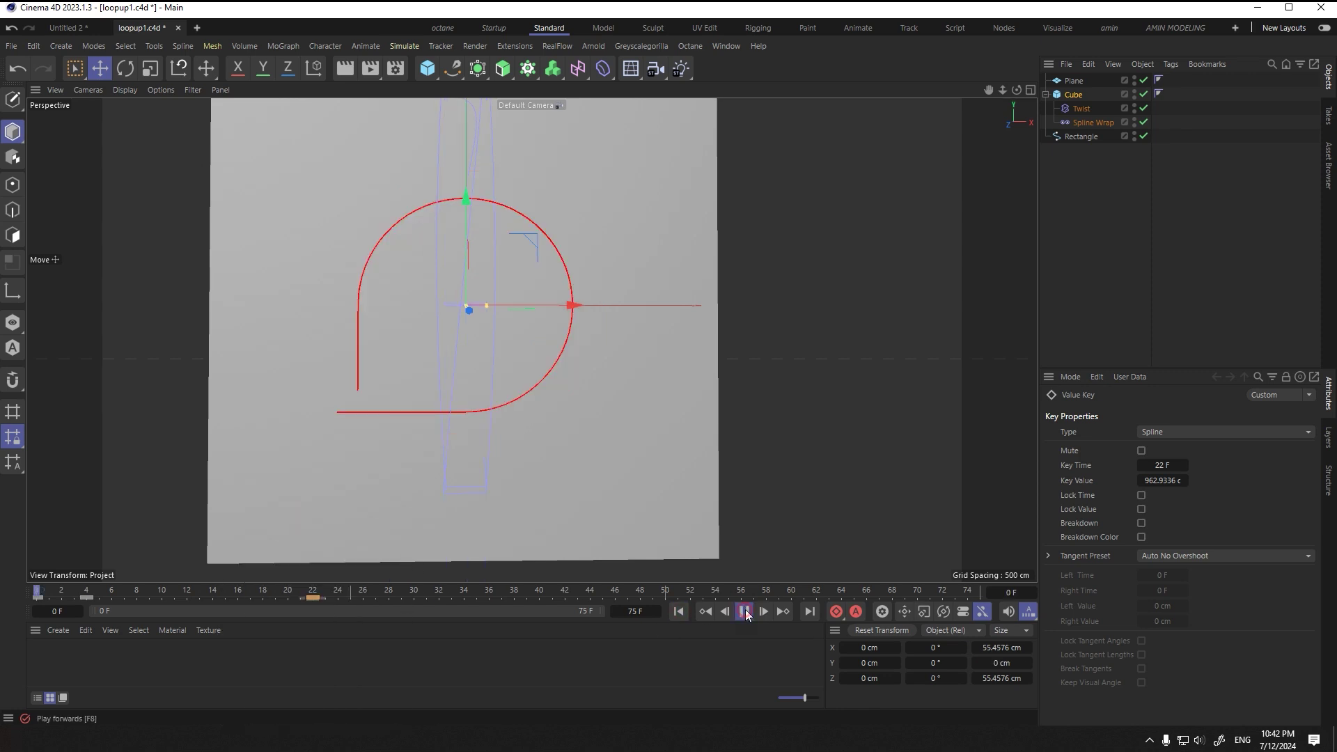
Step: Create a new material and apply it to the cube
left_click_drag(507, 421, 465, 463, "alt")
double_click(83, 655)
left_click_drag(45, 663, 388, 365)
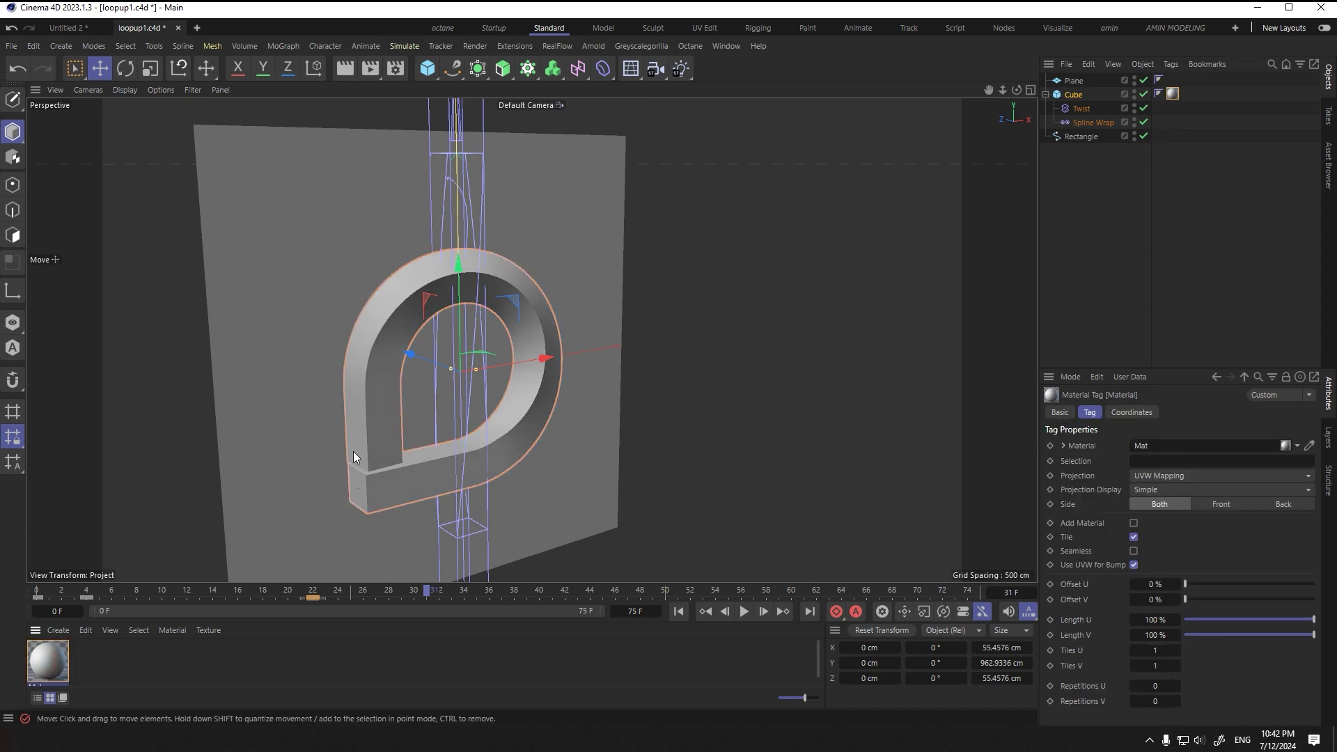
Step: Load a Gradient shader into the color texture of the cube's material
double_click(1172, 94)
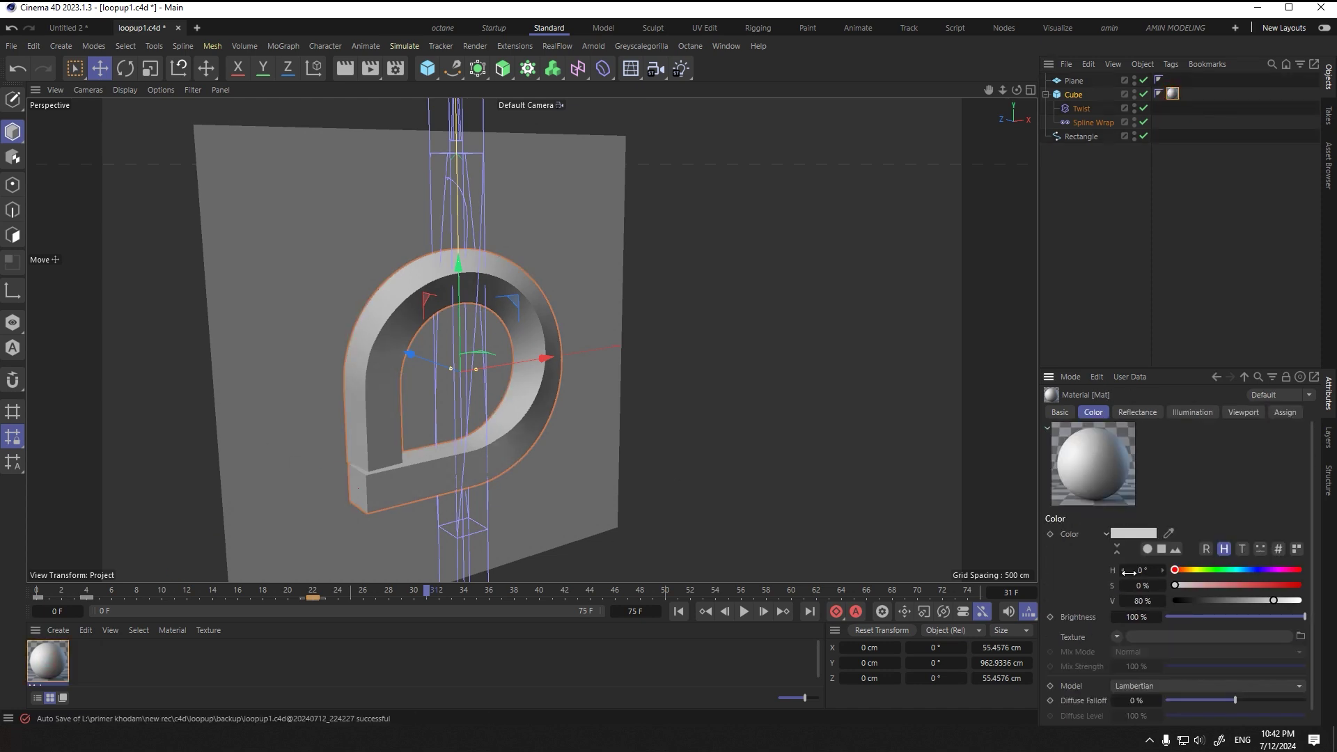
scroll(1245, 619, "down", 1)
left_click(1118, 623)
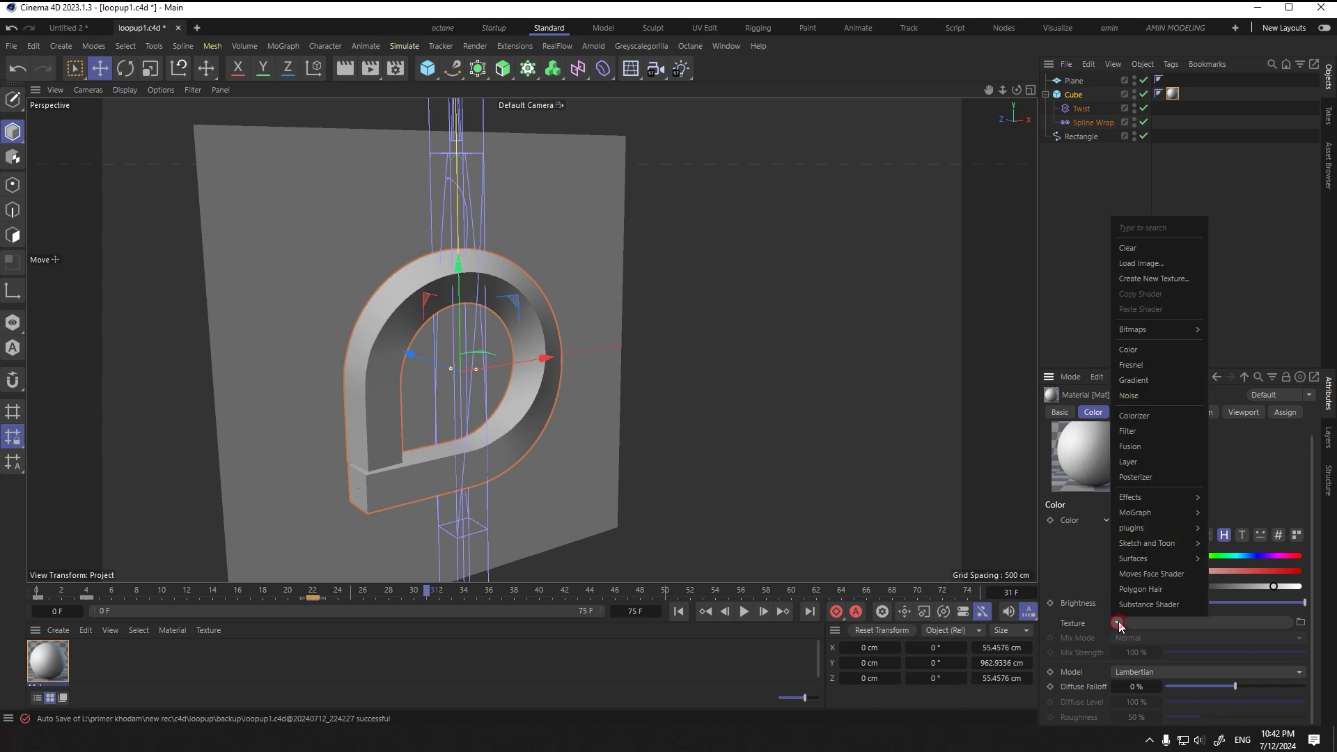
left_click(1156, 381)
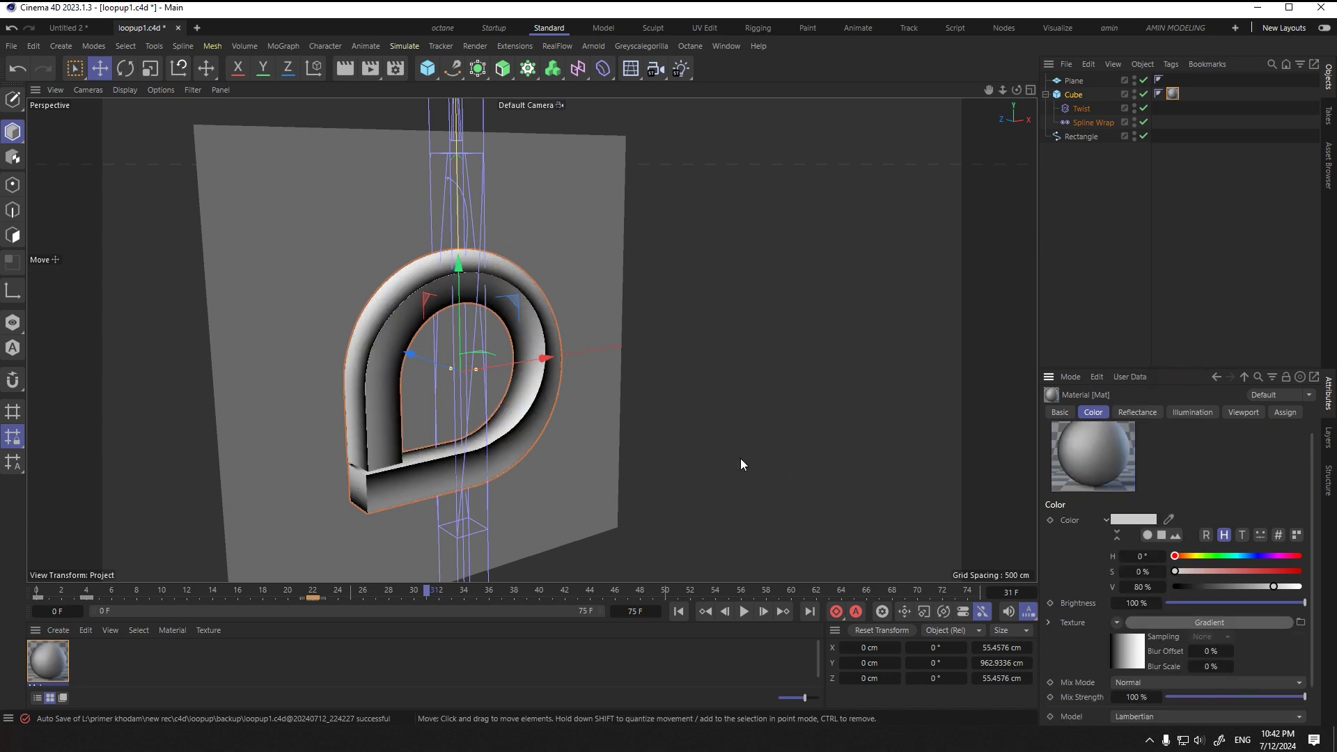
left_click_drag(497, 435, 443, 413, "alt")
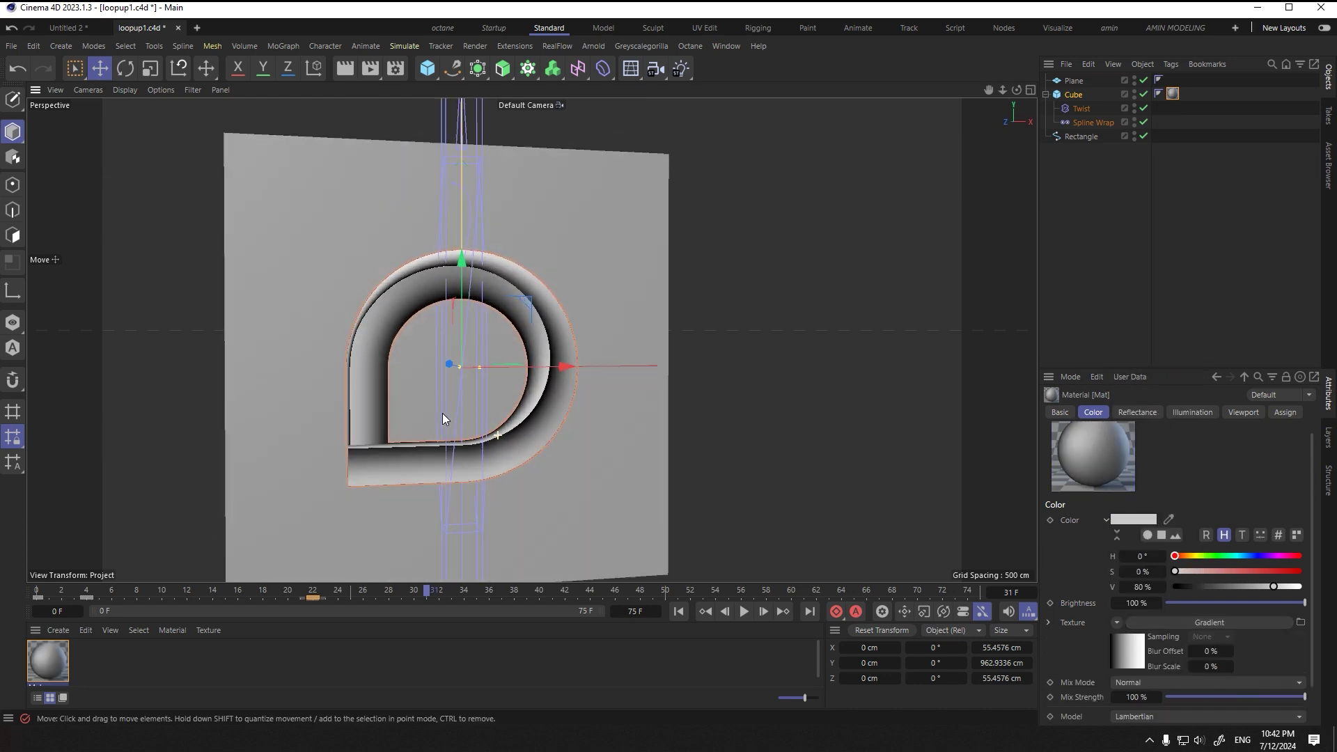
Step: Check the reference colors, set the gradient type to 2D - V, add a middle knot at about 60% and move the black knot to 24.2537%
key("alt+Tab")
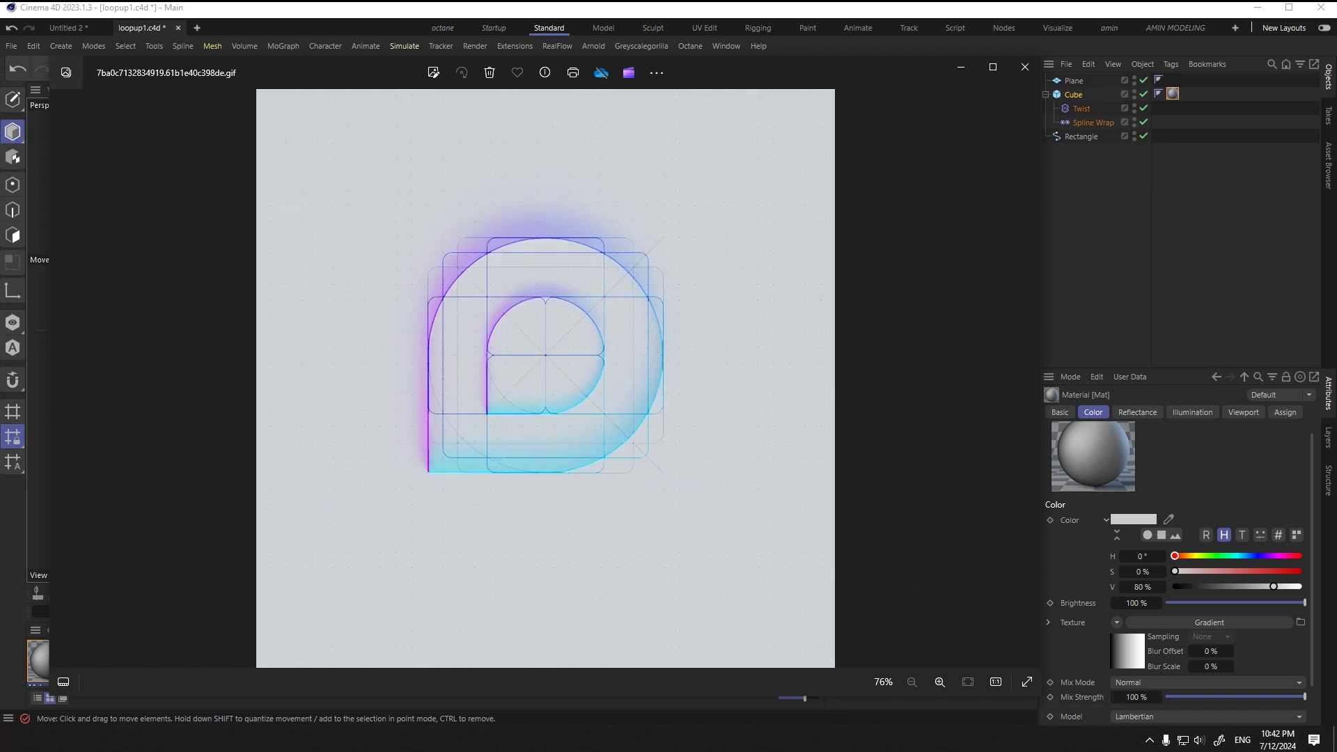
key("alt+Tab")
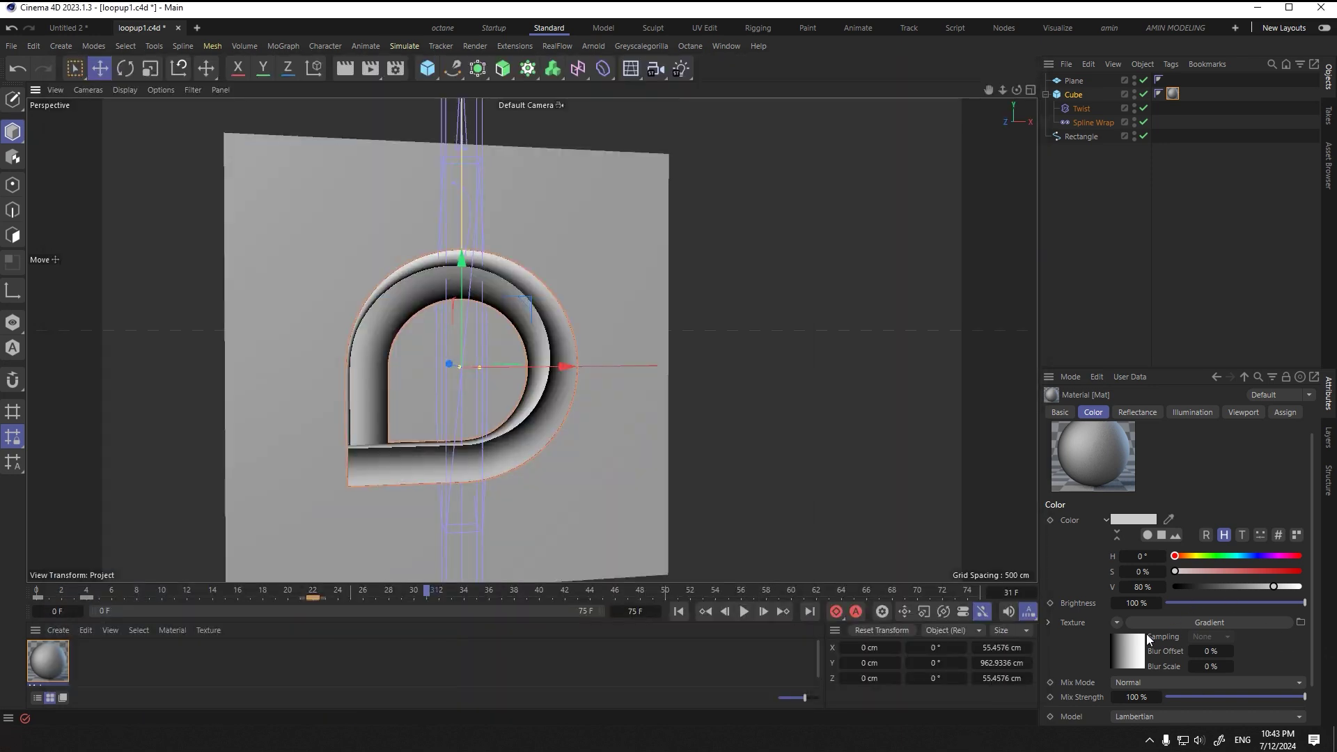
left_click(1056, 623)
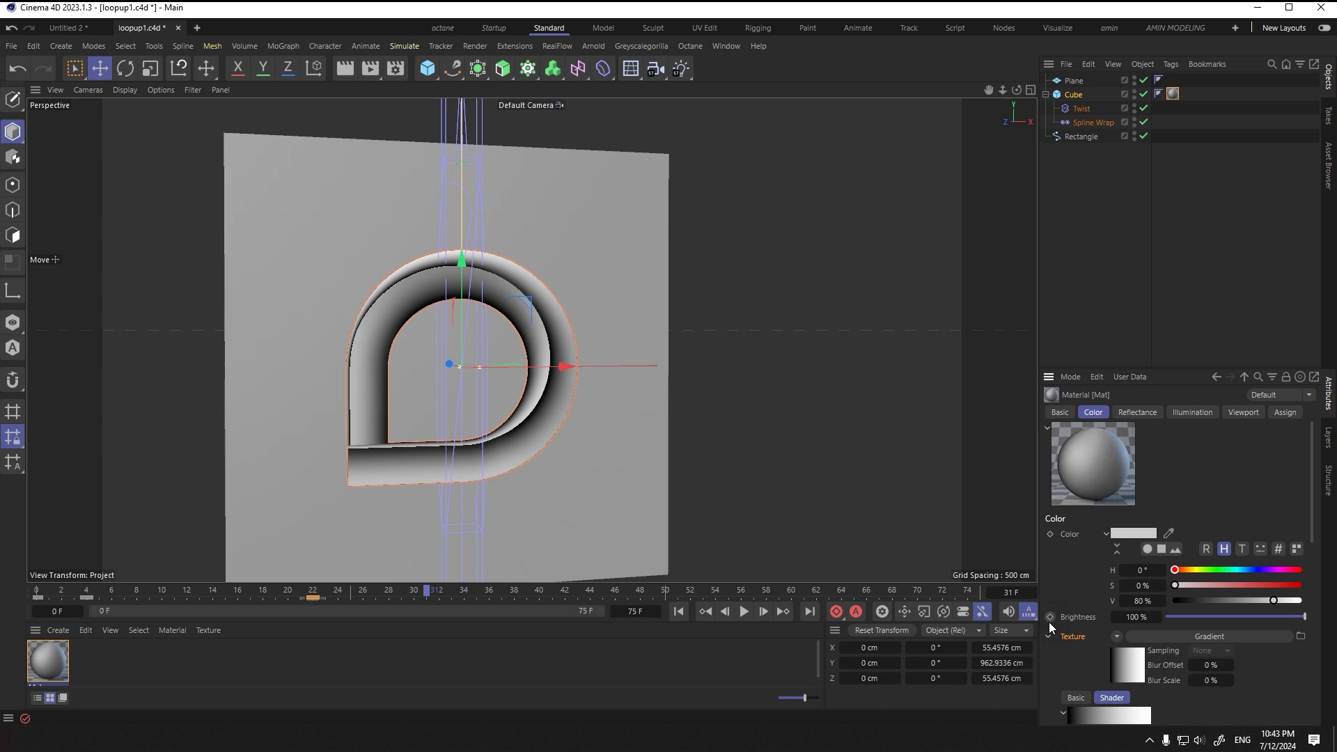
left_click(1130, 651)
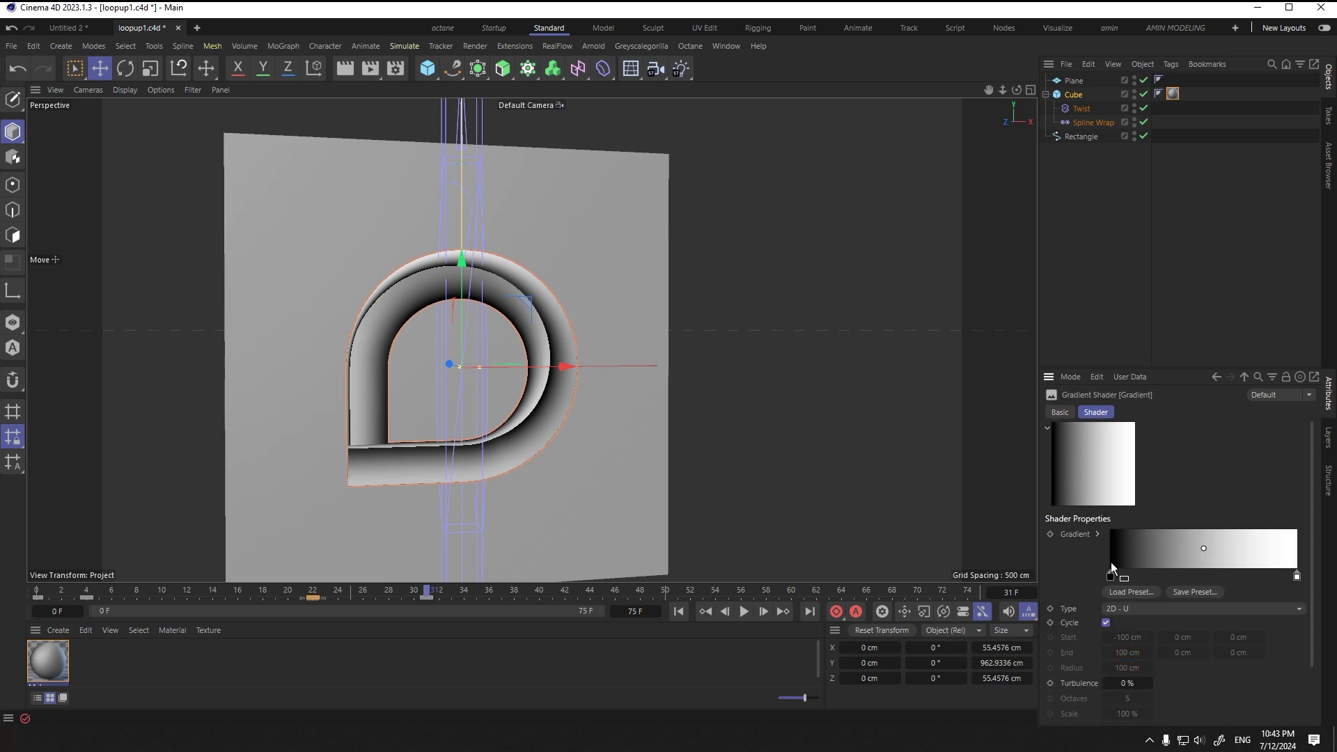
left_click(1209, 576)
left_click(1137, 608)
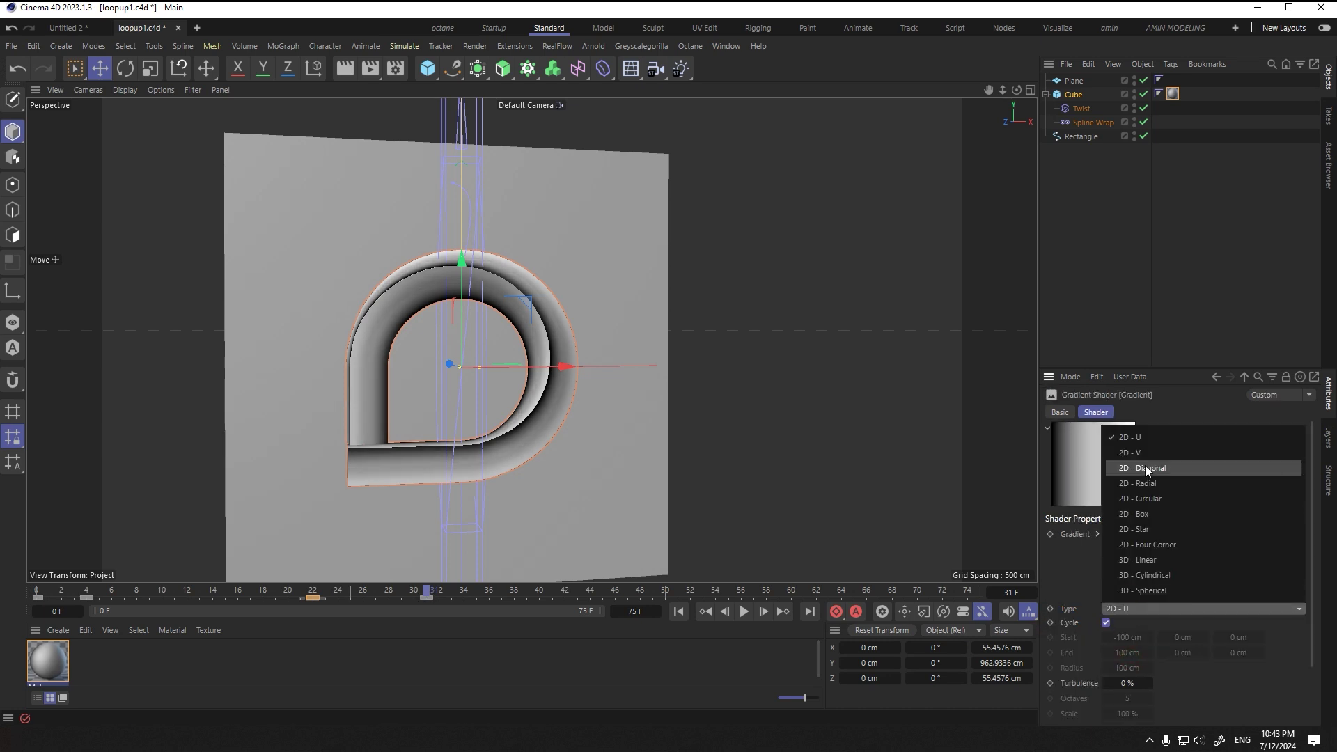
left_click(1145, 463)
left_click_drag(1112, 575, 1222, 577)
Step: Color the gradient's first knot bright blue with hue 208° and saturation 90%
double_click(1155, 576)
left_click(1076, 606)
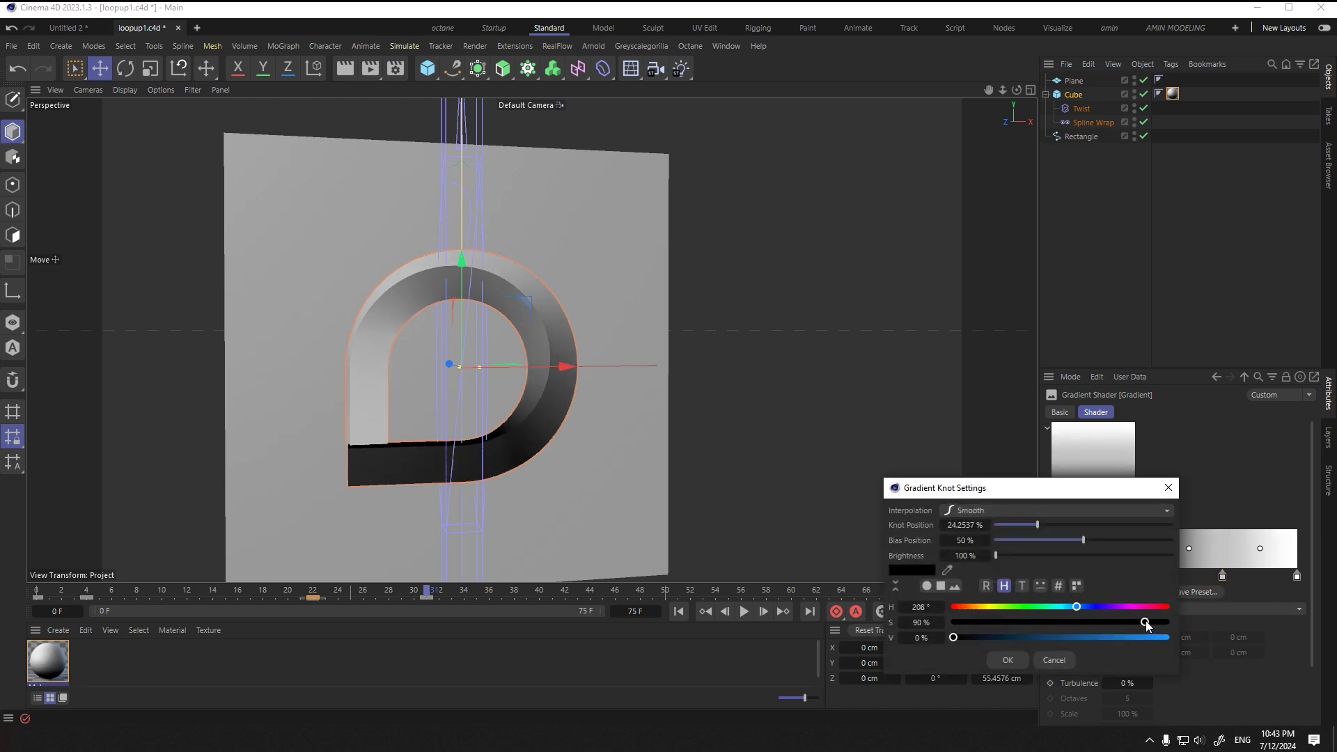
left_click(992, 661)
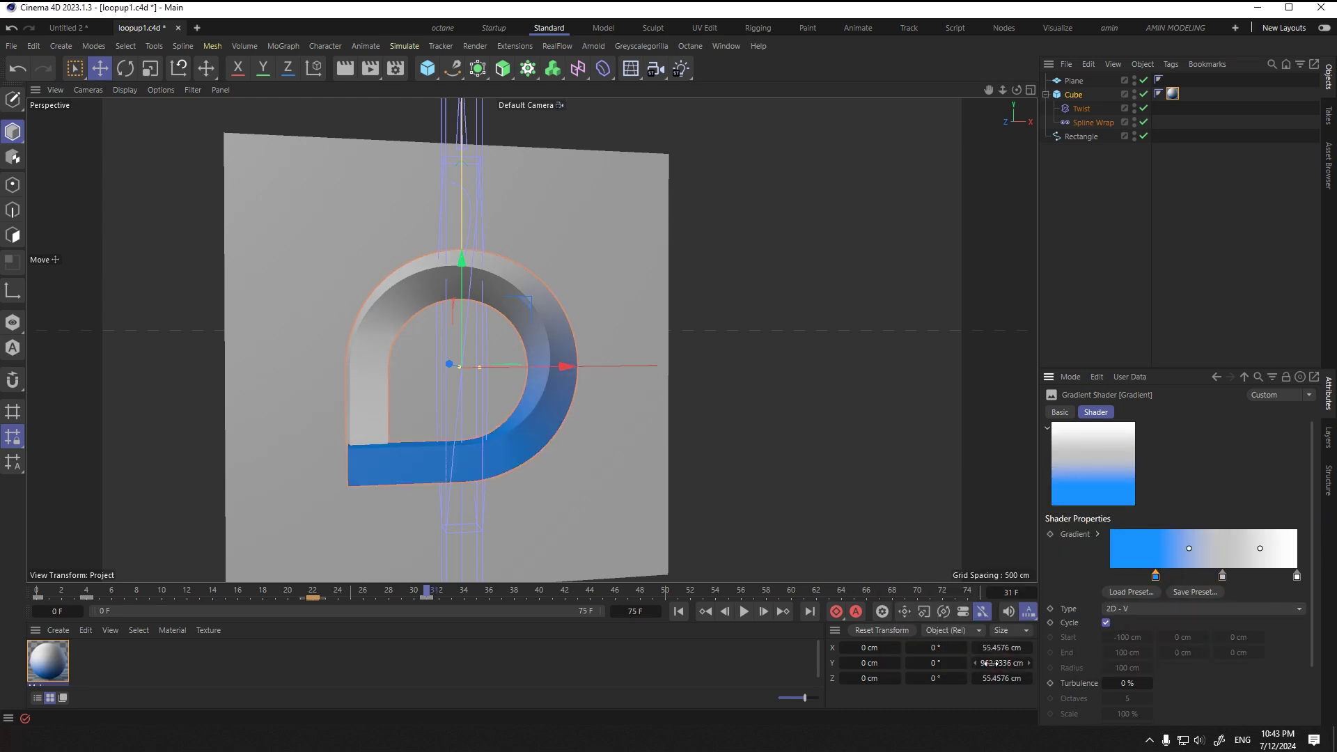
Step: Color the gradient's middle knot dark blue, shift it slightly toward the first knot, and make the end knot purple with H 276°, S 98%, V 100%
double_click(1223, 577)
left_click(1004, 658)
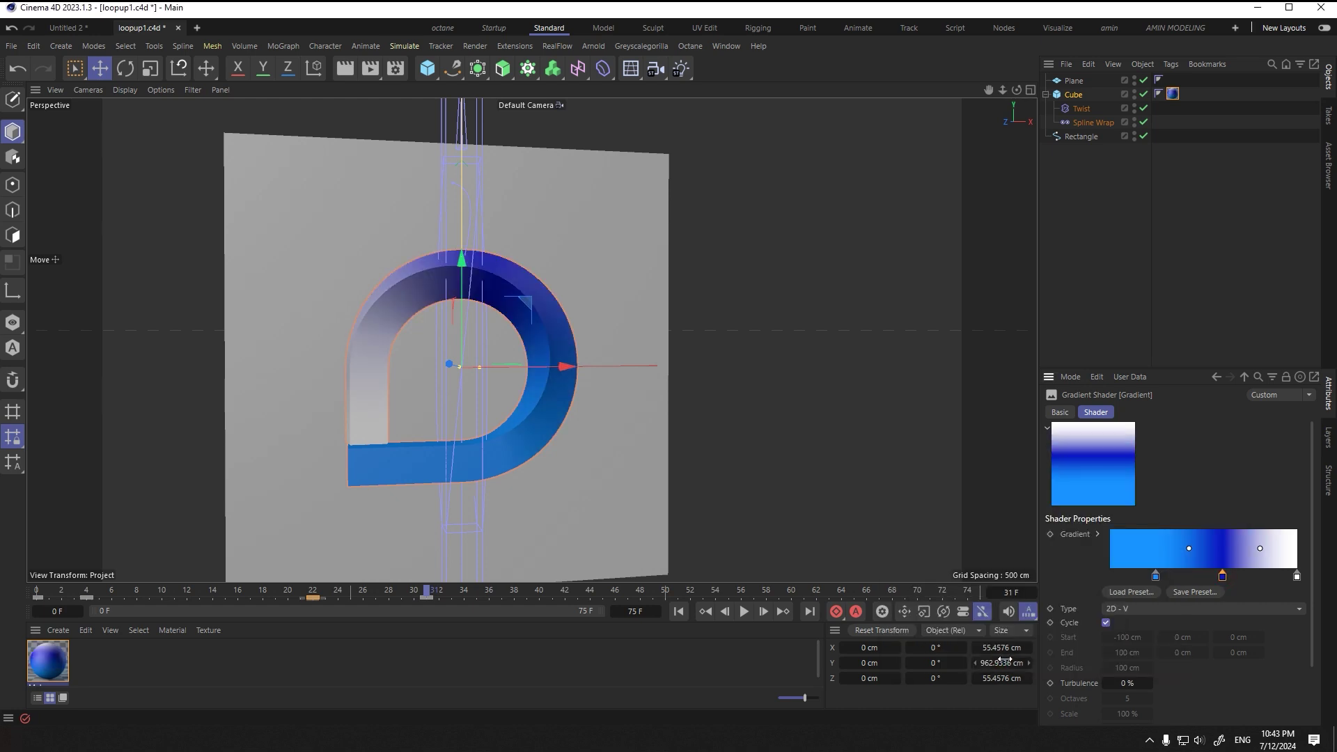
left_click_drag(1223, 578, 1164, 549)
double_click(1297, 576)
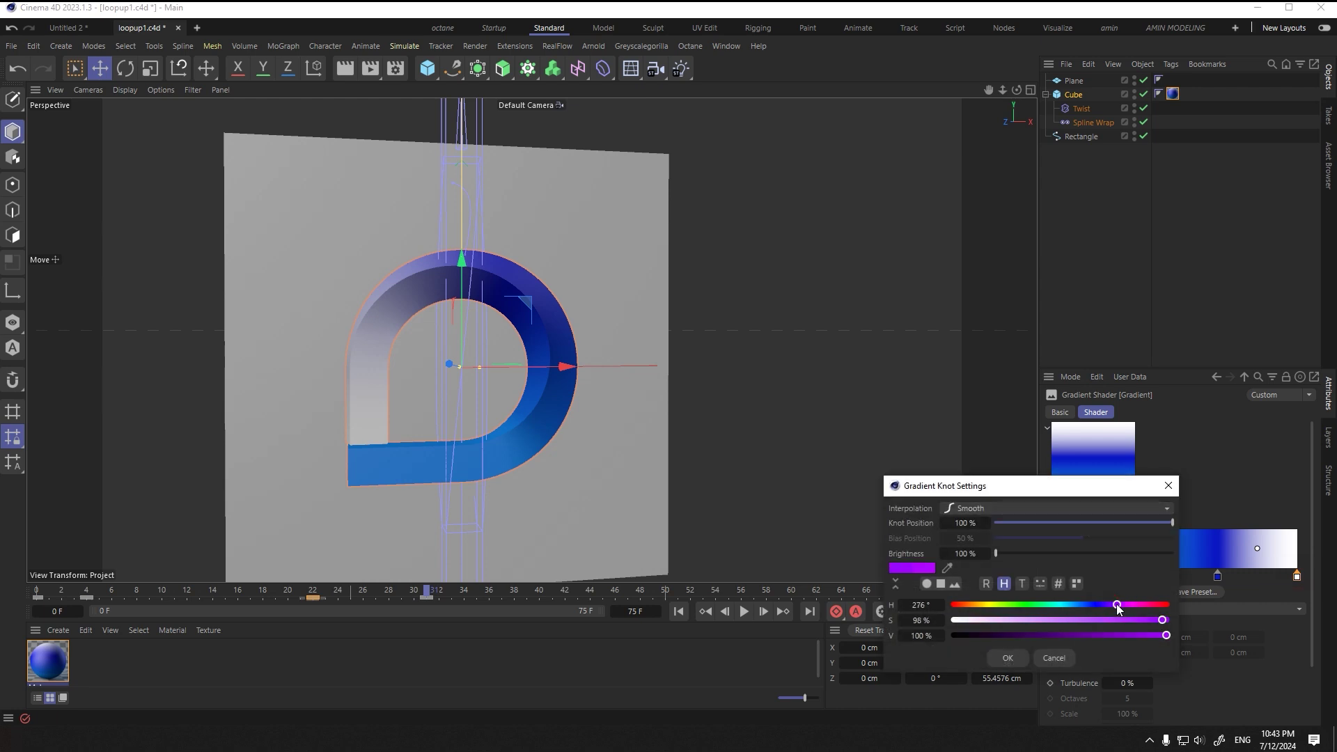
left_click(1007, 658)
Step: Replay the growth animation and move the backdrop plane back to 39.7344 cm in Z
left_click_drag(504, 468, 500, 452, "alt")
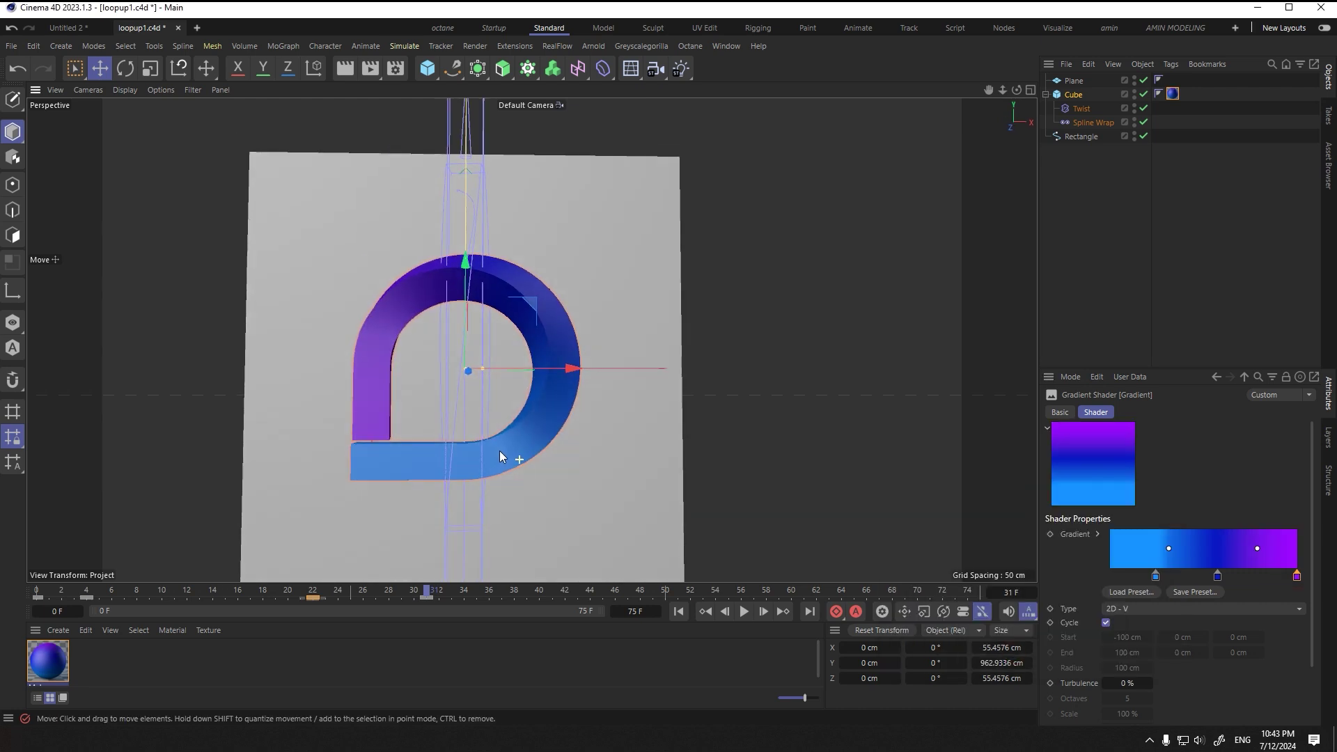
left_click(677, 612)
left_click(743, 611)
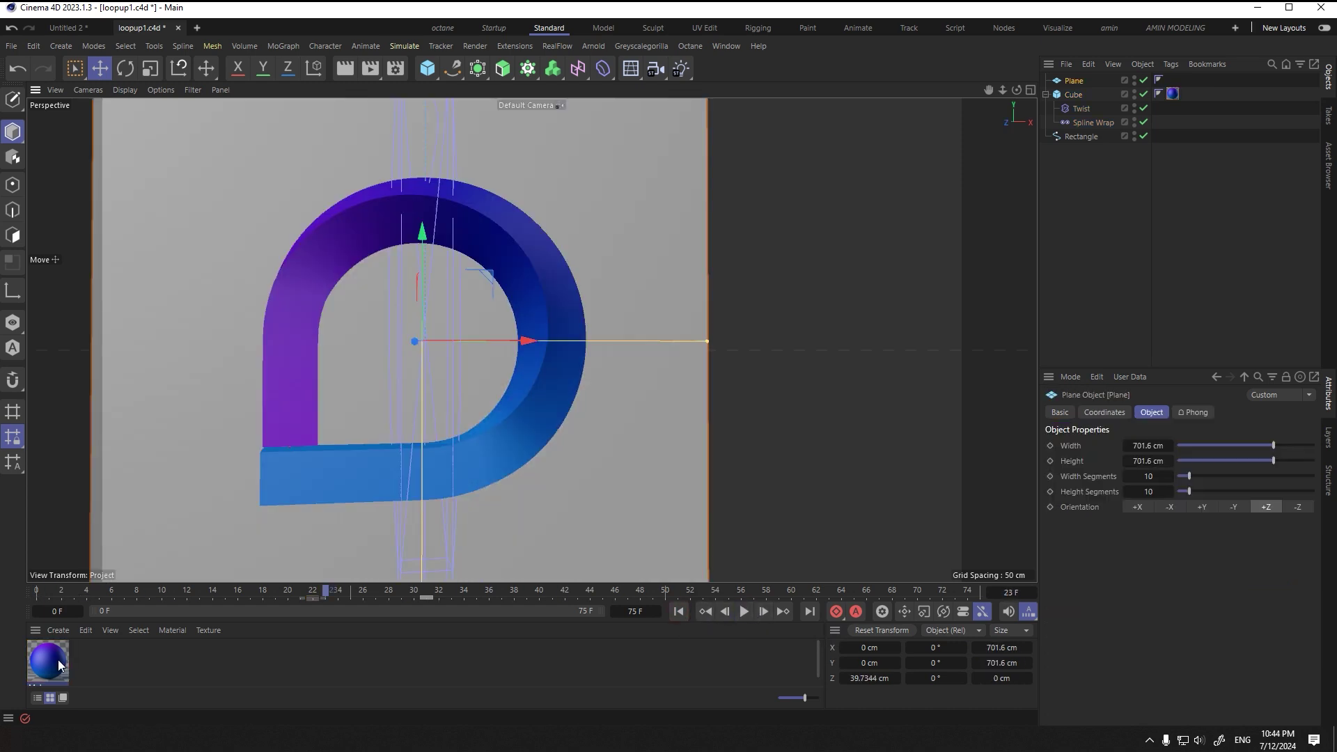
Step: Edit the gradient material: enable its Environment channel and add a Beckmann layer in Reflectance
left_click(53, 661)
left_click(1060, 412)
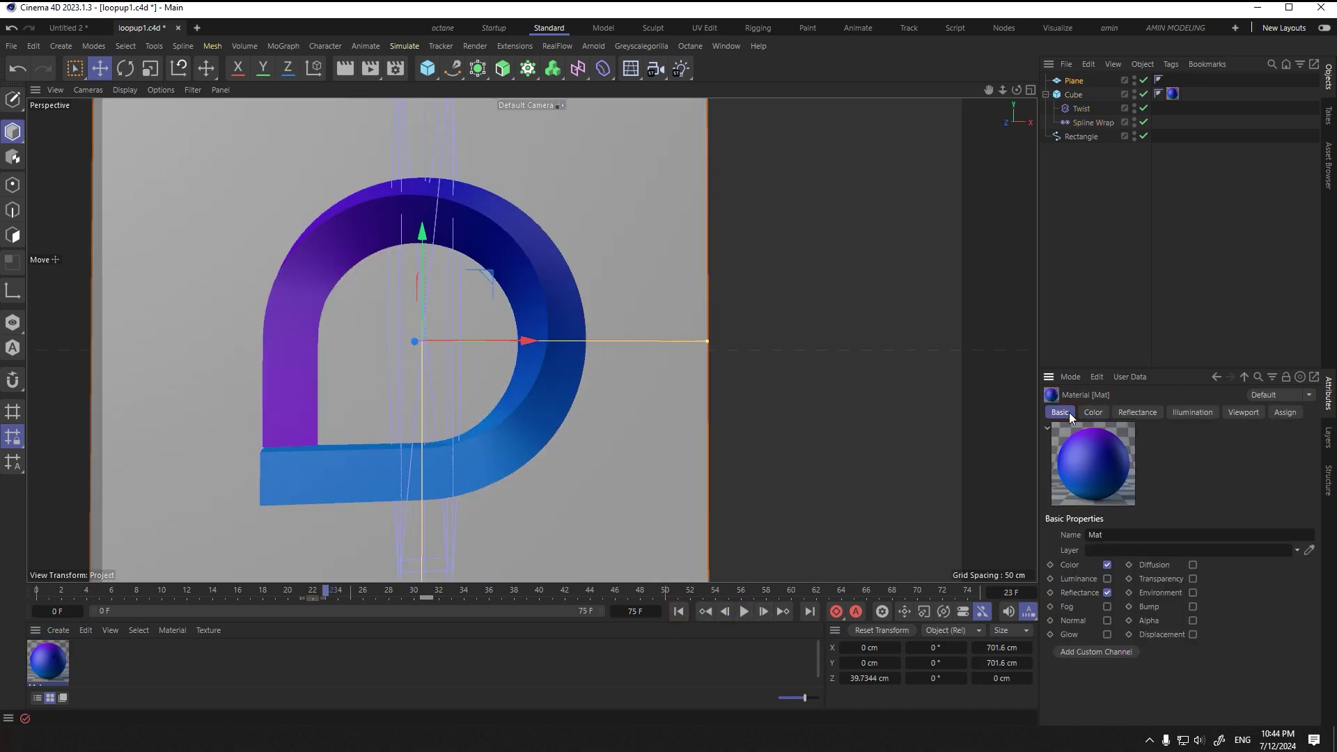
double_click(59, 656)
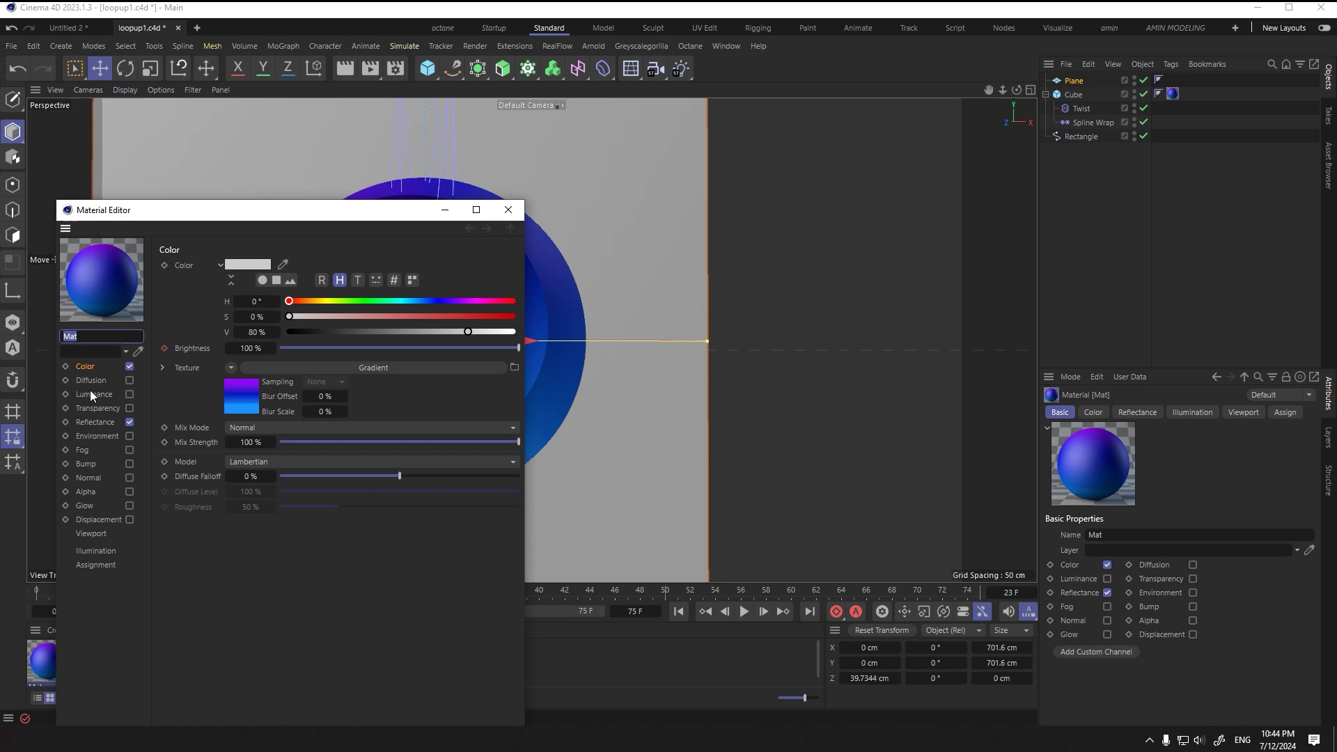
left_click(132, 394)
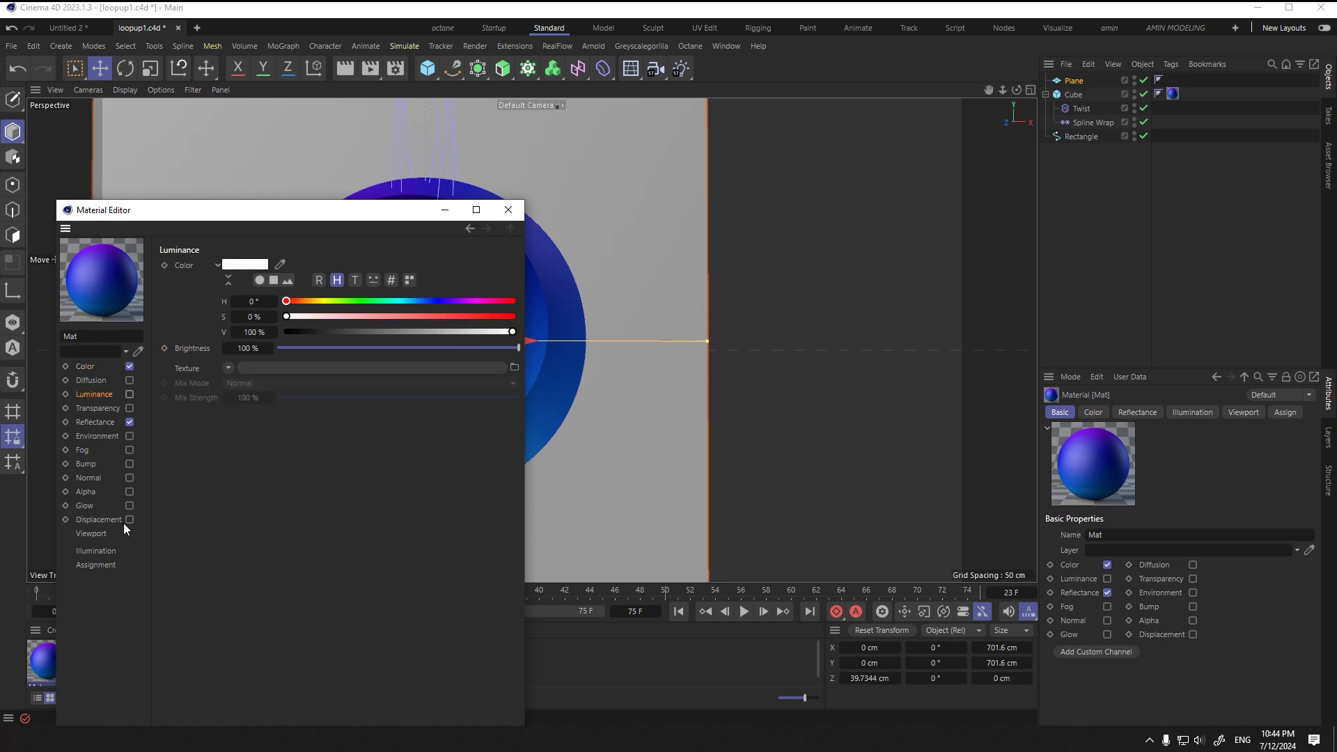
left_click(129, 436)
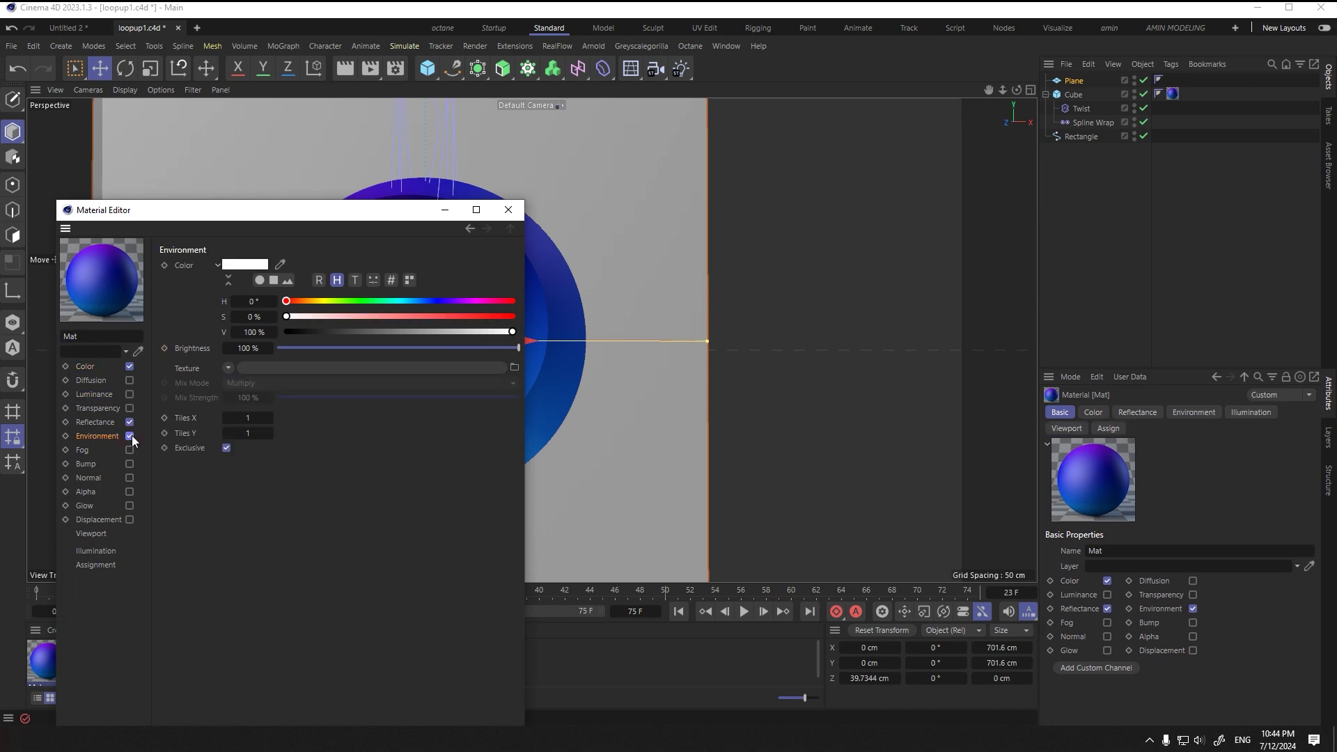
left_click(95, 422)
left_click(176, 298)
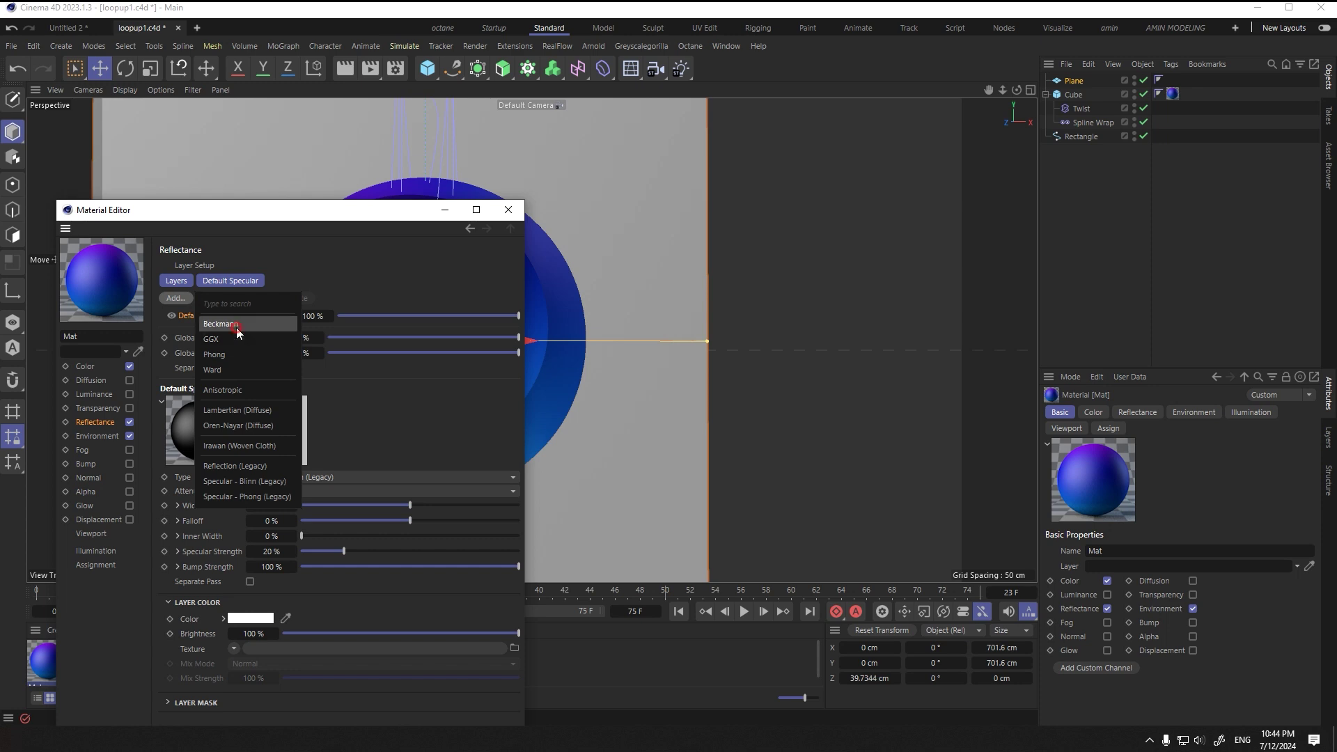
left_click(235, 324)
Step: Reduce the Beckmann layer's mask amount to leave only a subtle reflection over the gradient, and close the material editor
left_click_drag(201, 210, 731, 184)
scroll(763, 332, "down", 1)
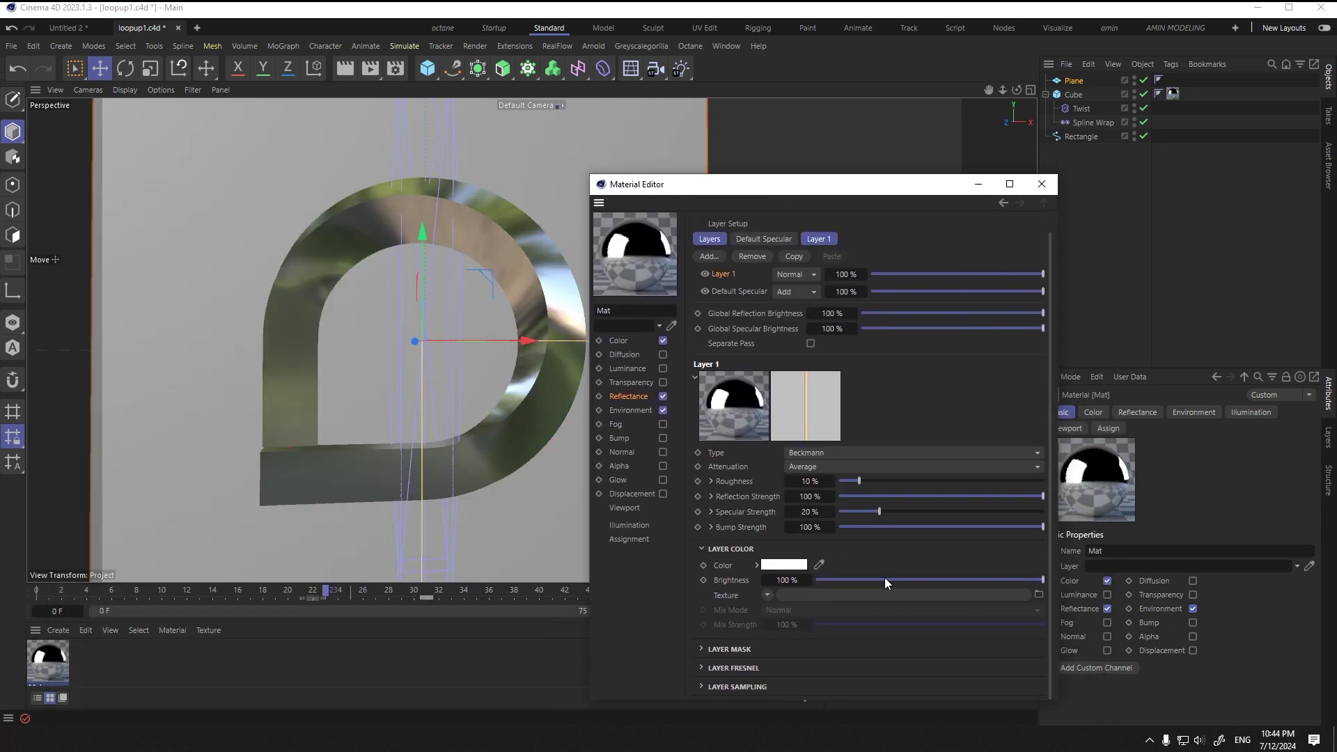
left_click(738, 649)
mouse_move(860, 665)
left_mouse_down()
mouse_move(842, 666)
mouse_move(855, 665)
left_mouse_up()
scroll(883, 667, "down", 2)
left_click(1041, 184)
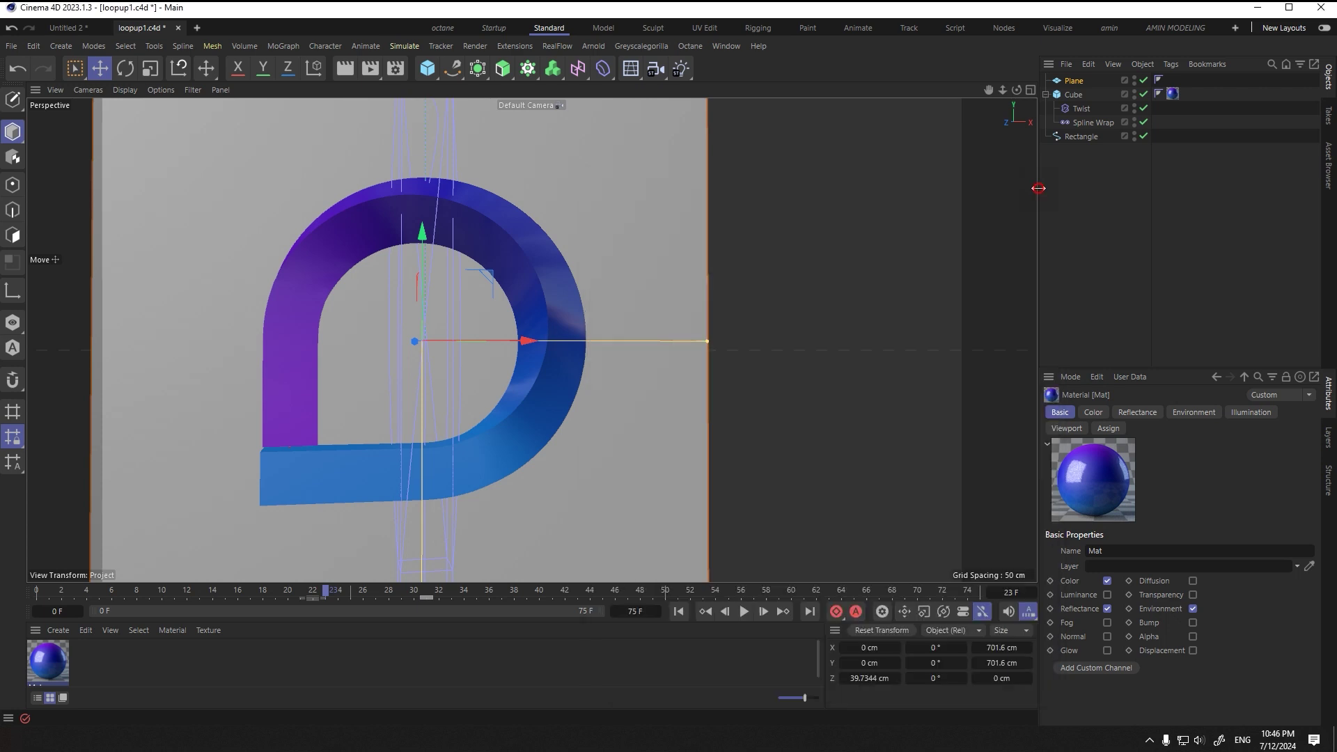
Step: Play the growth animation from the start to check the reflective material, and stop it
left_click(680, 613)
key("F8")
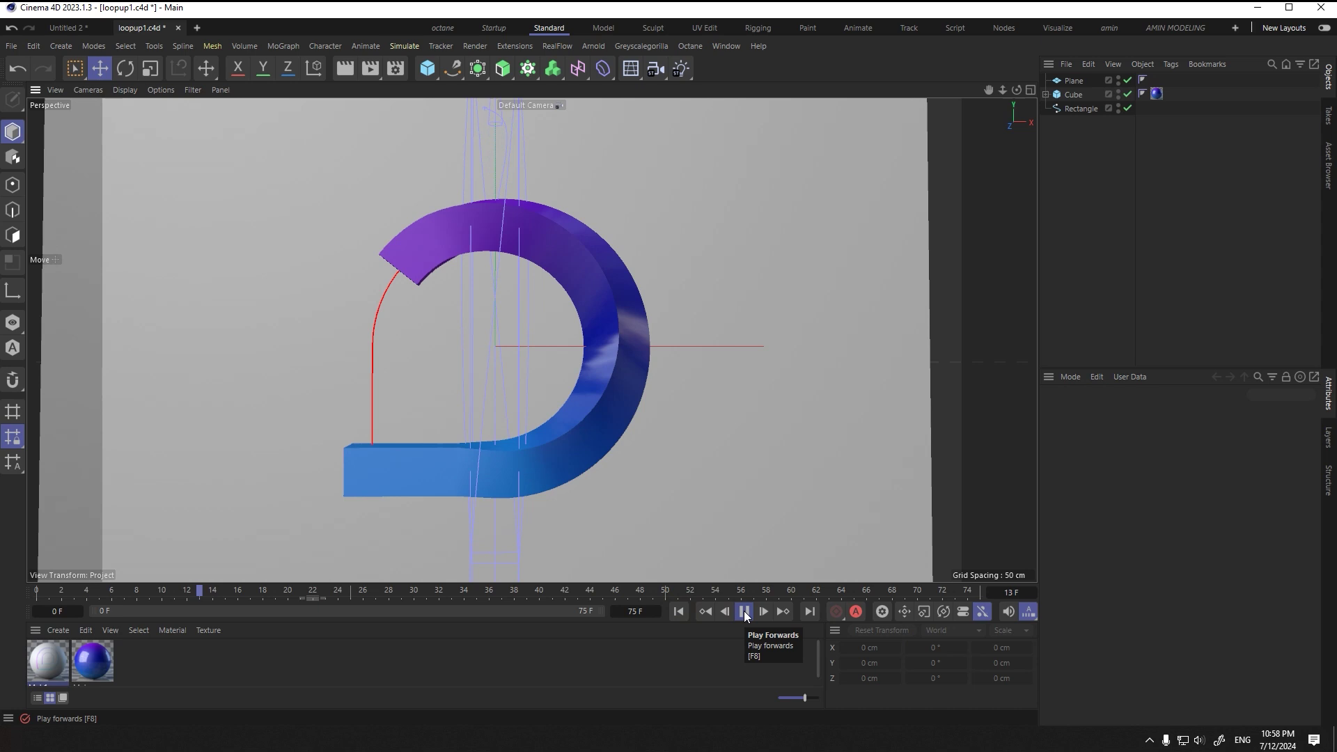
left_click(744, 612)
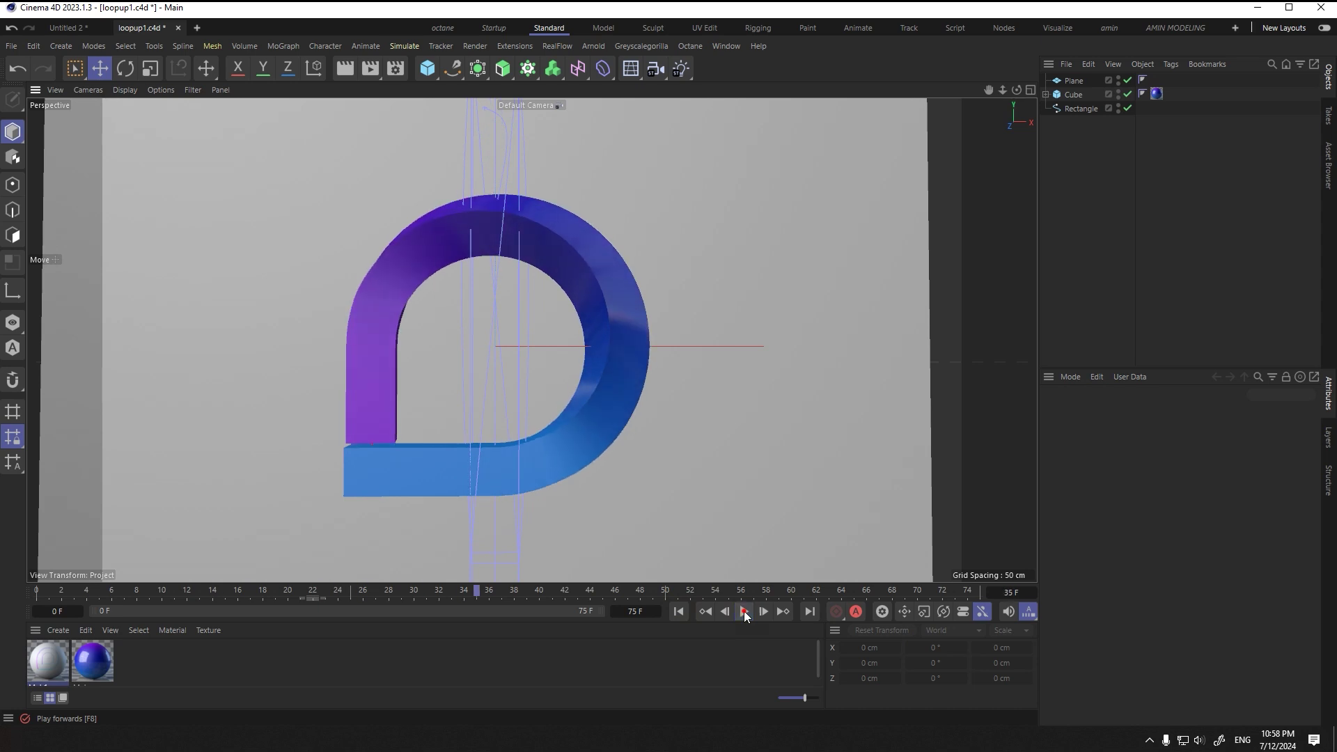
Step: Open the F-Curve timeline for the cube's Size Y animation and play back the growth
left_click(1047, 95)
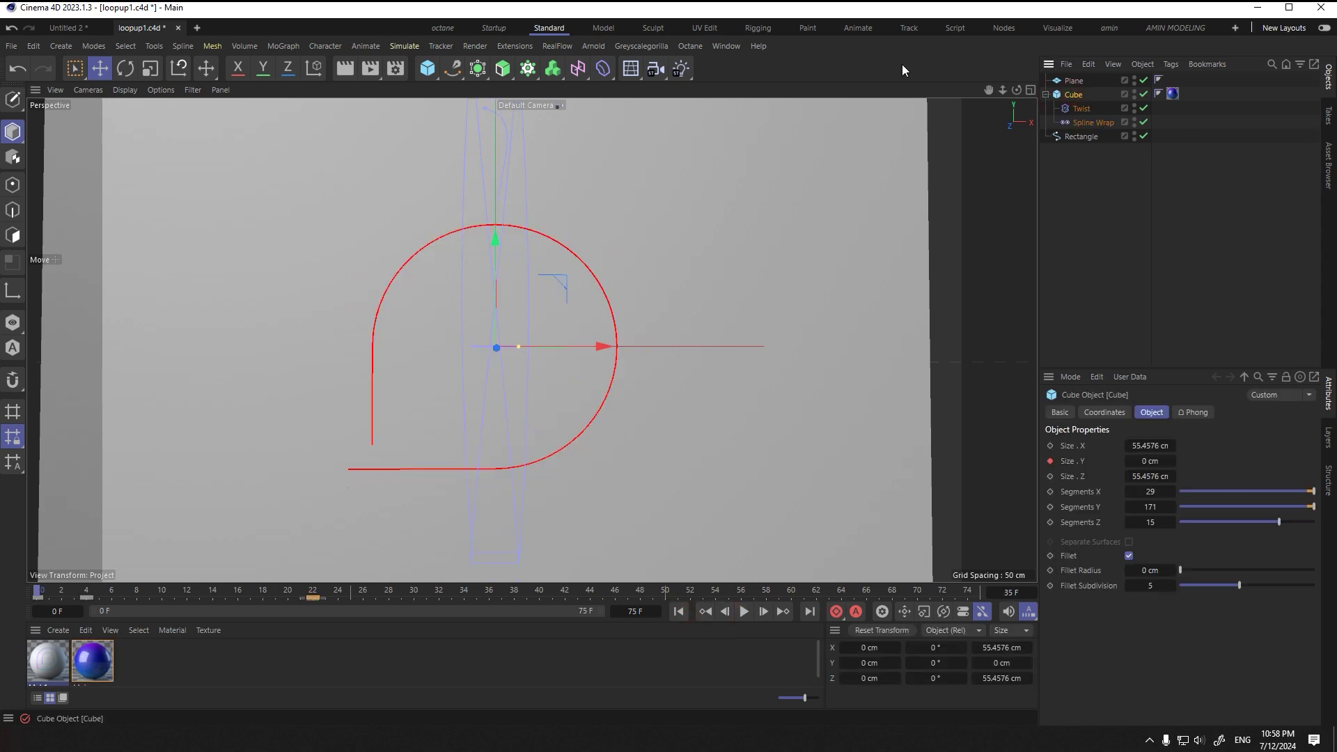
left_click(726, 46)
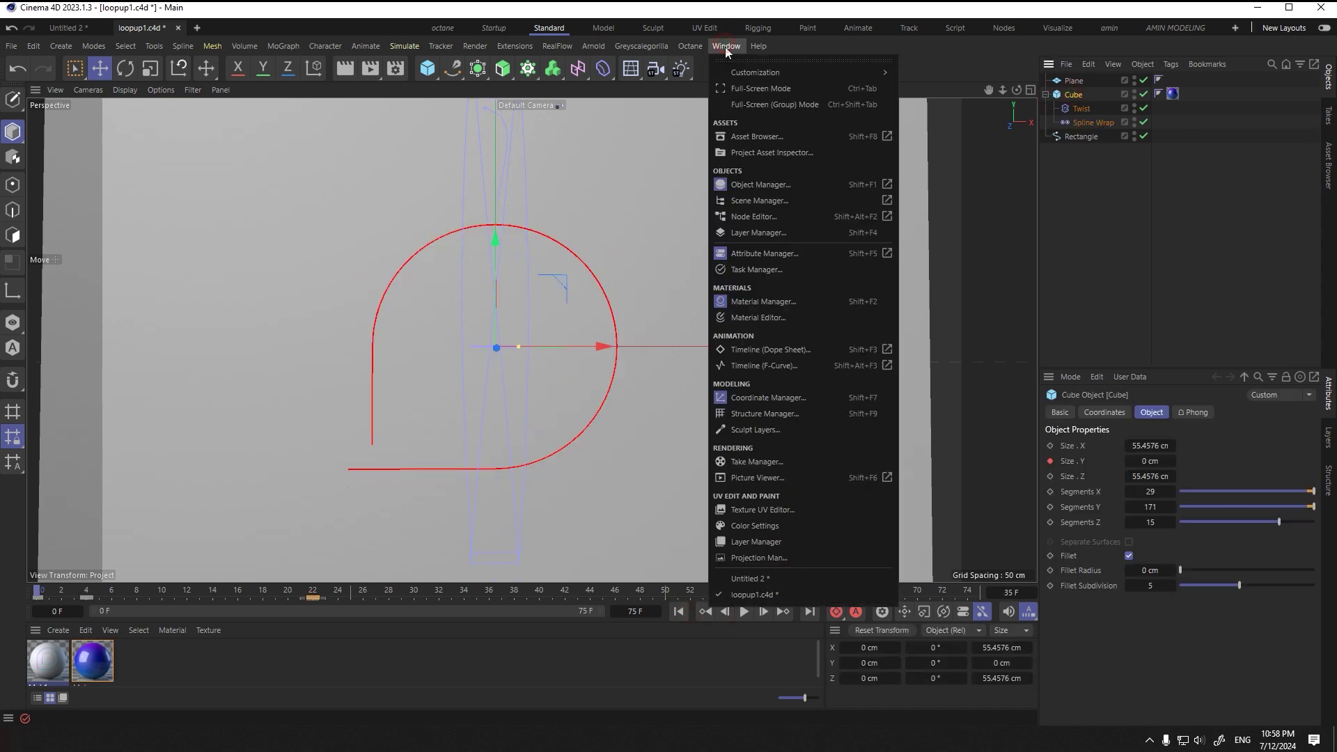
left_click(809, 365)
left_click(743, 611)
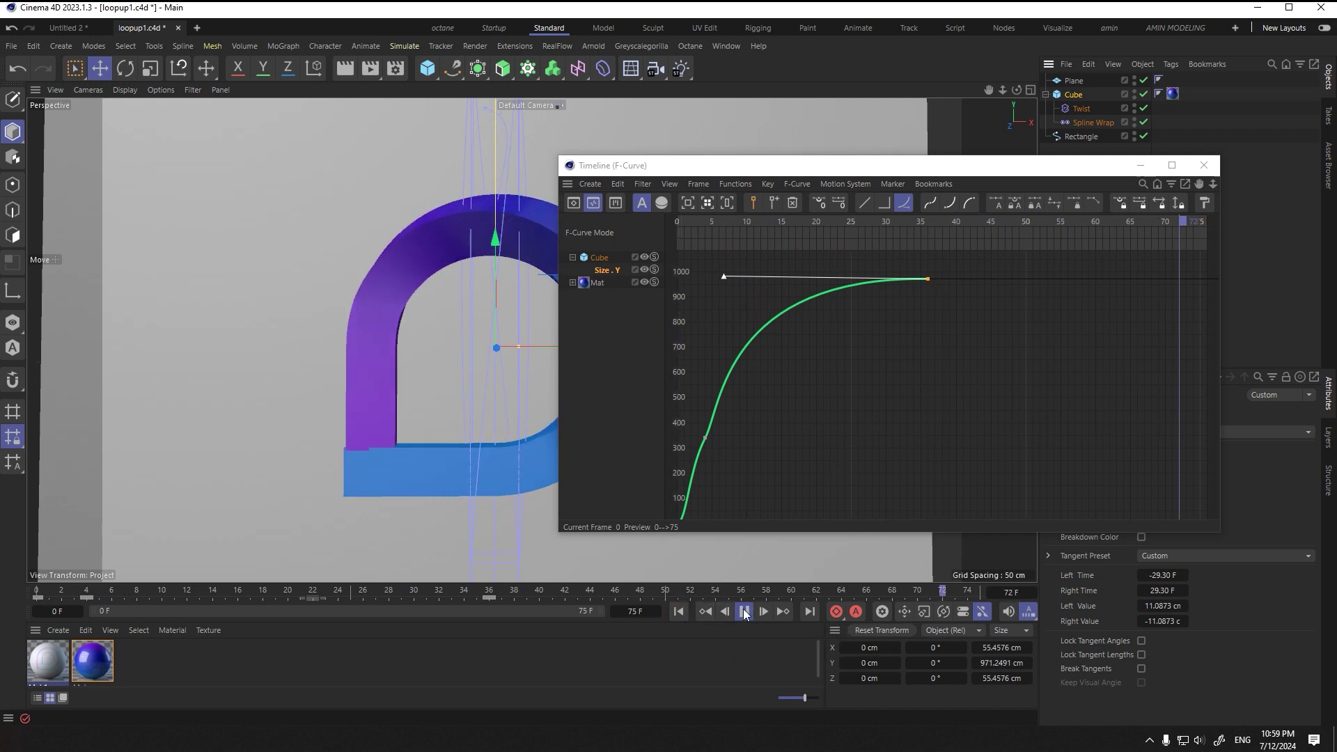
left_click(743, 611)
Step: Move the last Size Y key to frame 34 at 962.9336 cm and shorten its tangent to 22.40 F for a smoother ease-out
mouse_move(927, 279)
left_mouse_down()
mouse_move(900, 277)
mouse_move(913, 278)
left_mouse_up()
left_click_drag(709, 277, 714, 286)
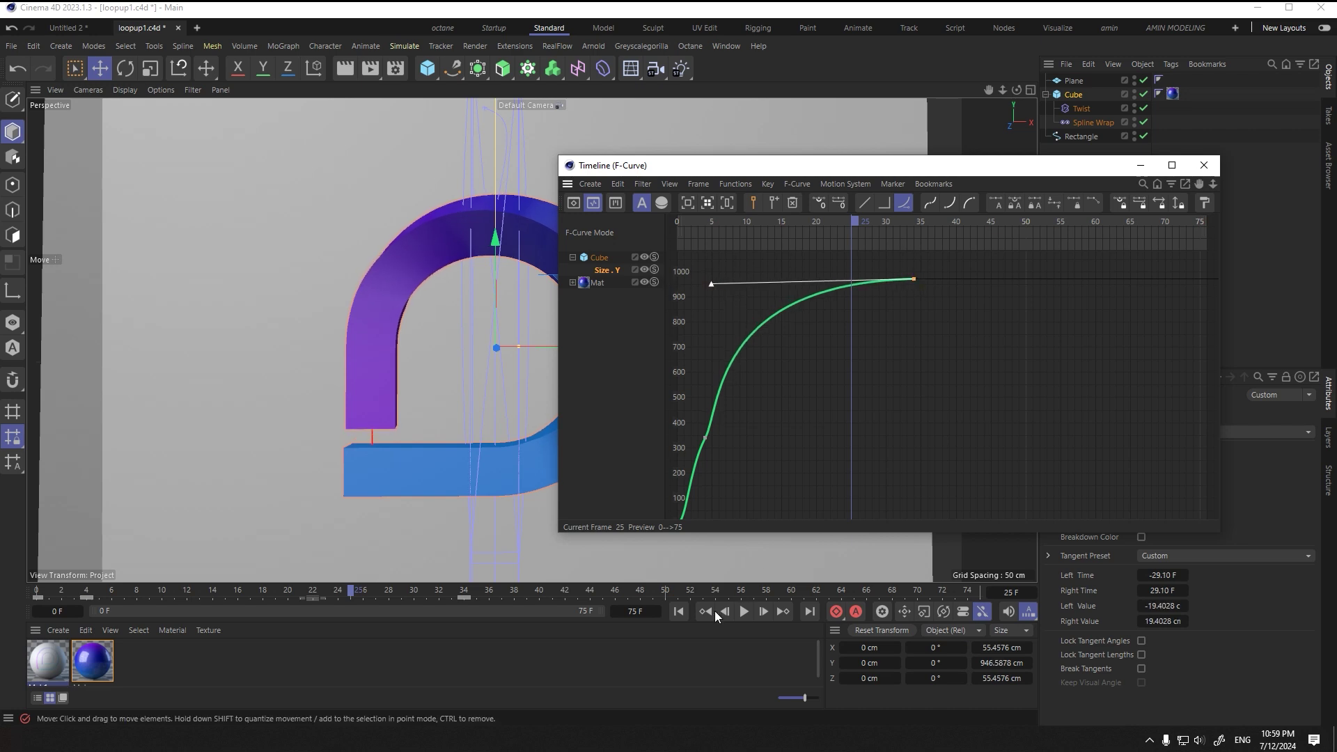
left_click_drag(354, 595, 439, 593)
left_click_drag(711, 284, 758, 326)
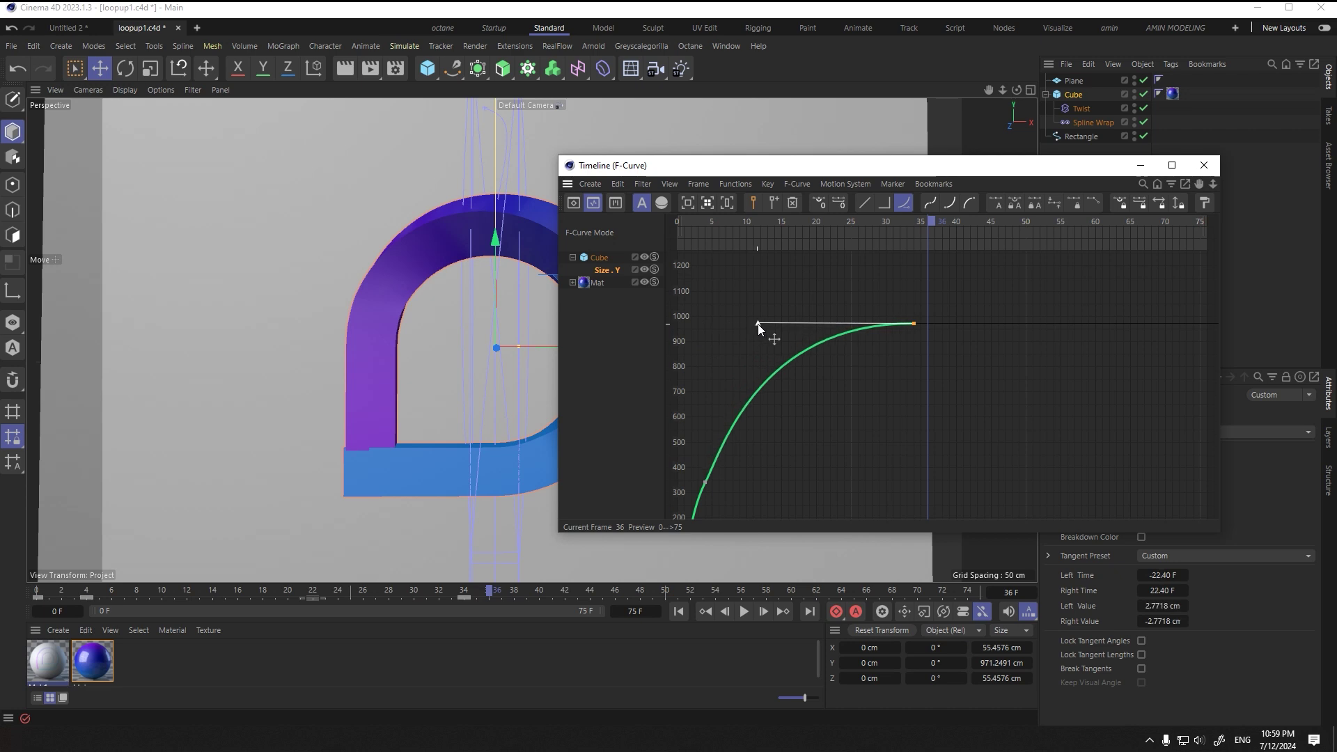
left_click_drag(914, 325, 913, 325)
Step: Replay the eased growth from the first frame and minimize the F-Curve timeline
left_click(679, 612)
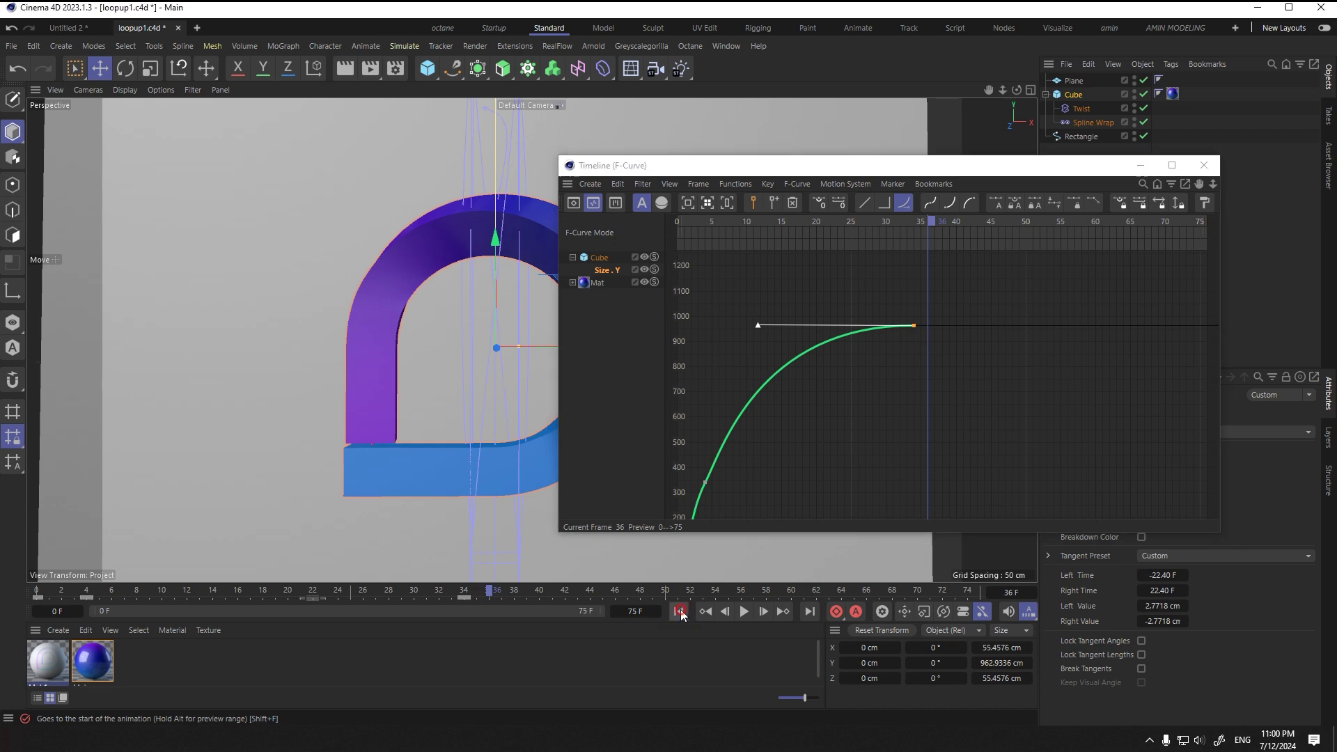
left_click(743, 612)
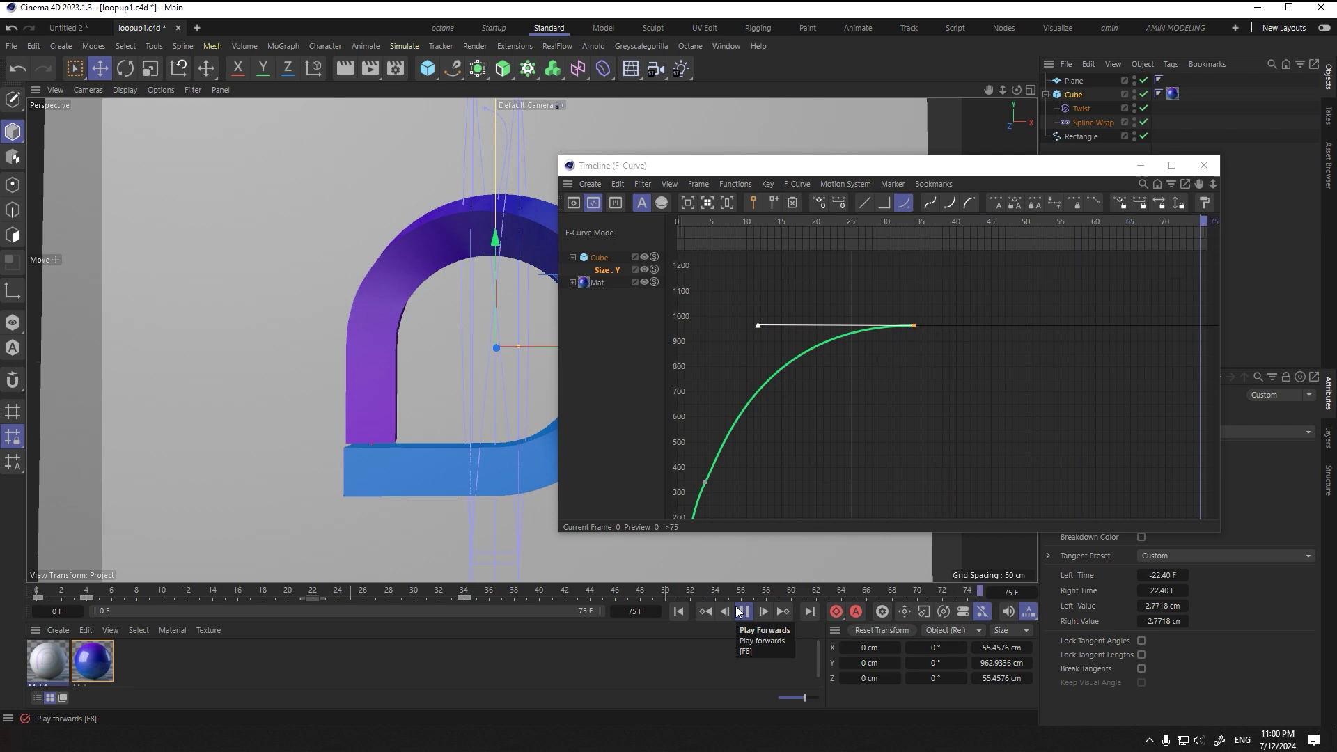
left_click(741, 611)
left_click_drag(1049, 171, 1085, 120)
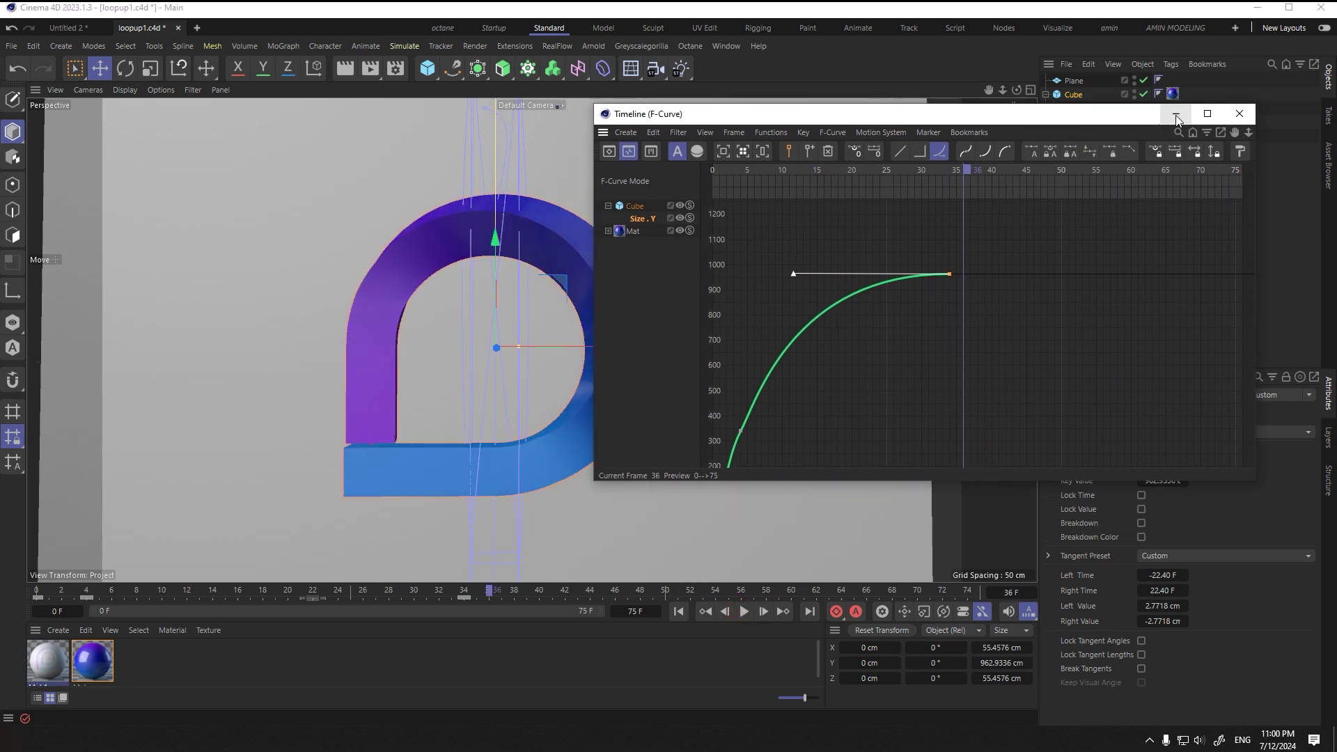
left_click(1177, 113)
Step: Reframe the logo from the front and play the whole growth animation again
scroll(529, 394, "down", 1)
mouse_move(529, 394)
left_mouse_down("alt")
mouse_move(553, 378)
mouse_move(541, 389)
left_mouse_up("alt")
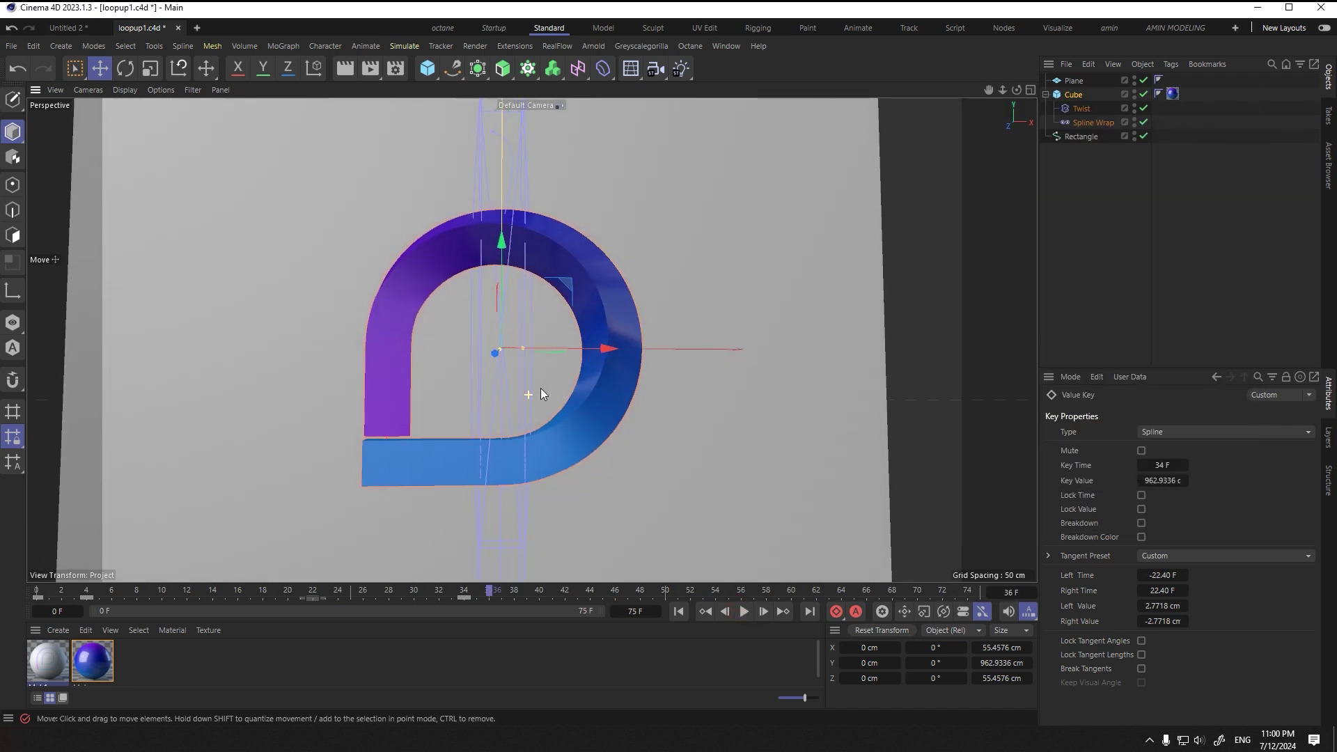
left_click(677, 612)
left_click(744, 611)
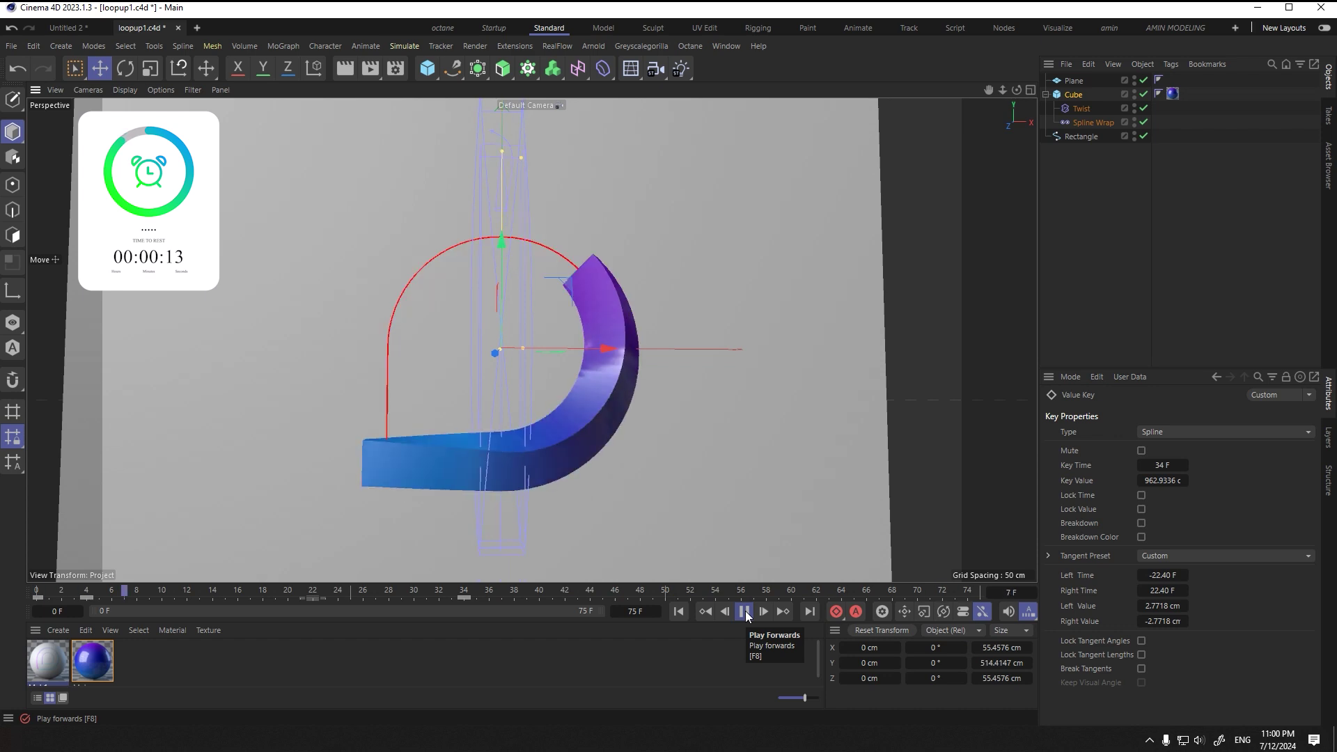
left_click(745, 611)
key("alt+Tab")
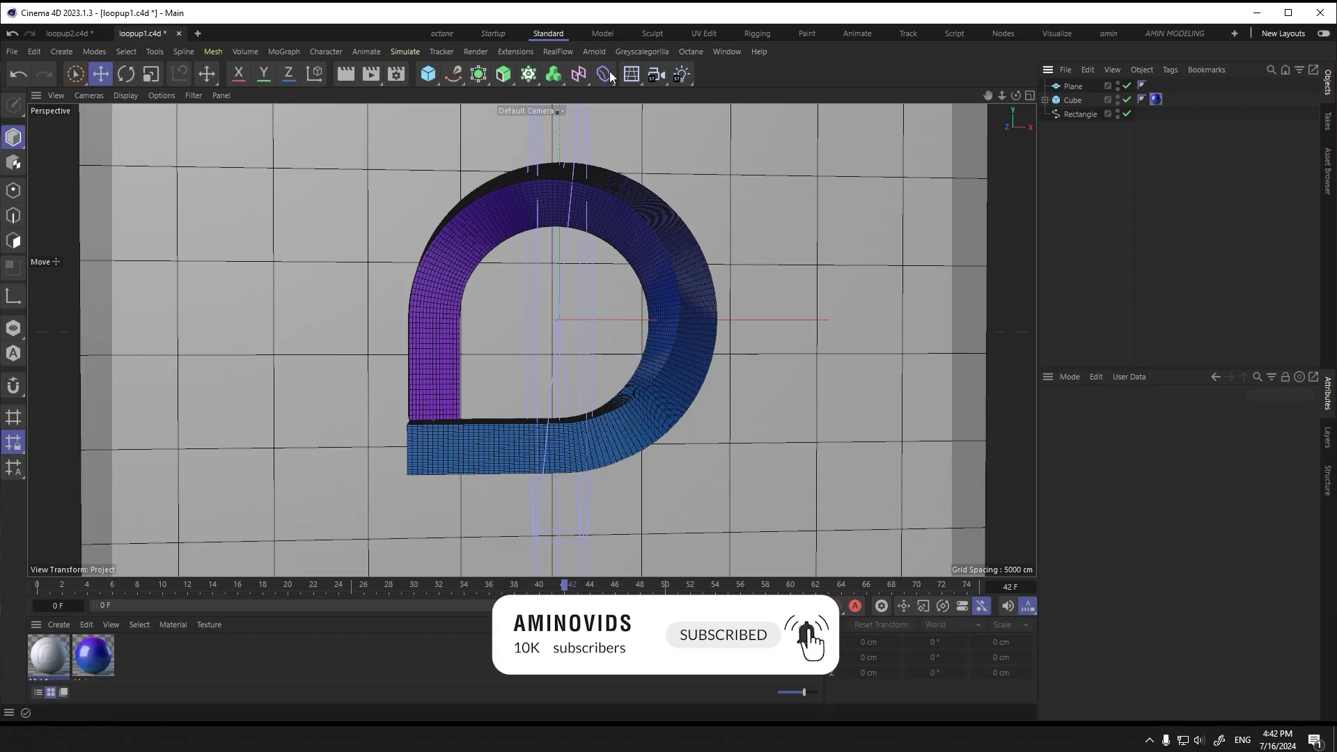
Step: Add a Formula deformer under the Cube below Spline Wrap and preview its wave motion
left_click(604, 74)
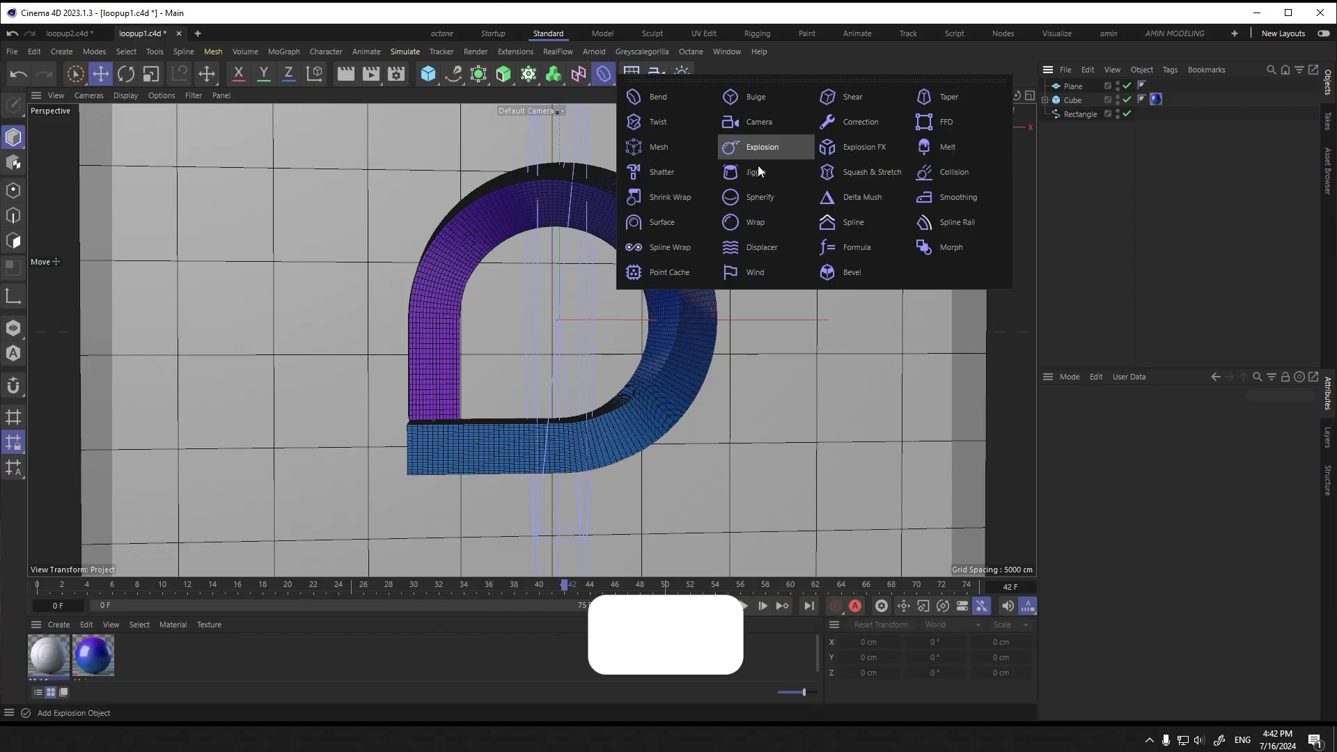
left_click(856, 247)
left_click(1044, 114)
left_click_drag(1083, 149, 1082, 149)
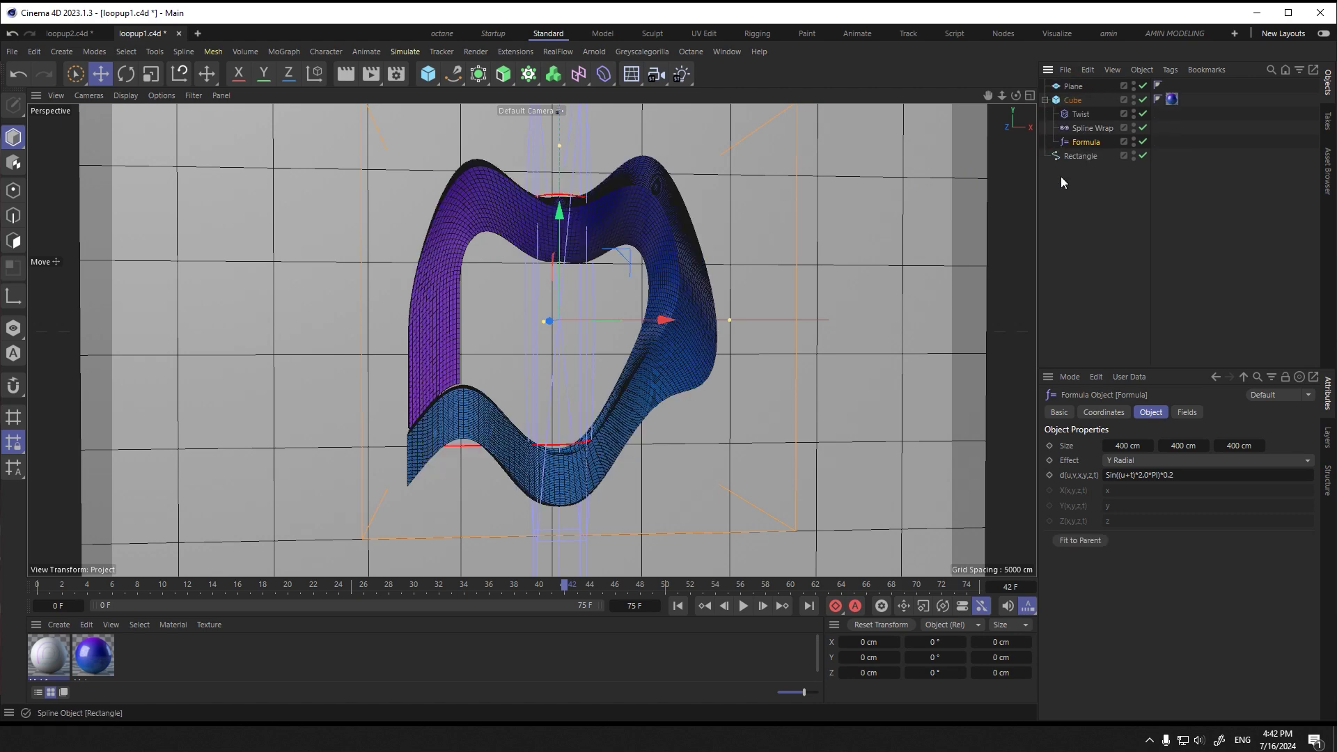
left_click(742, 606)
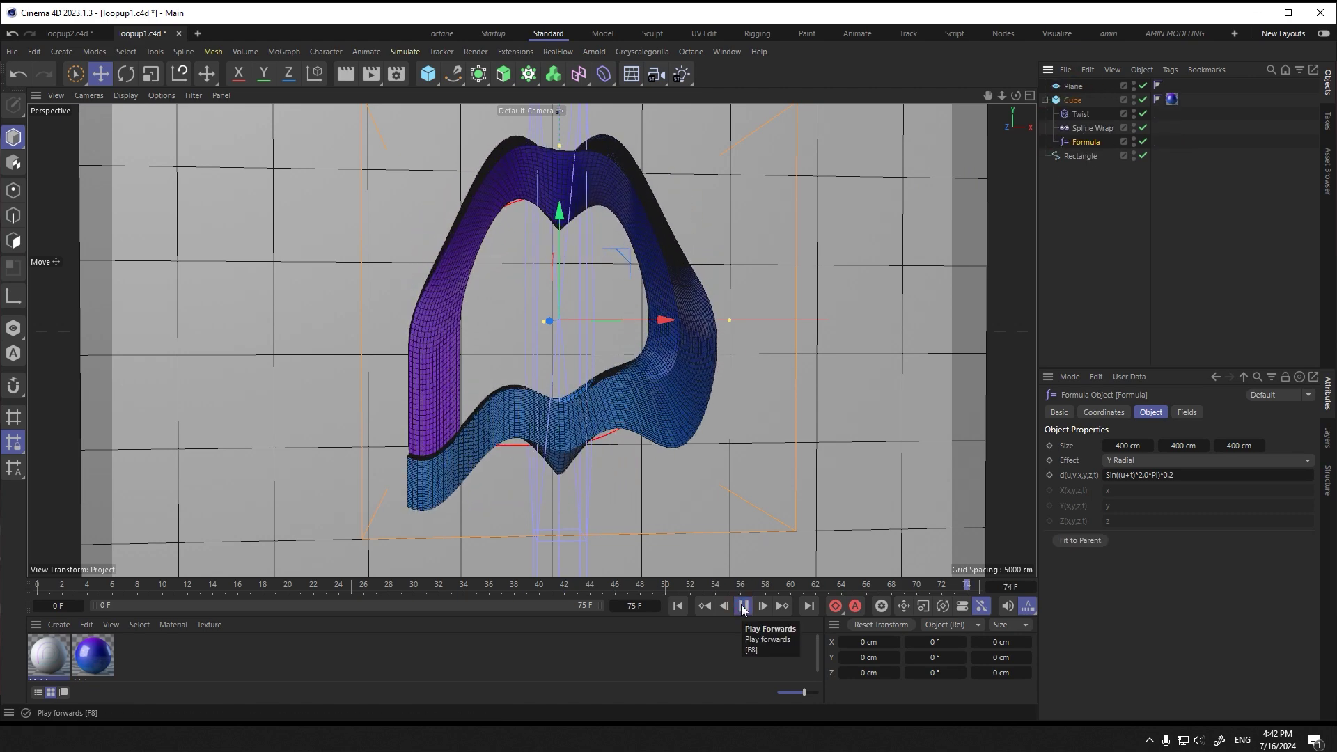
left_click(742, 606)
Step: Set the Formula deformer's effect to Z Radial, reduce its Z size to 69.0347 cm and place it at Z -22.0096 cm
left_click(1204, 460)
left_click(1140, 554)
left_click(743, 606)
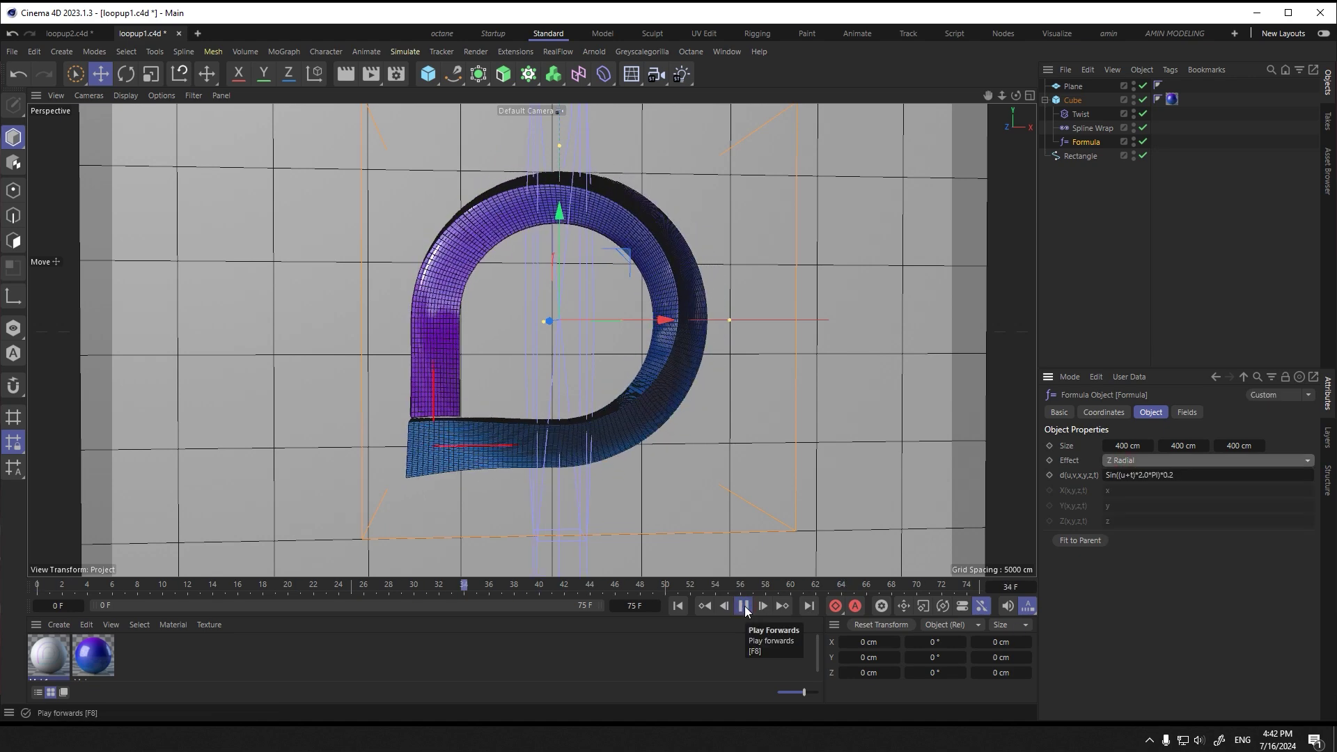
left_click(744, 606)
left_click_drag(425, 337, 683, 332, "alt")
left_click_drag(451, 299, 546, 378)
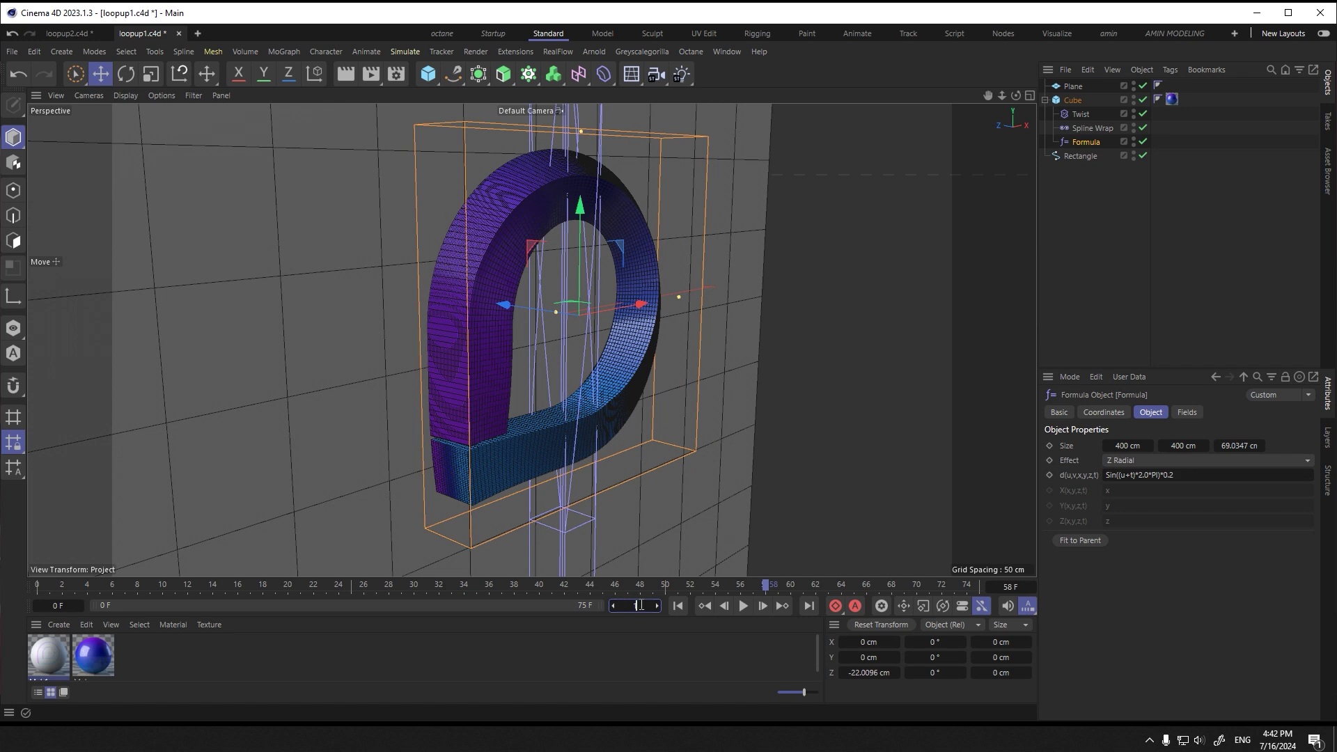
Step: Extend the animation's end to 120 F and preview the longer timeline
left_click(641, 633)
left_click_drag(504, 596, 325, 588)
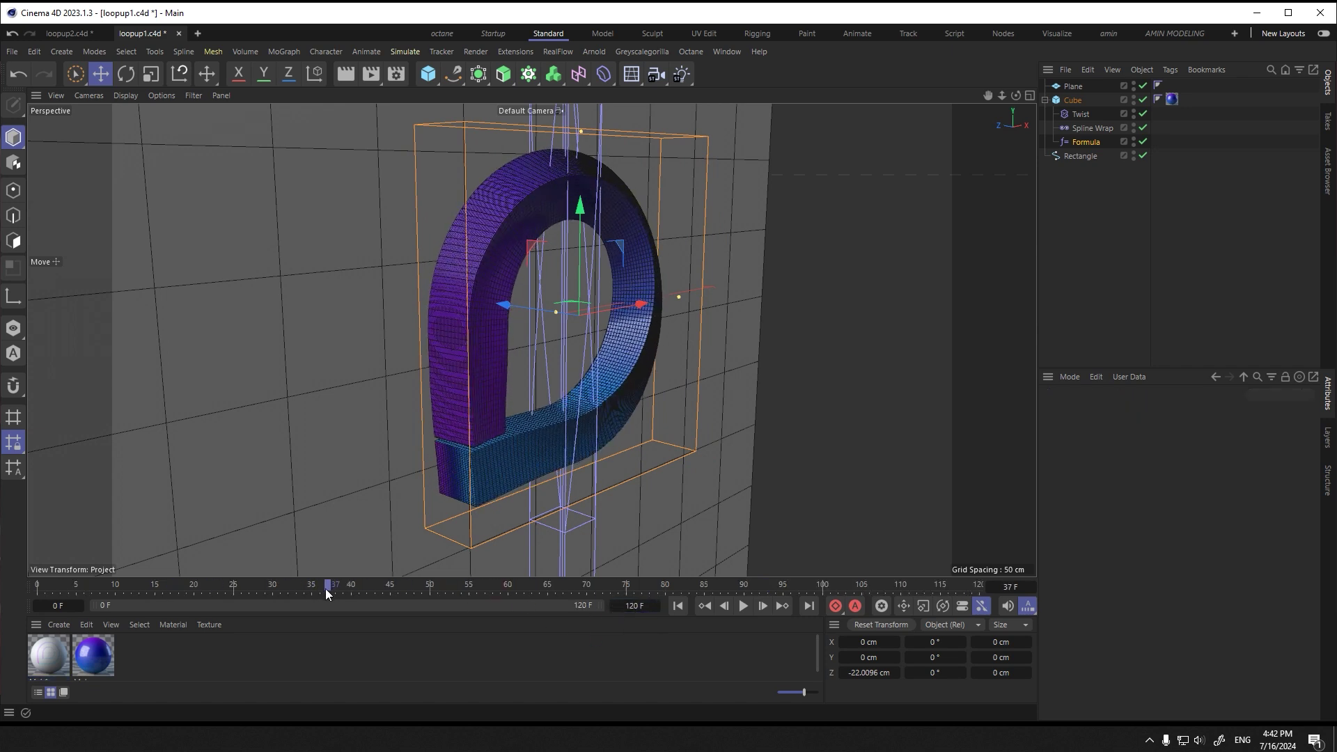
left_click(743, 605)
left_click(746, 609)
Step: Set the animation's start frame to 30 F, preview the wave and return to the first frame
left_click_drag(304, 586, 273, 589)
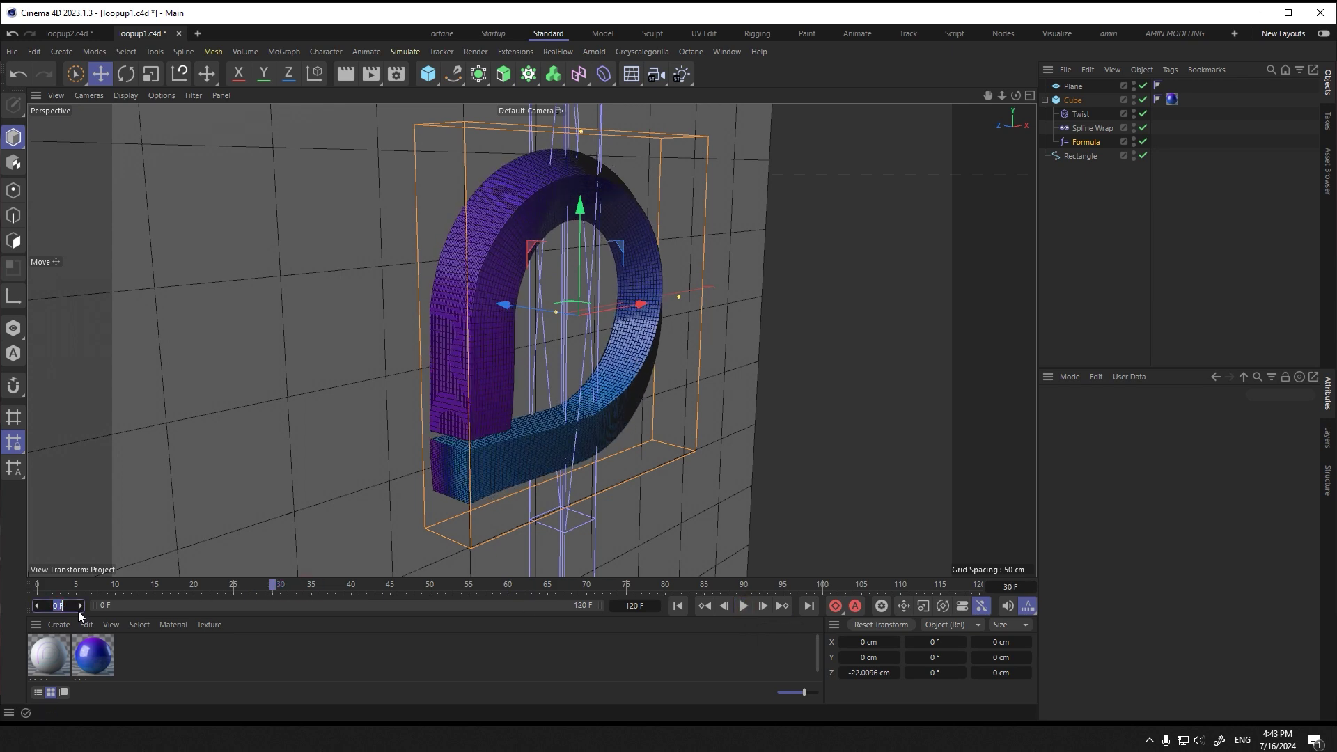
type("30")
key("Return")
left_click(743, 606)
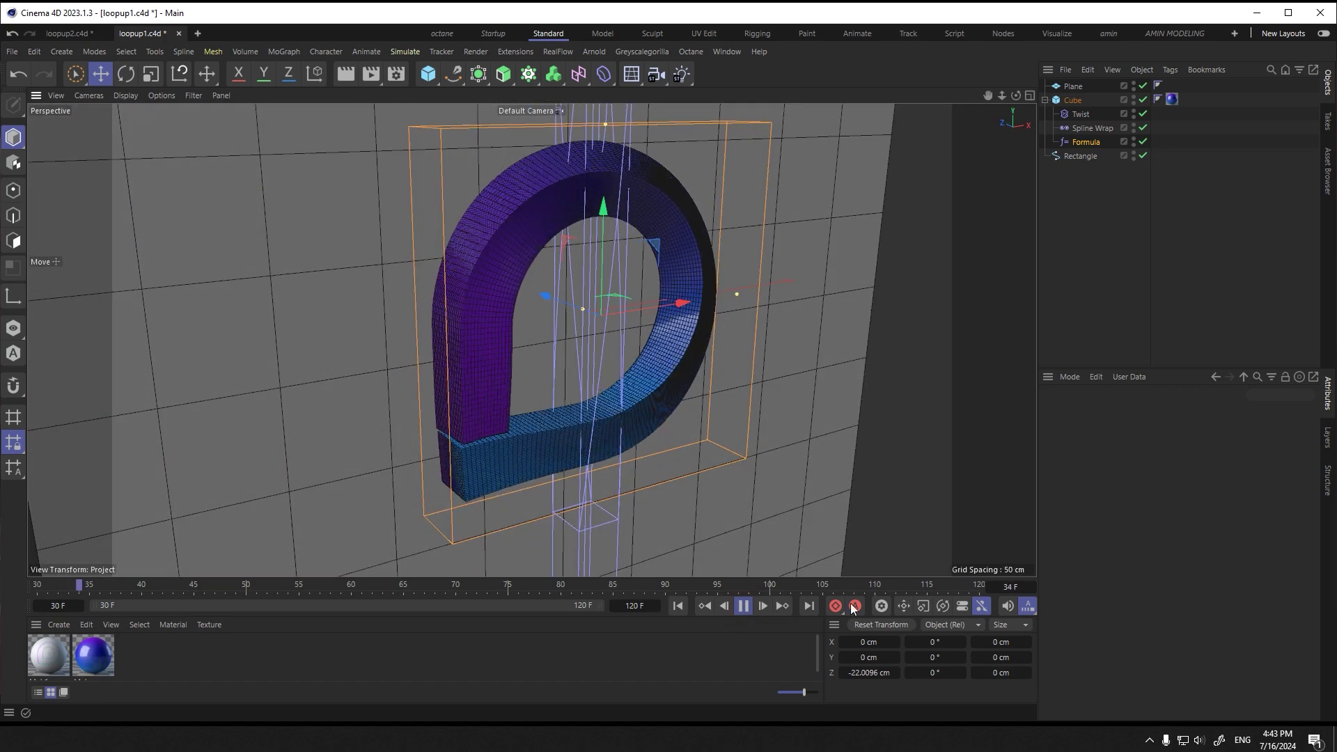
left_click(743, 605)
left_click(678, 606)
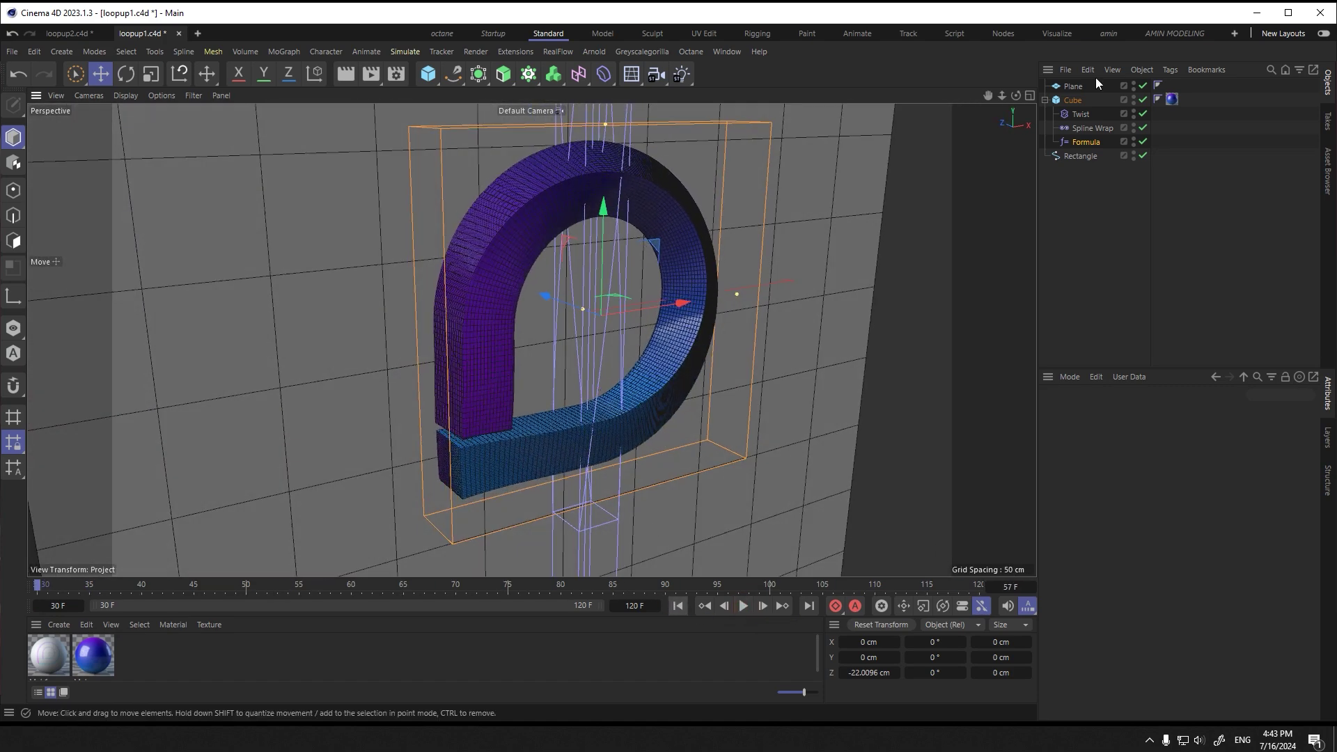
Step: Change the Formula deformer's expression to Sin((u+t)*7.0*PI)*0.1 and play the animation to check the ripples
left_click(1077, 143)
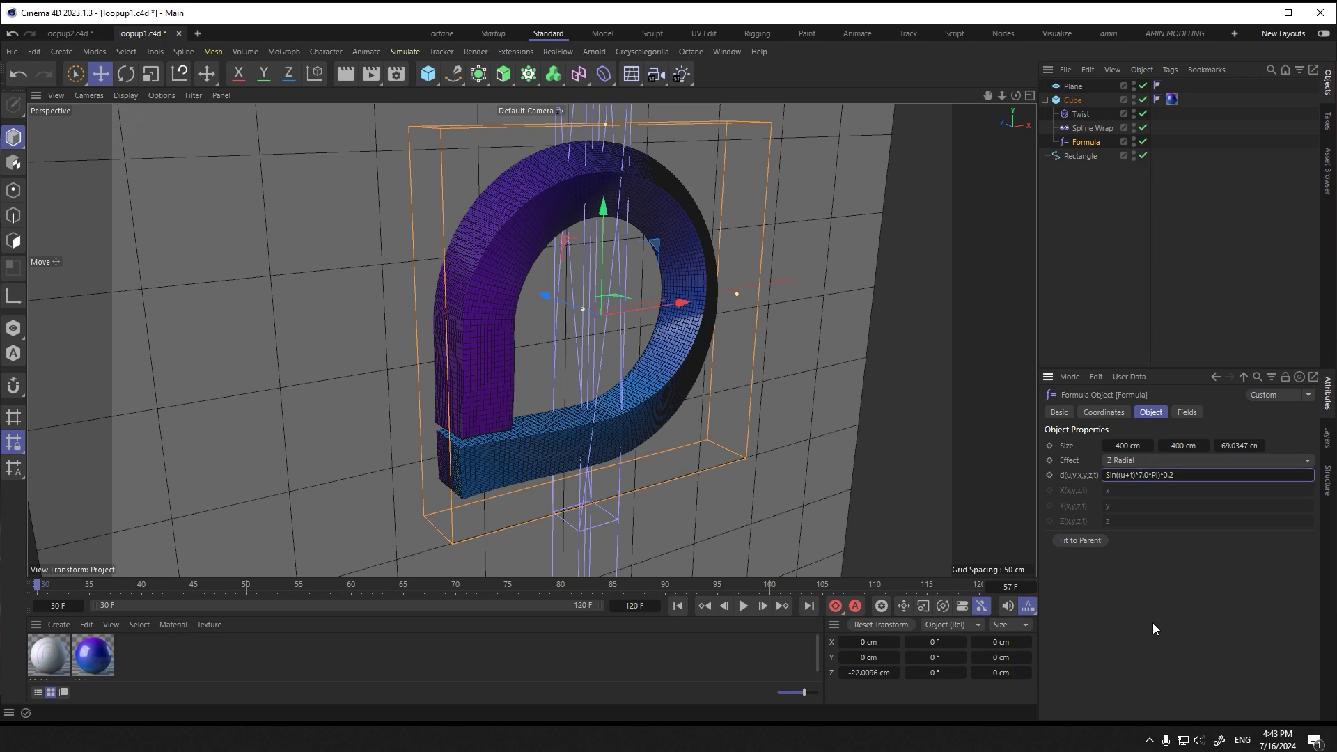
key("Return")
left_click(747, 605)
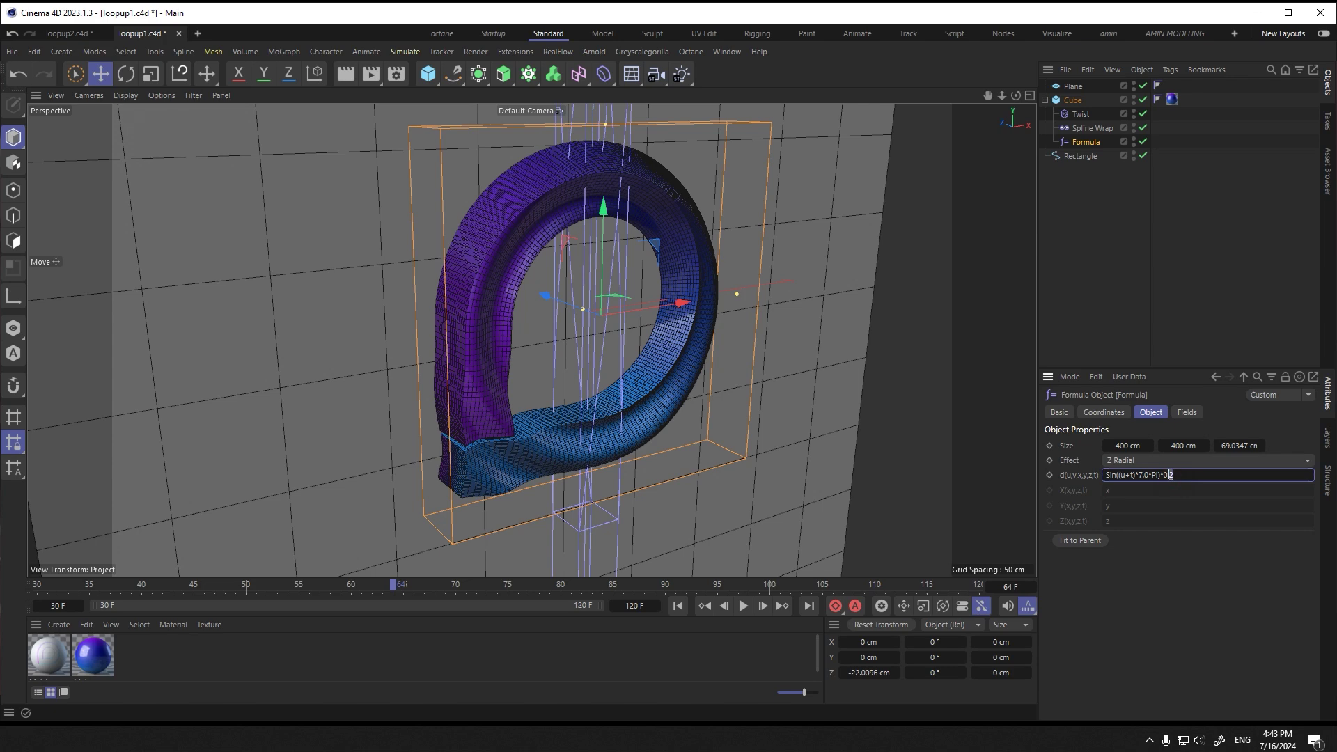
key("Return")
left_click(744, 610)
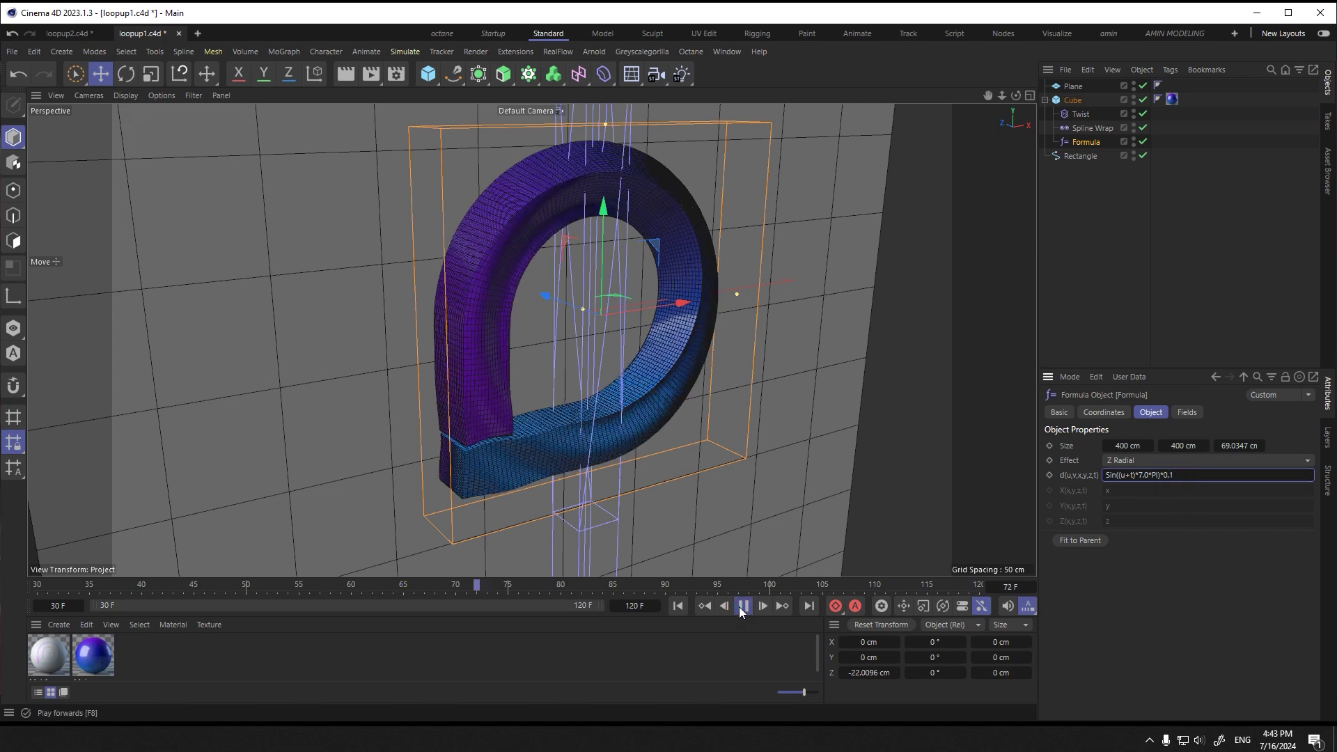
left_click(743, 610)
Step: View the logo from the front and scale the Formula deformer down to a small box
left_click_drag(646, 311, 426, 350)
middle_click_drag(478, 350, 423, 325, "alt")
left_click(155, 74)
left_click_drag(754, 330, 334, 373)
Step: Move the Formula deformer to X -145.1813 cm, Y -35.3029 cm over the purple end, enlarge it slightly and play the animation
left_click(100, 74)
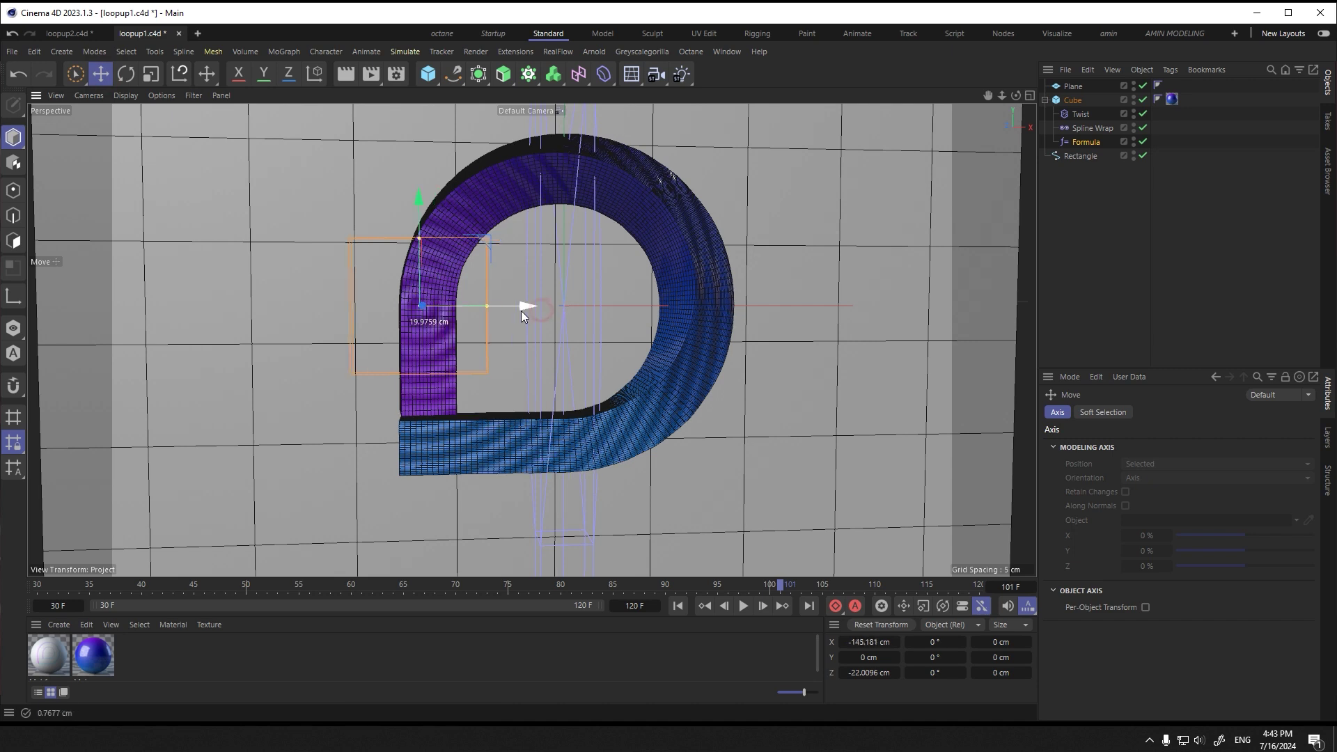
left_click_drag(431, 203, 430, 228)
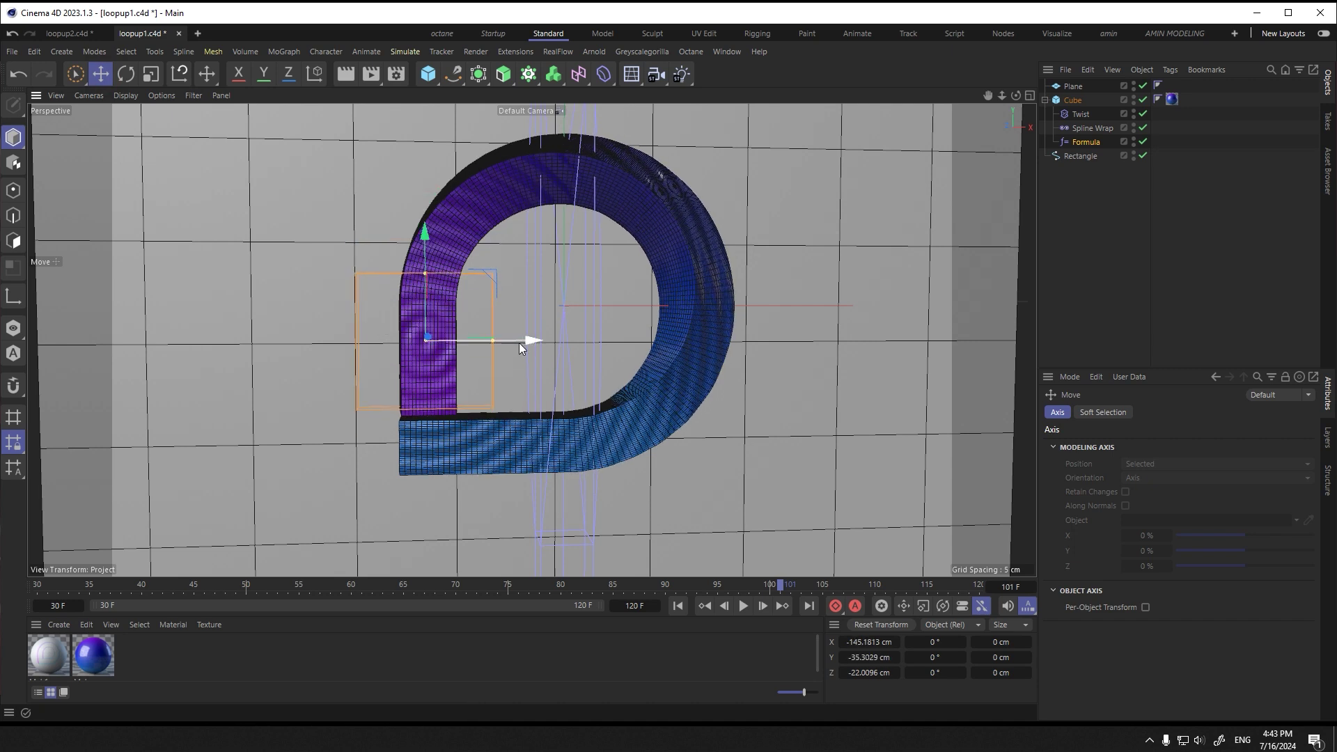
left_click(149, 74)
left_click(744, 605)
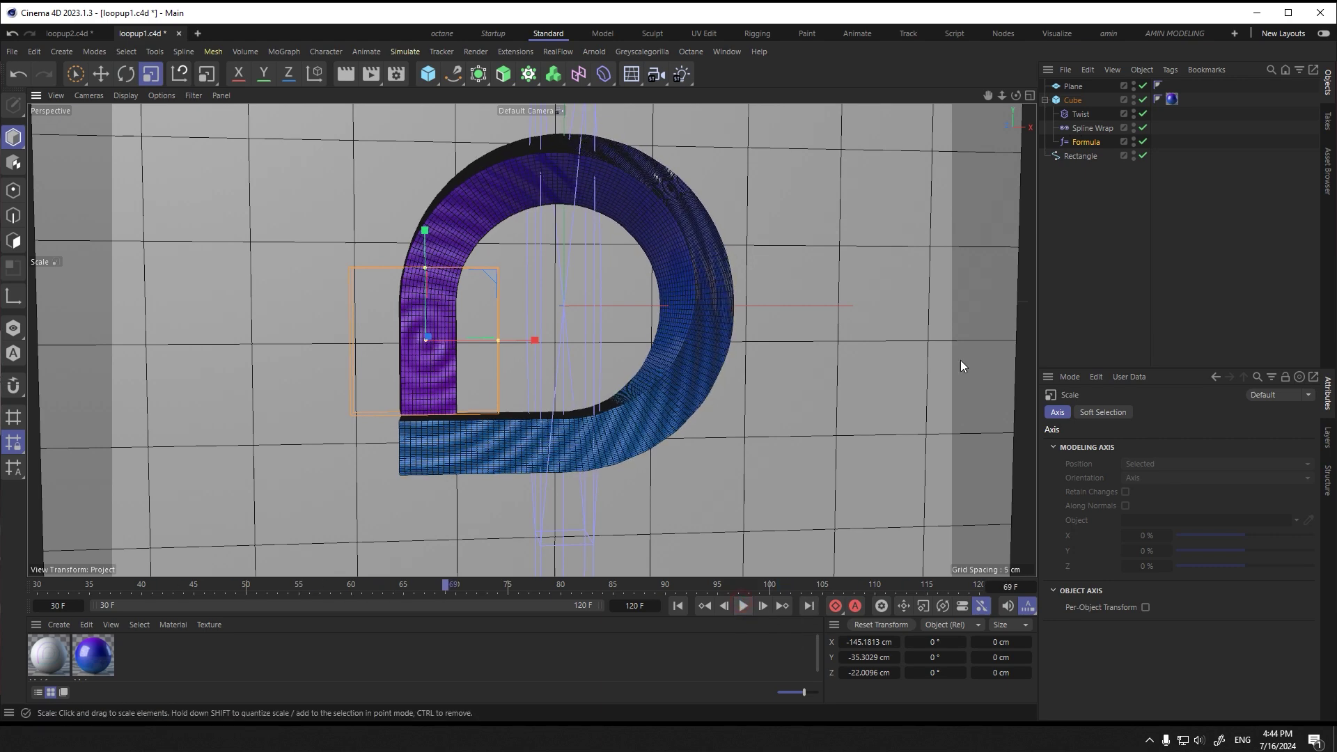
Step: Set the Formula deformer's expression to Sin((u+t)*4.0*PI)*0.1 and its size to 140 × 140 × 83 cm, and play the animation
left_click(1080, 144)
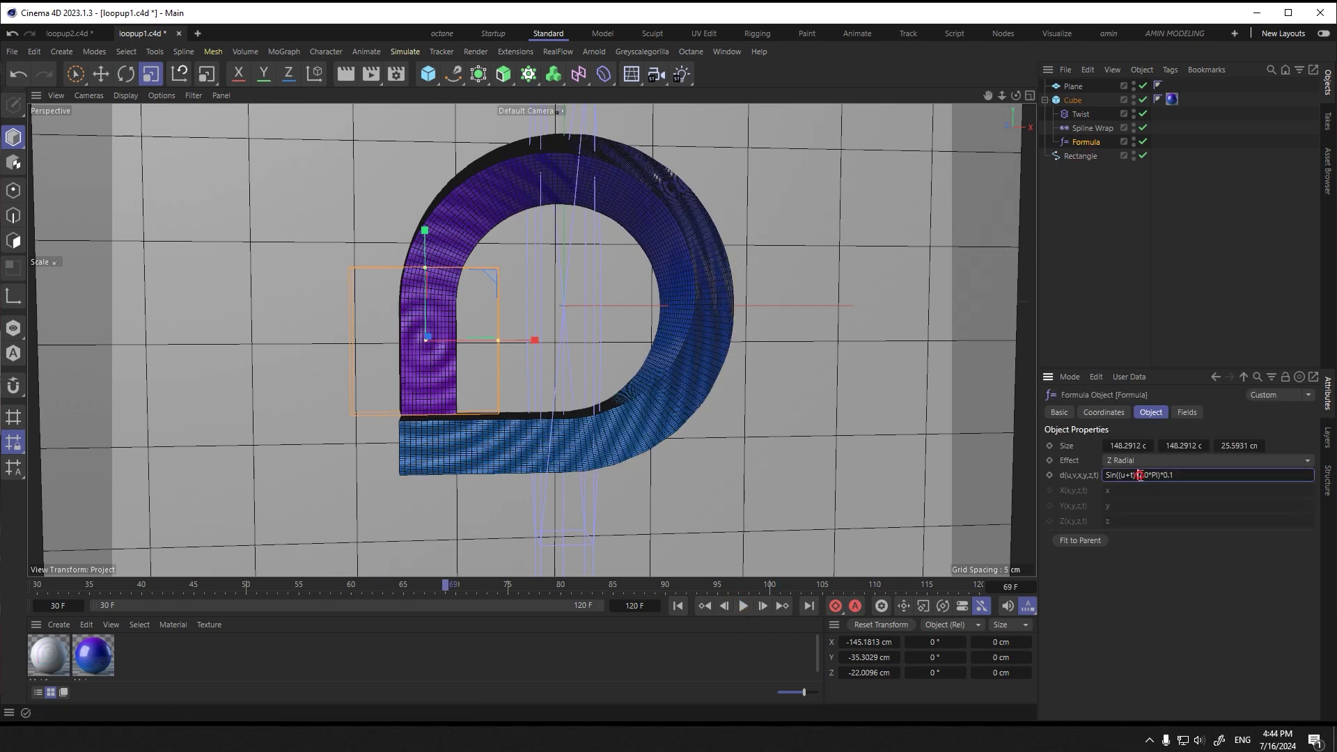
key("Return")
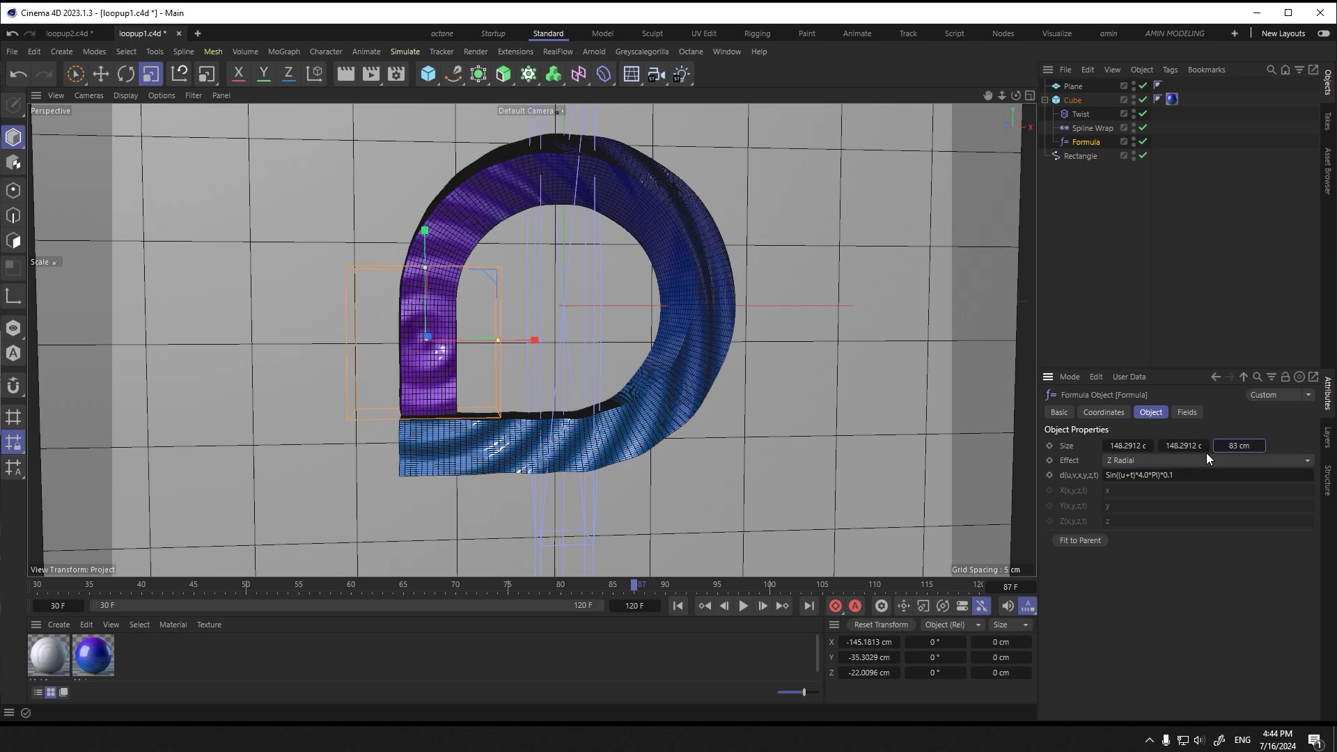
left_click_drag(1206, 450, 1160, 446)
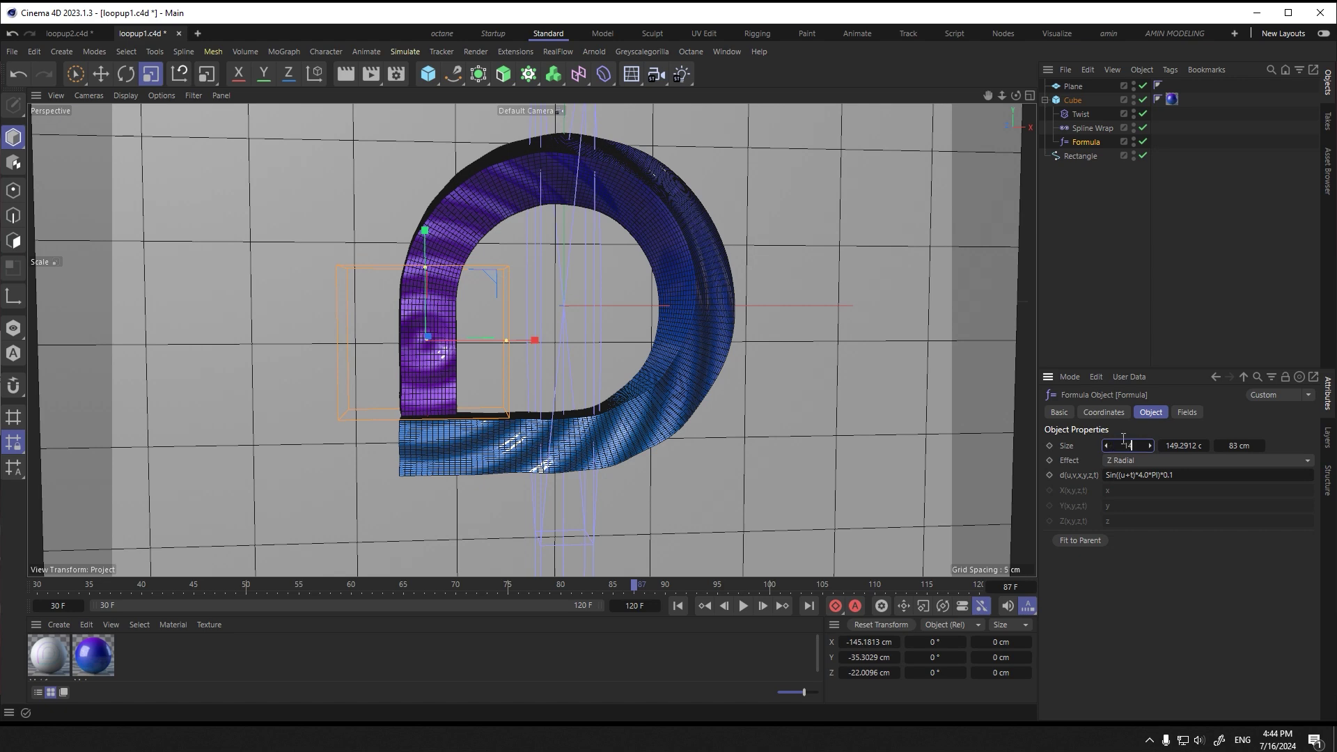
type("140")
key("Return")
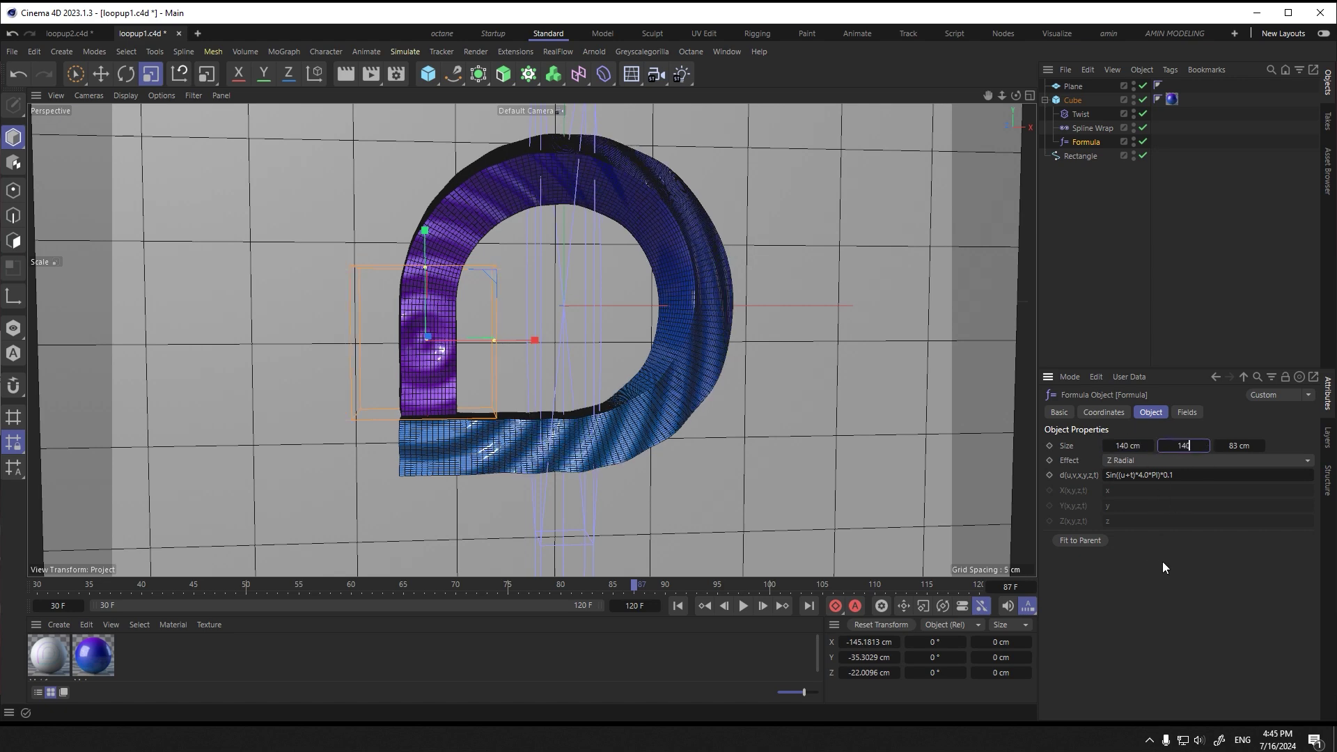
type("140")
key("Return")
left_click_drag(537, 338, 473, 356, "alt")
left_click(741, 605)
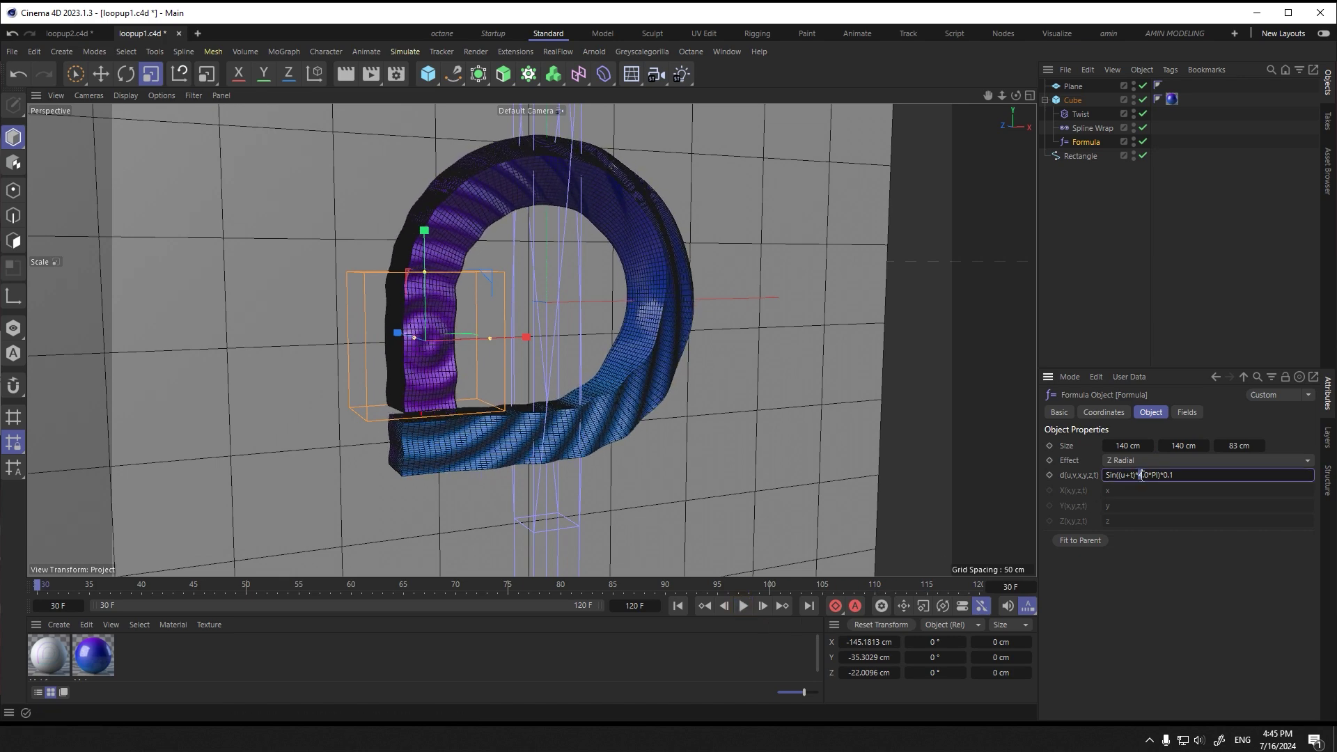
Step: Change the Formula expression to Sin((u+t)*3.0*PI)*0.1, reduce the deformer's X and Y size to 100 cm and play the animation
left_click(1165, 608)
left_click_drag(512, 466, 382, 336, "alt")
left_click_drag(1117, 446, 1080, 446)
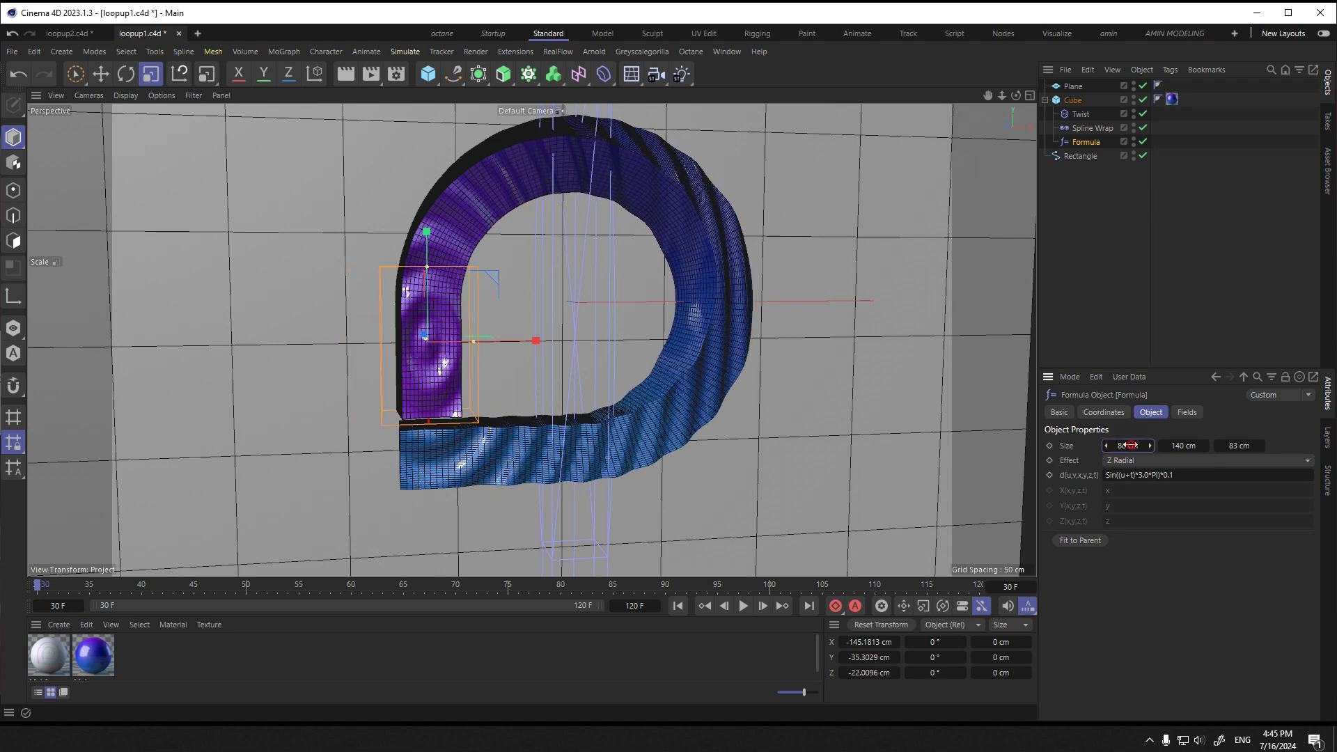
key("Return")
type("10")
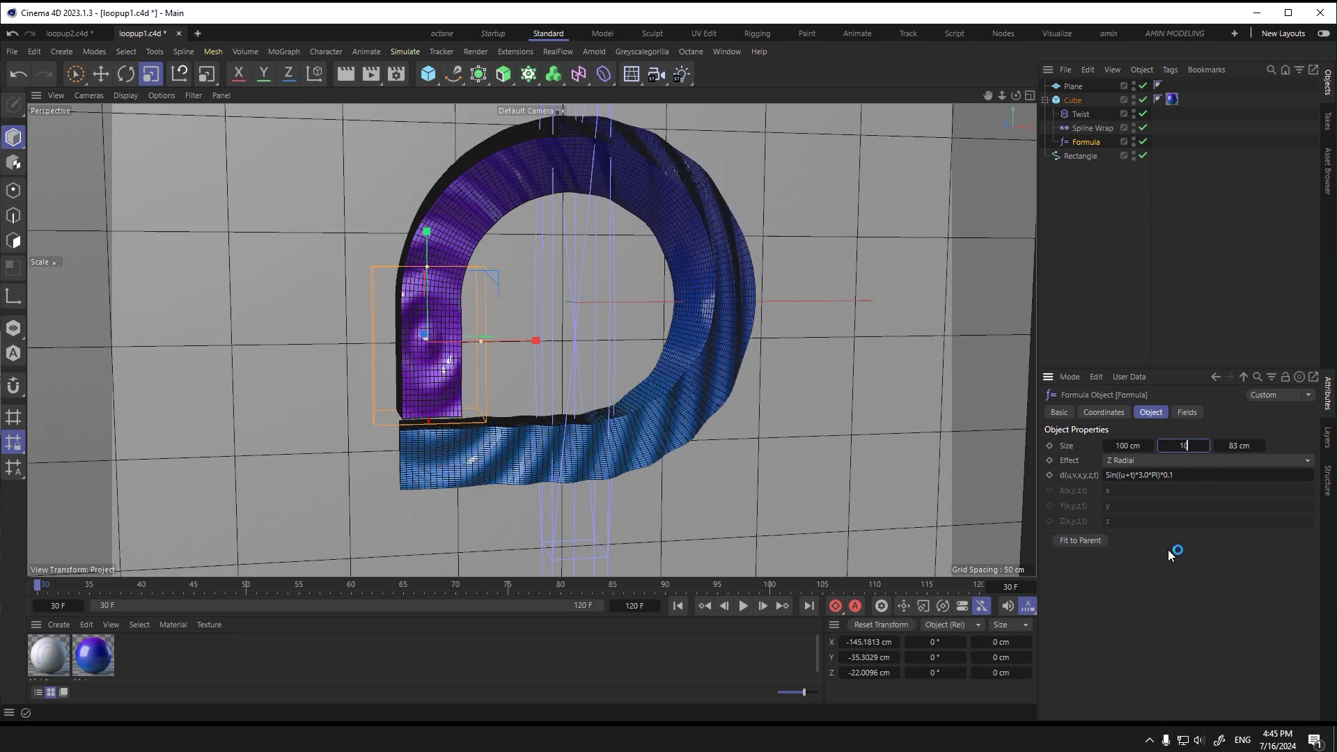
type("0")
key("Return")
left_click(743, 606)
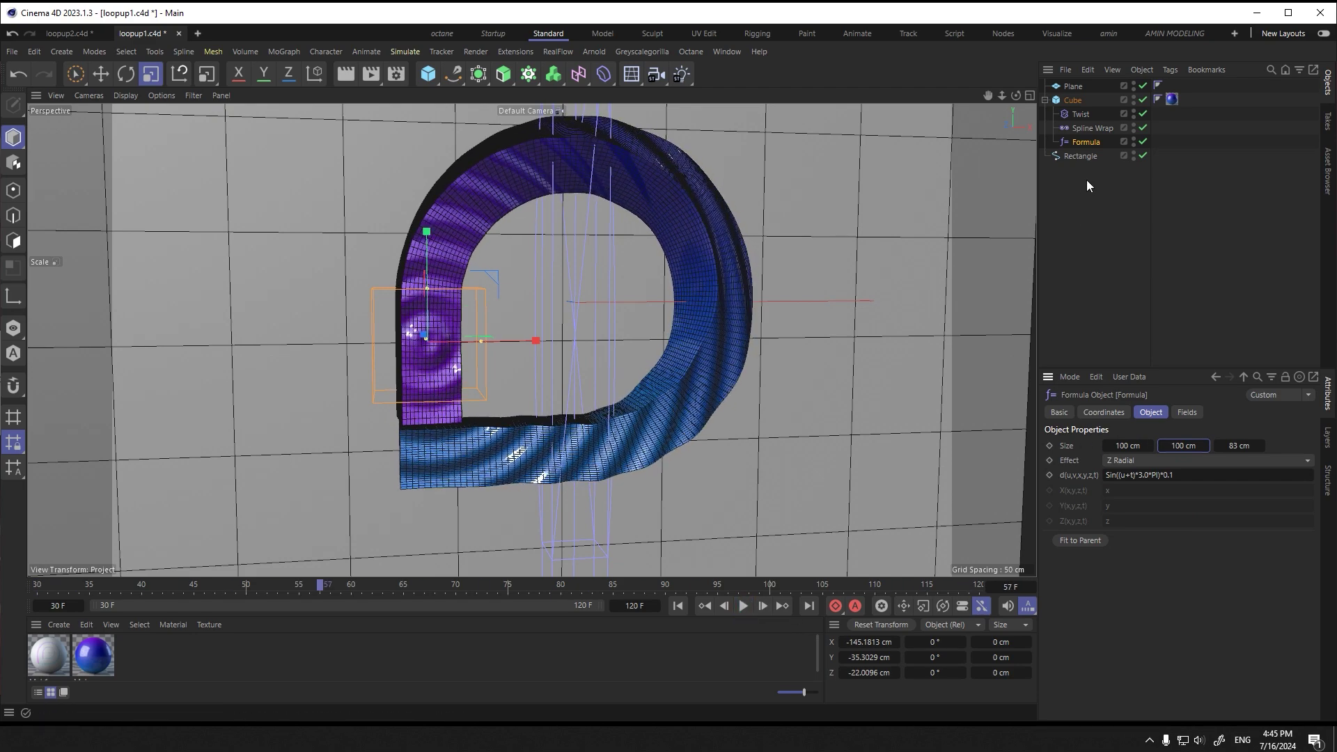
Step: Add a Spherical Field to the Formula deformer and play the animation to check the confined ripples
left_click(1186, 412)
left_click(1076, 550)
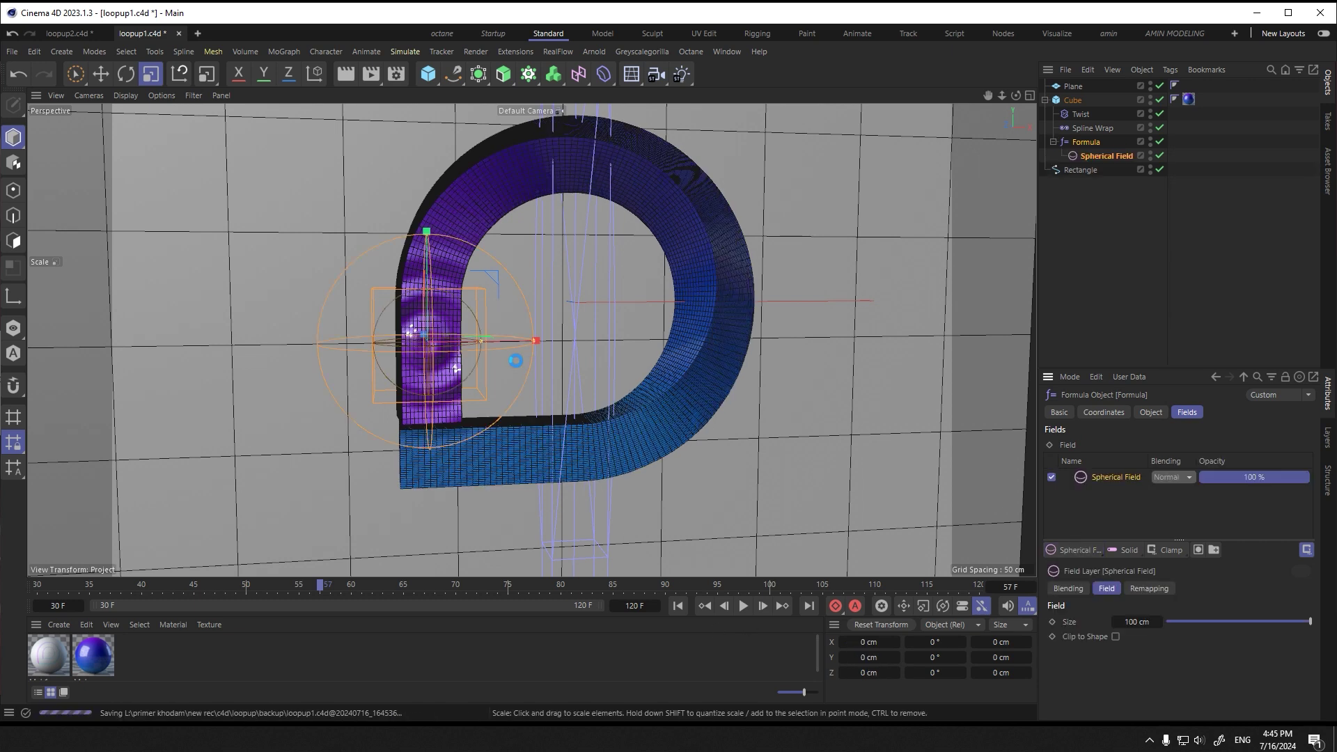
mouse_move(478, 340)
left_mouse_down()
mouse_move(524, 332)
mouse_move(500, 340)
left_mouse_up()
scroll(446, 296, "up", 5)
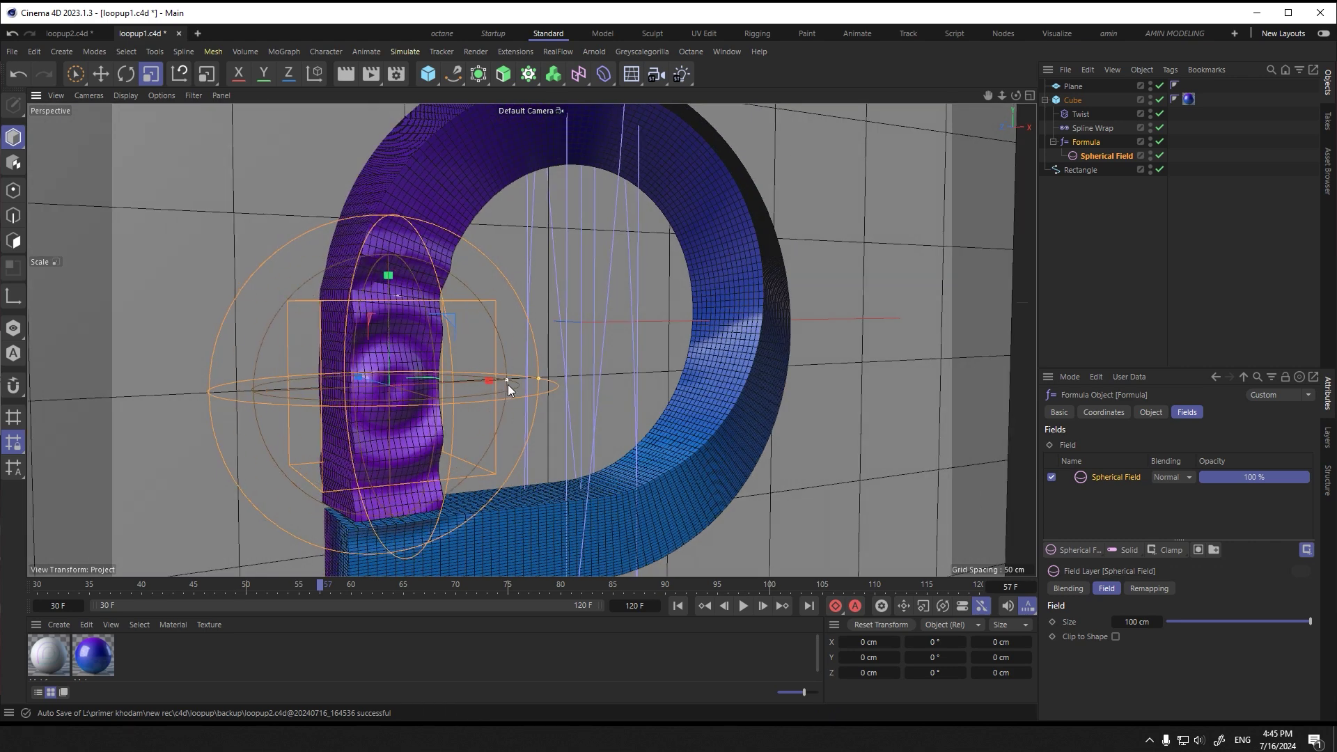
scroll(470, 397, "down", 3)
scroll(460, 420, "up", 1)
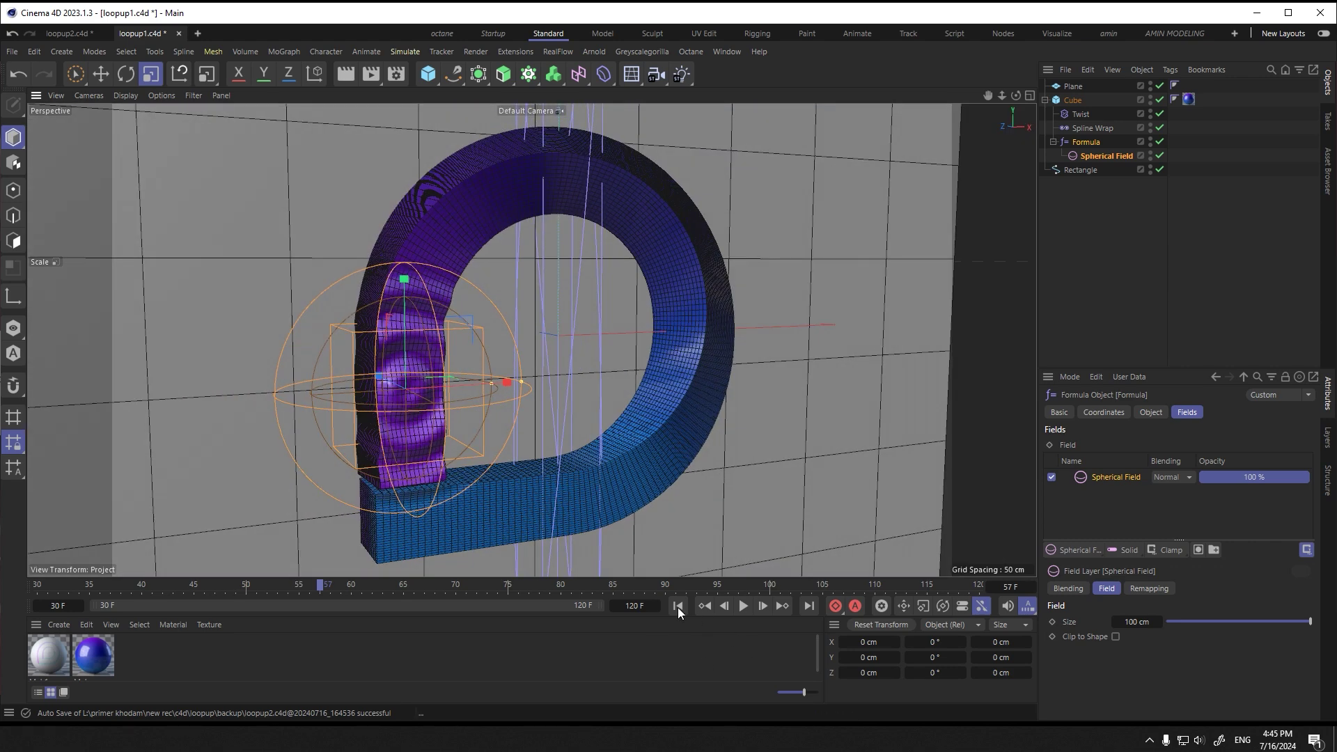
left_click(742, 605)
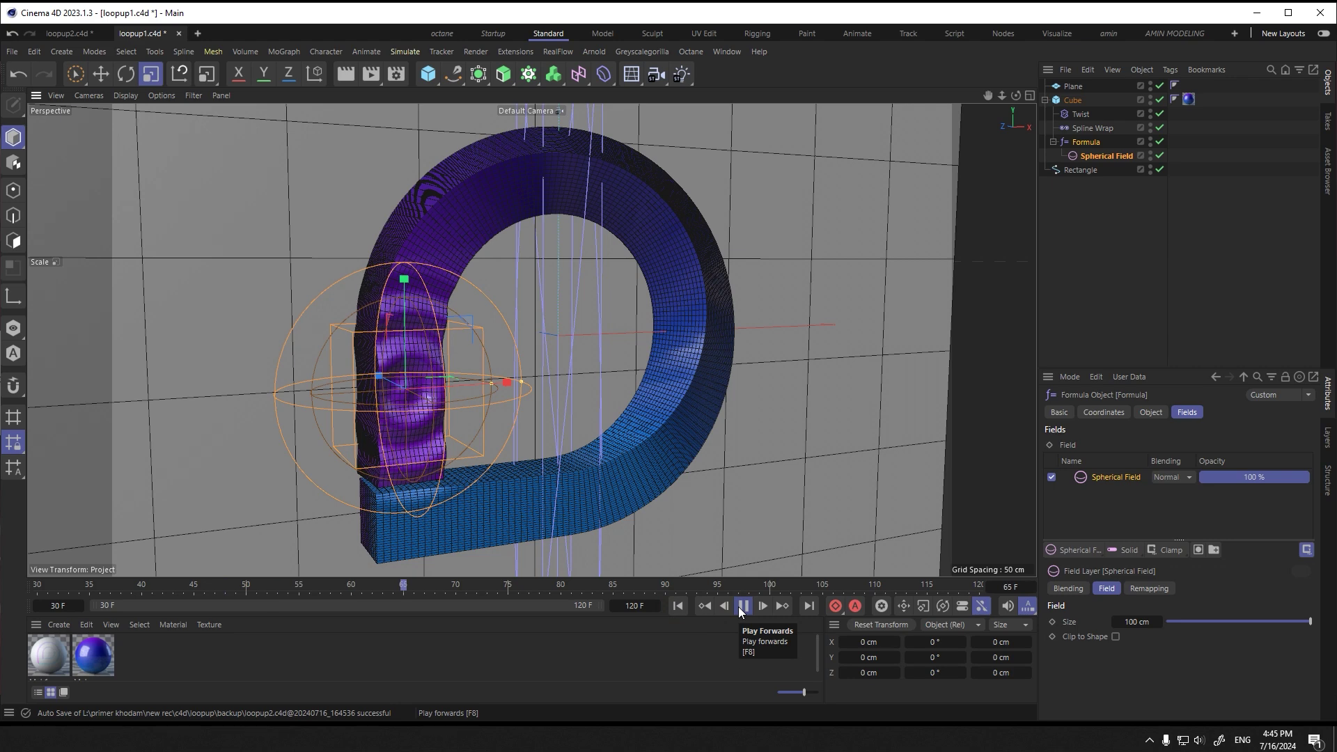
left_click(743, 606)
Step: Enlarge the Spherical Field to a size of 205 cm, playing the animation to check the wider ripple area
mouse_move(523, 381)
left_mouse_down()
mouse_move(618, 382)
mouse_move(529, 383)
mouse_move(563, 382)
mouse_move(518, 397)
left_mouse_up()
left_click_drag(525, 447, 568, 477, "alt")
left_click(744, 606)
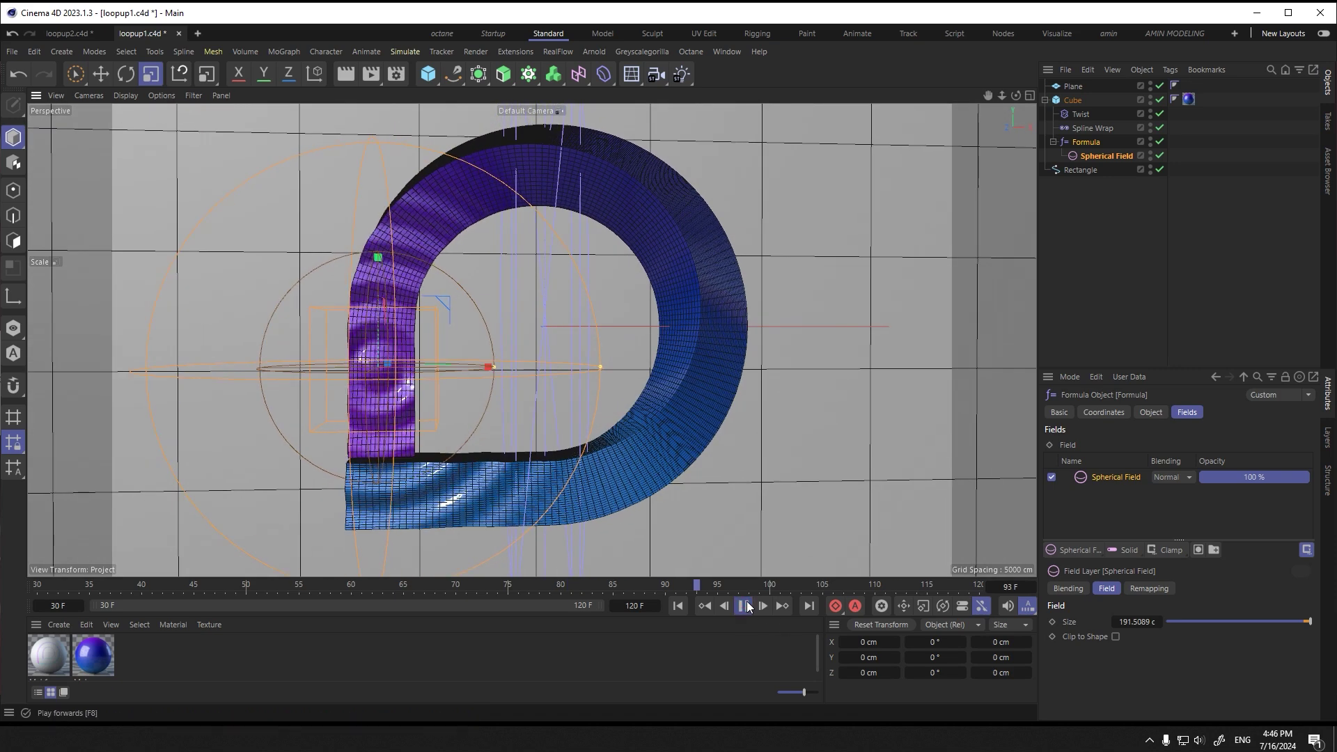
left_click(745, 606)
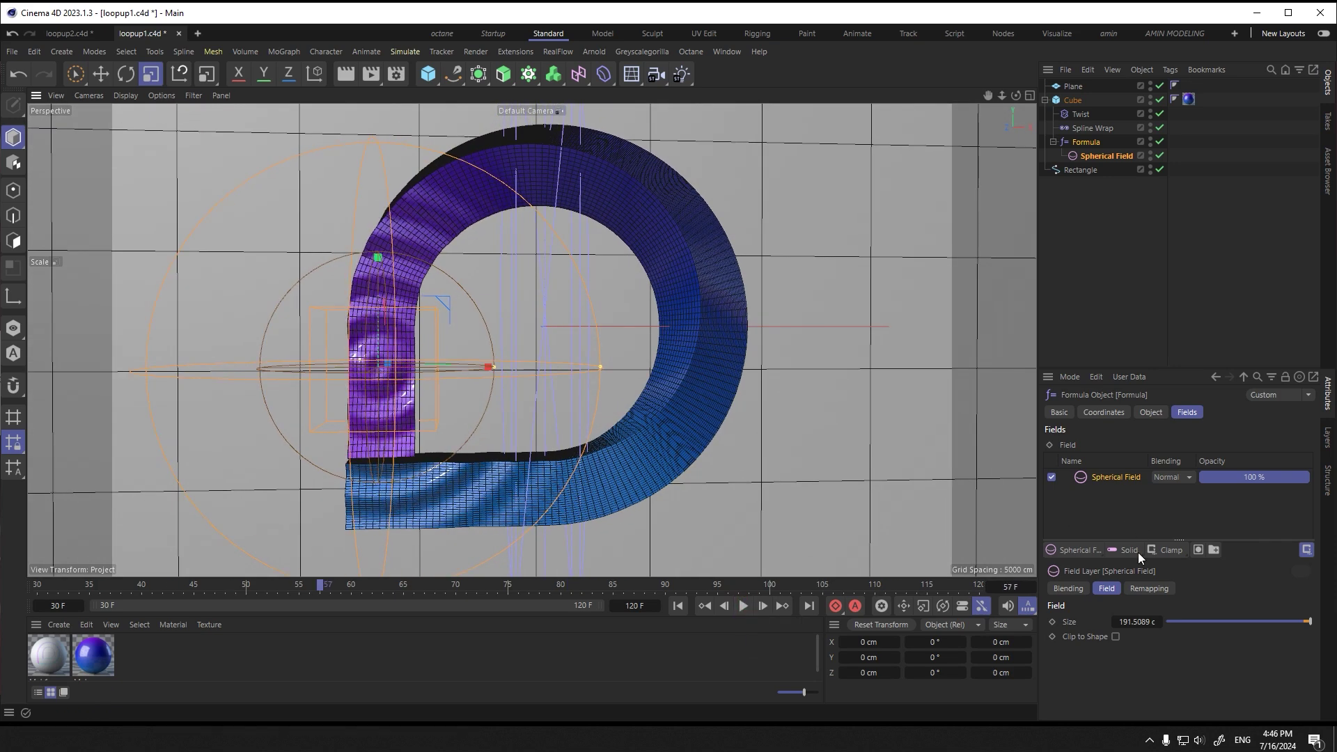
mouse_move(1315, 624)
left_mouse_down()
mouse_move(1255, 621)
mouse_move(1312, 621)
left_mouse_up()
left_click_drag(1097, 629, 1007, 617)
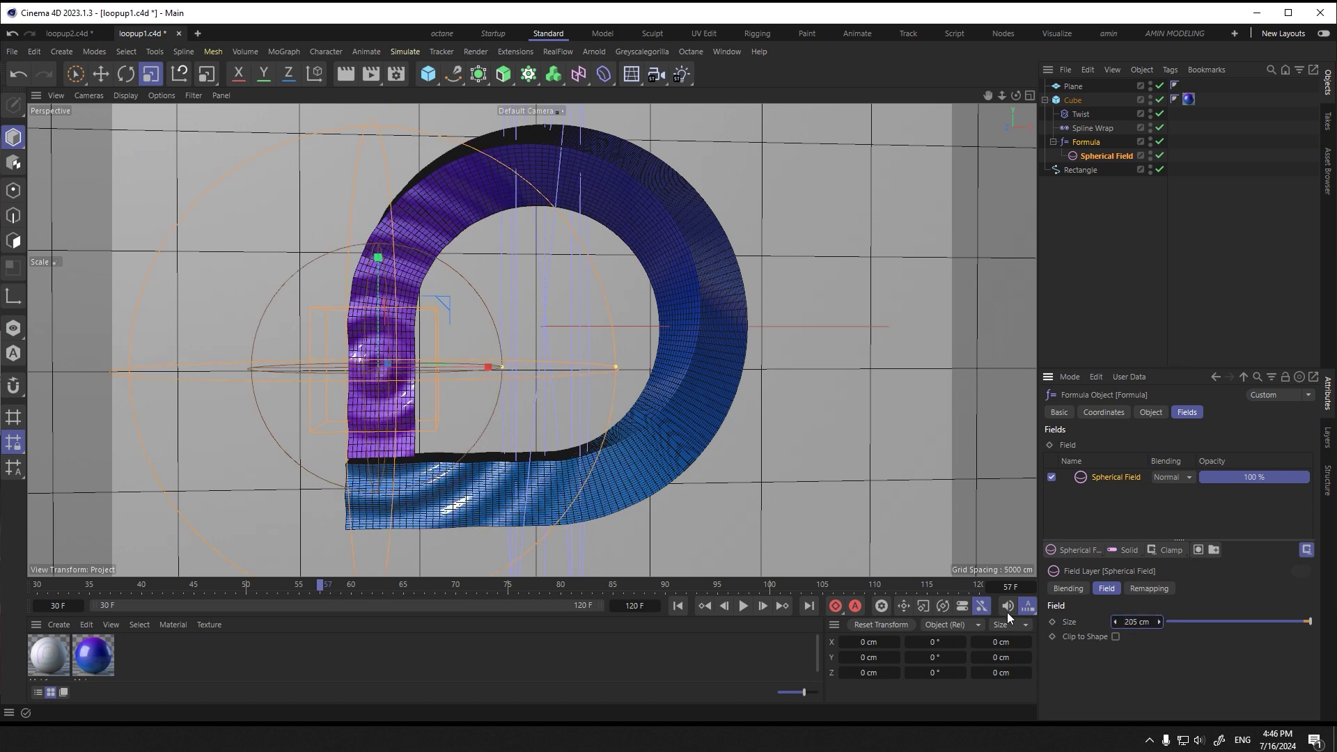
Step: Invert the Spherical Field's remapping and set its inner offset to 18 %, strength to 45 % and maximum to 48 %
left_click(1165, 589)
scroll(1311, 536, "down", 3)
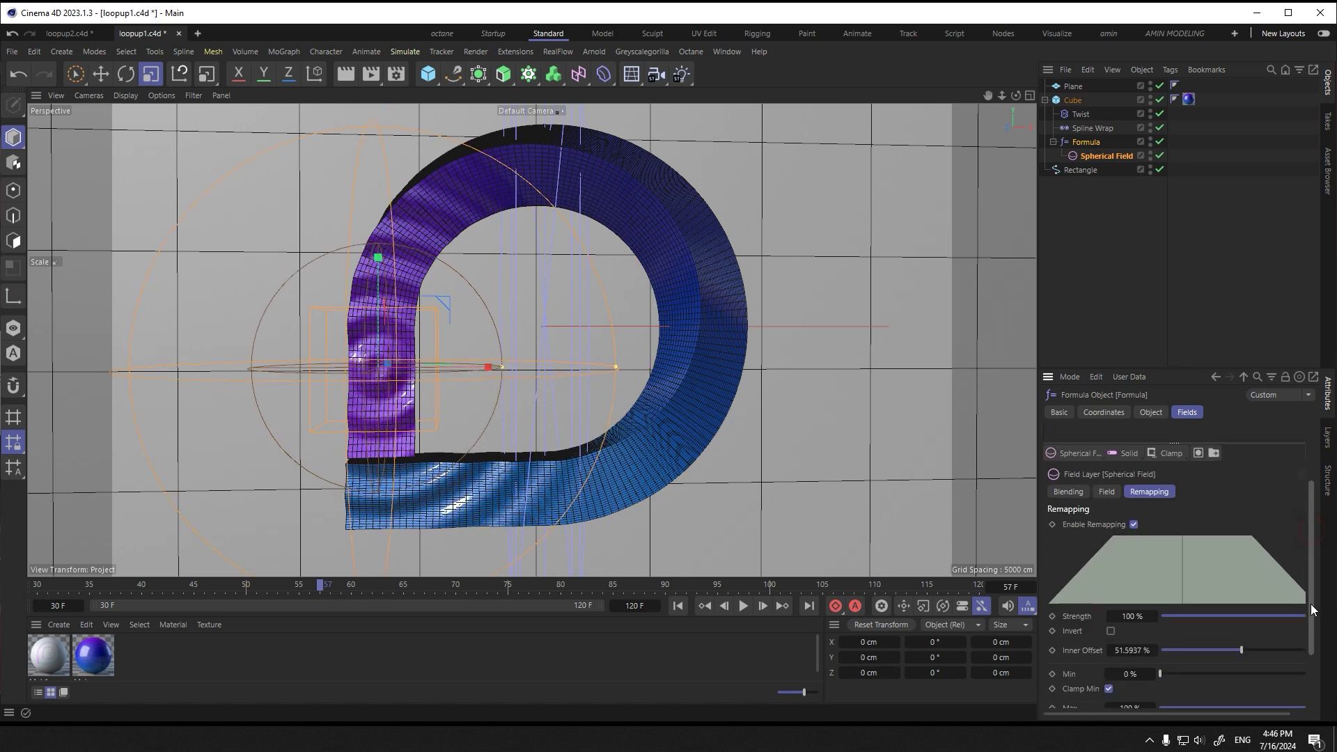
left_click(1112, 584)
left_click_drag(1216, 603, 1161, 635)
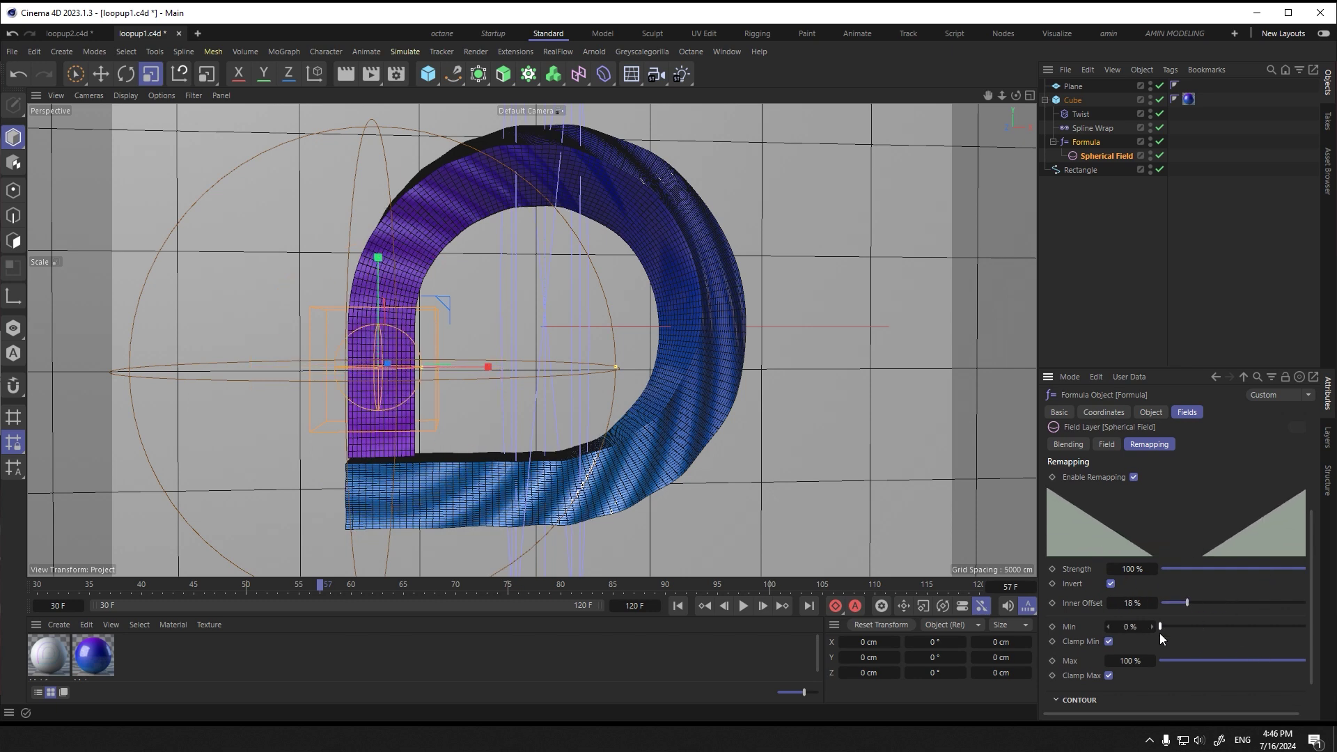
mouse_move(1284, 663)
left_mouse_down()
mouse_move(1167, 665)
mouse_move(1230, 662)
left_mouse_up()
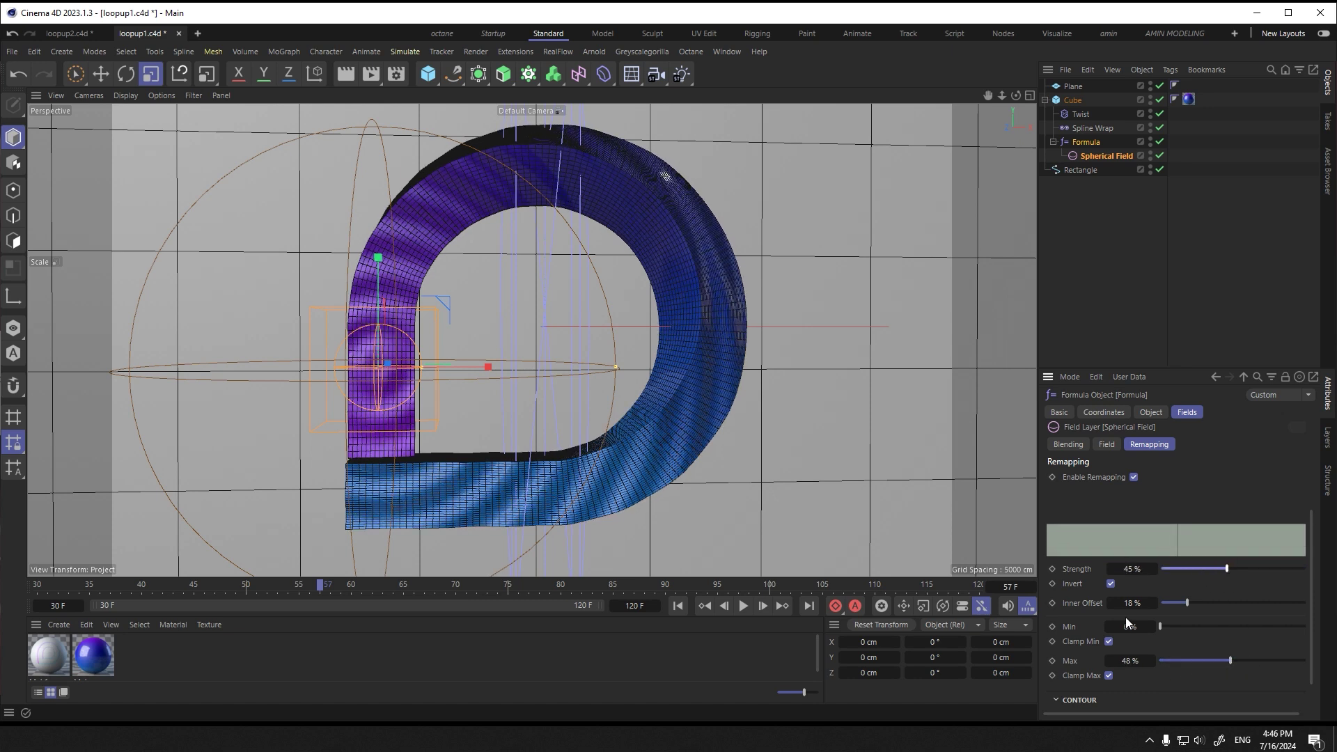
Step: Turn off the Spherical Field's inversion, set its remapping strength to 100 % and play the animation
left_click(1110, 584)
left_click(1111, 584)
left_click(1110, 585)
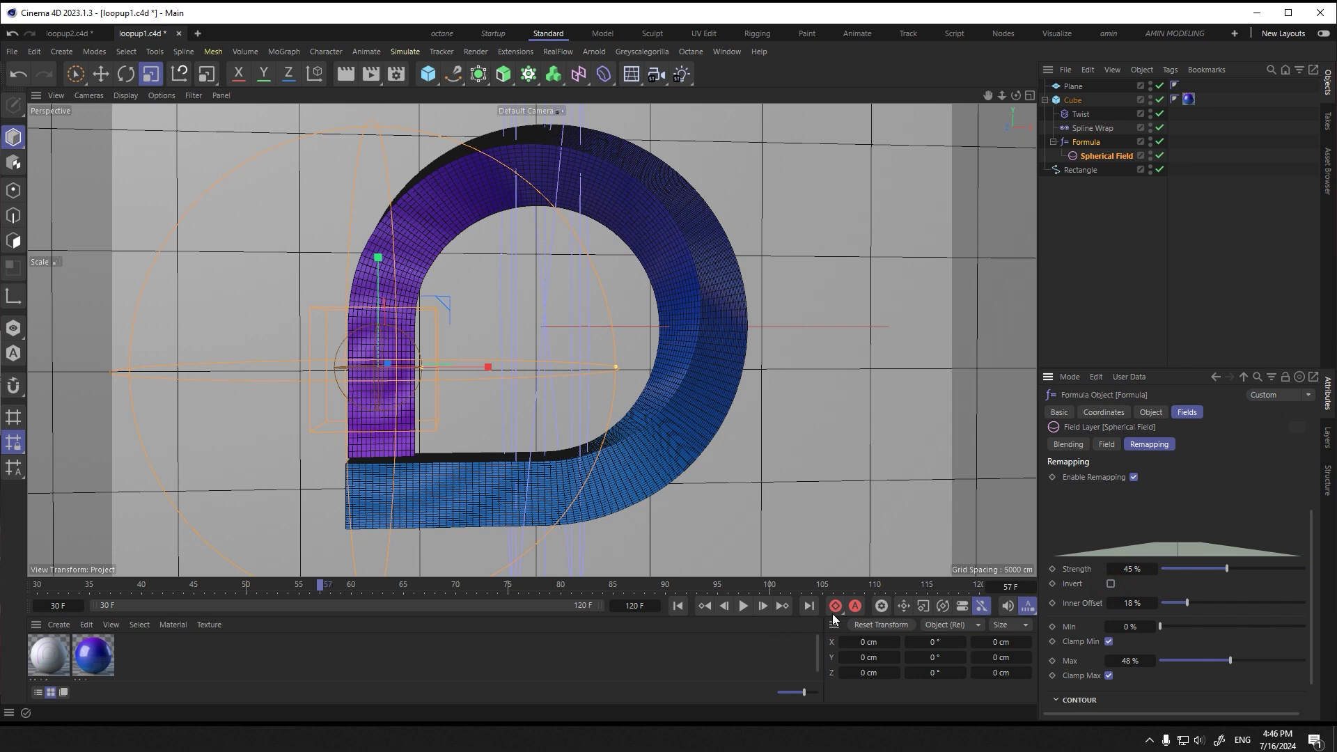
left_click(743, 607)
left_click_drag(1251, 573, 1270, 582)
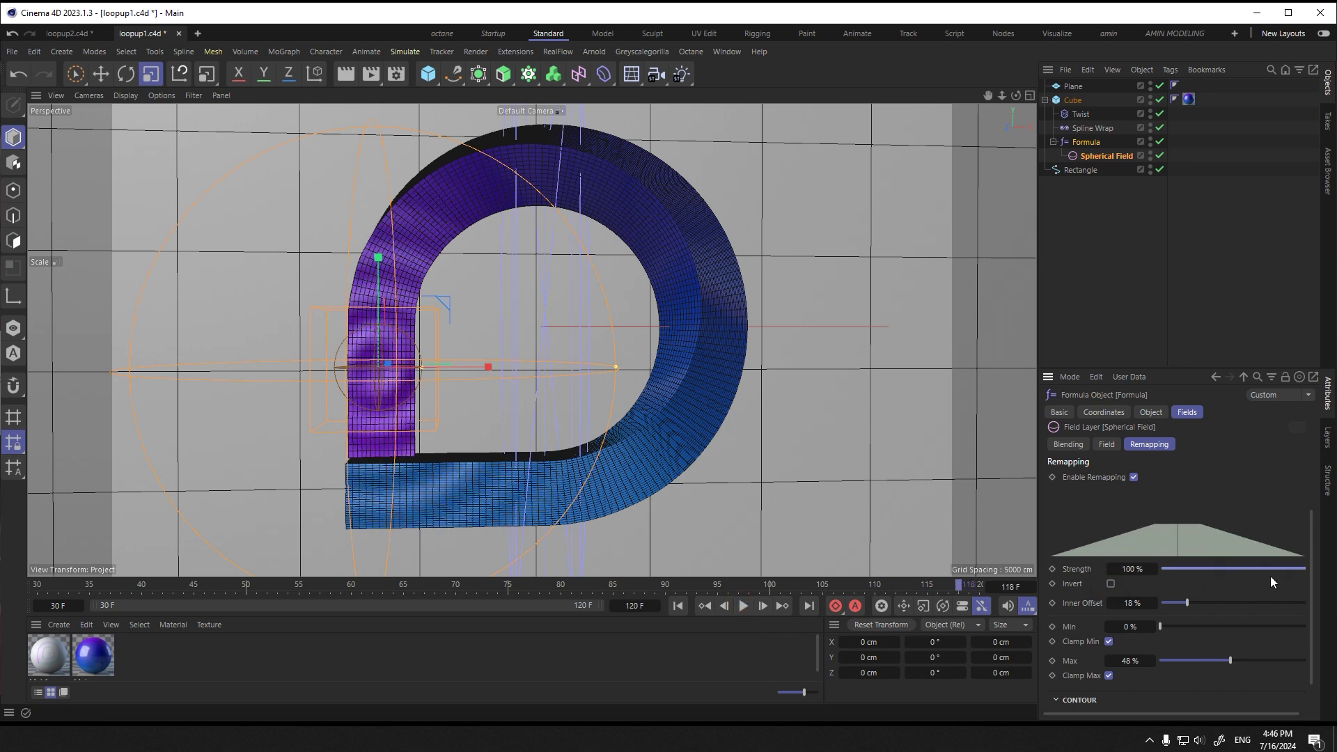
left_click(742, 606)
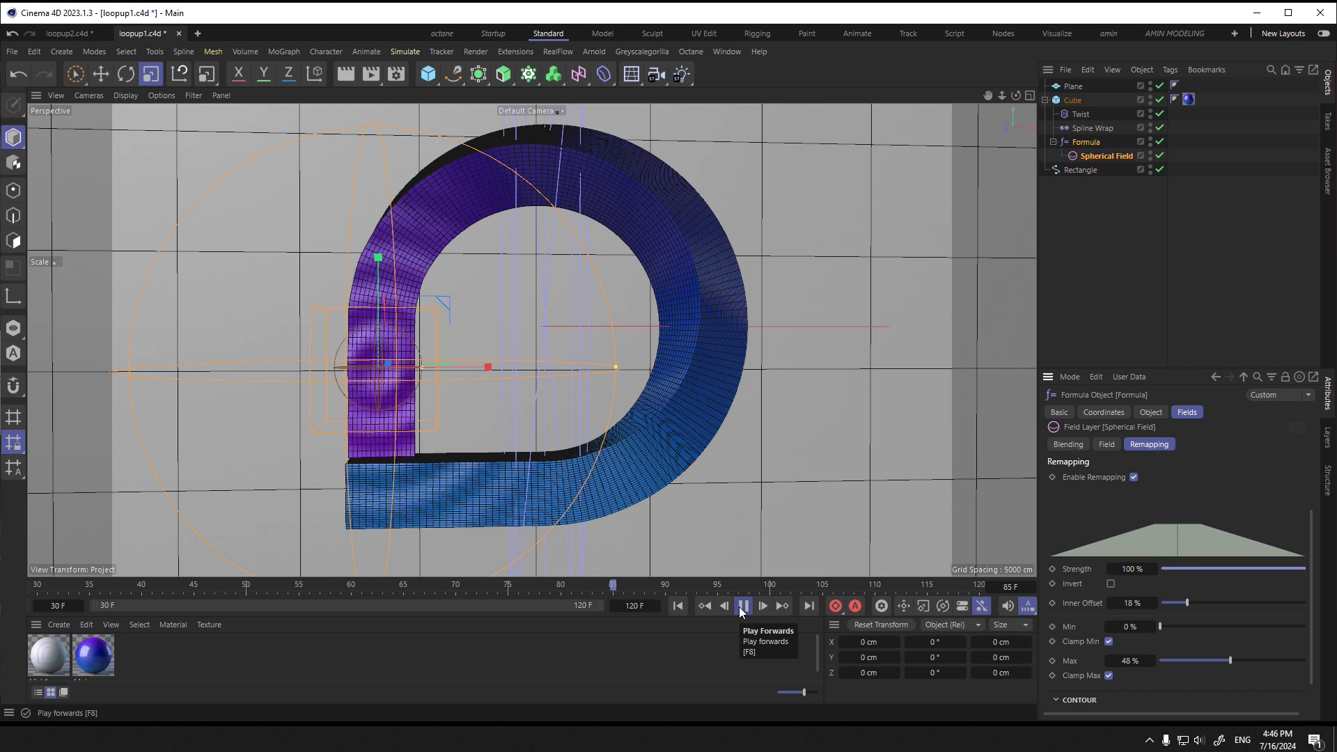
left_click(742, 607)
Step: Change the Formula deformer's expression to Sin((-u+t)*3.0*PI)*0.1 and play the animation to check the wave direction
left_click(1098, 142)
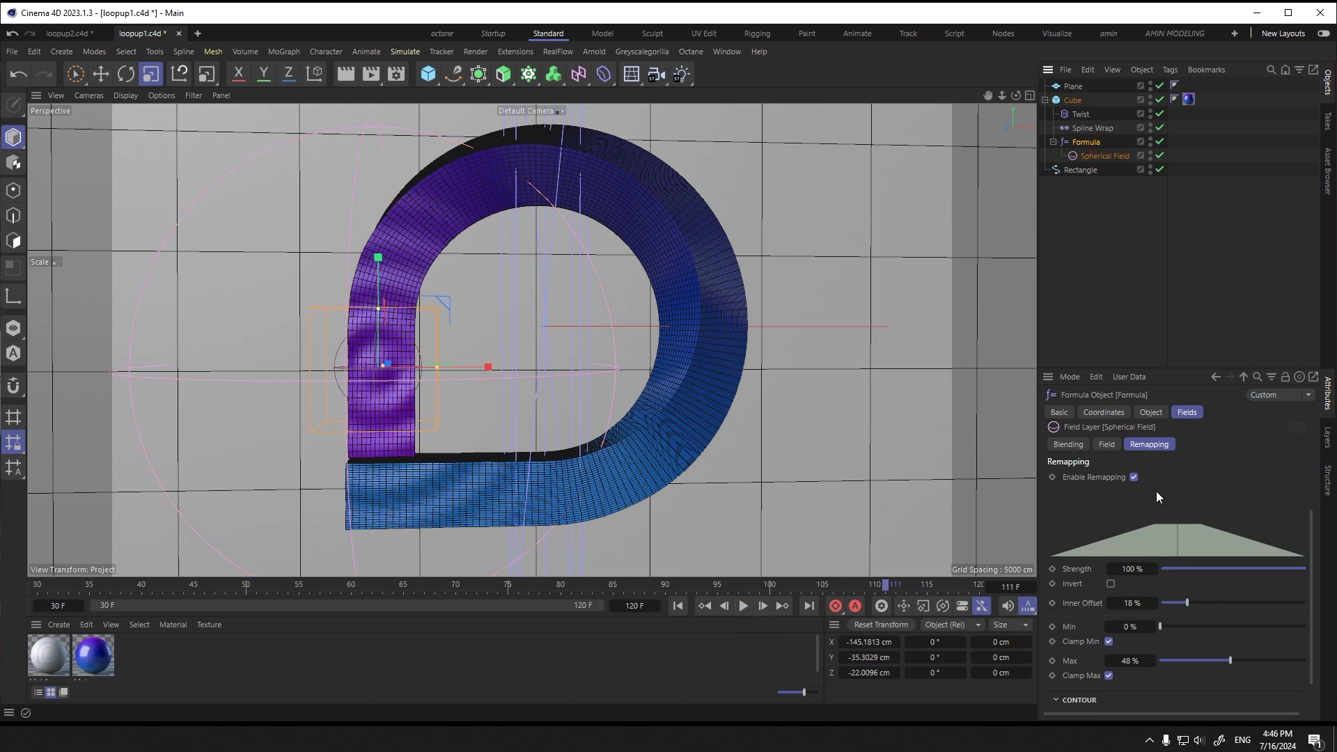
left_click(1104, 412)
left_click(1150, 412)
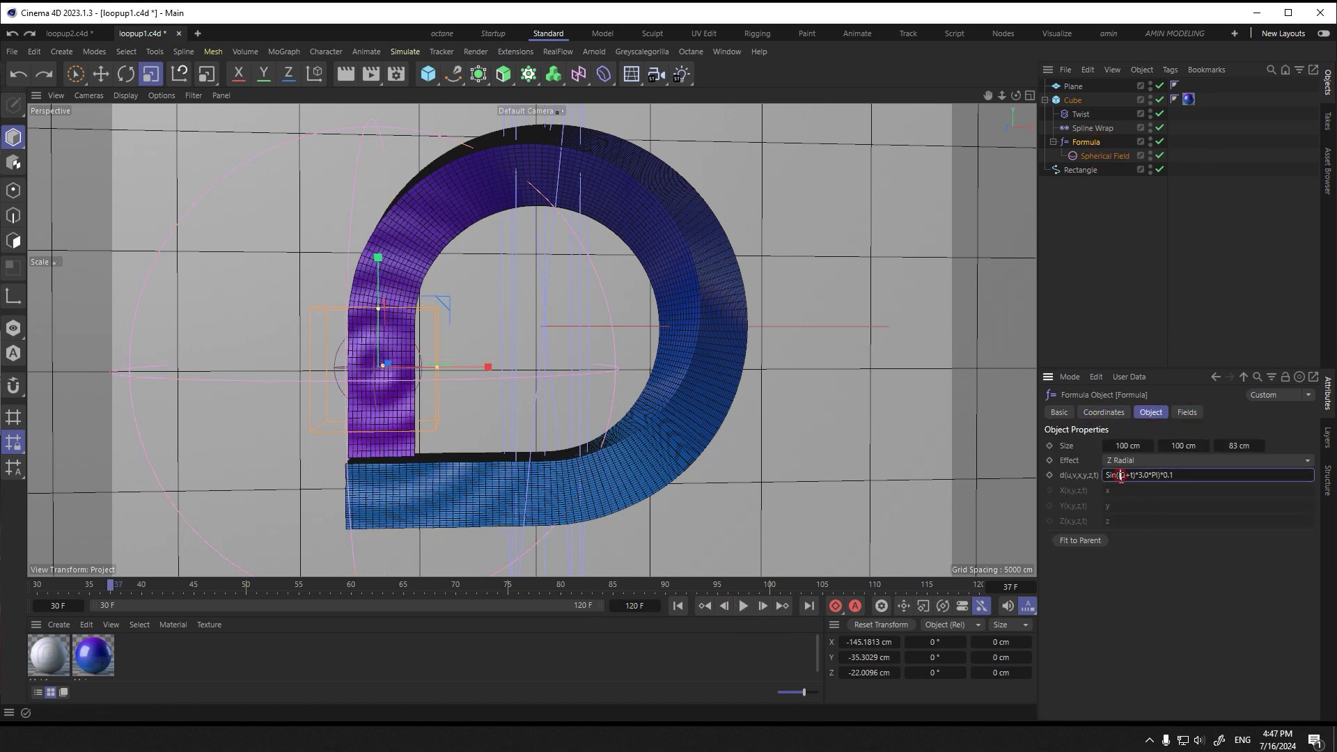
type("-")
left_click(743, 607)
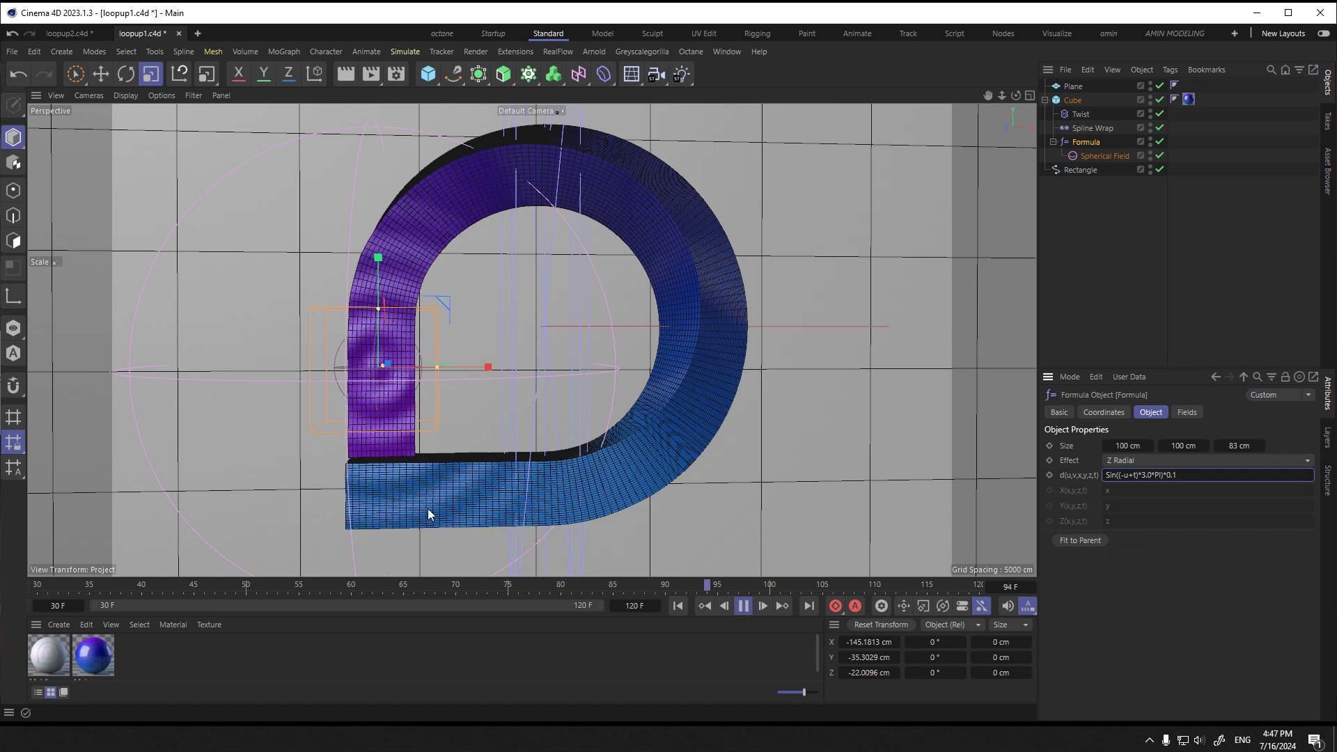
key("F8")
Step: Set the Formula deformer's Z size to 71 cm and play the animation
left_click_drag(1184, 447, 1233, 446)
key("ctrl+z")
left_click(742, 605)
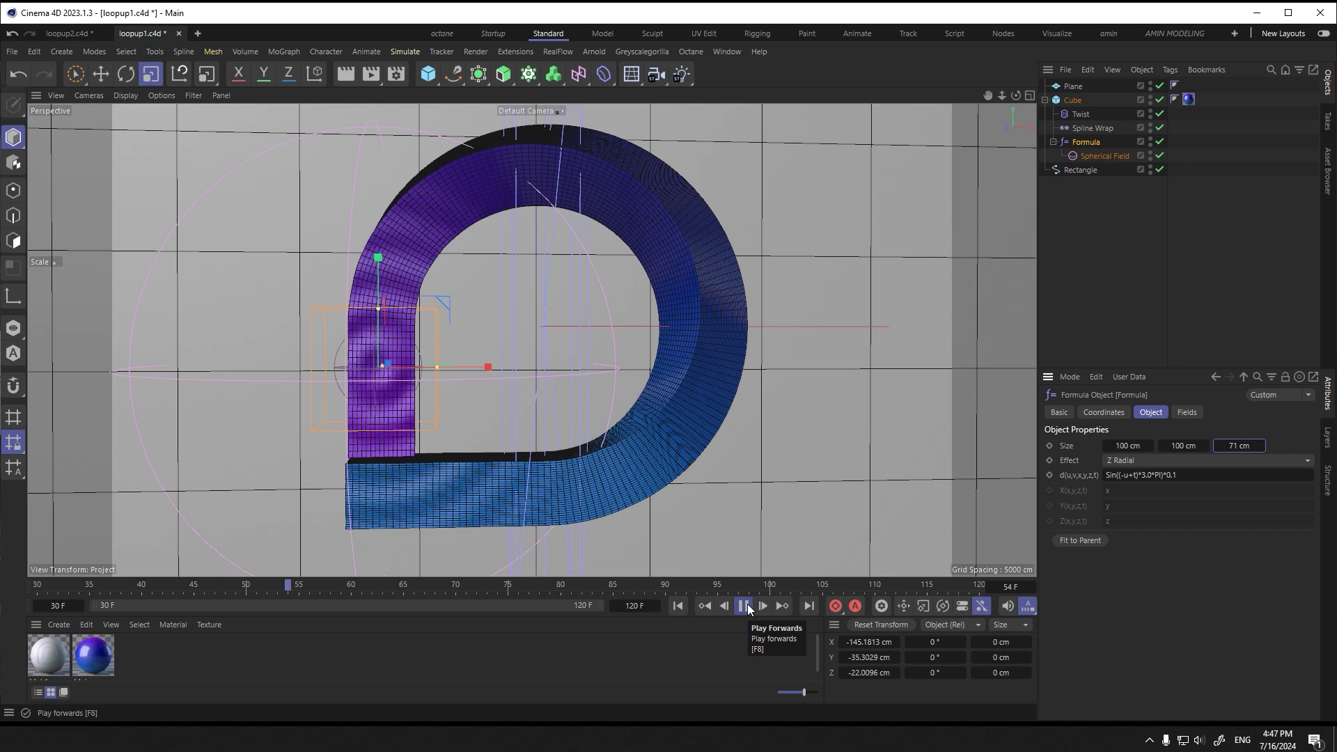
Step: Change the Formula deformer's Spherical Field to a Torus Field with its direction set to Z+
left_click(1251, 415)
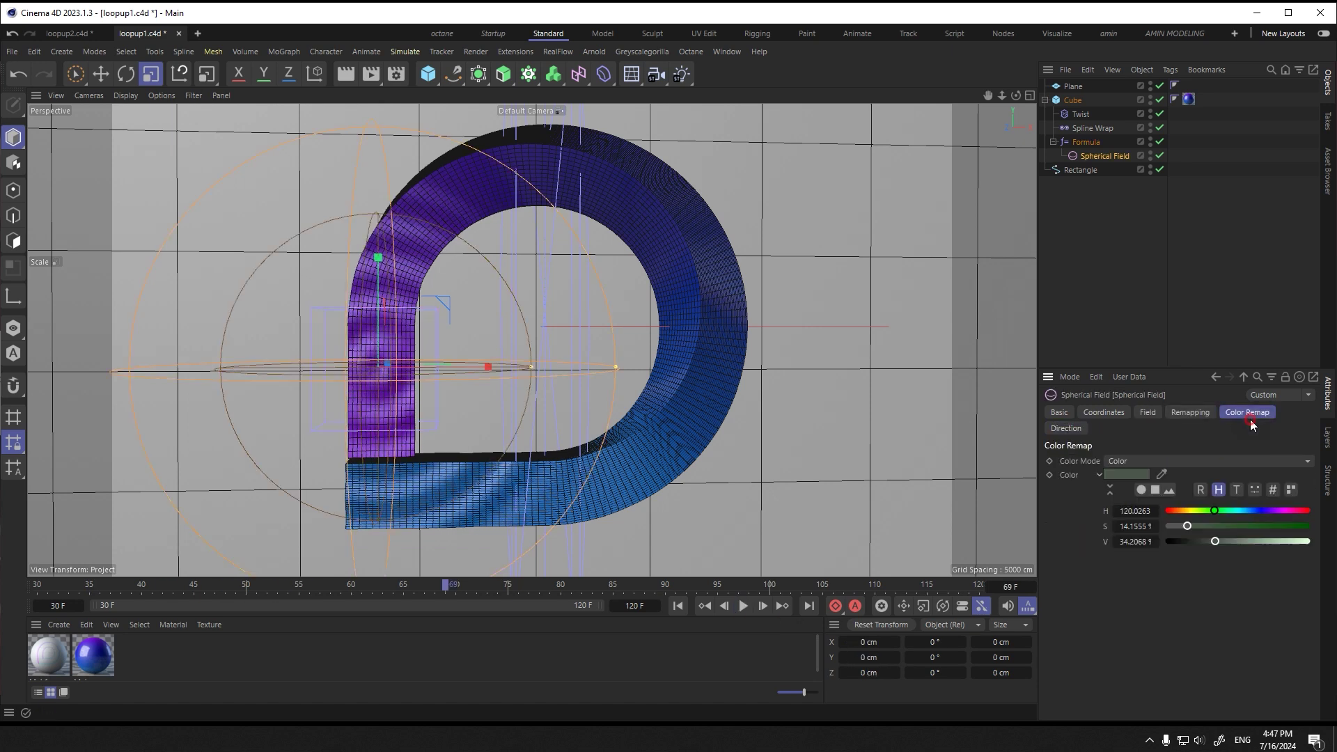
left_click(1190, 414)
left_click(1149, 415)
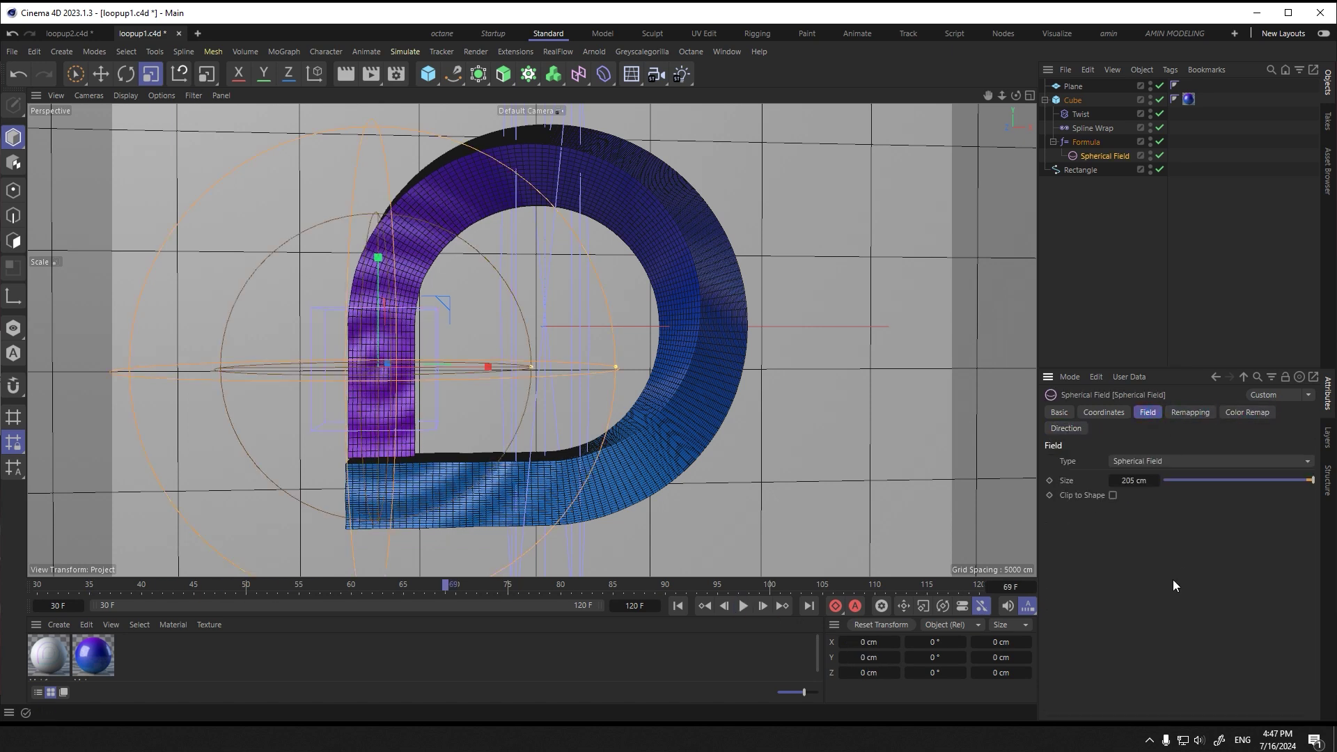
left_click(1139, 460)
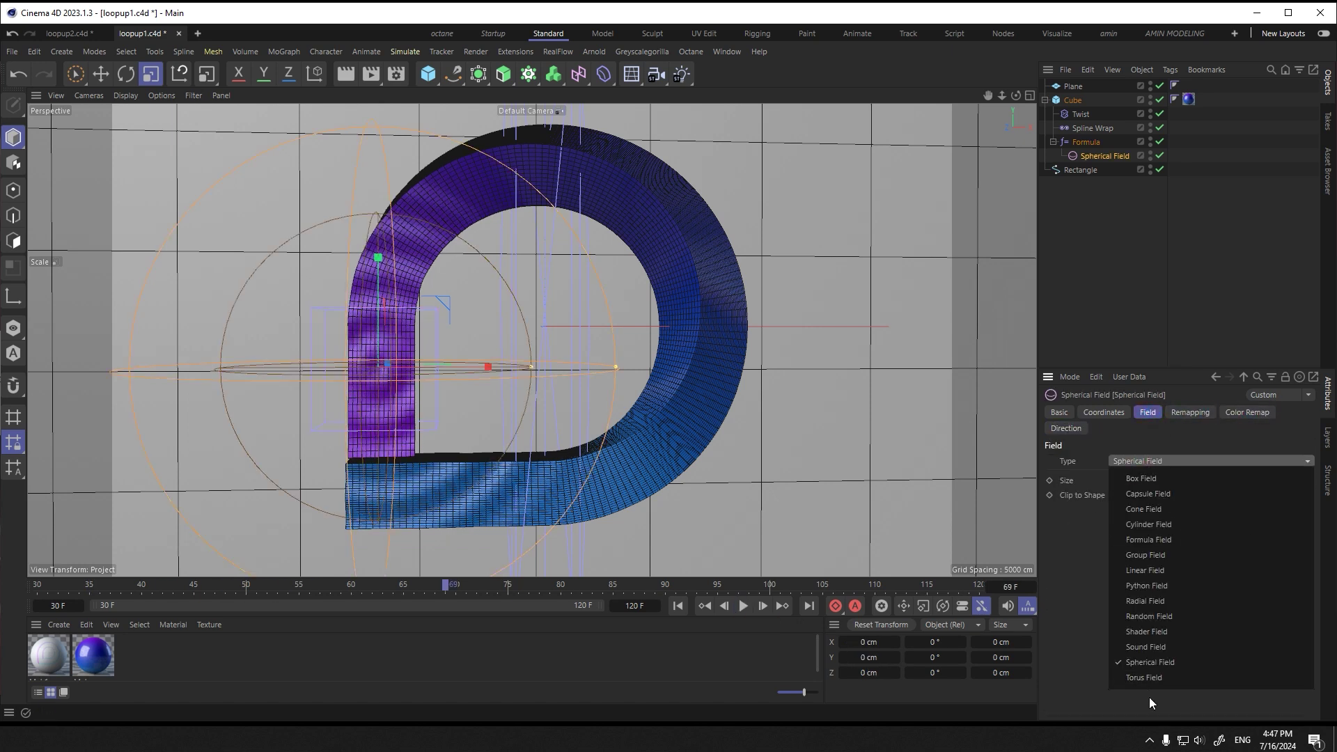
left_click(1146, 677)
left_click(1142, 511)
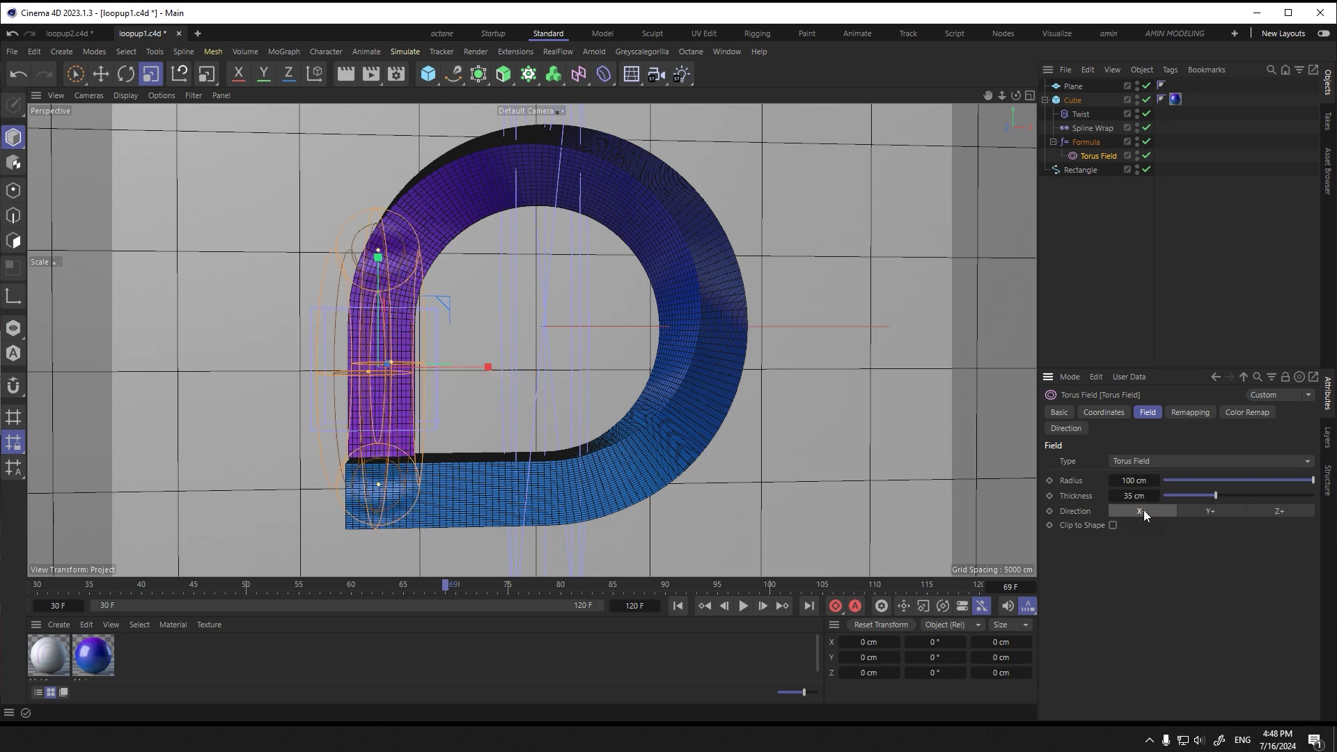
left_click(1302, 512)
Step: Resize the Torus Field to a radius of about 90.45 cm and a thickness of about 54.04 cm, and play the animation
left_click_drag(378, 478, 391, 434)
left_click(151, 73)
left_click_drag(557, 329, 896, 302)
left_click(1226, 289)
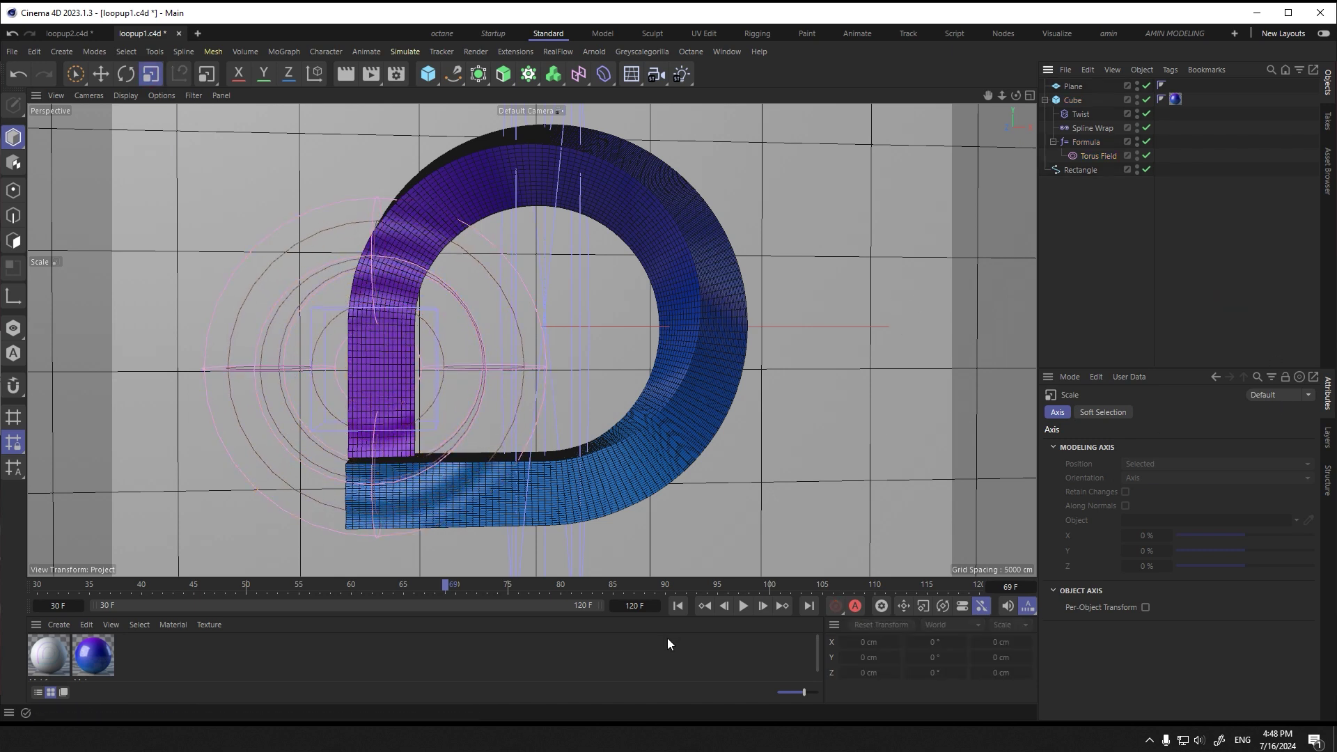
left_click(743, 606)
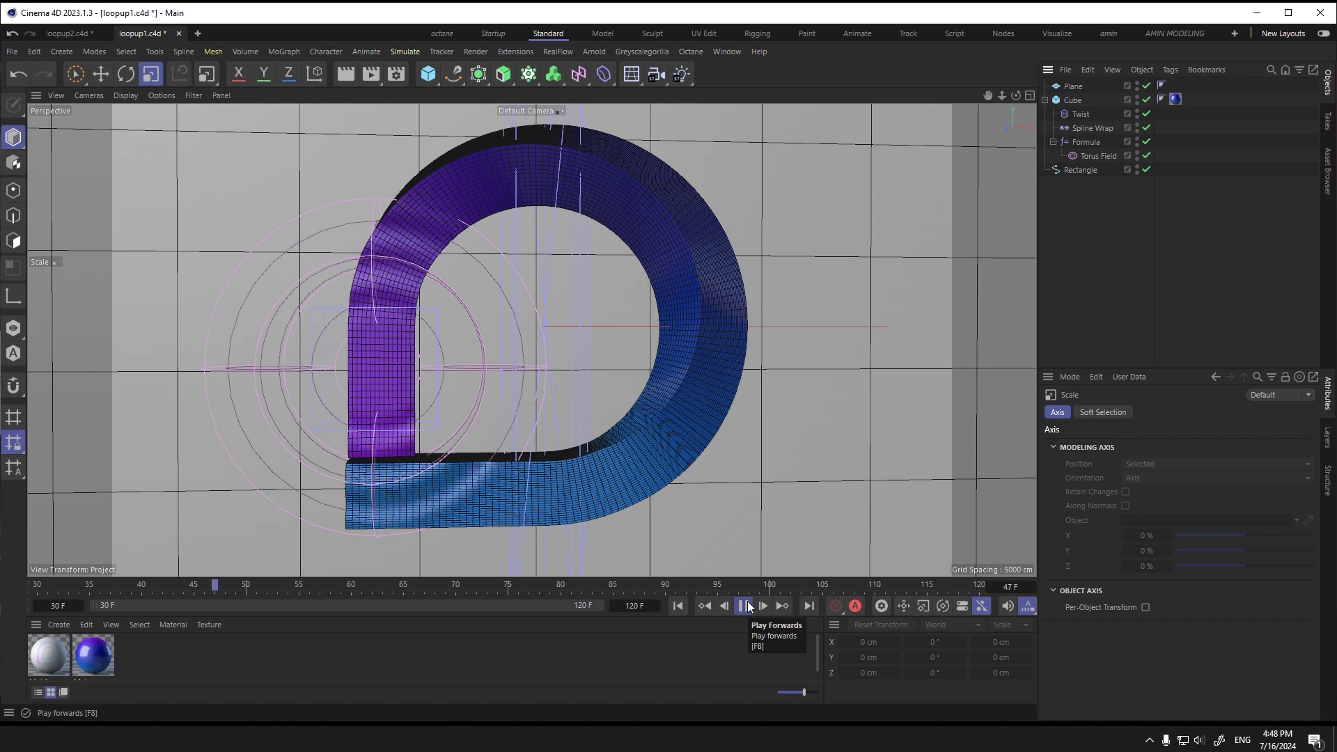
left_click(746, 606)
Step: Shrink the Torus Field's inner falloff zone, extend the animation's end to 121 F and play it
left_click(491, 345)
mouse_move(442, 372)
left_mouse_down()
mouse_move(407, 369)
mouse_move(463, 370)
left_mouse_up()
left_click(658, 603)
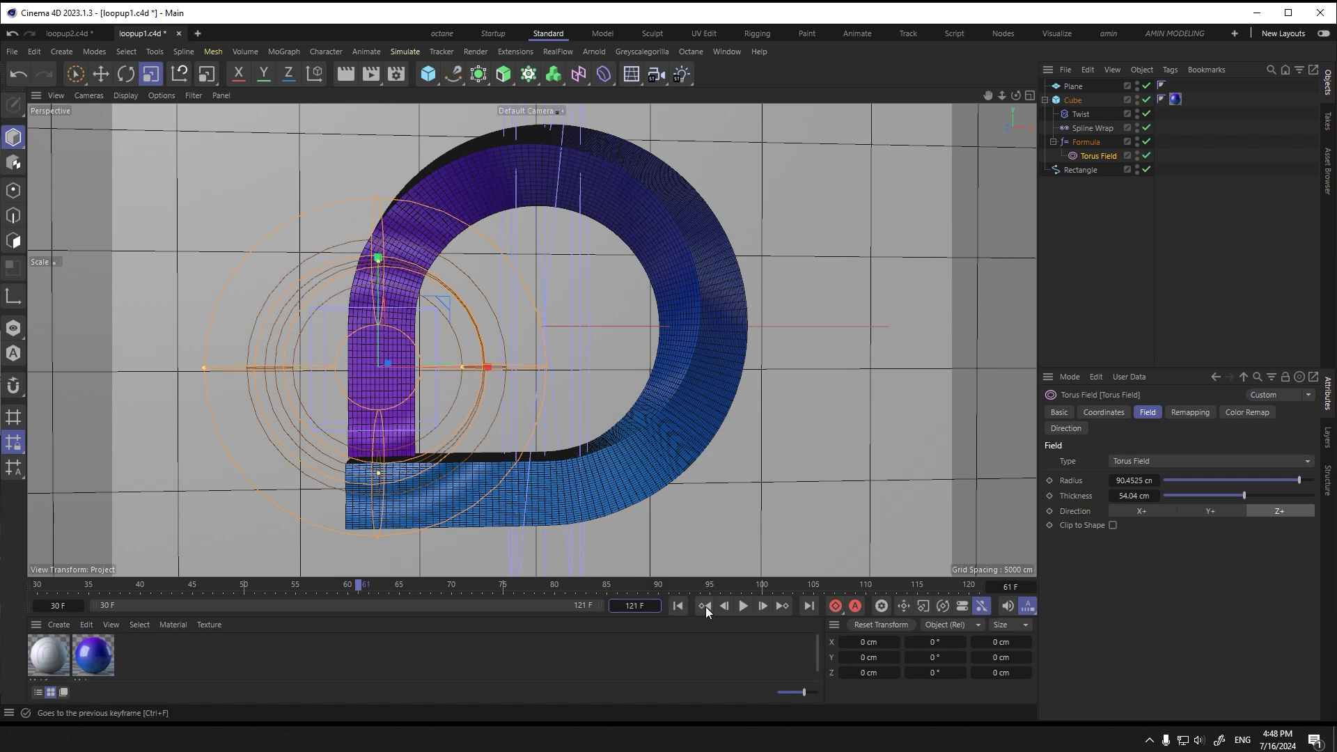
left_click(743, 606)
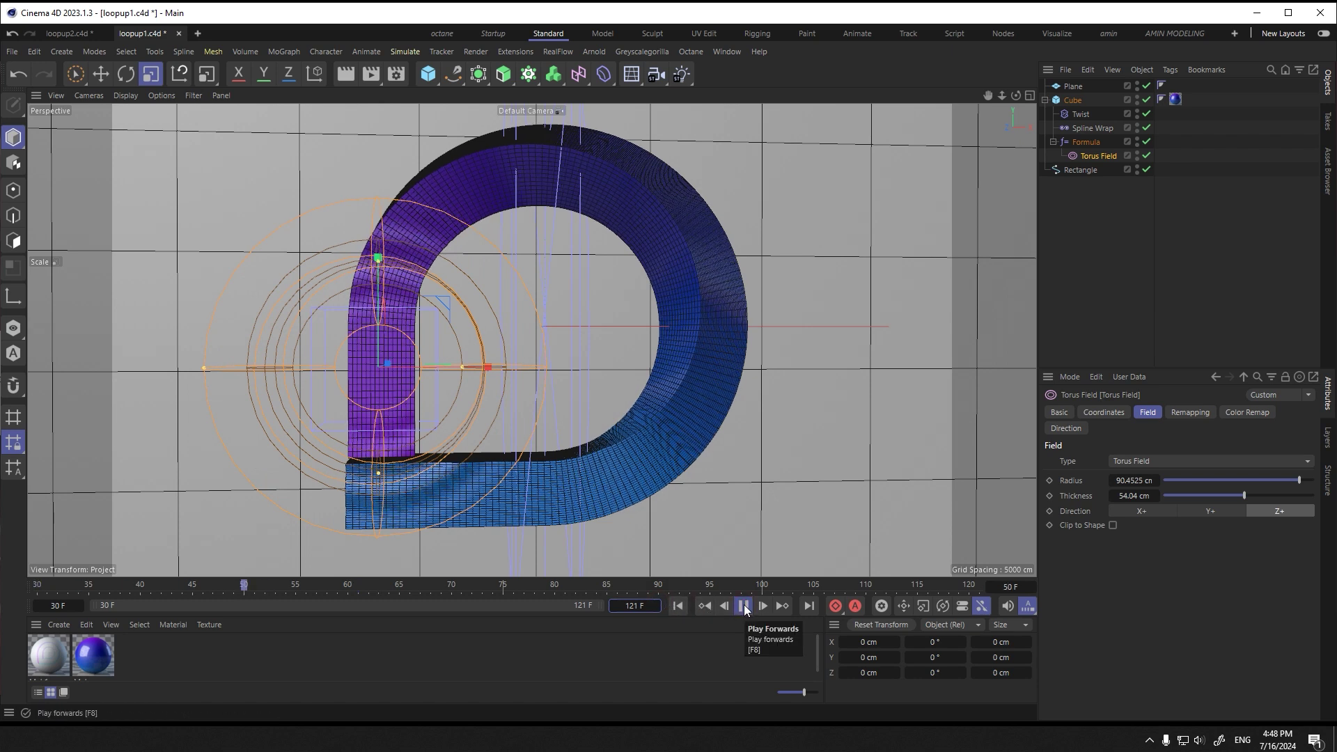
left_click(743, 606)
Step: Set the Torus Field's radius to 59 cm and thickness to 64 cm, and play the animation from the first frame
left_click_drag(1298, 480, 1259, 496)
left_click(678, 607)
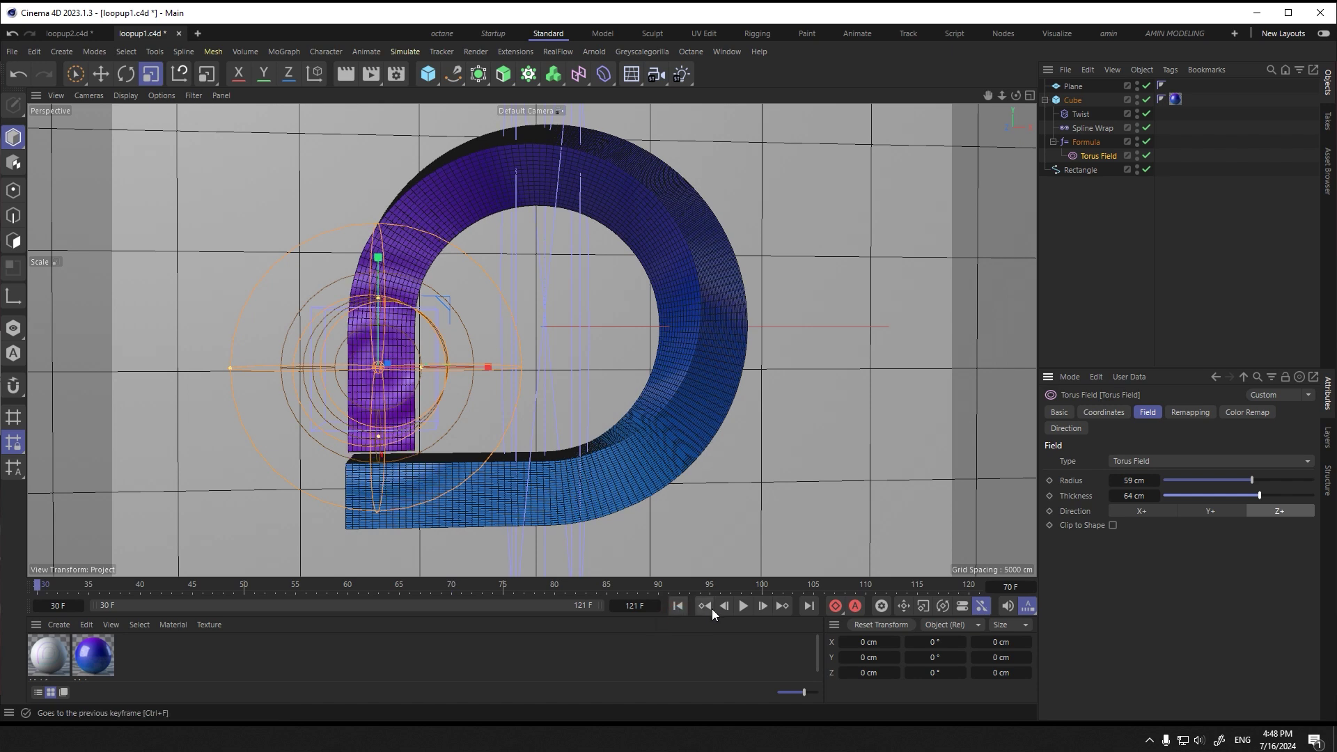
left_click(745, 606)
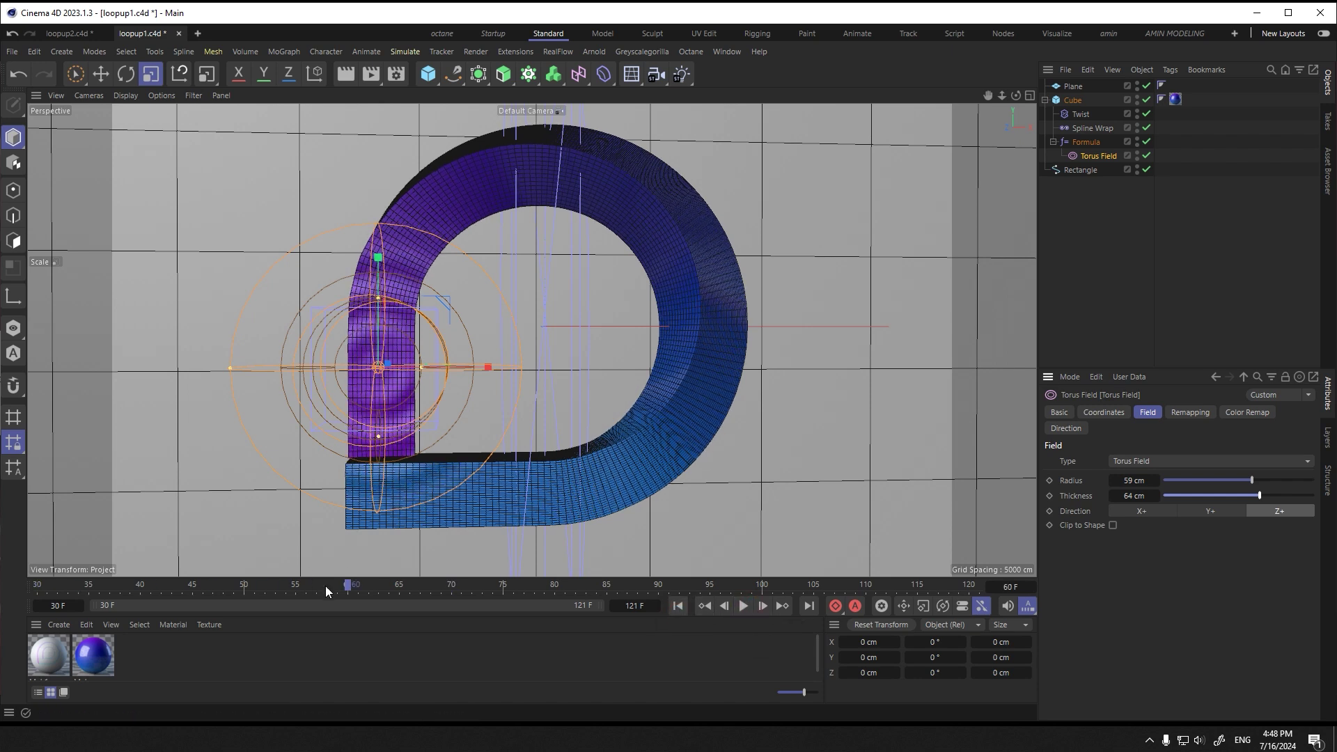
Step: Keyframe the Torus Field's radius at 70 cm on frame 30 and 140 cm on frame 75, and play the animation
left_click_drag(1238, 481, 1269, 483)
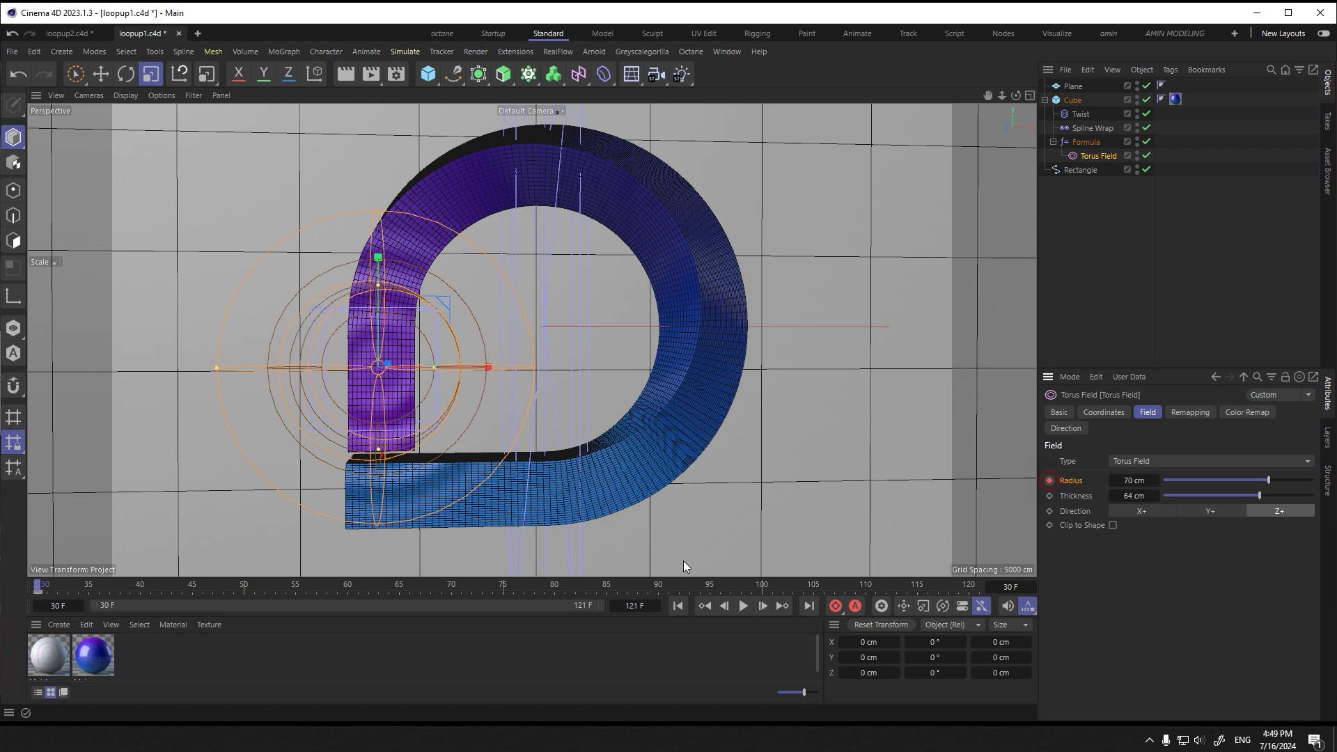
left_click_drag(35, 587, 500, 596)
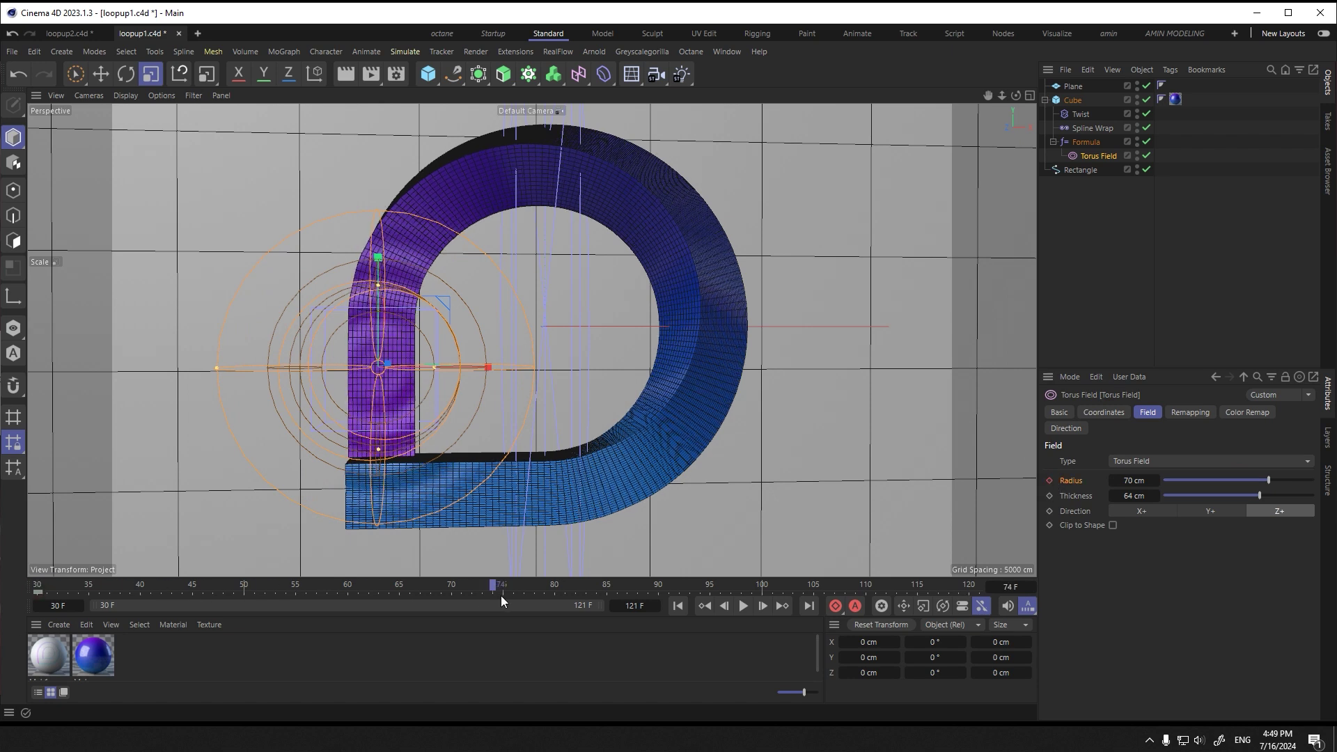
left_click_drag(1269, 481, 1313, 481)
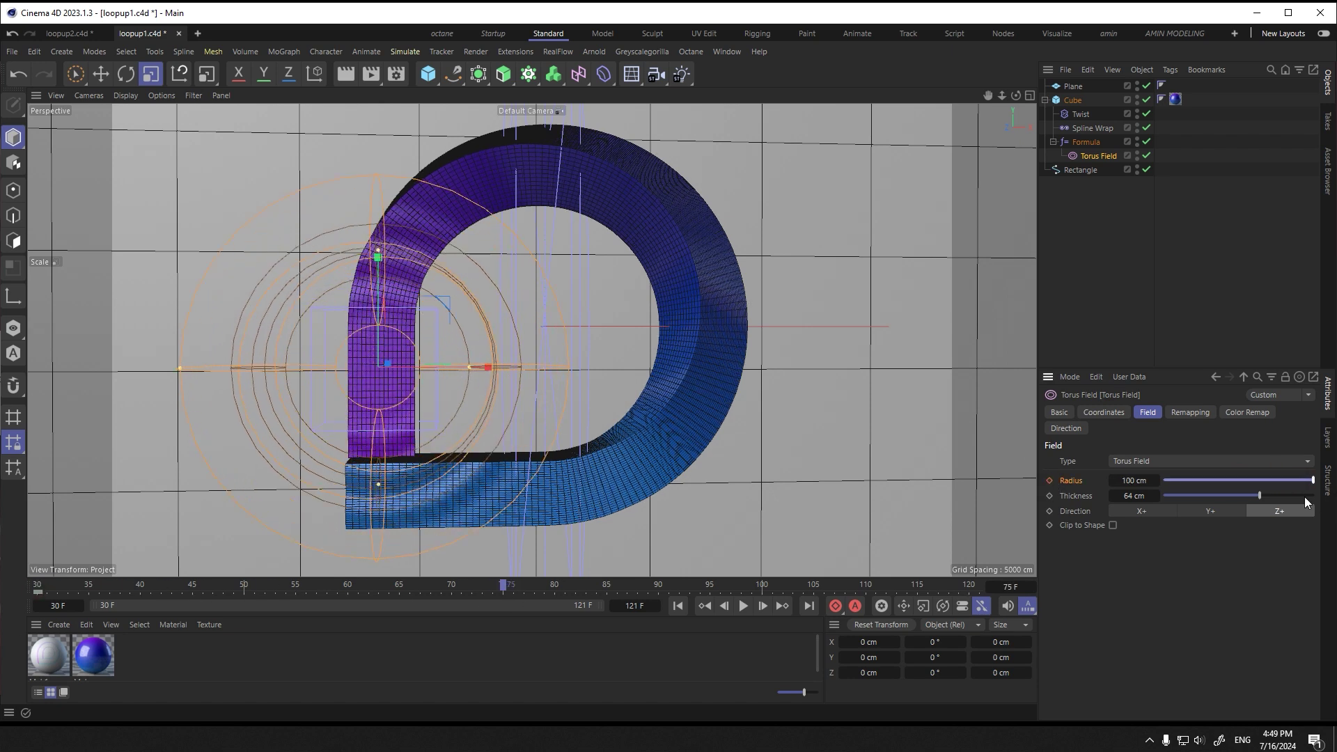
mouse_move(1114, 481)
left_mouse_down()
mouse_move(1155, 480)
mouse_move(1121, 486)
left_mouse_up()
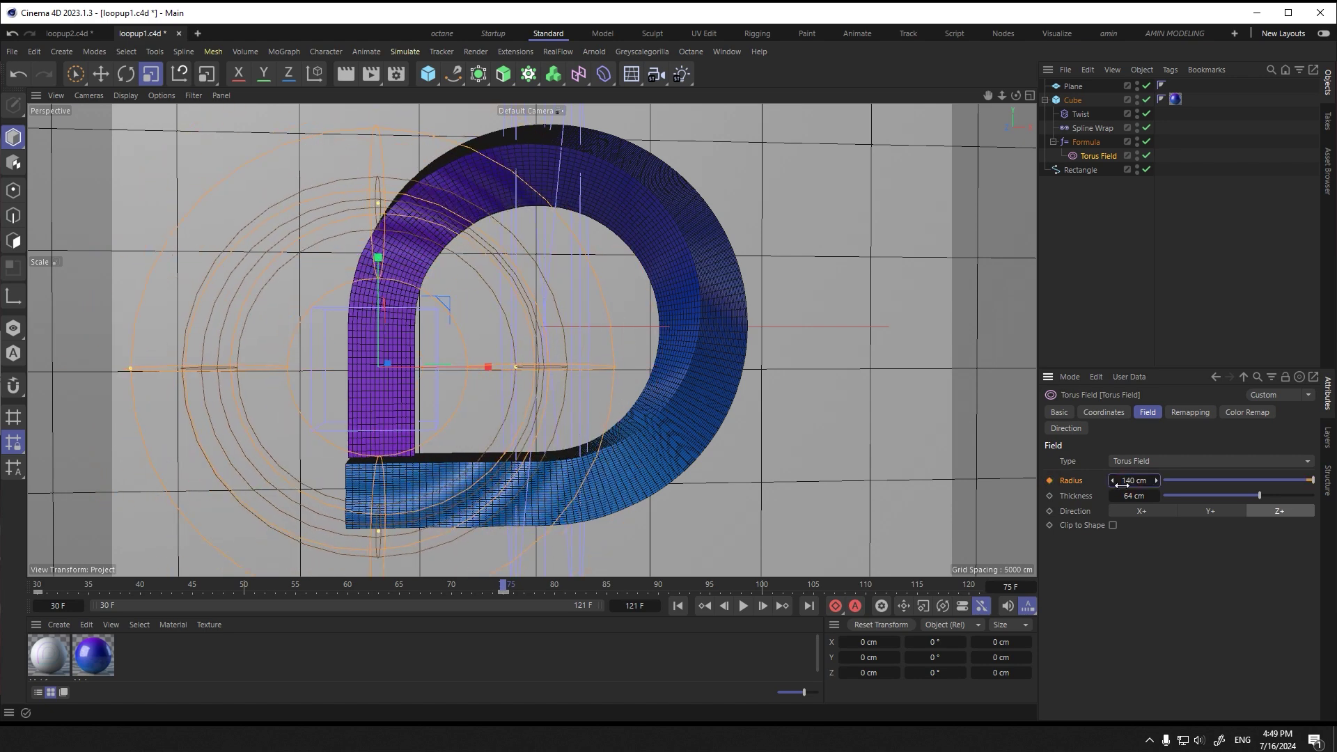
key("shift+f")
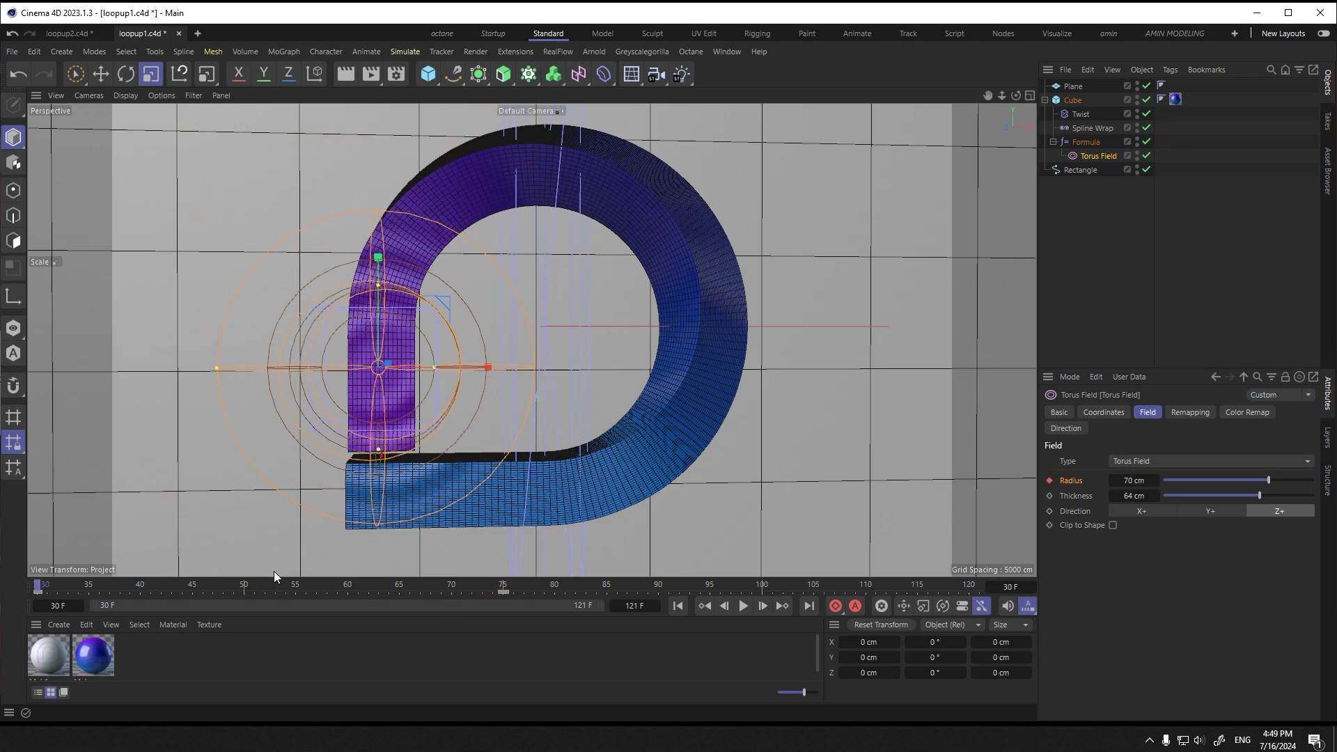
left_click(743, 607)
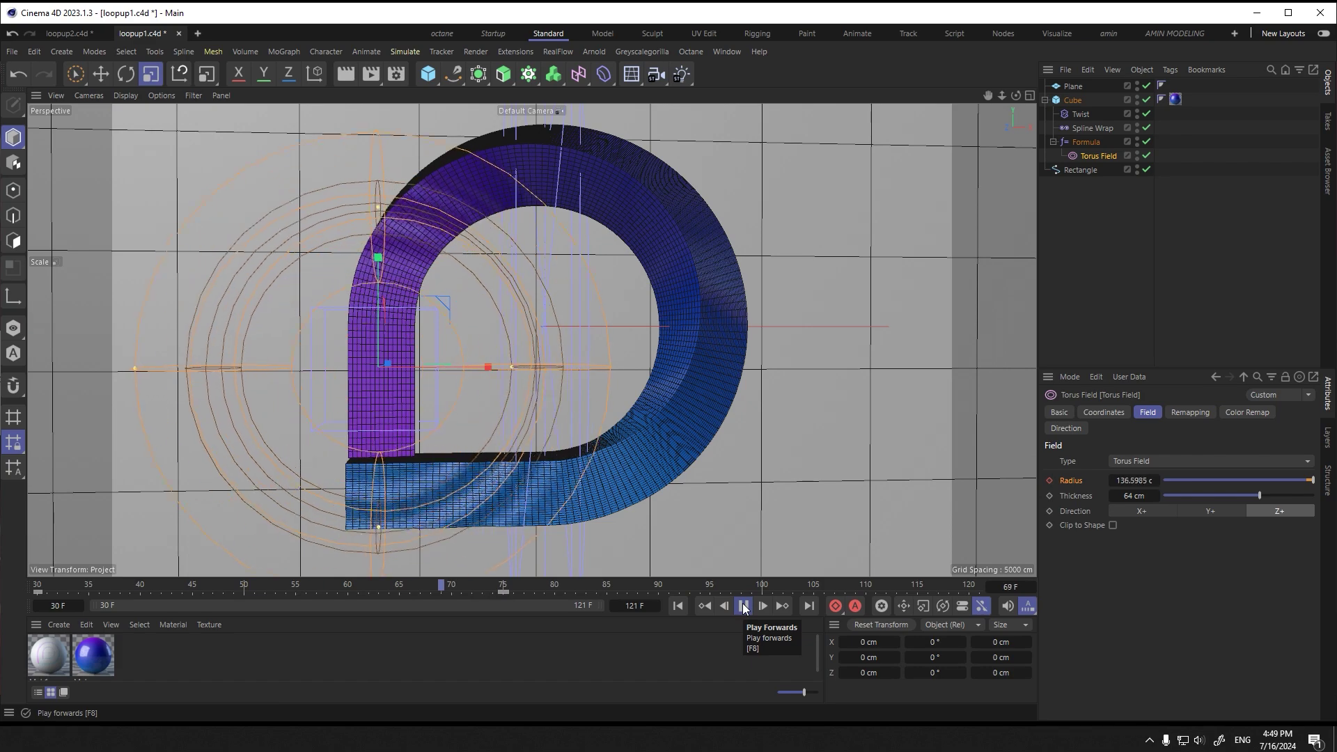
left_click(743, 607)
Step: Keyframe the Formula deformer's Z size at 71 cm on frame 55 and 0 cm on frame 70, and play the animation
left_click_drag(502, 585, 293, 588)
left_click(1085, 141)
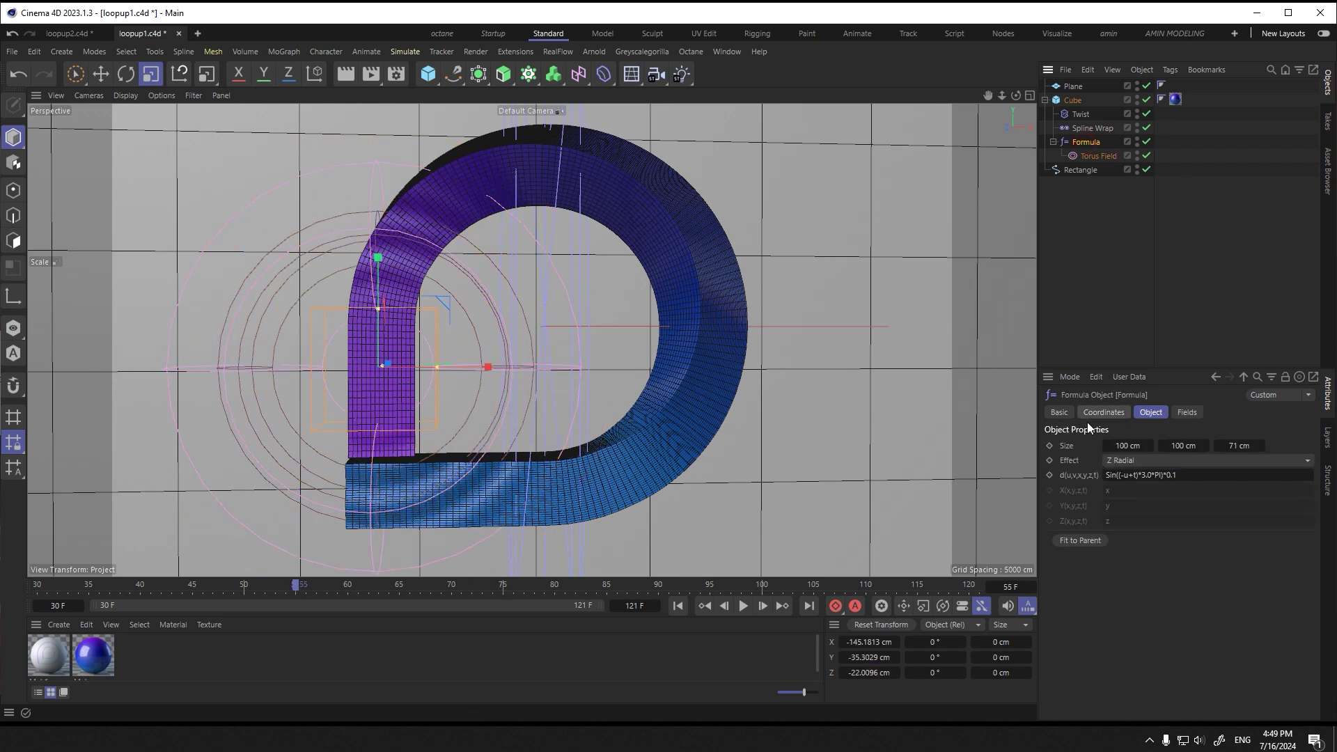
mouse_move(1236, 444)
left_mouse_down()
mouse_move(1197, 444)
mouse_move(1229, 445)
left_mouse_up()
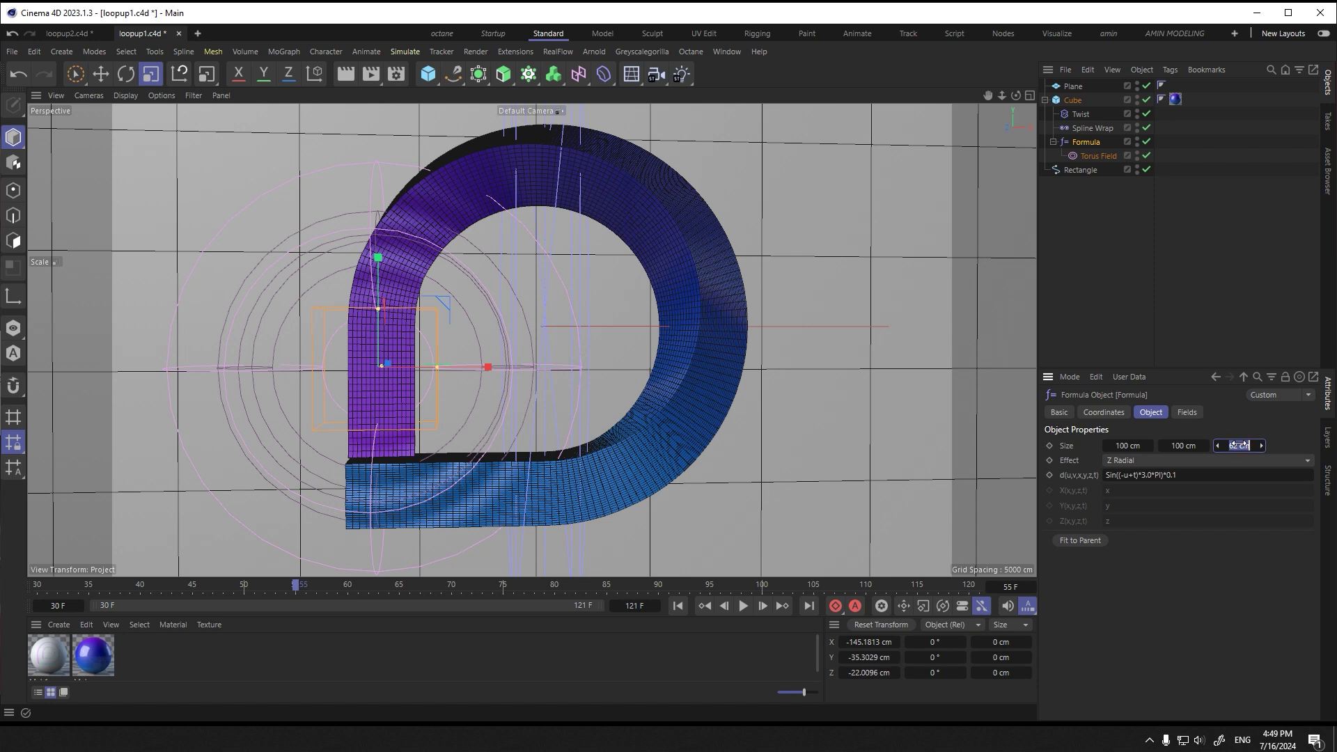
key("Return")
left_click_drag(298, 589, 453, 595)
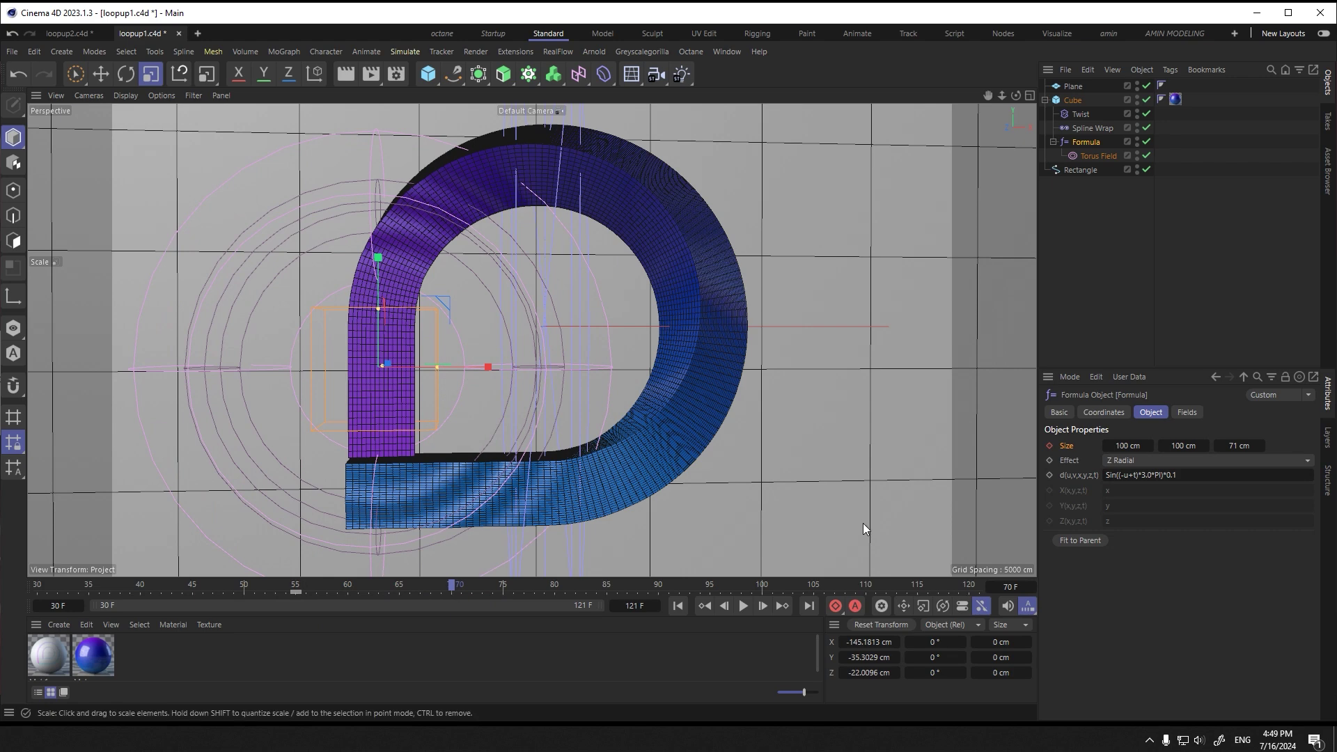
left_click(1207, 579)
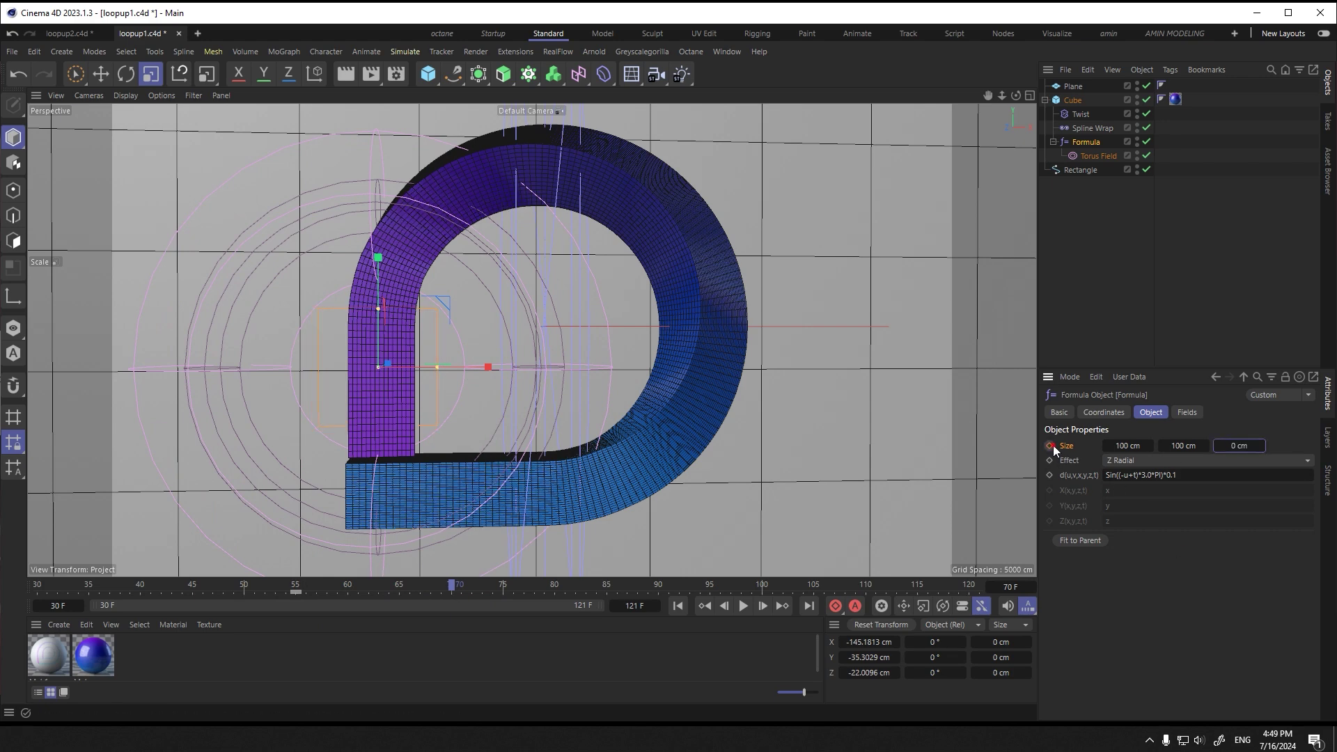
left_click_drag(460, 588, 38, 589)
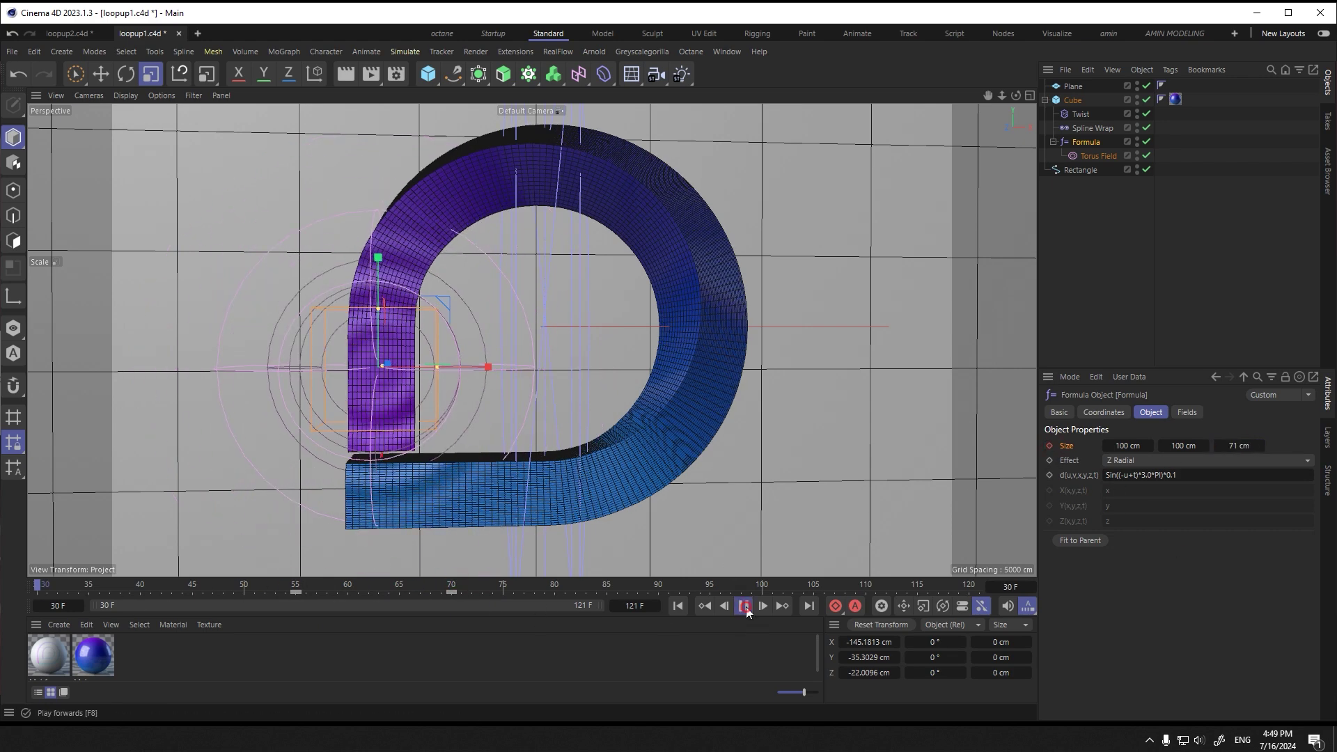
left_click(745, 606)
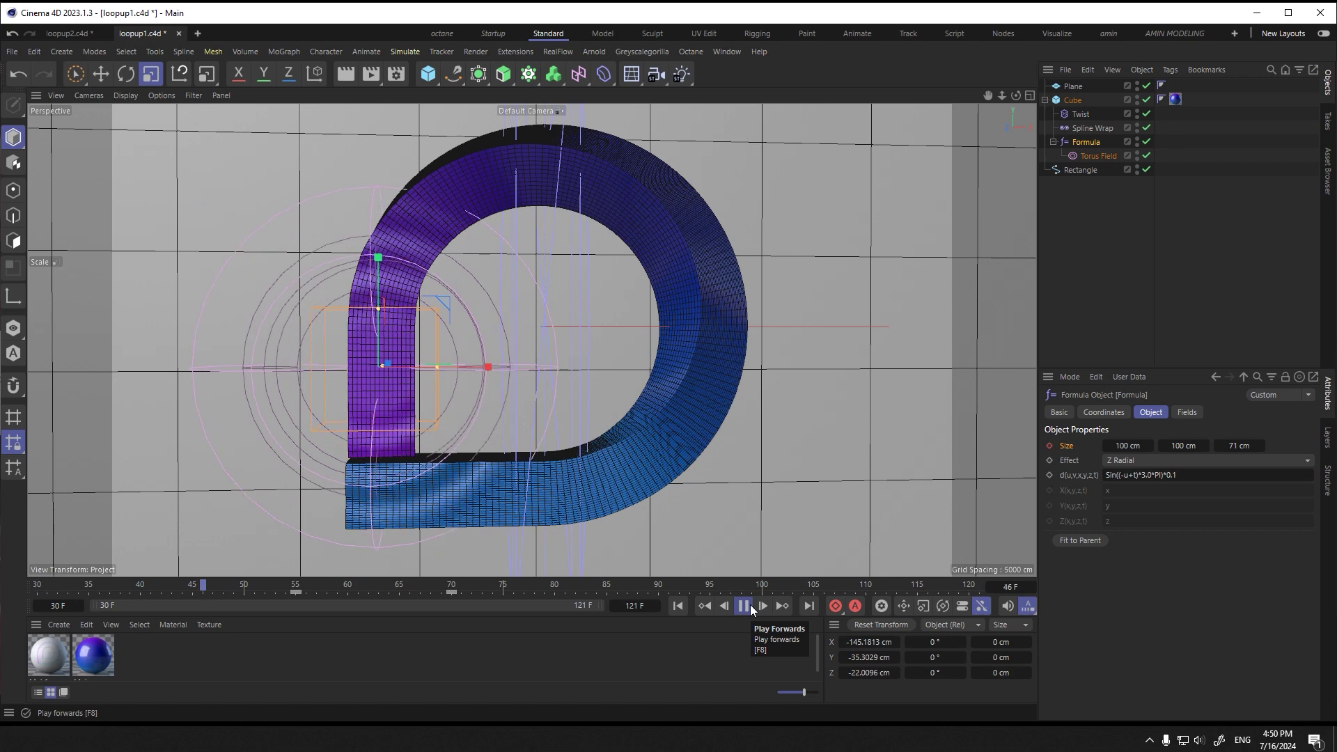
left_click(750, 609)
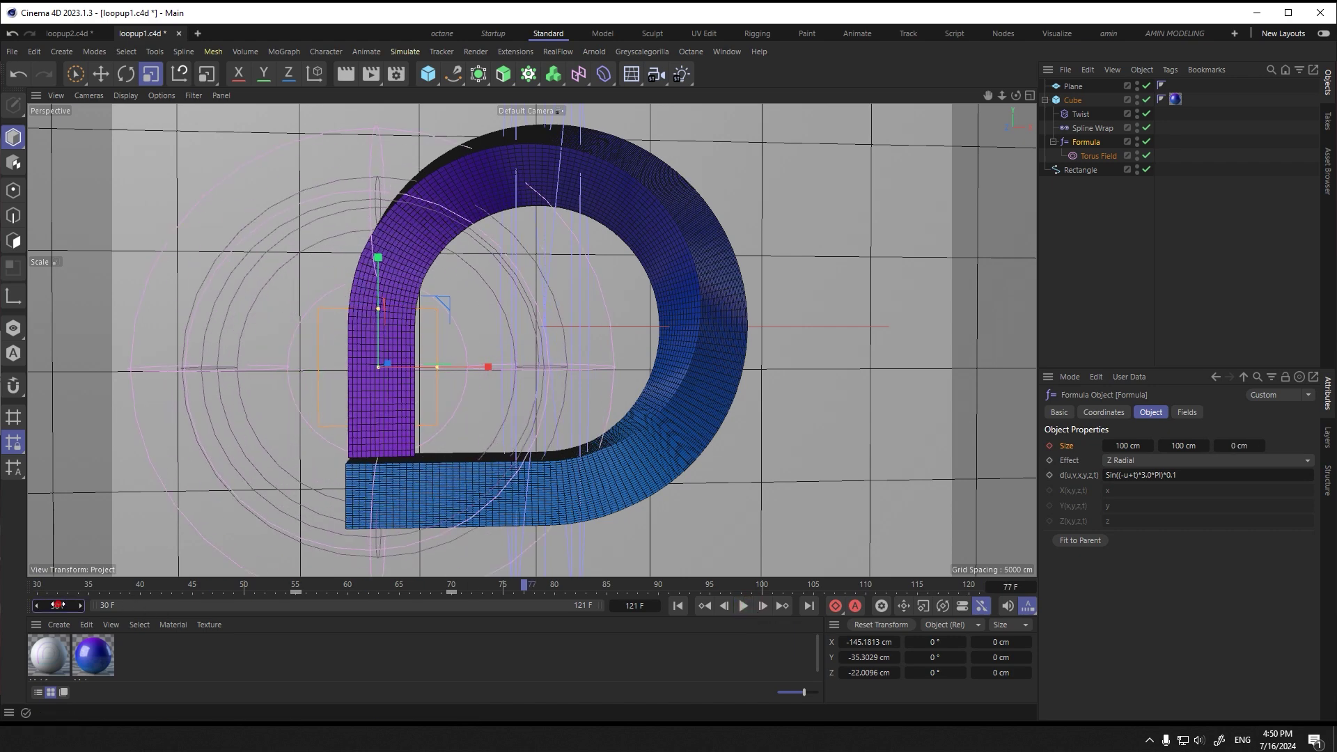
Step: Set the animation's start to 0 F and play it from the first frame
type("0")
key("Return")
left_click(694, 607)
left_click(743, 606)
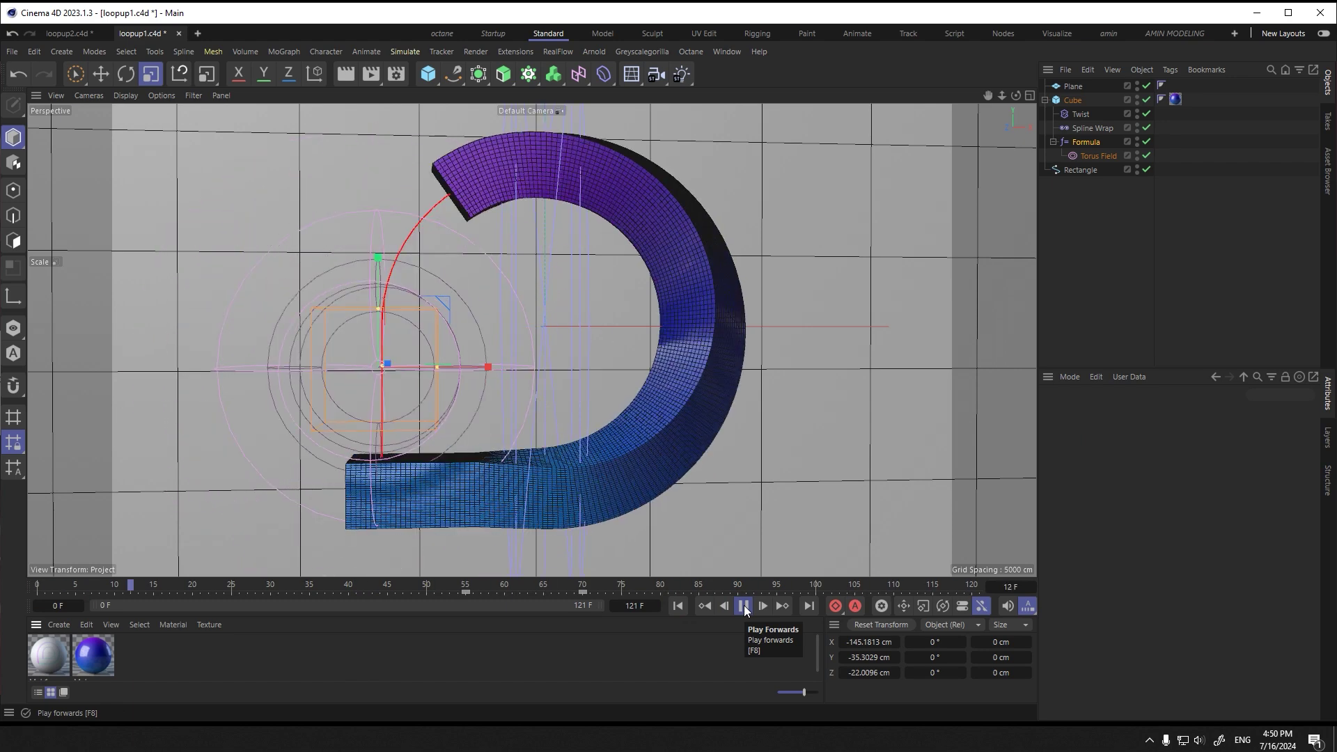
left_click(744, 606)
Step: Try keyframing the Torus Field's radius at 0 cm on frame 31, and play the animation
left_click_drag(335, 587, 282, 592)
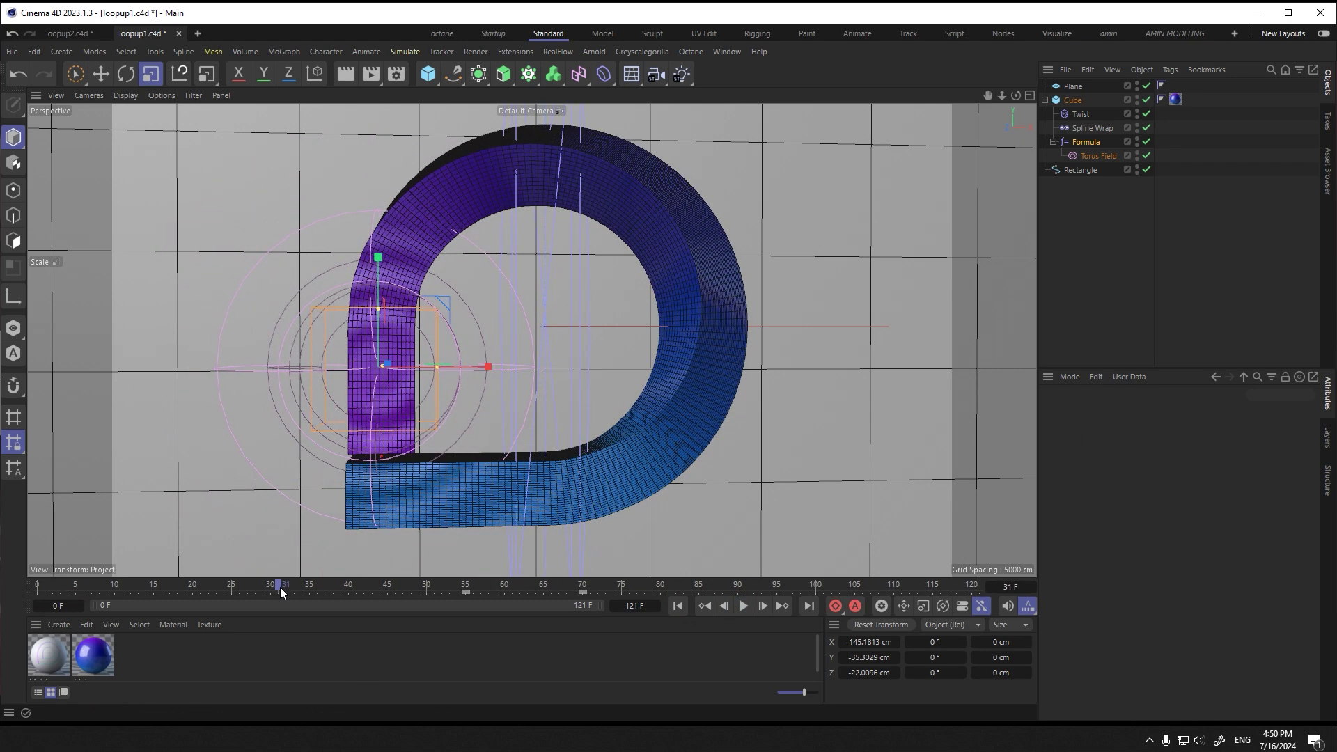
left_click(1090, 156)
left_click_drag(1268, 479, 1101, 479)
left_click(1049, 481)
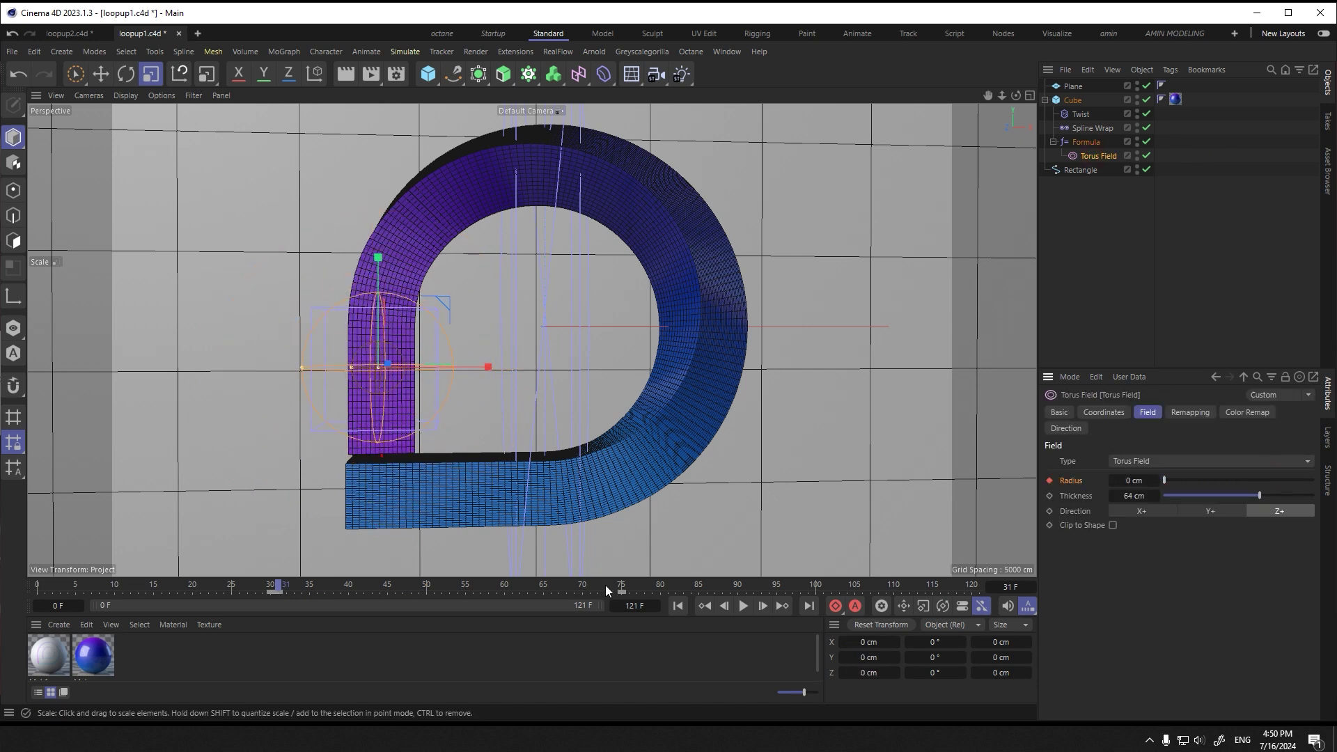
left_click(743, 605)
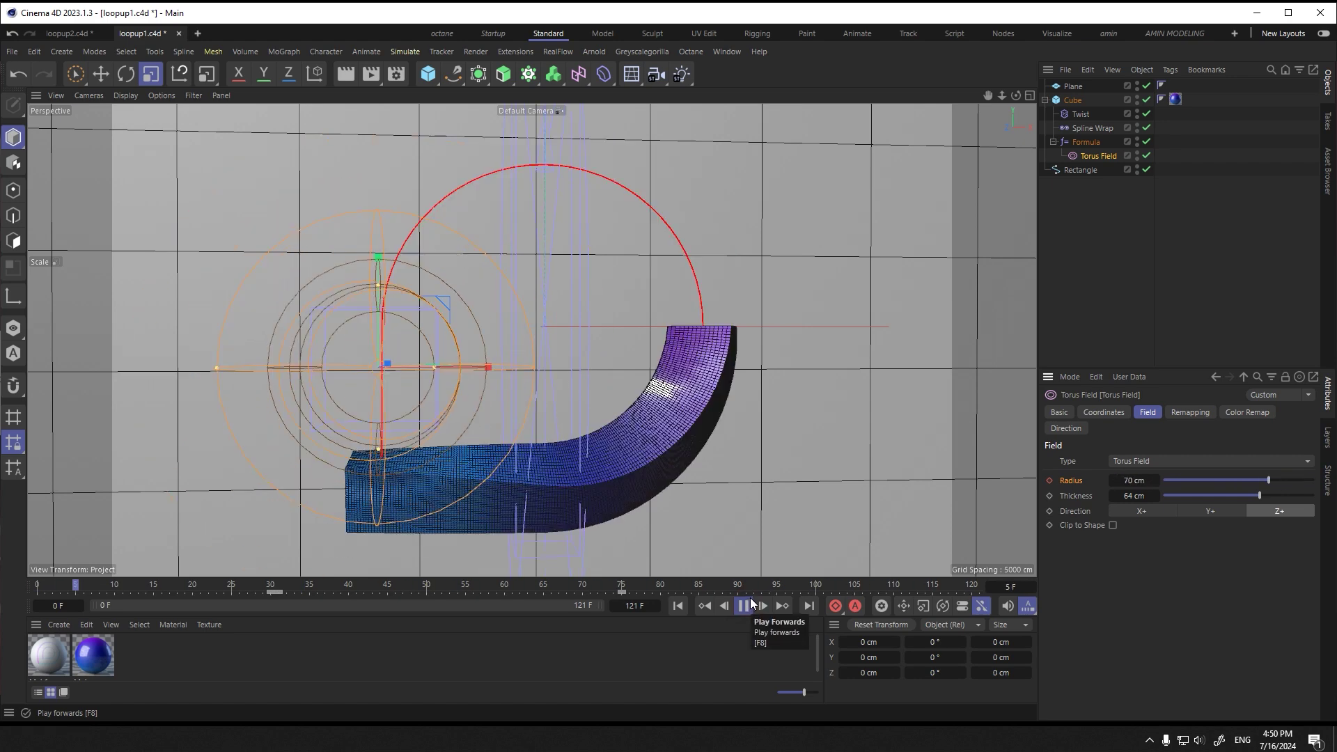
left_click(749, 603)
Step: Keyframe the Formula deformer's Z size at 0 cm on frame 33 and 71 cm on frame 35, and play the animation
left_click_drag(442, 587, 271, 586)
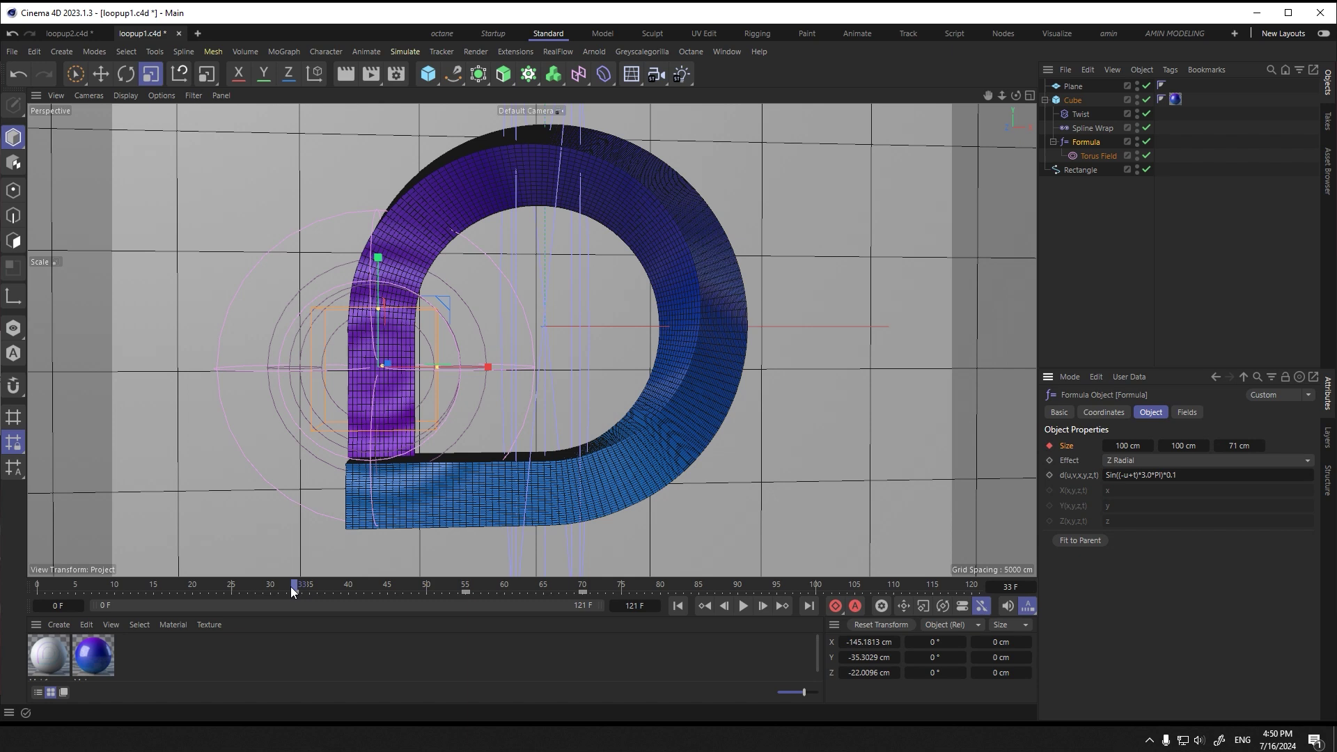
left_click(294, 592)
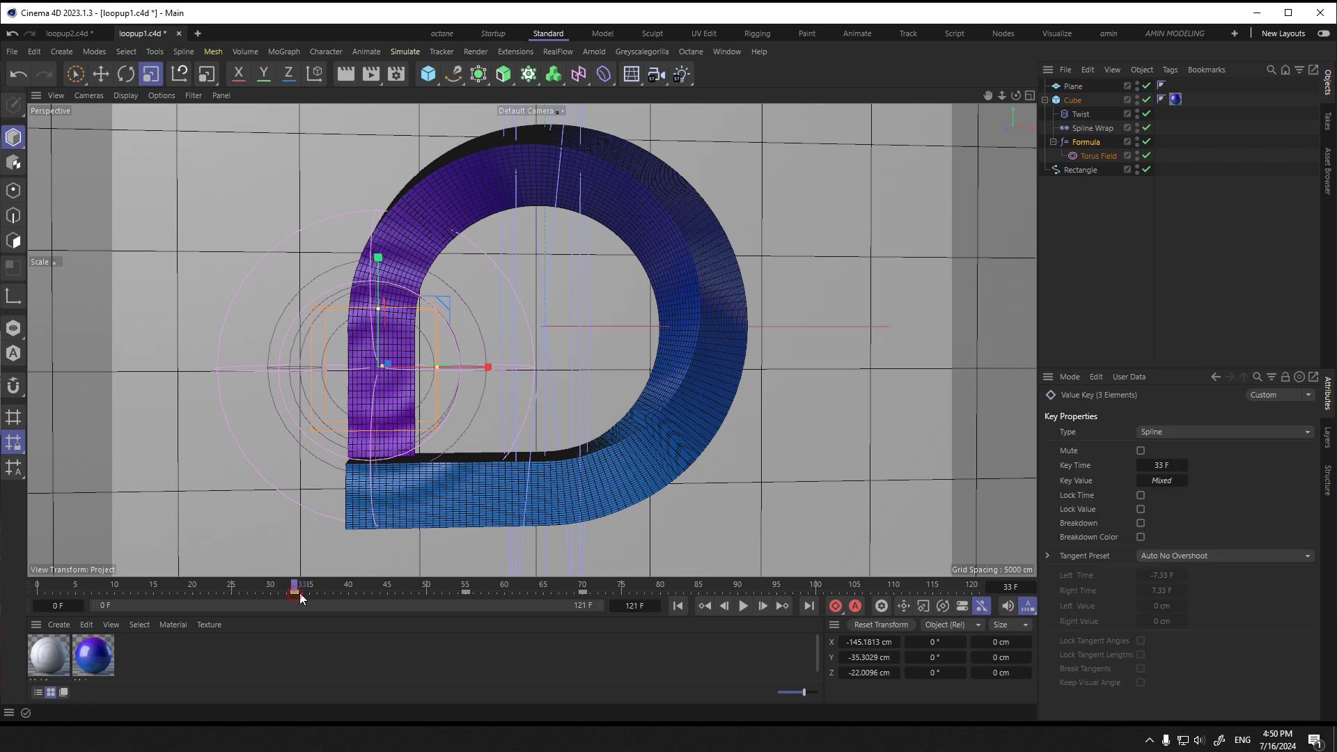
left_click(1087, 143)
type("0")
key("Return")
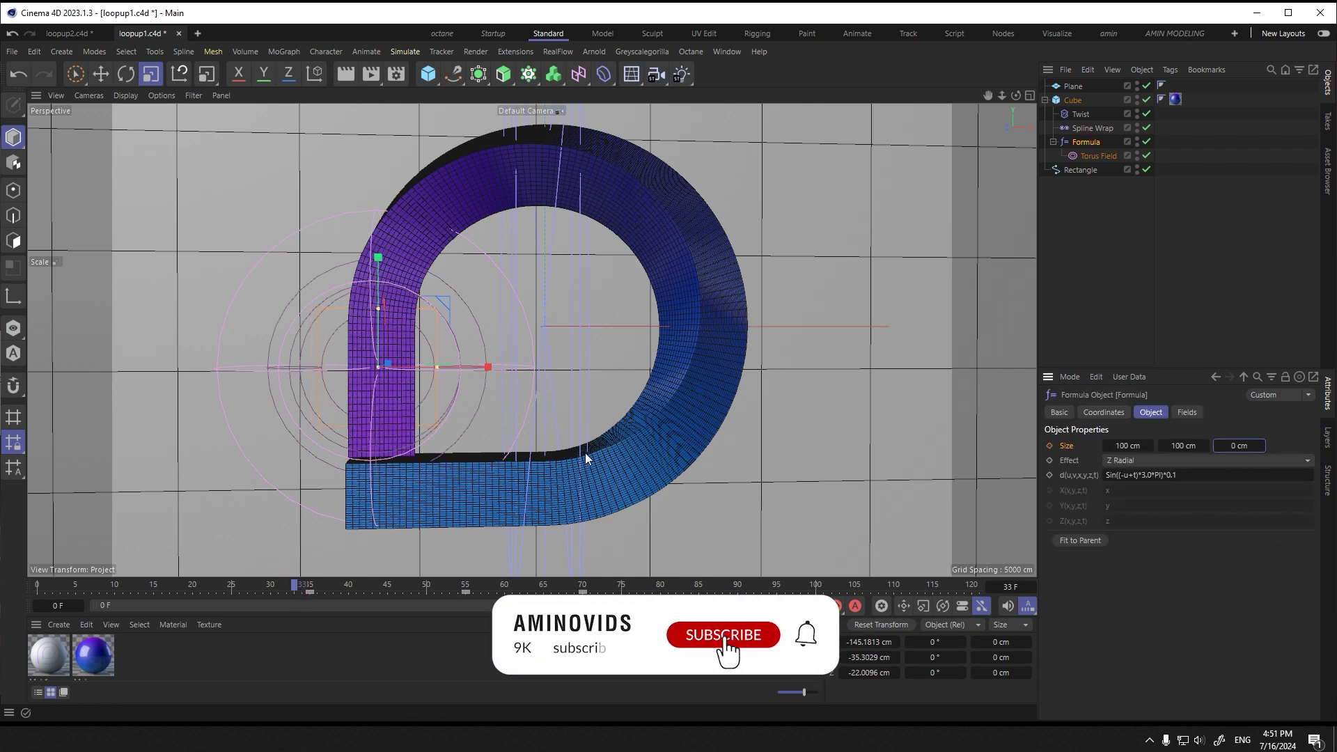
left_click(1049, 445)
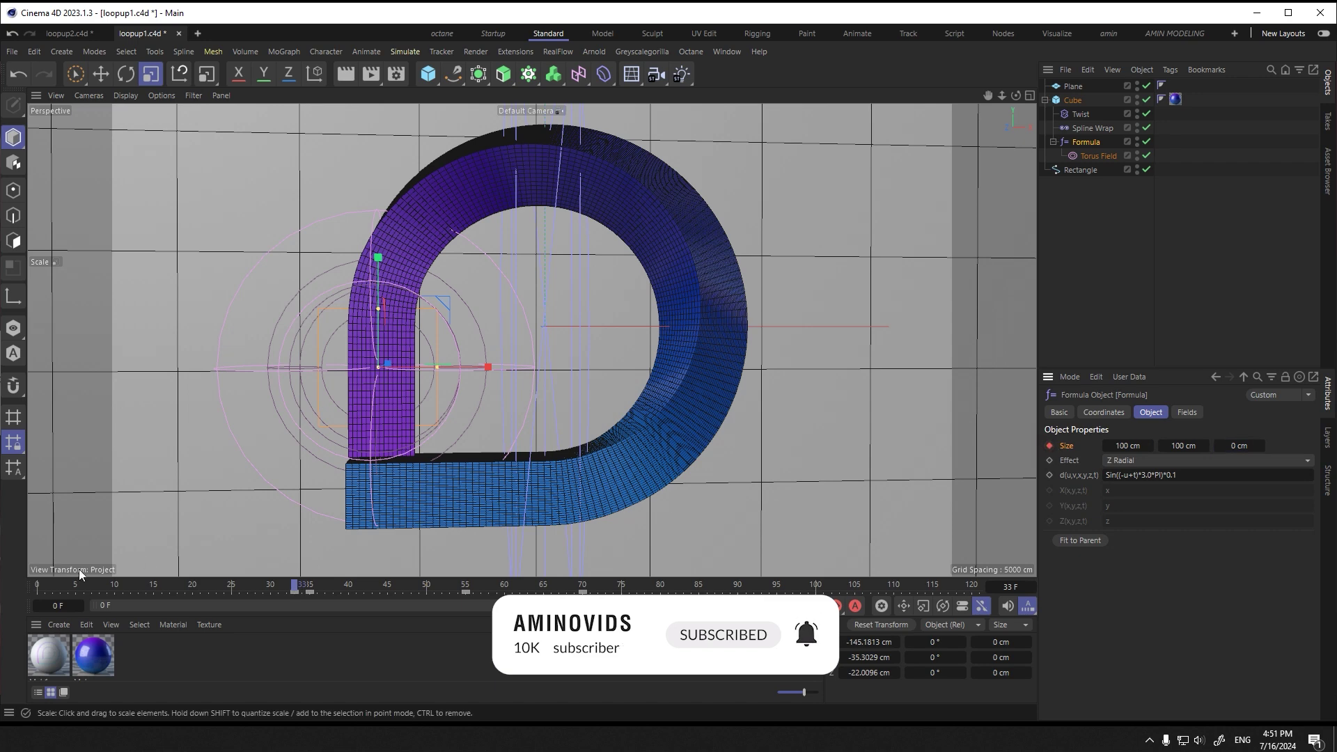
left_click(39, 584)
left_click(743, 605)
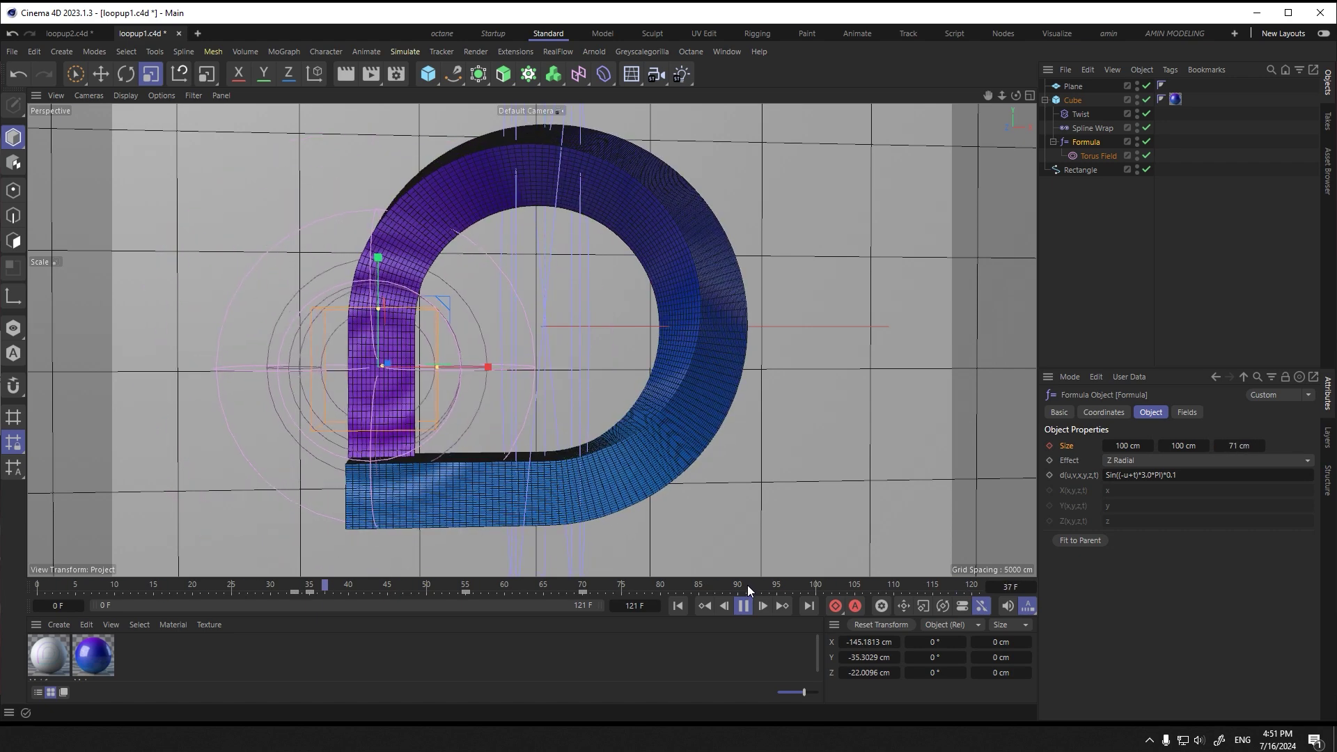
left_click(743, 606)
Step: Shift all four Formula size keys together so the first sits on frame 50, and play the animation
left_click_drag(248, 589, 585, 599)
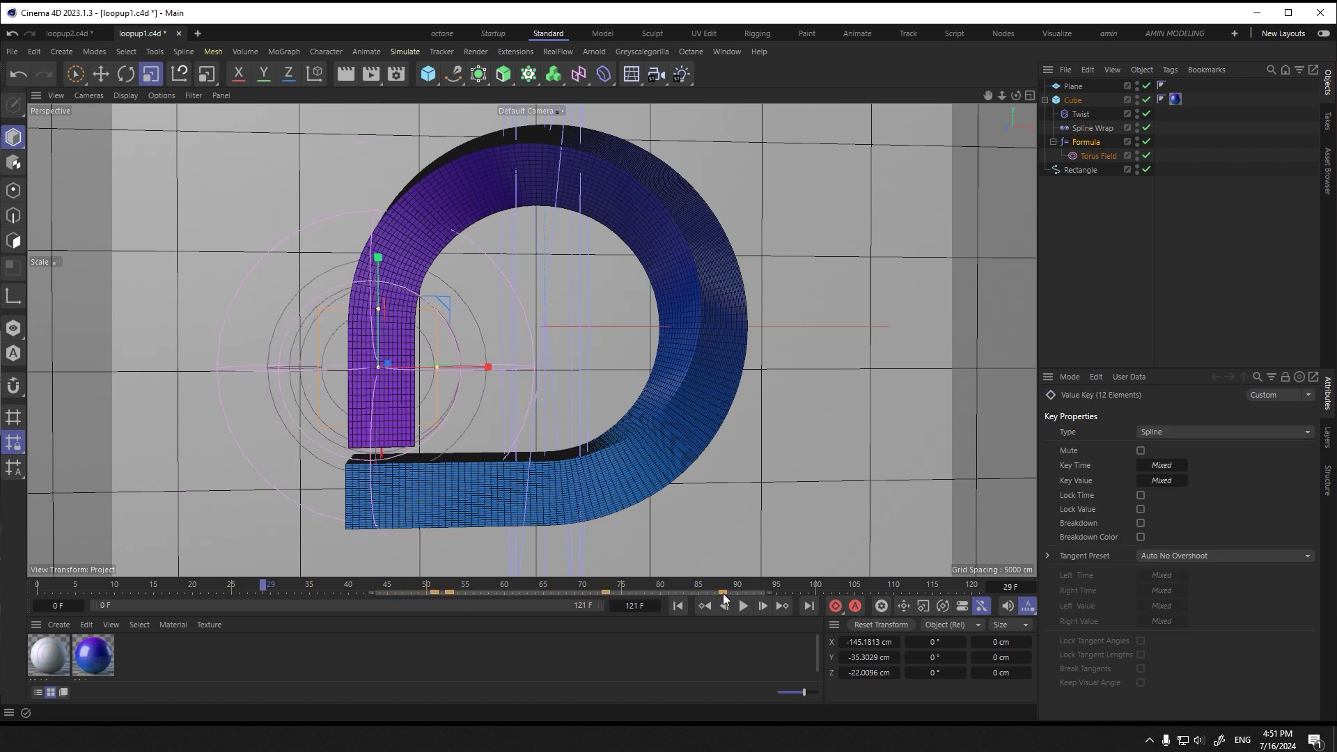
left_click(698, 606)
left_click(742, 606)
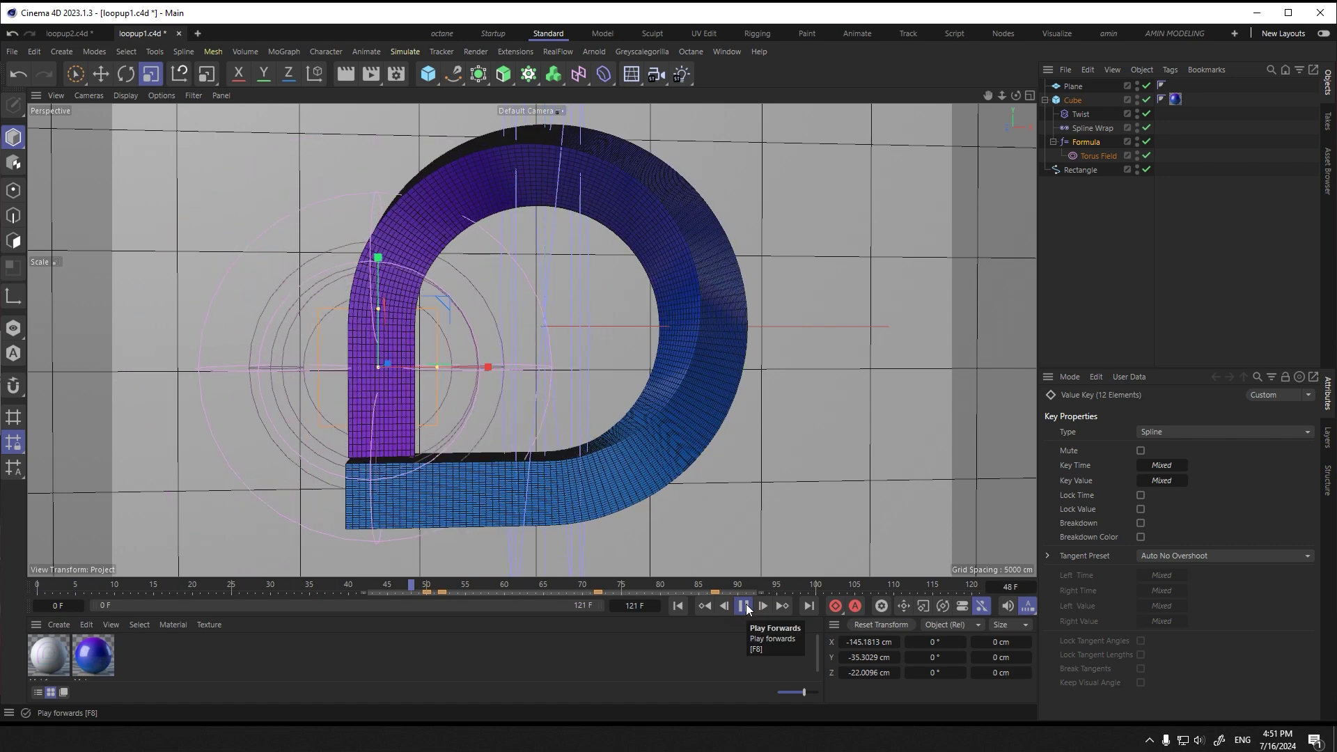
left_click(744, 607)
Step: Shift the Torus Field's two radius keys to about frames 50 and 90, and play the animation from the first frame
left_click_drag(603, 586, 429, 592)
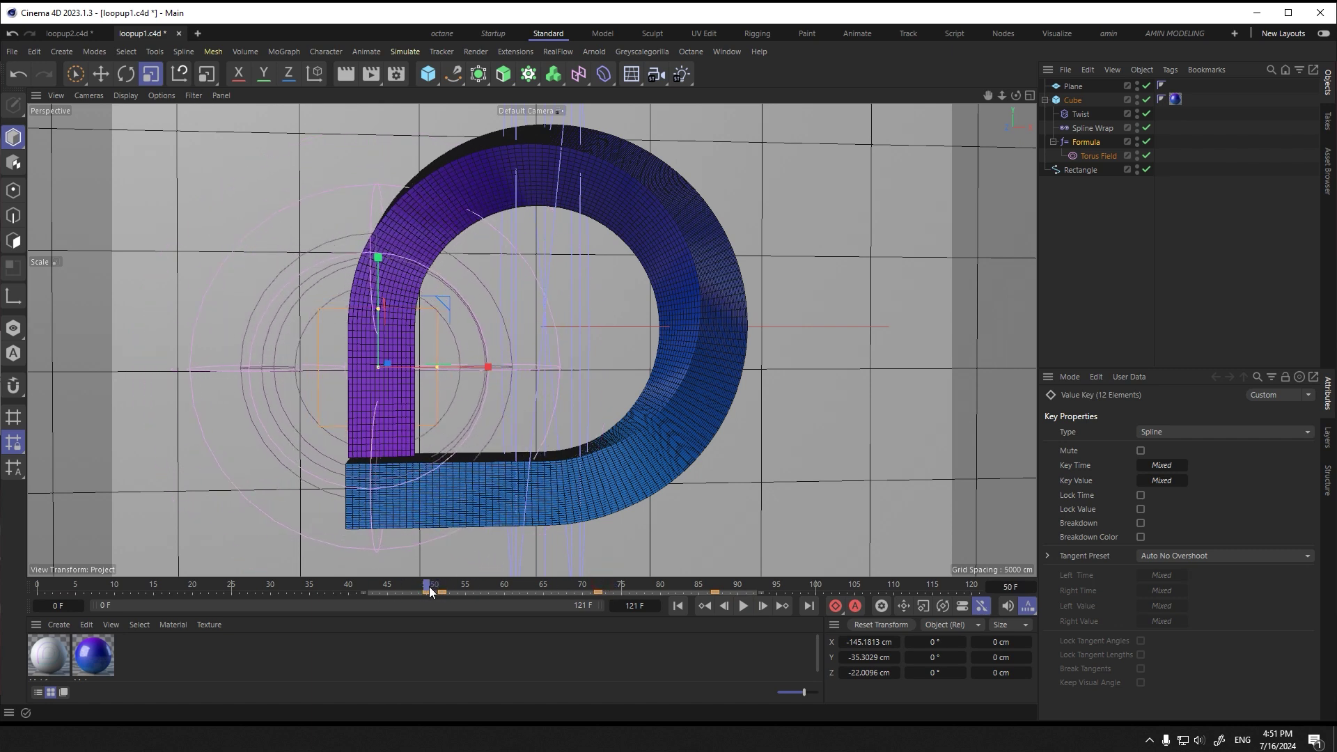
left_click(1093, 156)
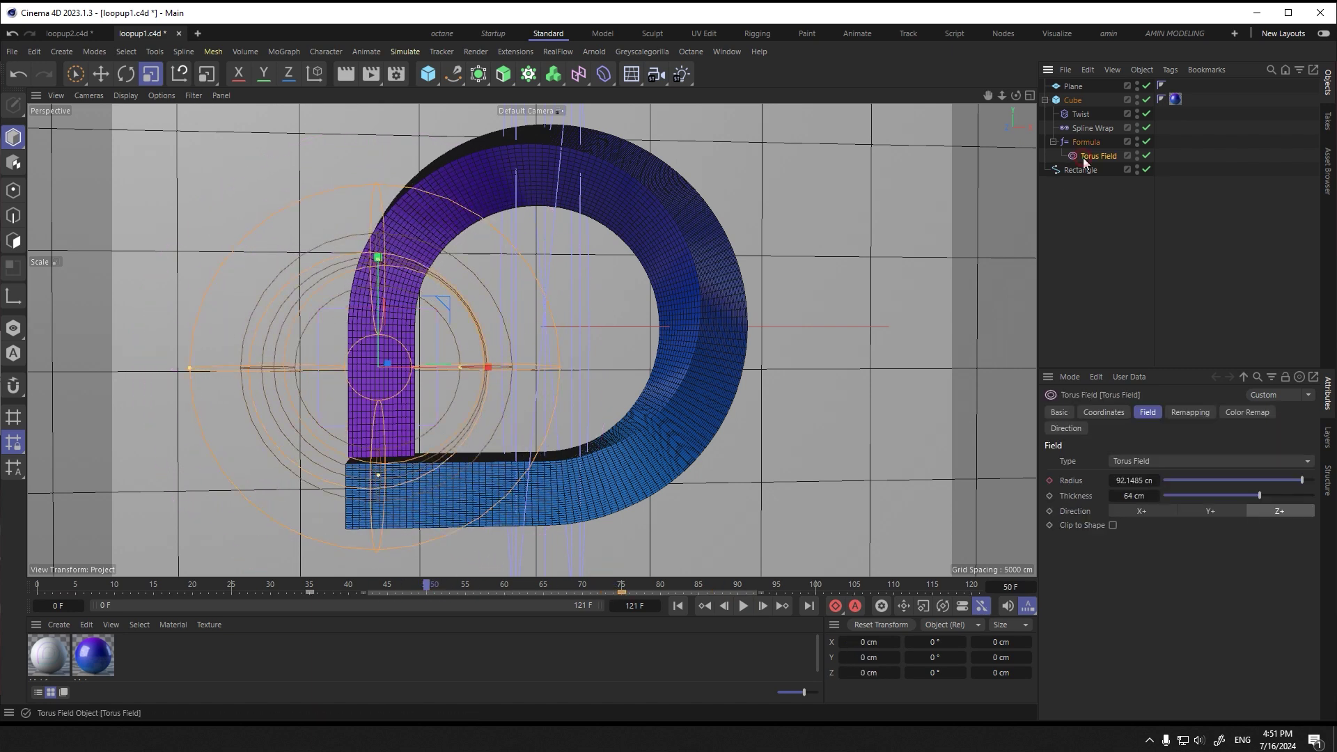
left_click(307, 590)
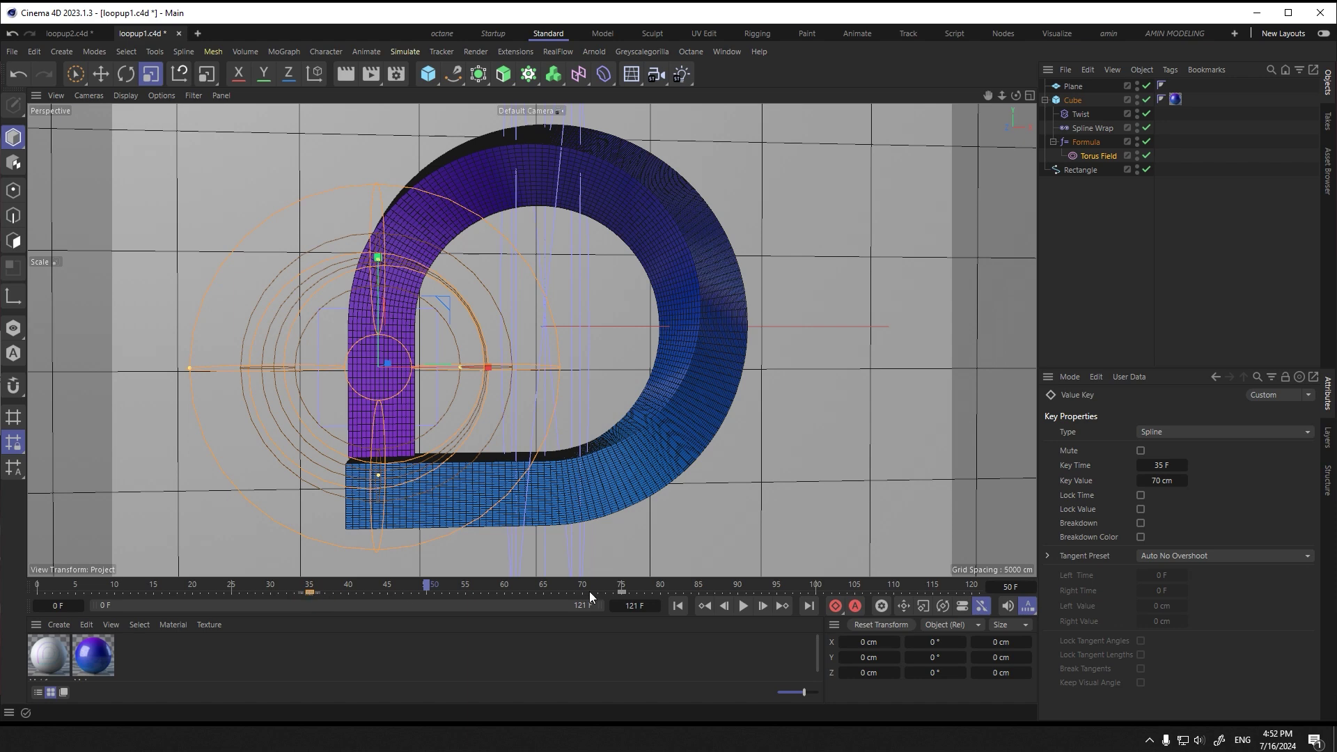
left_click_drag(311, 590, 35, 588)
left_click(743, 607)
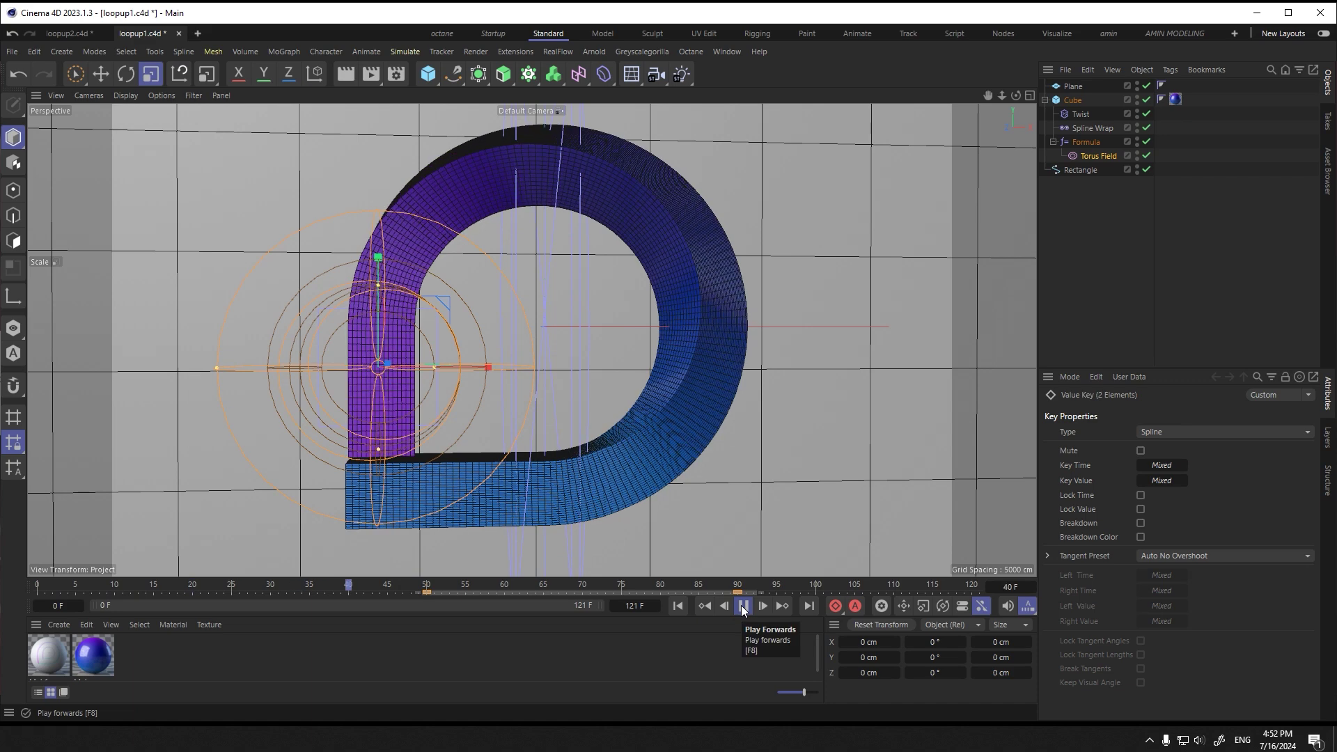
left_click(742, 607)
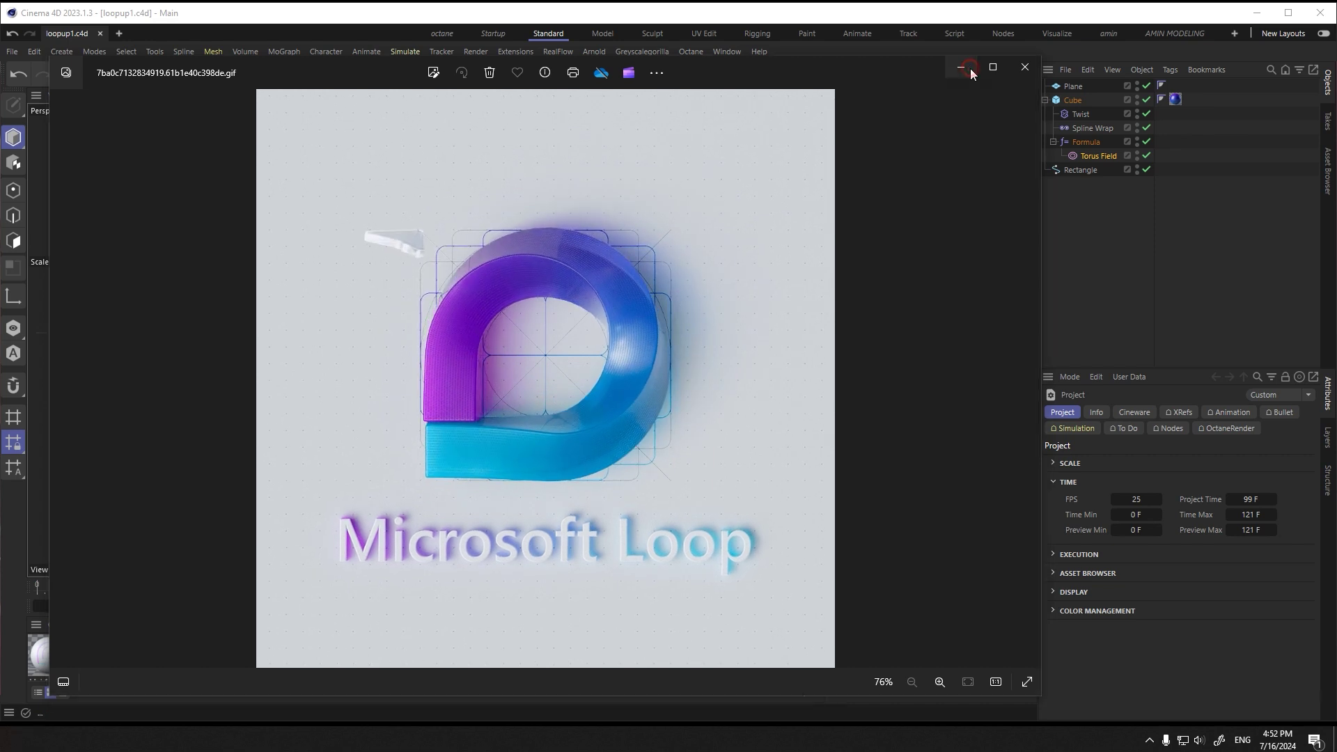
Step: Close the reference GIF and collapse the Formula deformer's hierarchy
left_click(1024, 67)
left_click(1085, 231)
left_click(1053, 141)
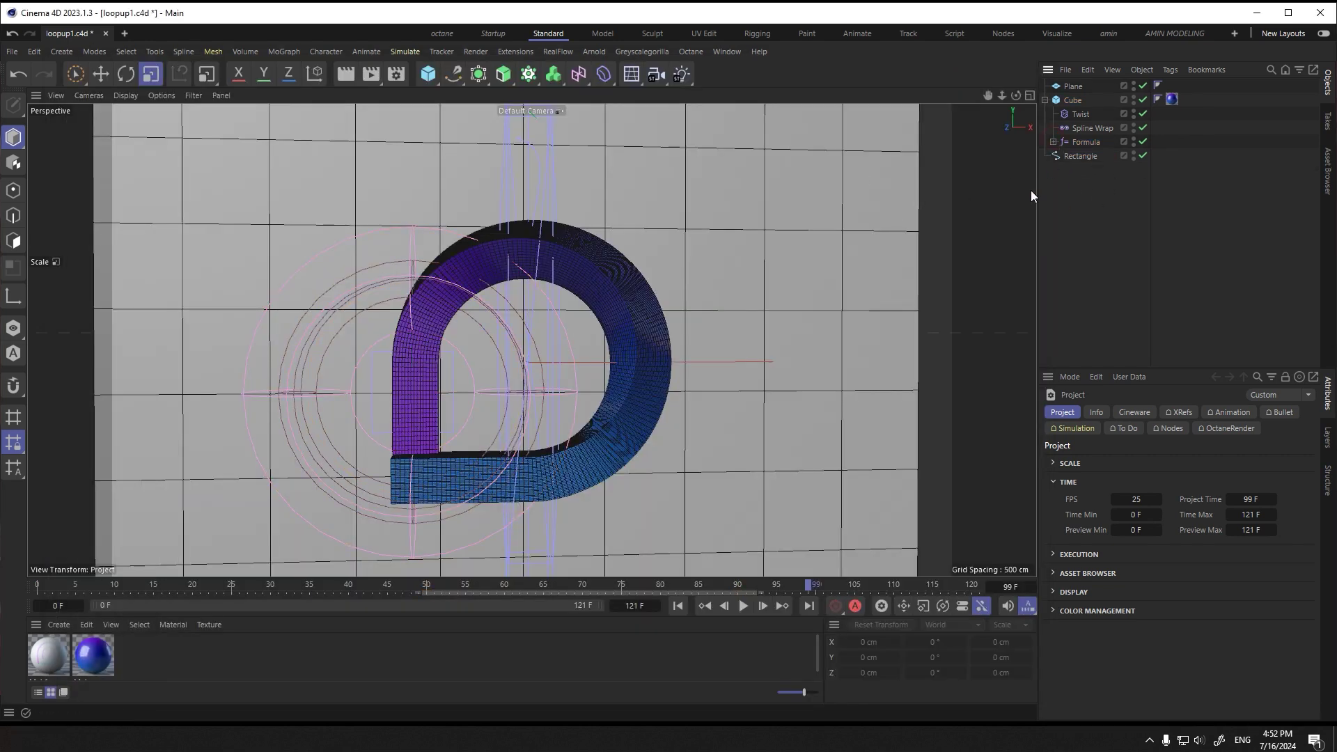
Step: Add a camera to the scene and look through it at the logo
left_click(655, 75)
left_click(1144, 85)
scroll(604, 384, "up", 3)
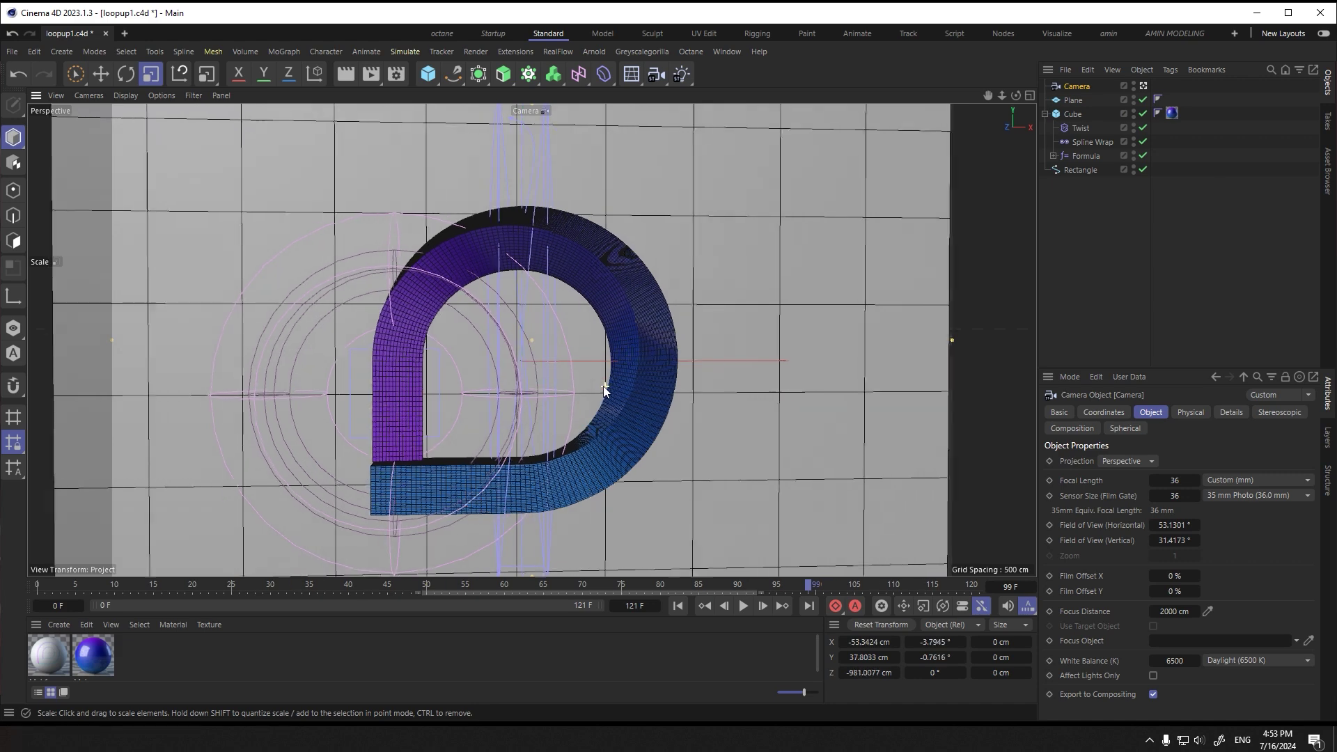
Step: Set the camera's heading, pitch and bank rotation to 0° and move it closer to the logo
left_click(1104, 412)
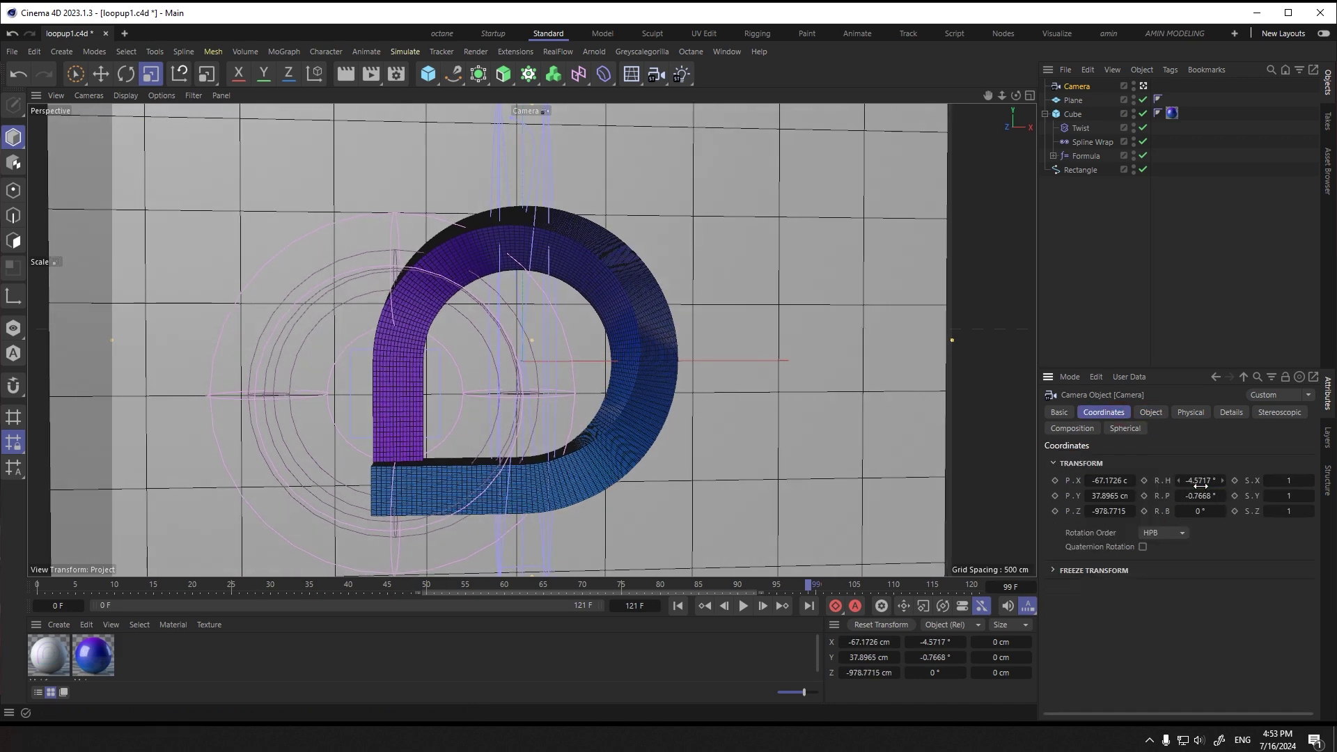
type("0")
key("Tab")
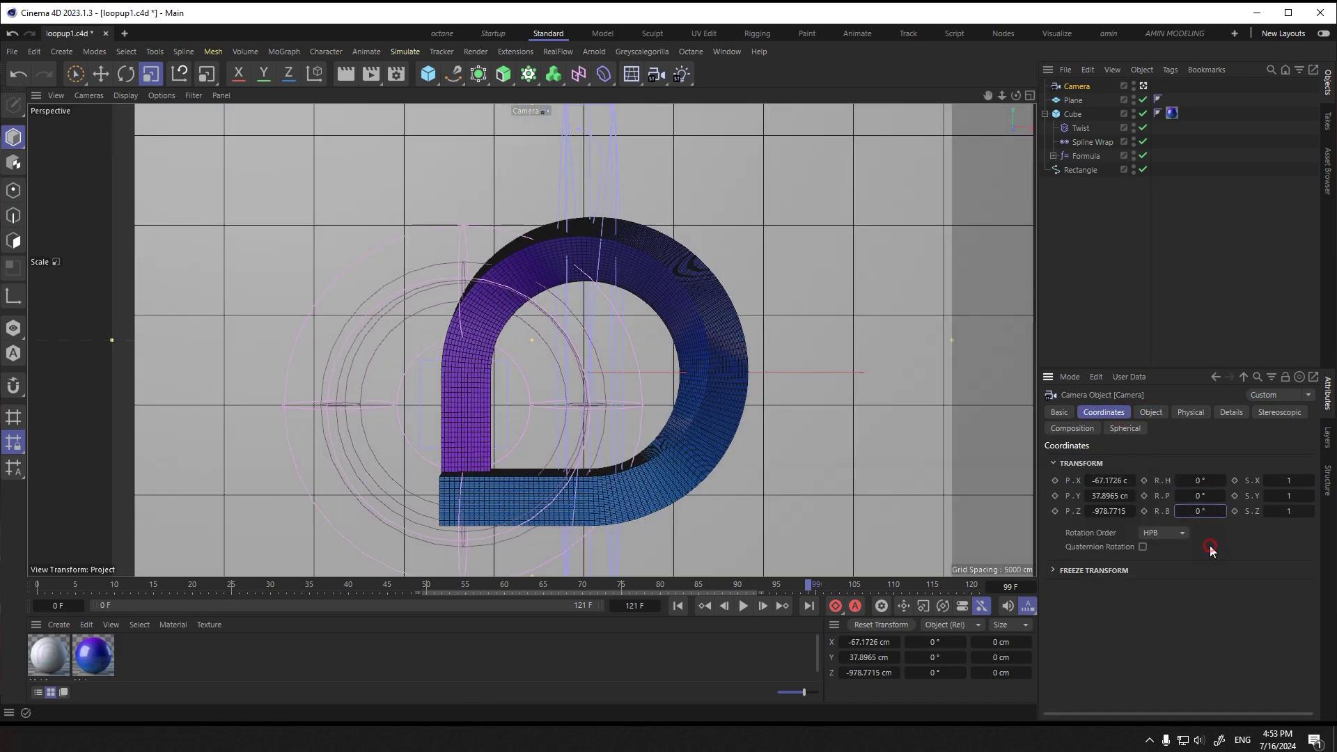
scroll(597, 408, "up", 4)
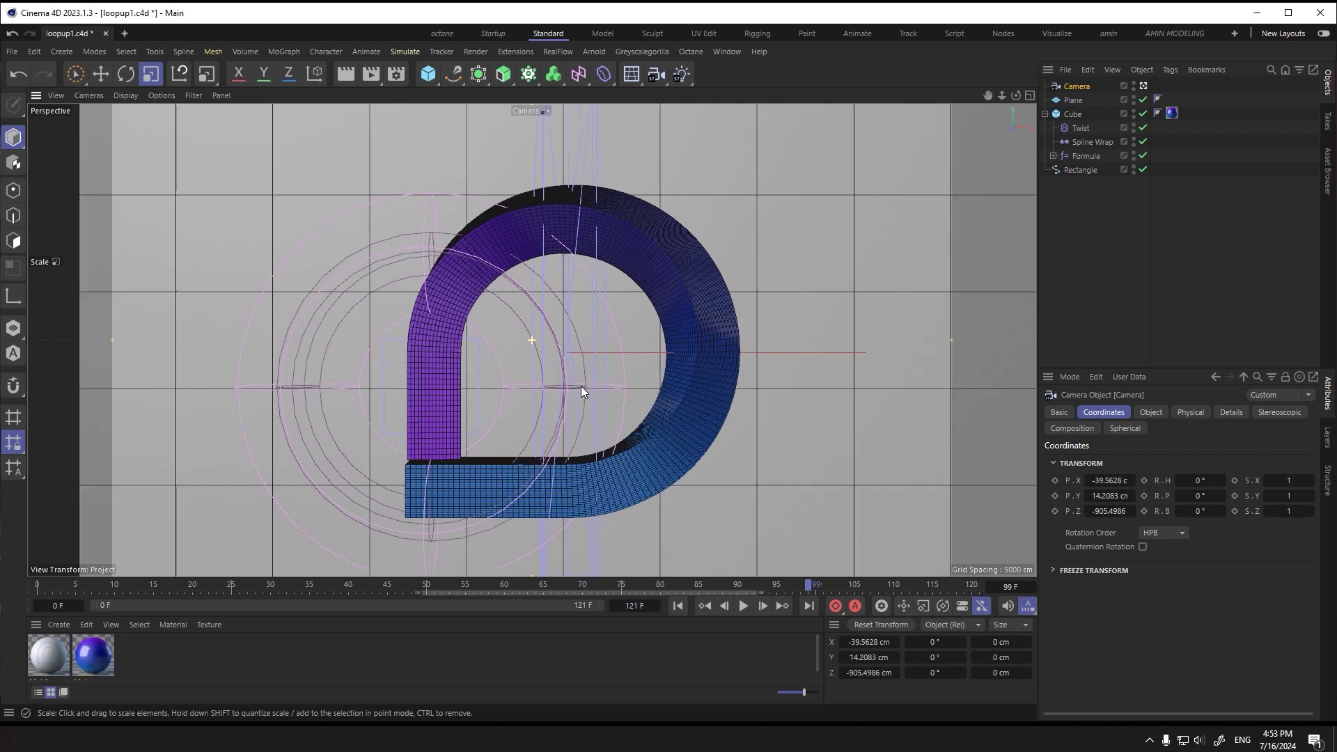
Step: Set the render output size to 1080 × 1080 pixels and move the camera closer so the logo fills the square frame
left_click(397, 74)
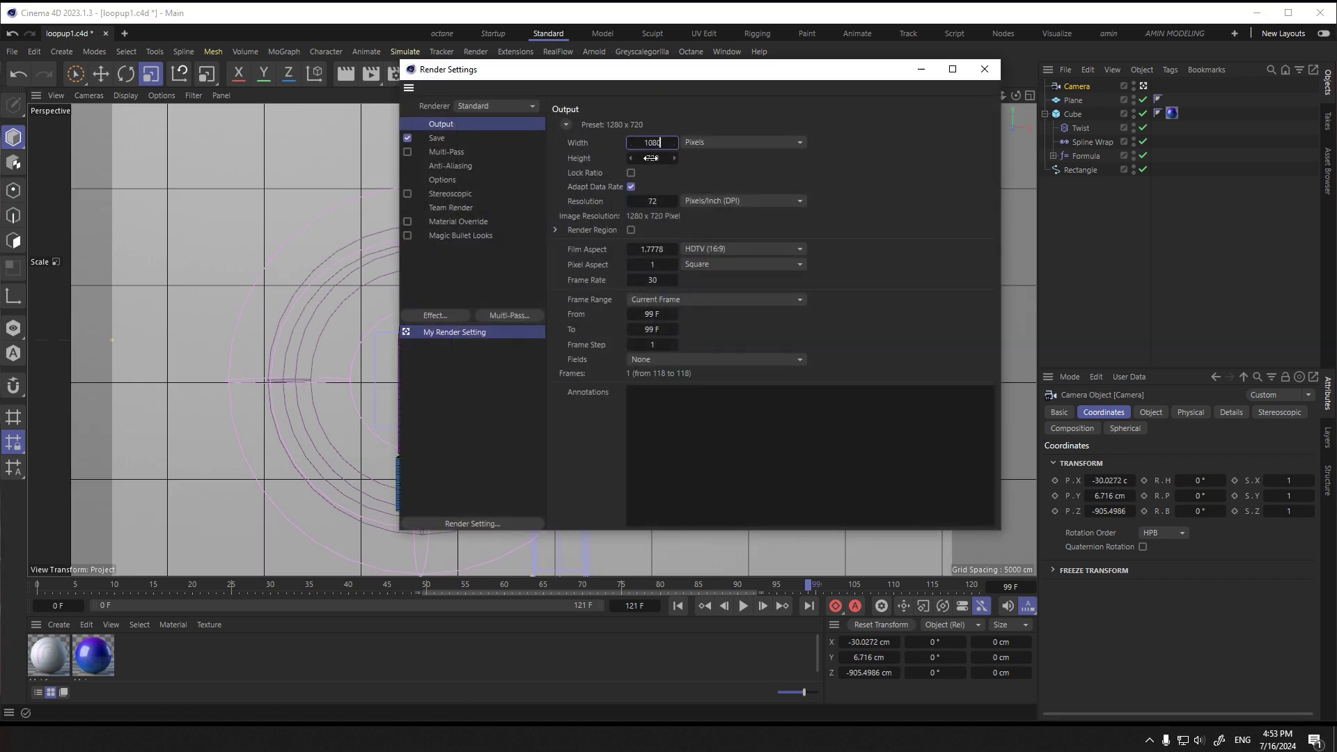
double_click(651, 158)
type("10")
key("Return")
left_click(984, 69)
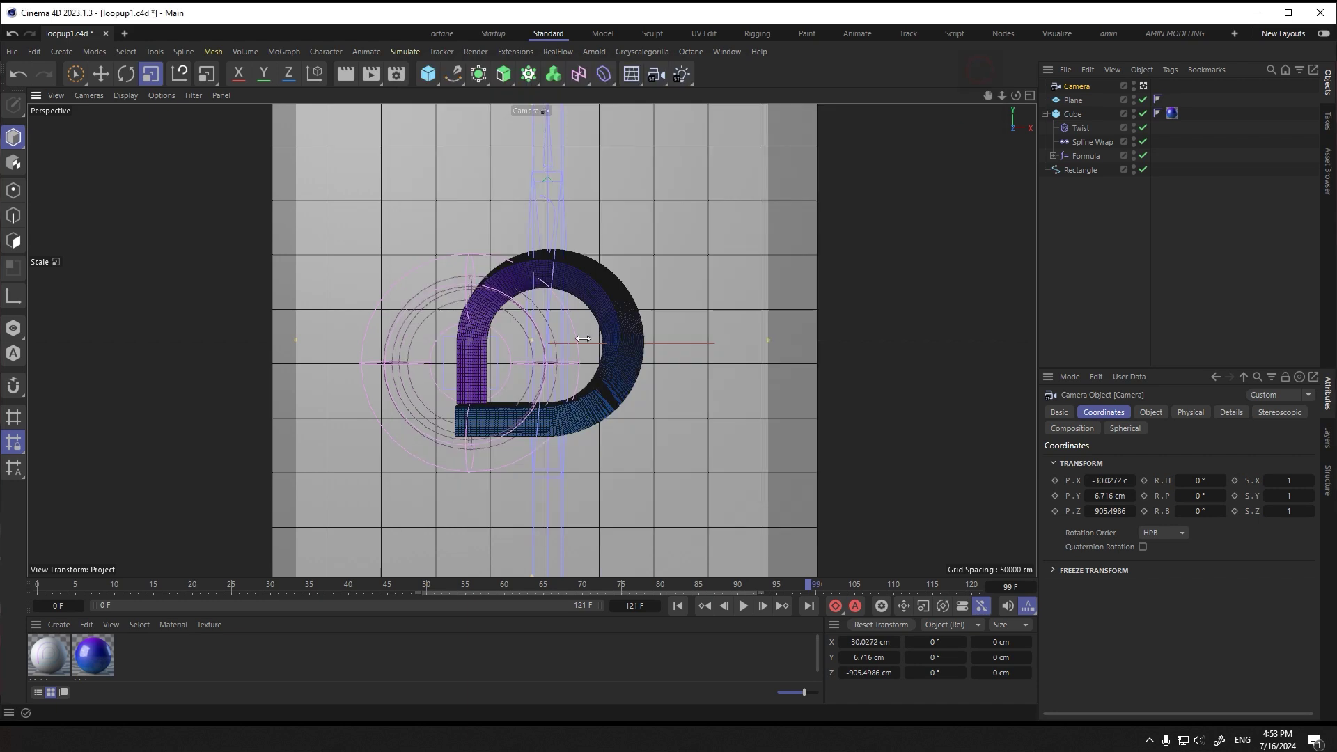
scroll(577, 358, "up", 3)
scroll(577, 357, "up", 1)
scroll(541, 364, "down", 1)
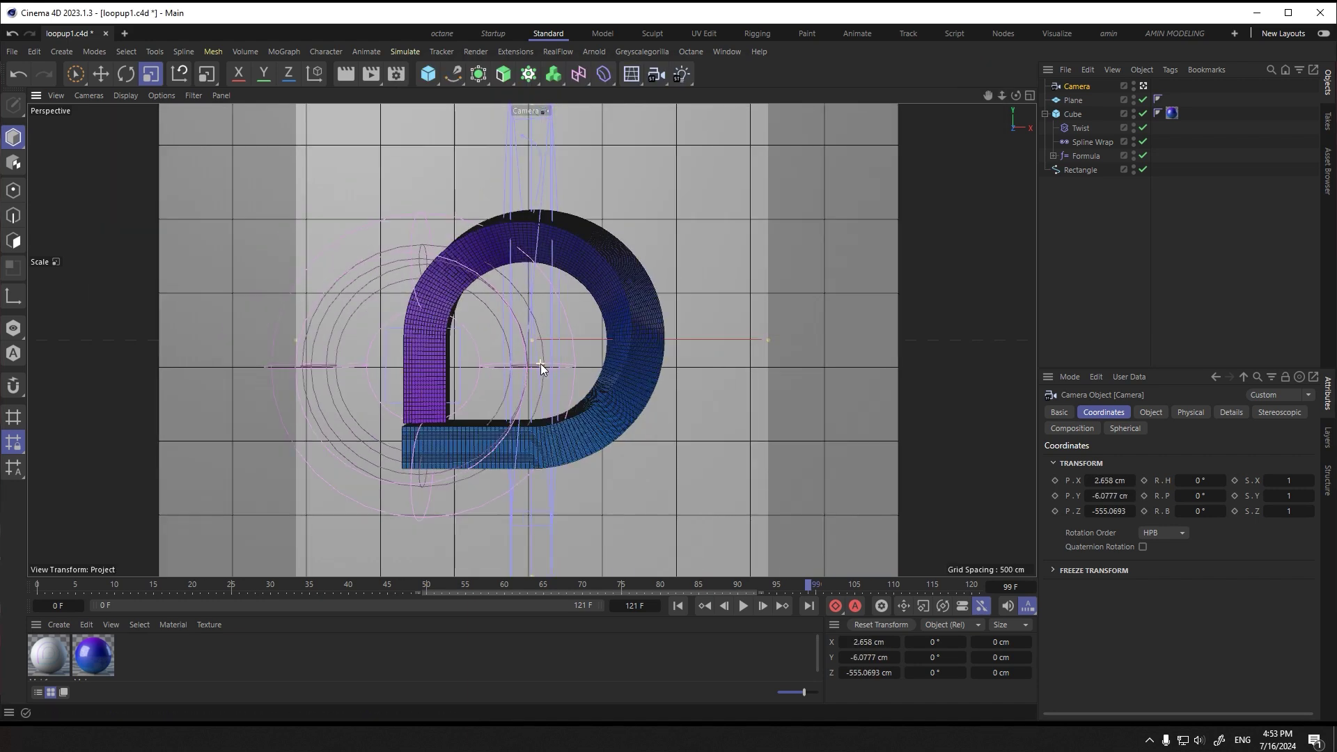
Step: Switch the viewport to shading without wireframe lines and play the animation from the first frame
left_click(819, 278)
left_click(125, 95)
left_click(155, 140)
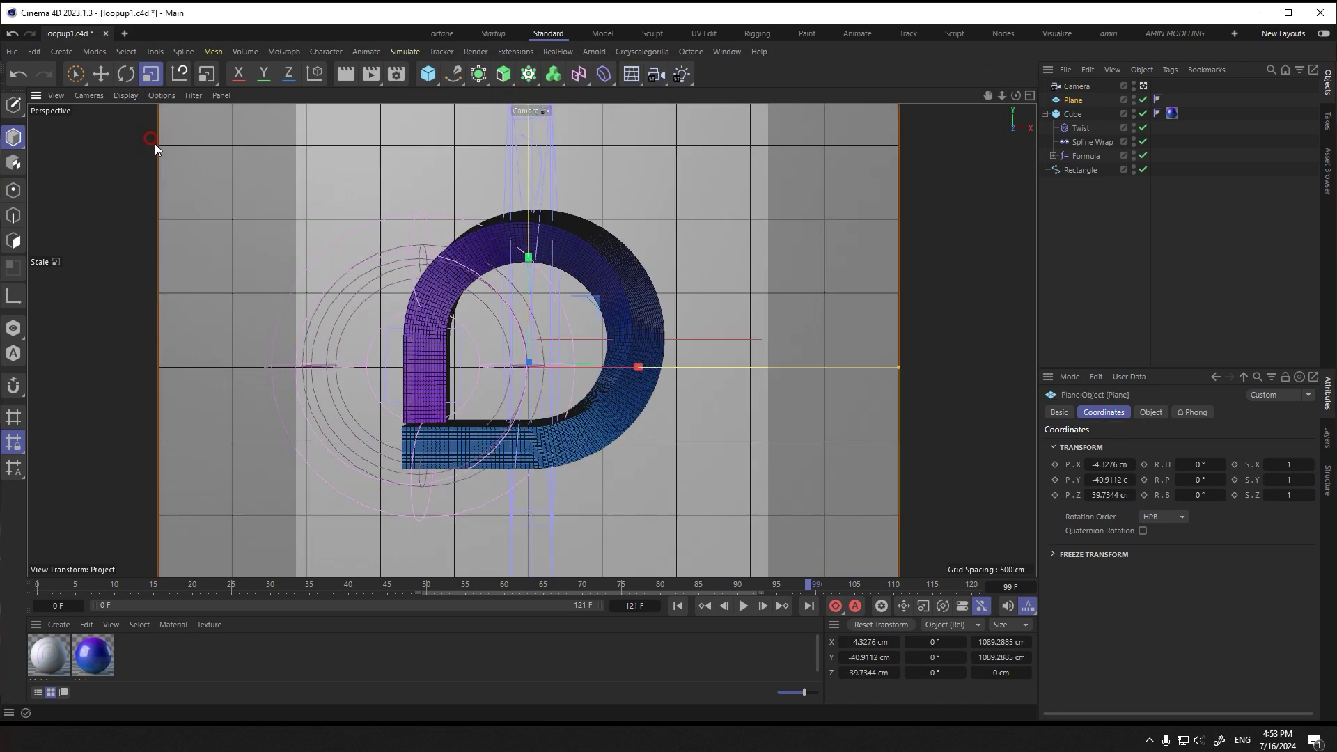
left_click(676, 607)
left_click(743, 607)
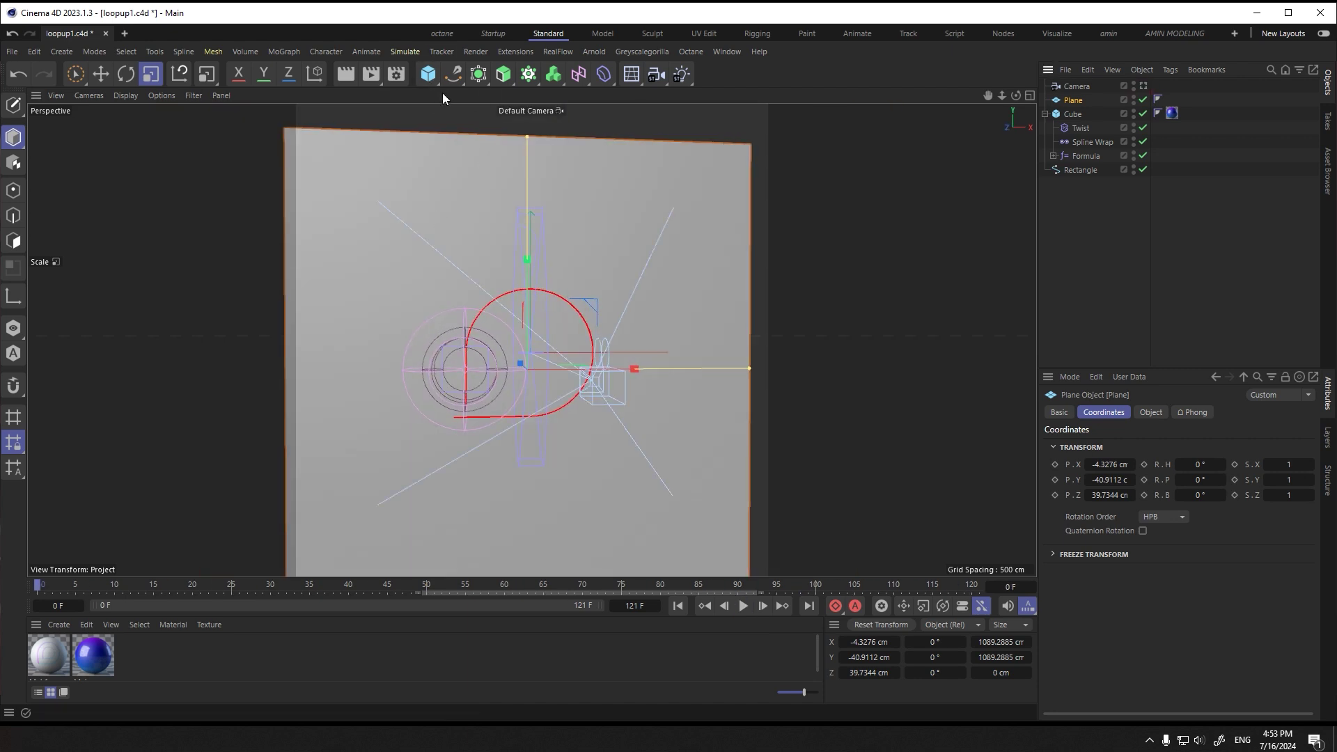
Step: Add an n-Side spline with 3 sides and set its bank rotation to -90°
left_click(458, 81)
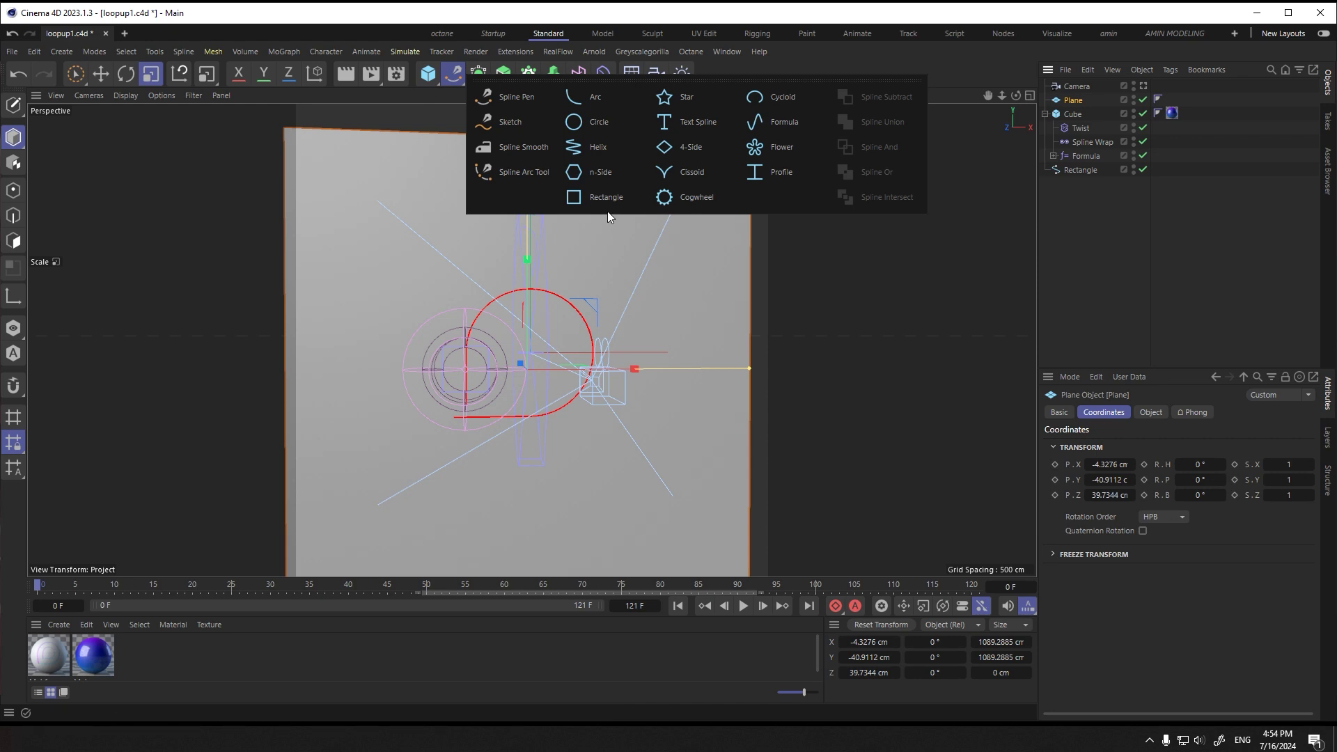
left_click(610, 175)
left_click(1150, 411)
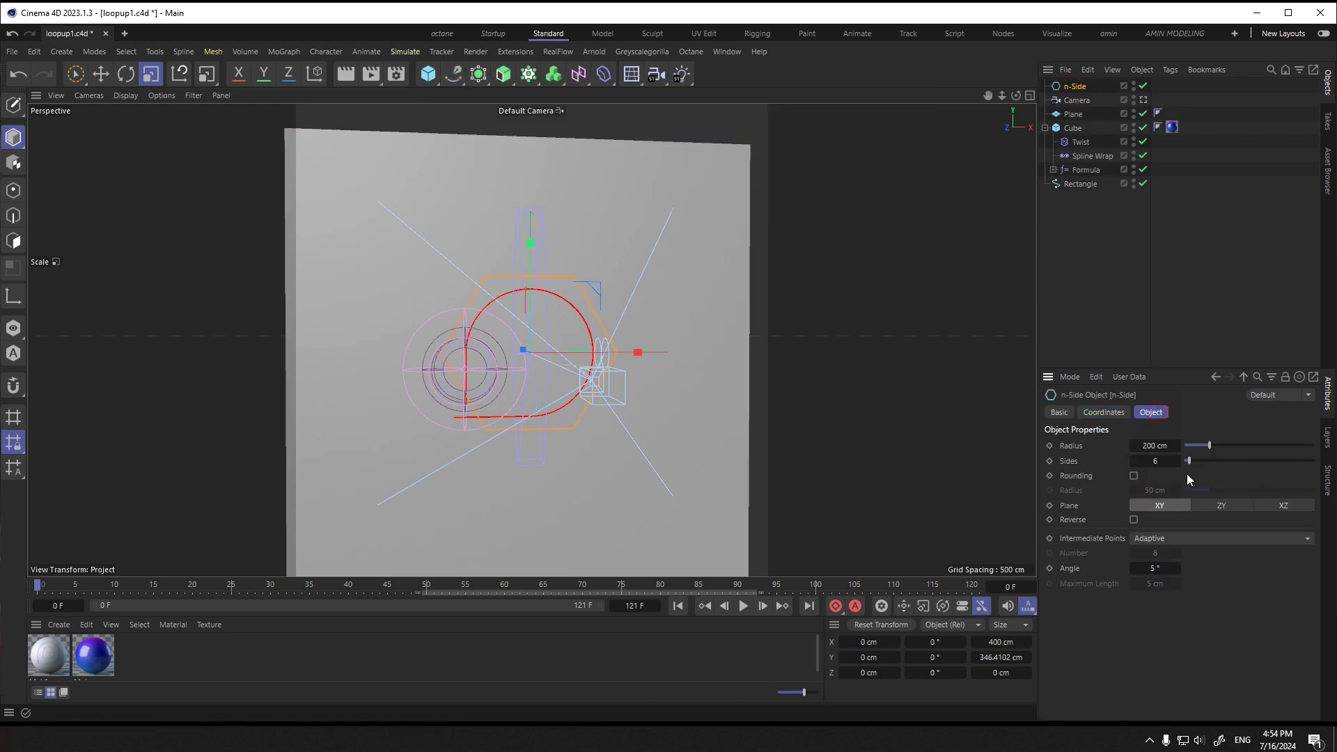
type("3")
key("Return")
left_click(1103, 413)
left_click(1197, 495)
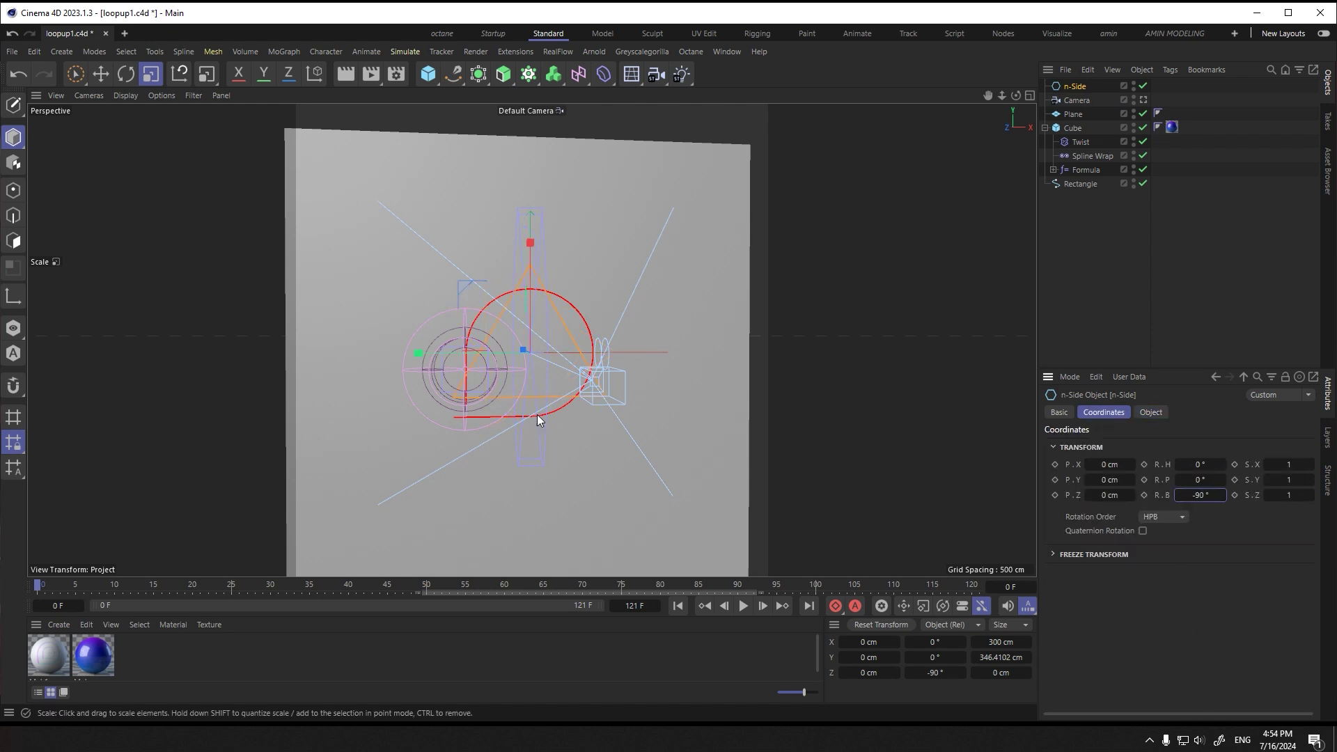
Step: Move the triangular n-Side spline forward along Z to about -182 cm, in front of the logo
left_click_drag(521, 360, 620, 407, "alt")
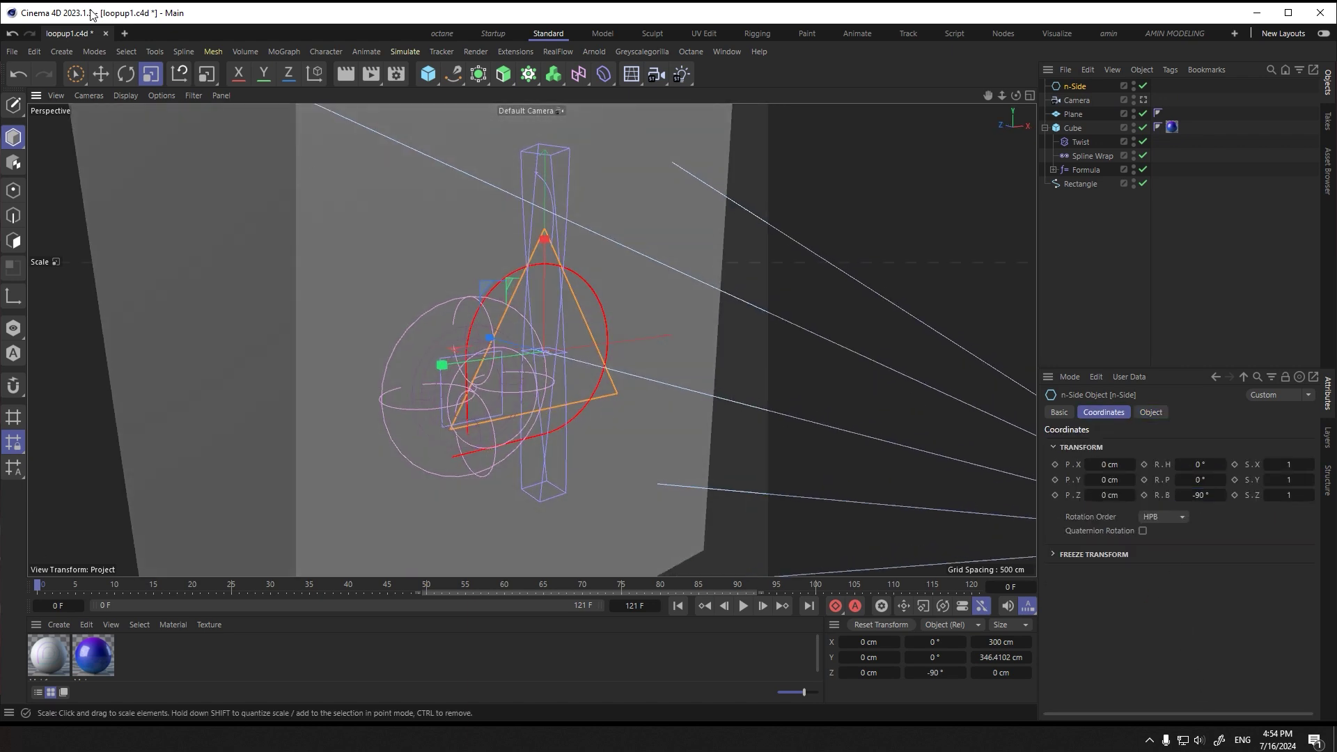
left_click(100, 73)
left_click_drag(491, 339, 551, 417)
left_click(1079, 88)
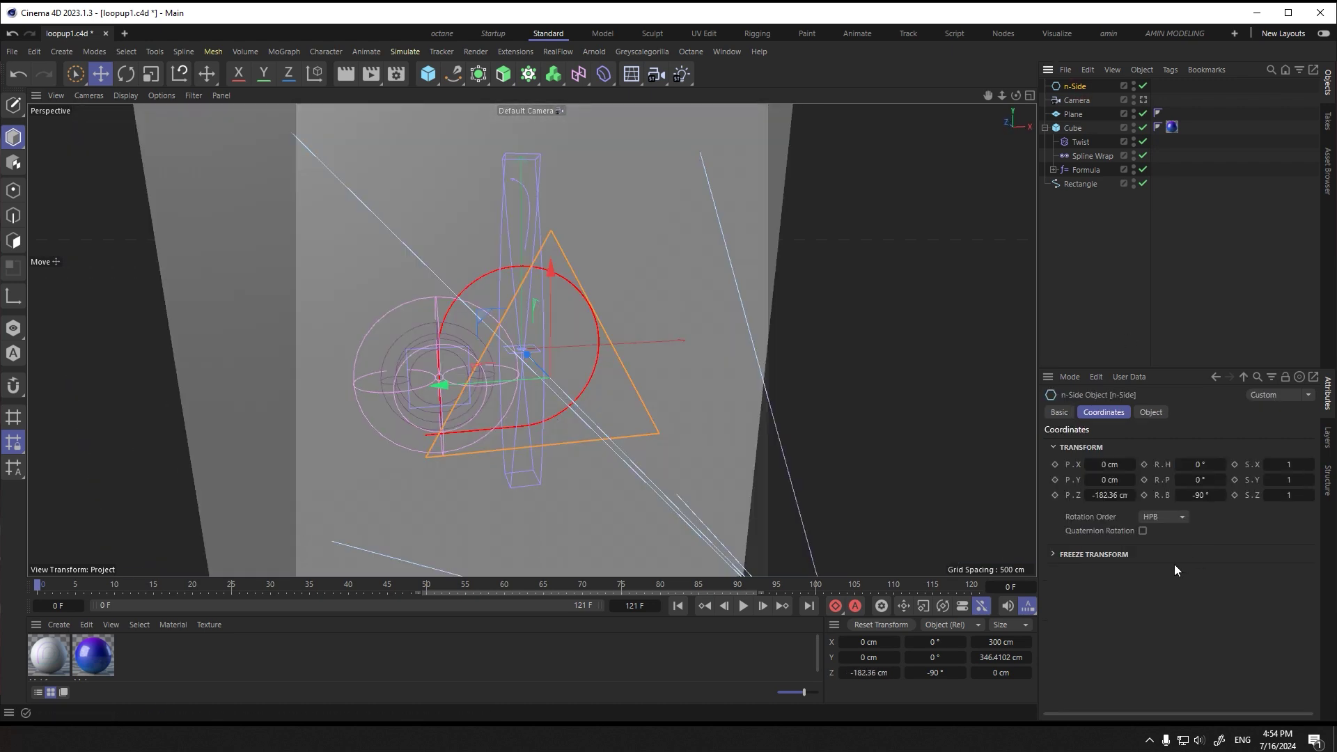
Step: Round the triangle's corners with a 14 cm radius and check the cursor shape in the reference GIF
left_click(1150, 412)
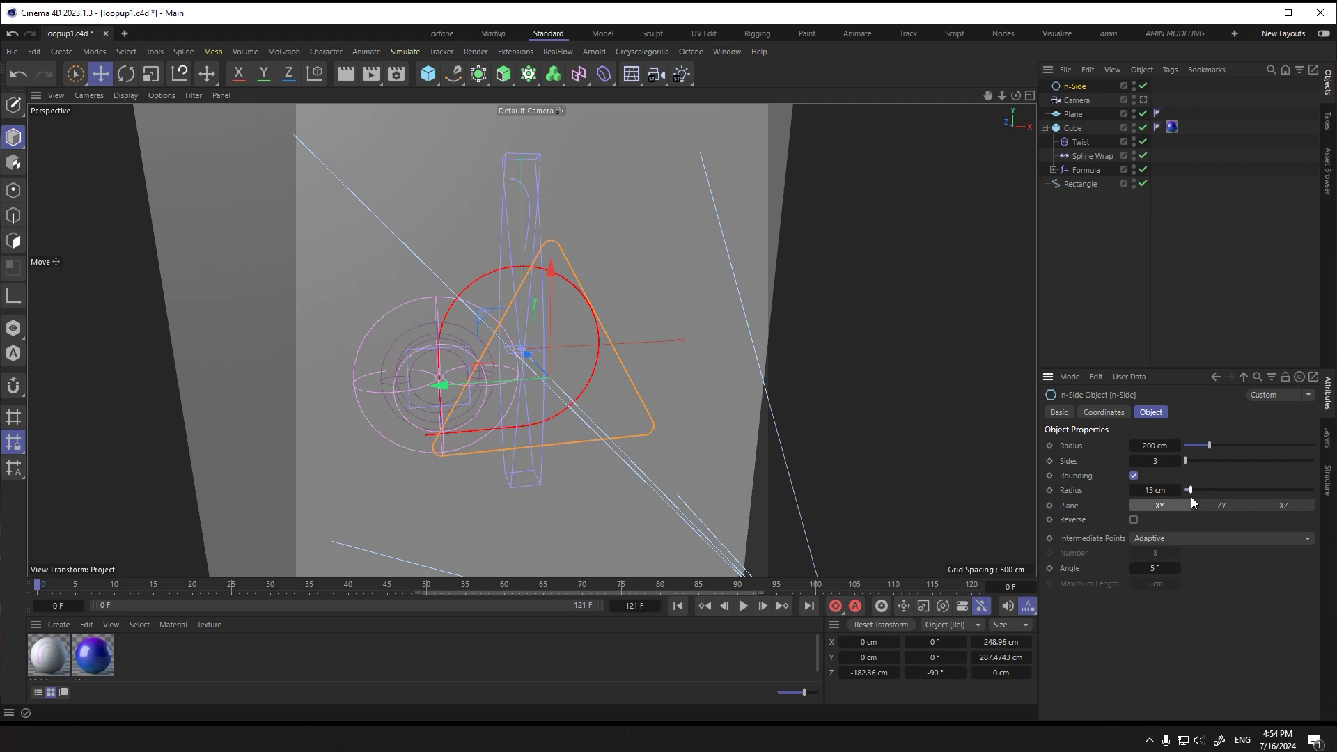
left_click_drag(1193, 495, 1189, 496)
key("alt+Tab")
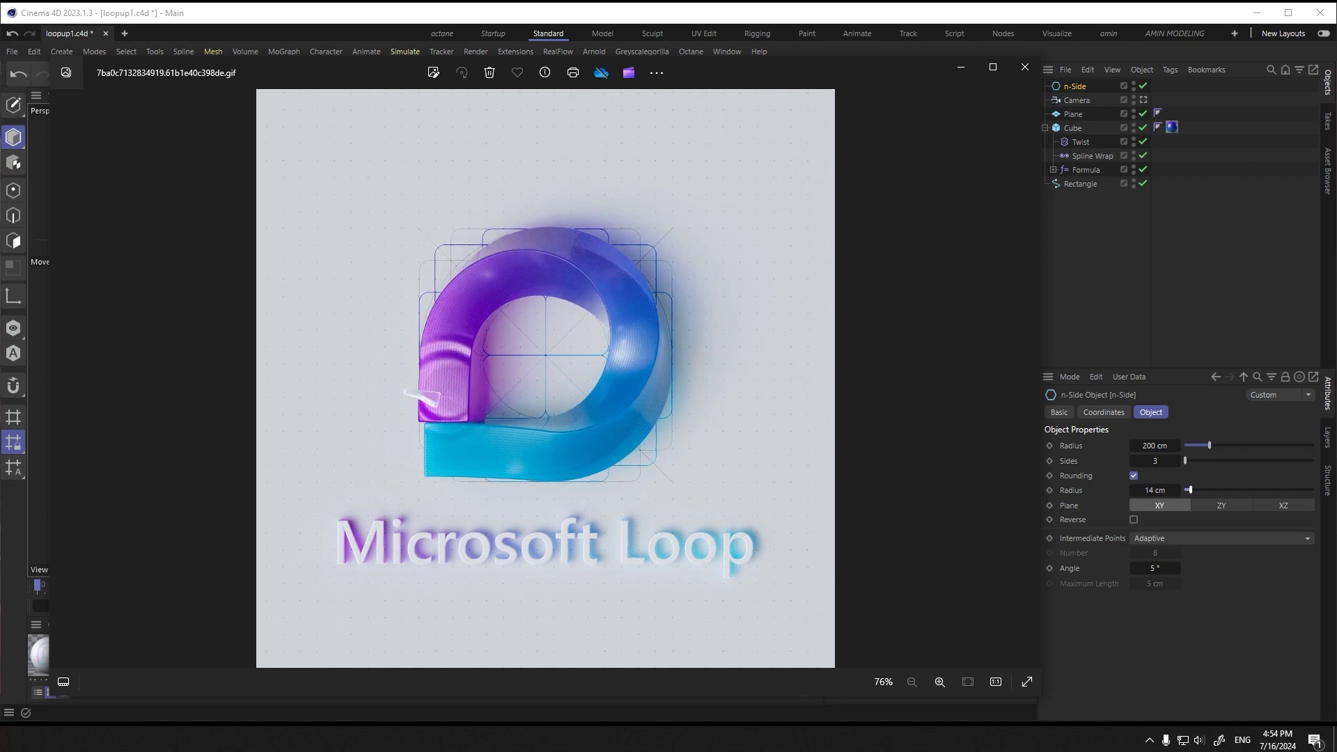
key("alt+Tab")
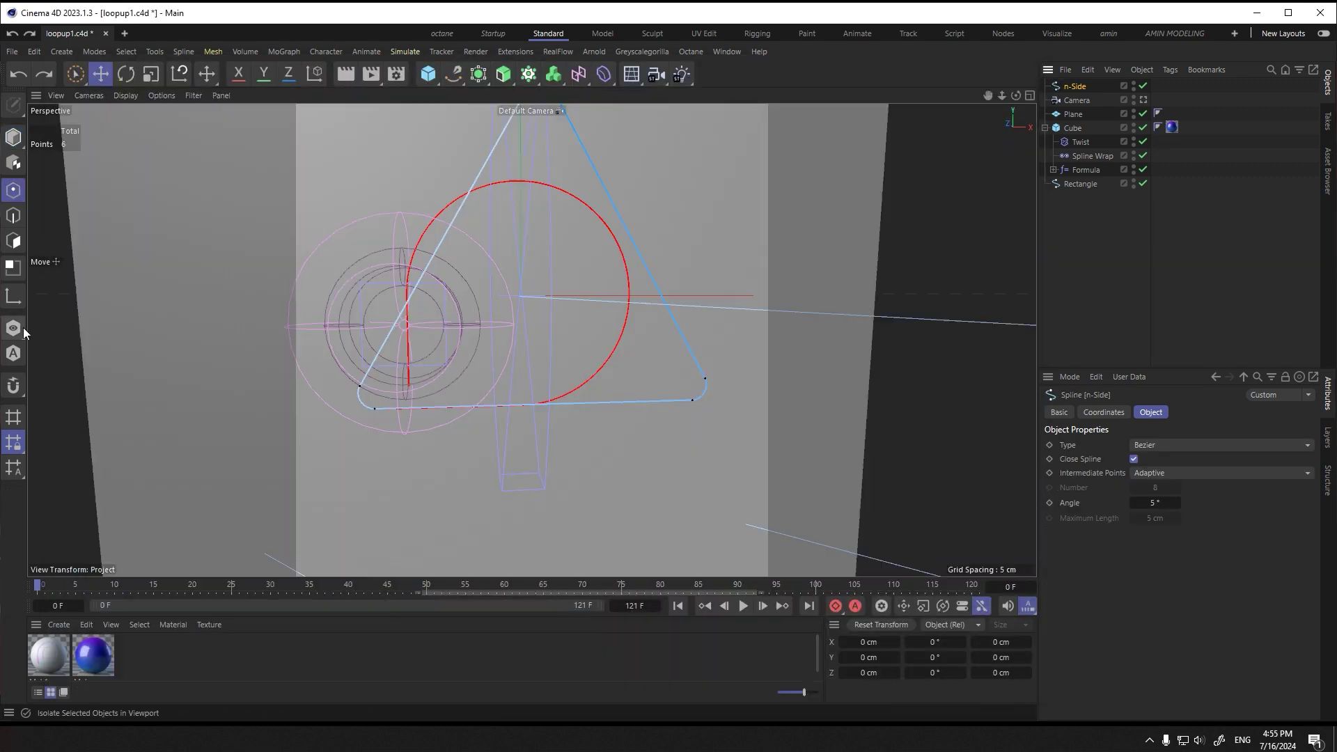
Step: Isolate the n-Side spline and show it enlarged in the front view
left_click(18, 328)
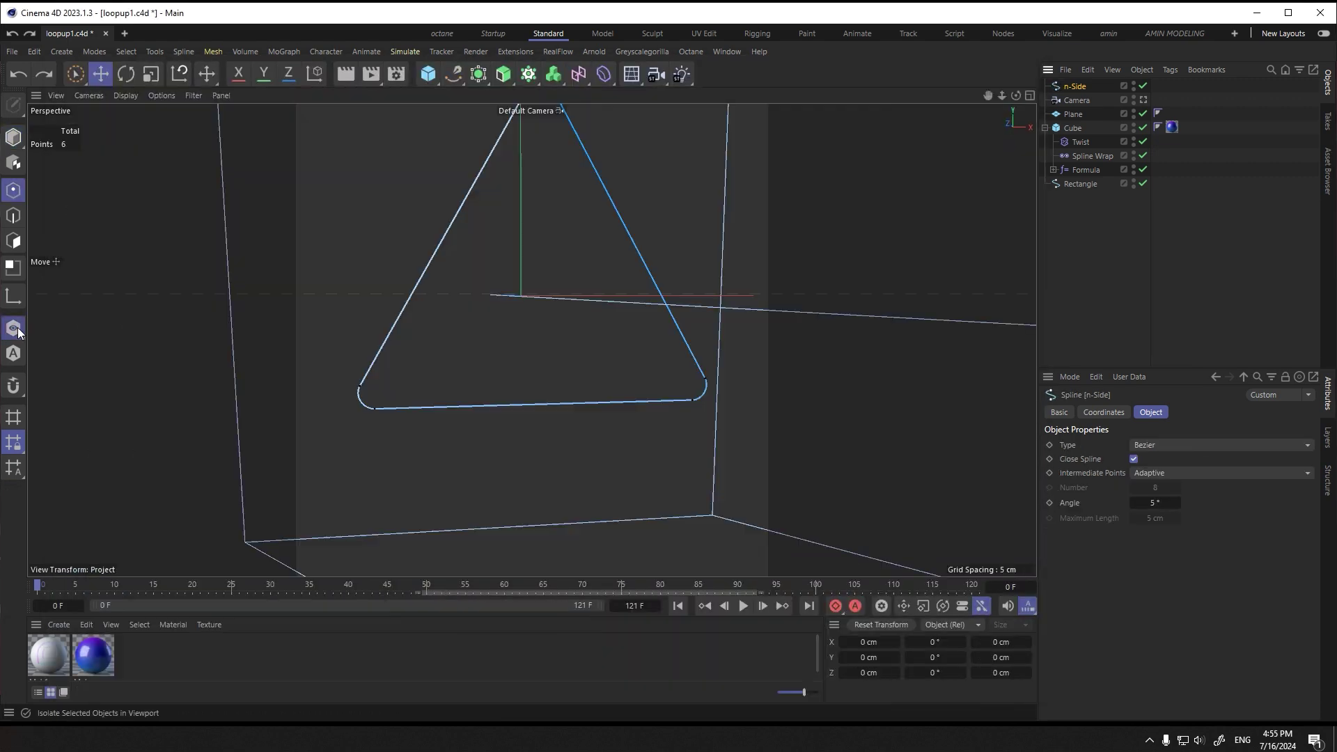
middle_click(696, 356)
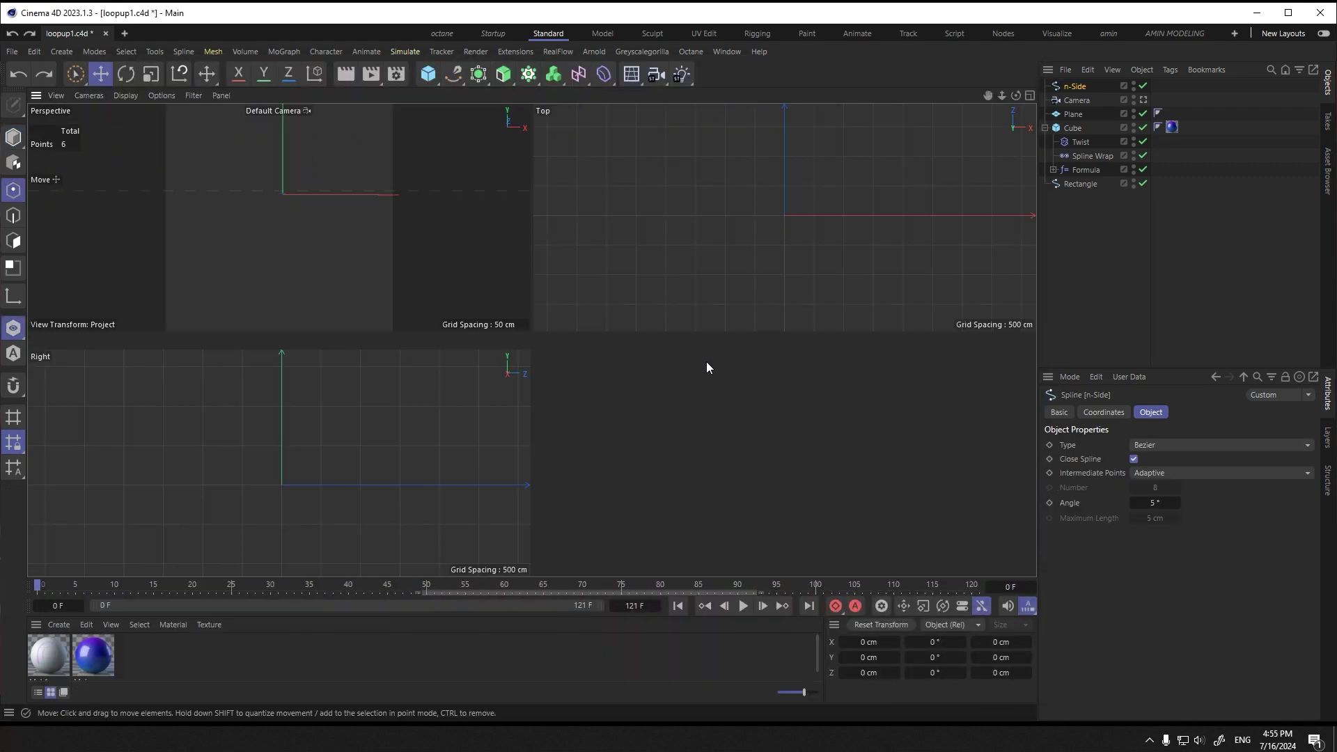
middle_click(706, 368)
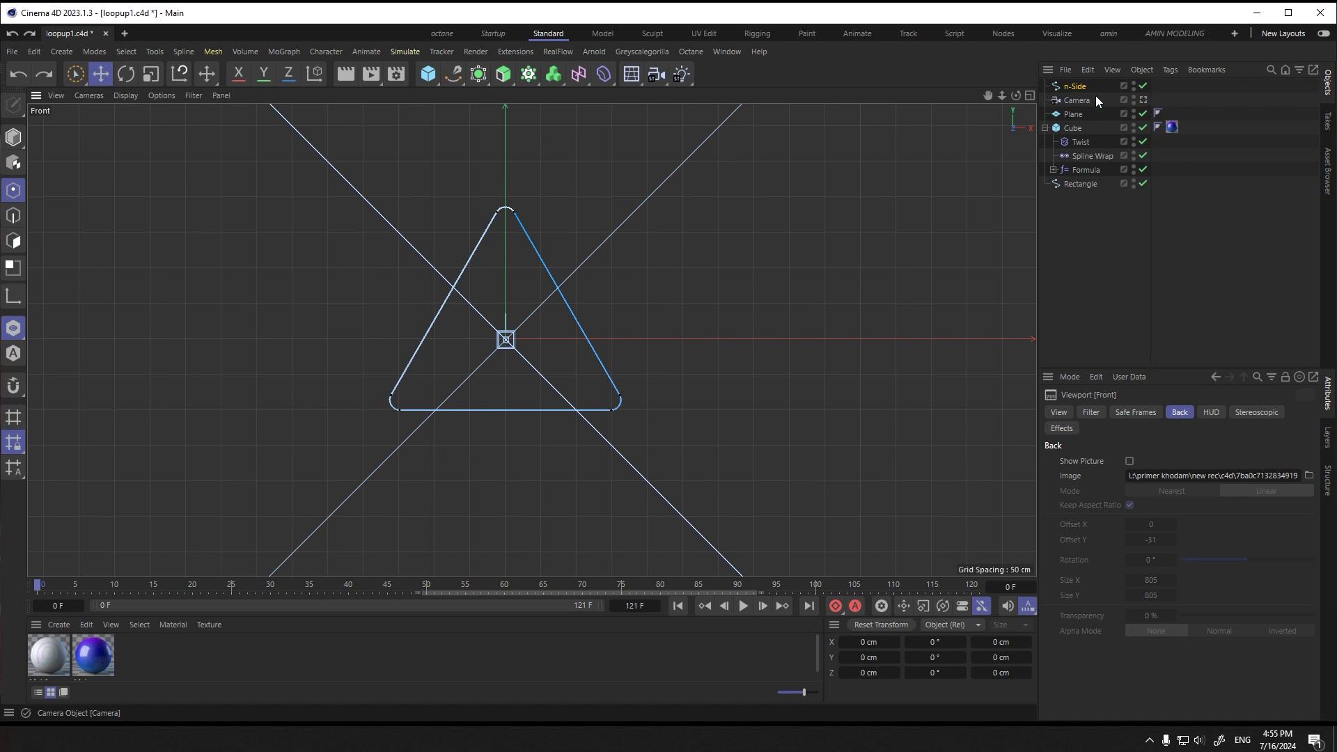
scroll(390, 343, "up", 3)
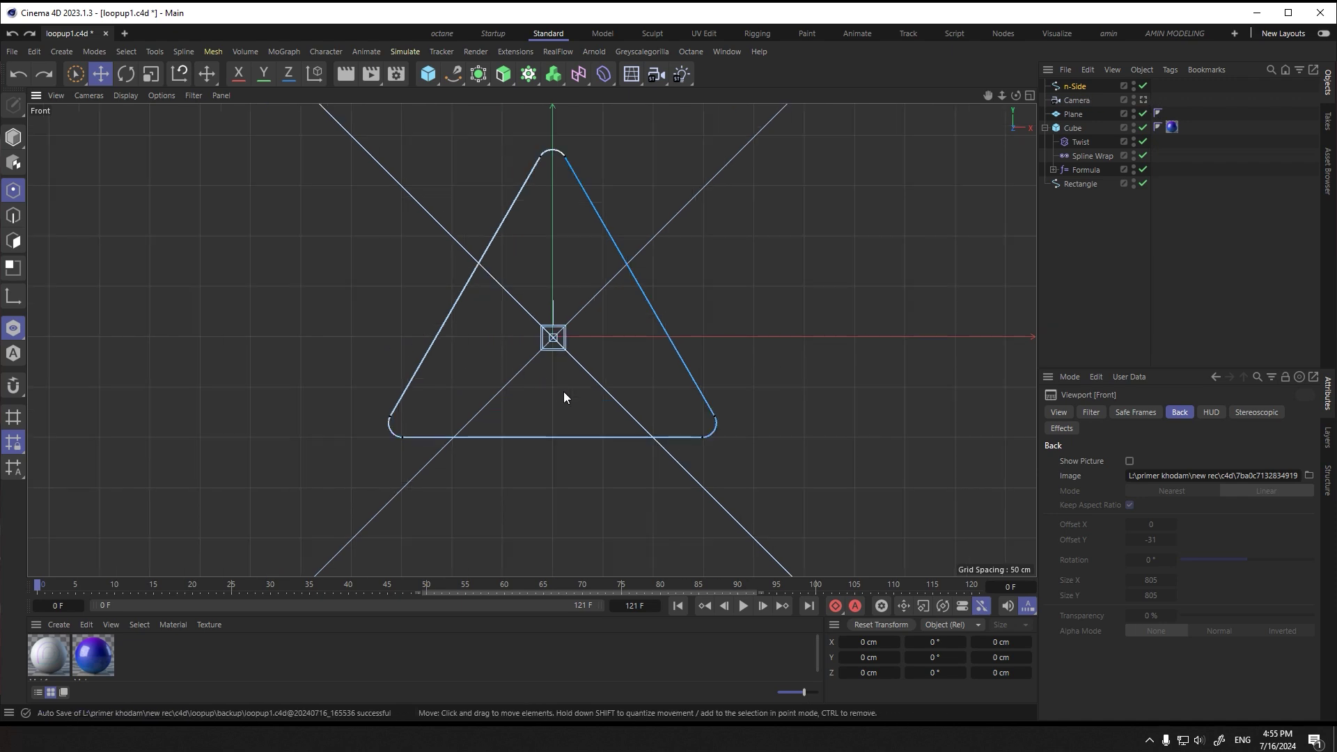
Step: Insert a point at the middle of the triangle's bottom edge and raise it to form an arrowhead notch
left_click(552, 445)
left_click(553, 437, "ctrl")
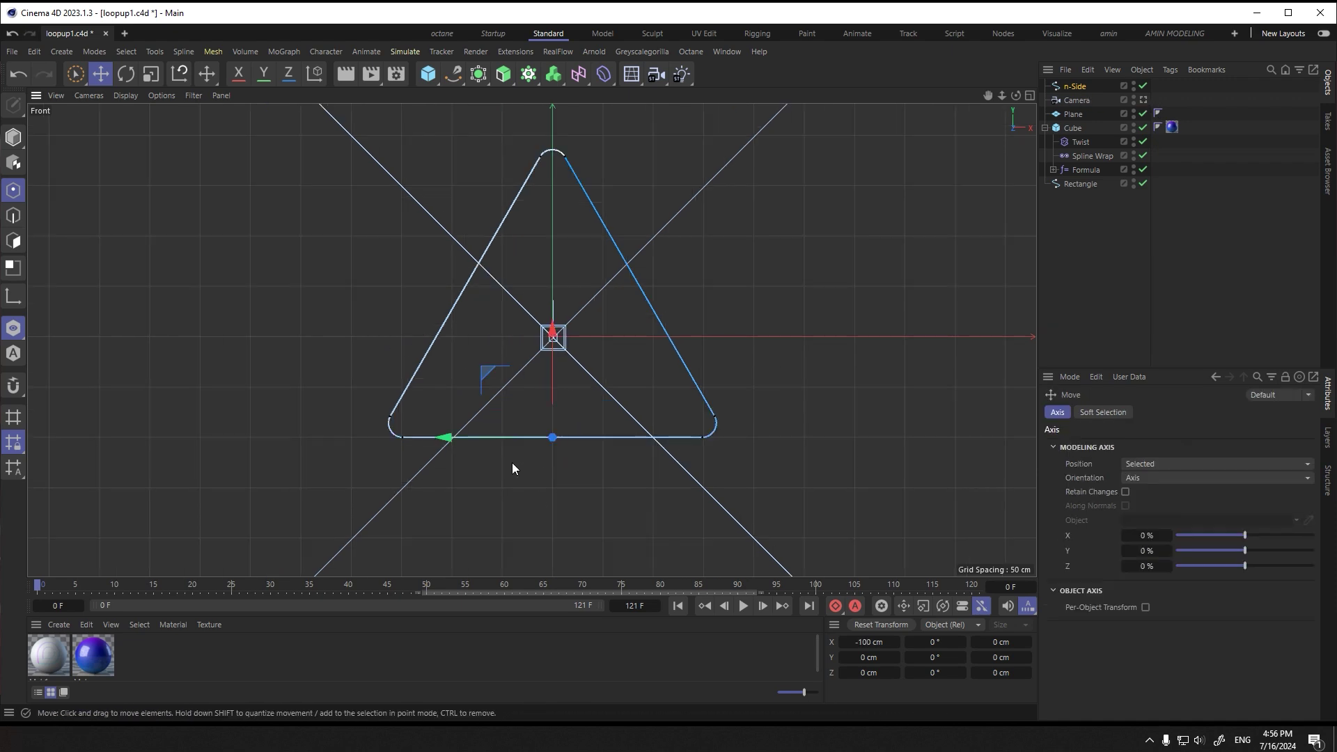
left_click_drag(555, 334, 555, 291)
left_click(740, 307)
left_click(553, 386)
Step: Chamfer the notch point with a radius of about 107 cm and return to model mode
right_click(733, 298)
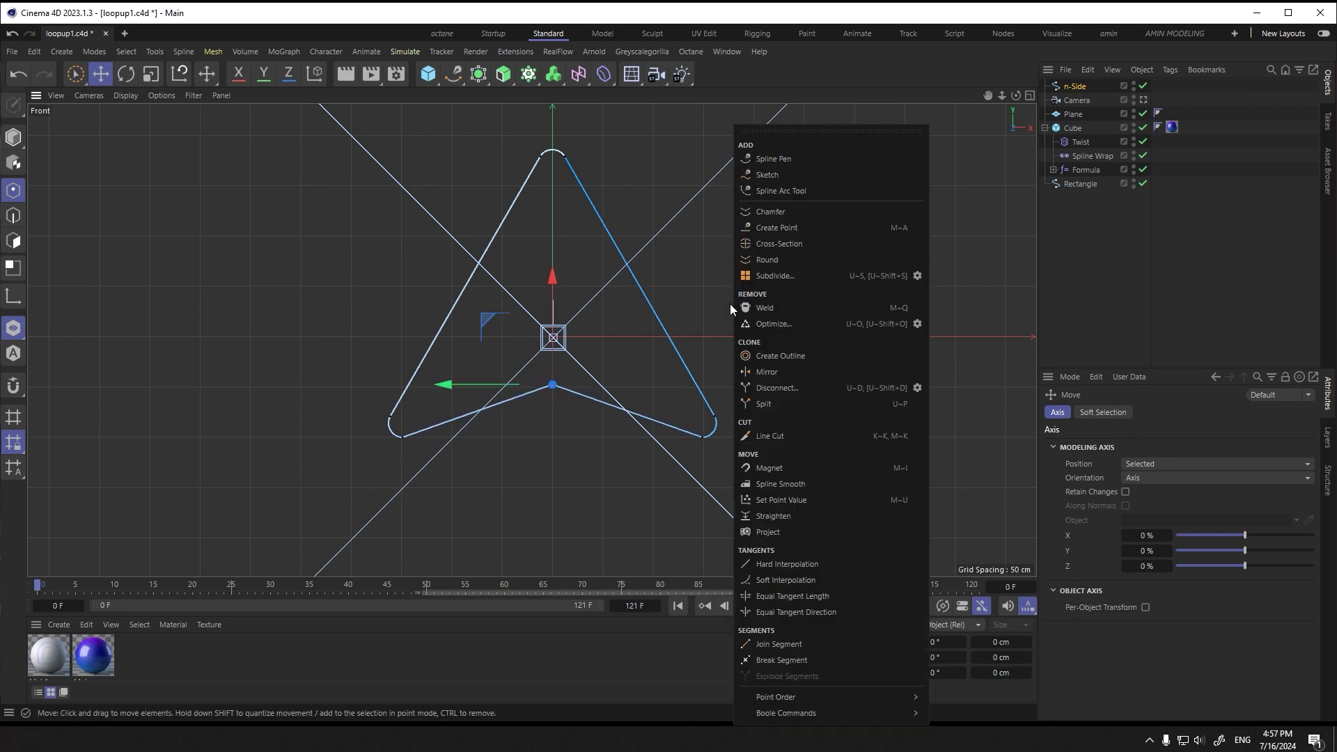
left_click(789, 215)
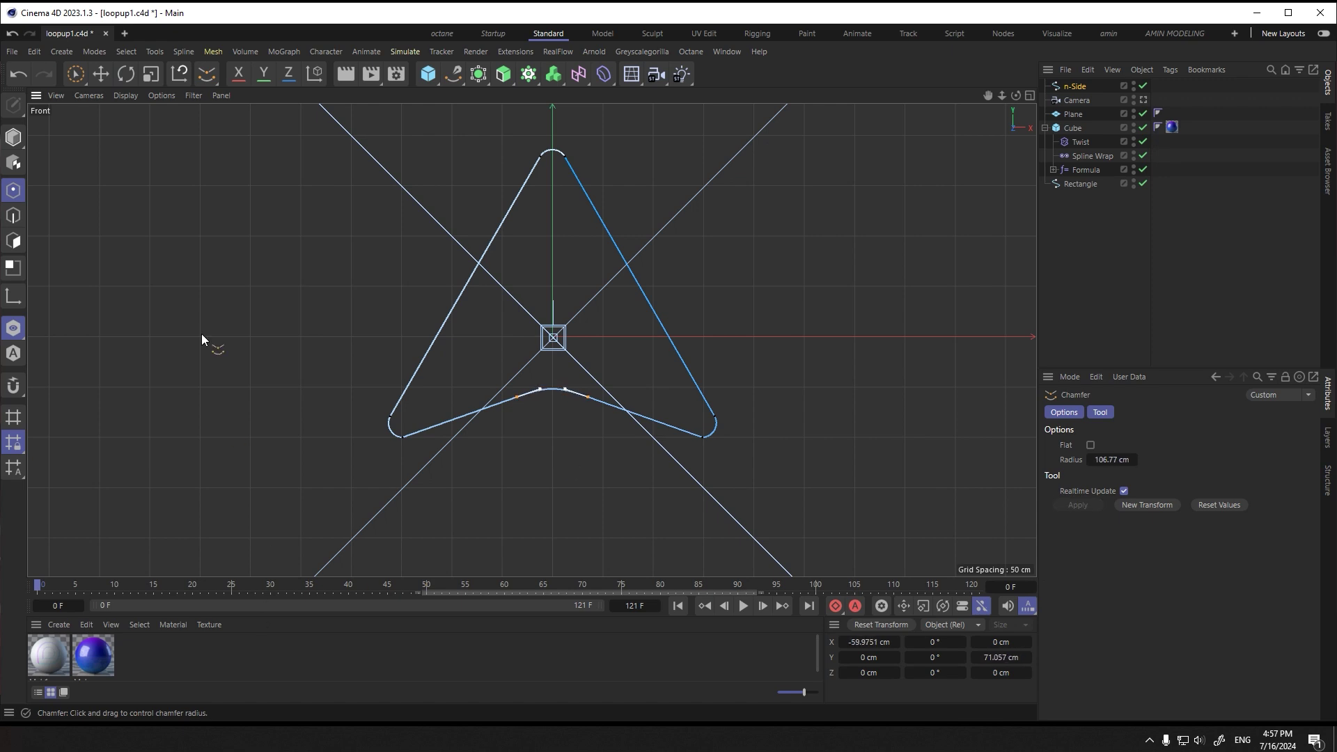
left_click(14, 137)
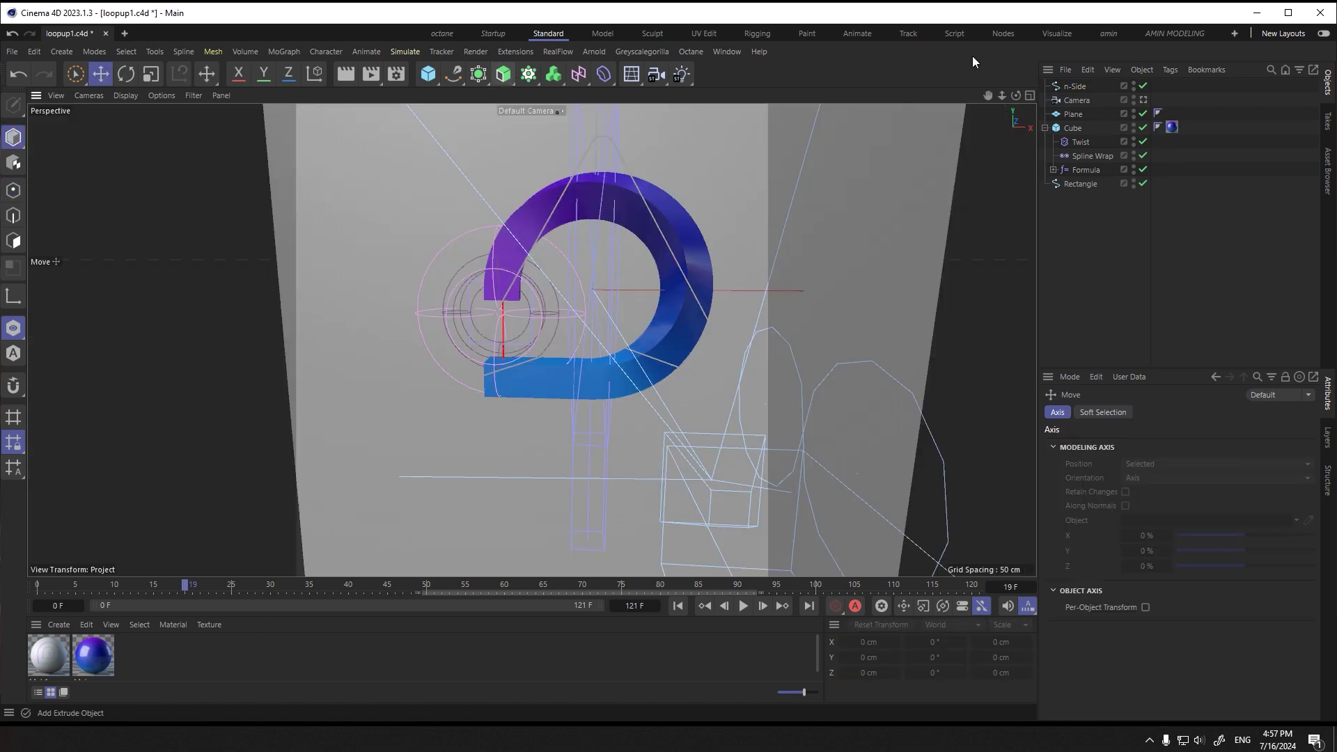
Step: Extrude the arrow-shaped n-Side spline thinly and scale the Extrude down to about 113 × 129 × 5.5 cm
left_click(1074, 85)
left_click(503, 74, "alt")
left_click_drag(861, 211, 801, 348, "alt")
left_click_drag(1176, 458, 1121, 460)
key("t")
left_click_drag(692, 257, 471, 345)
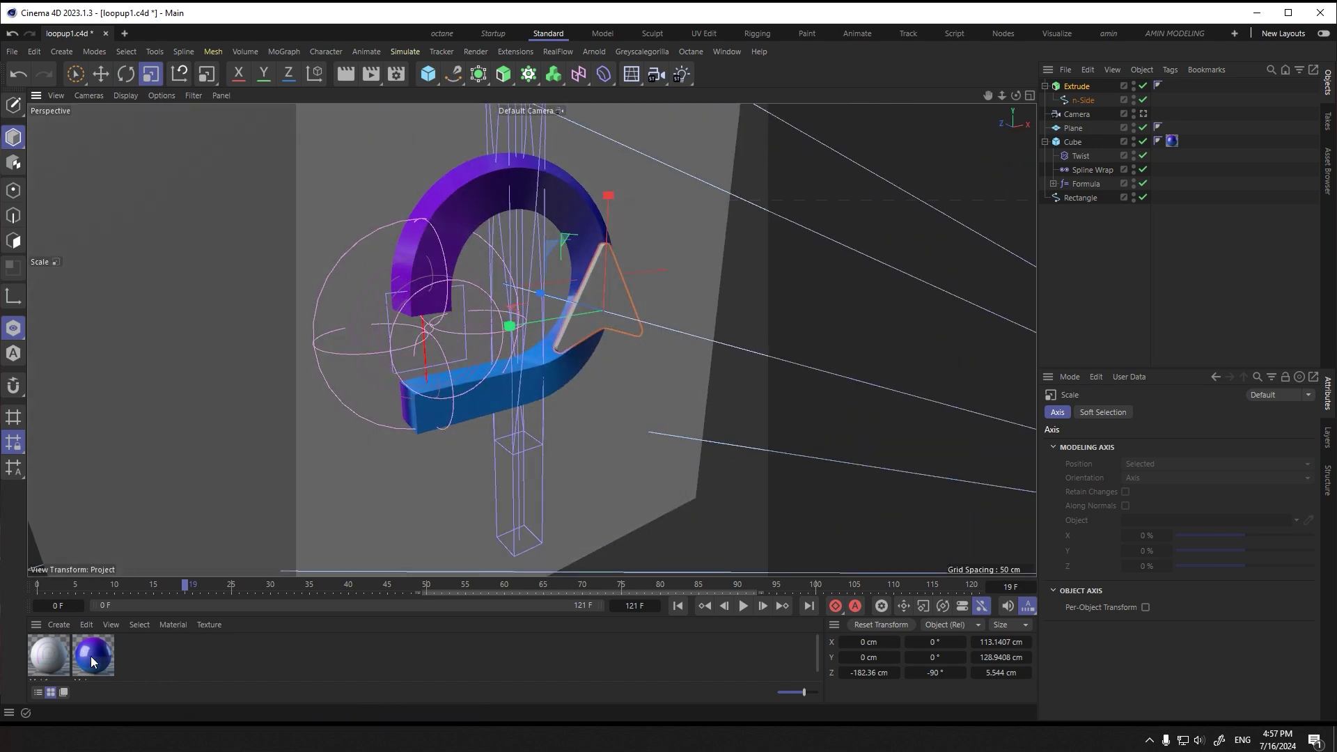
Step: Duplicate the blue-purple gradient material and apply the copy to the arrow's Extrude object
left_click_drag(90, 656, 136, 663, "ctrl")
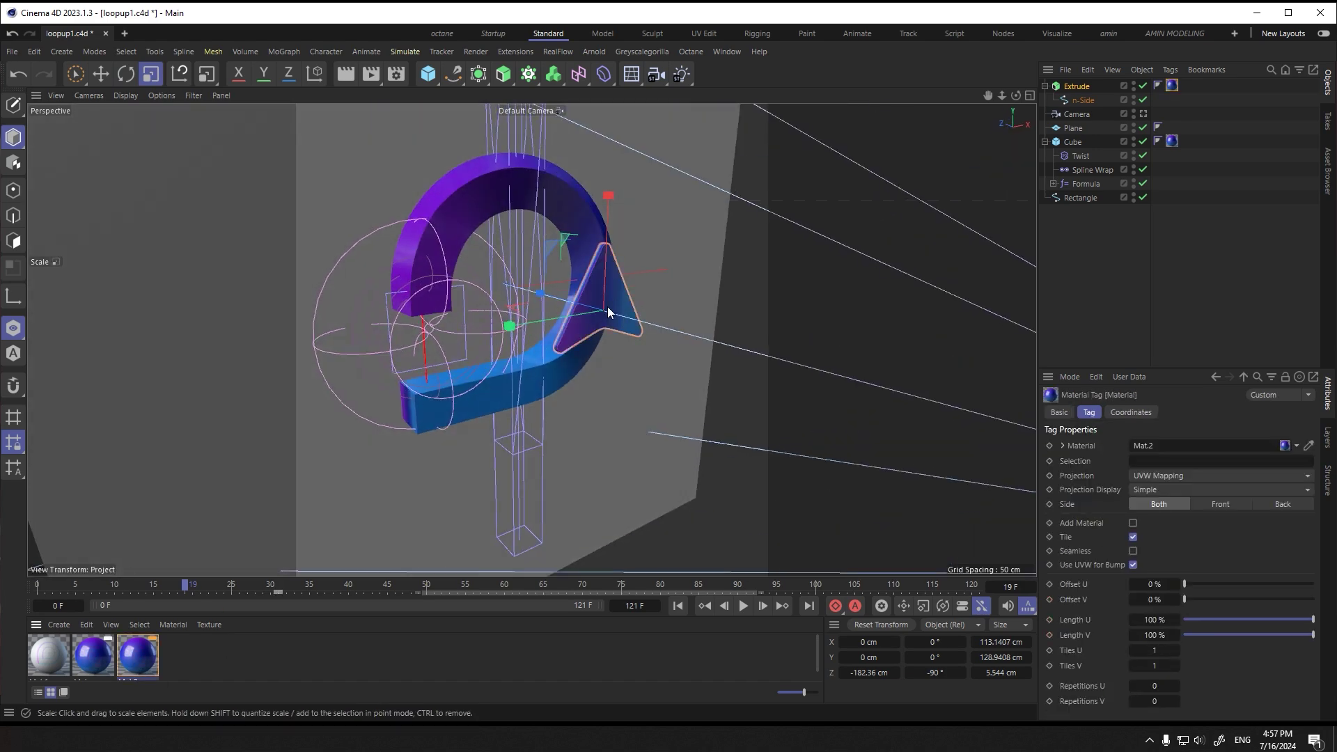
left_click_drag(607, 307, 546, 333, "alt")
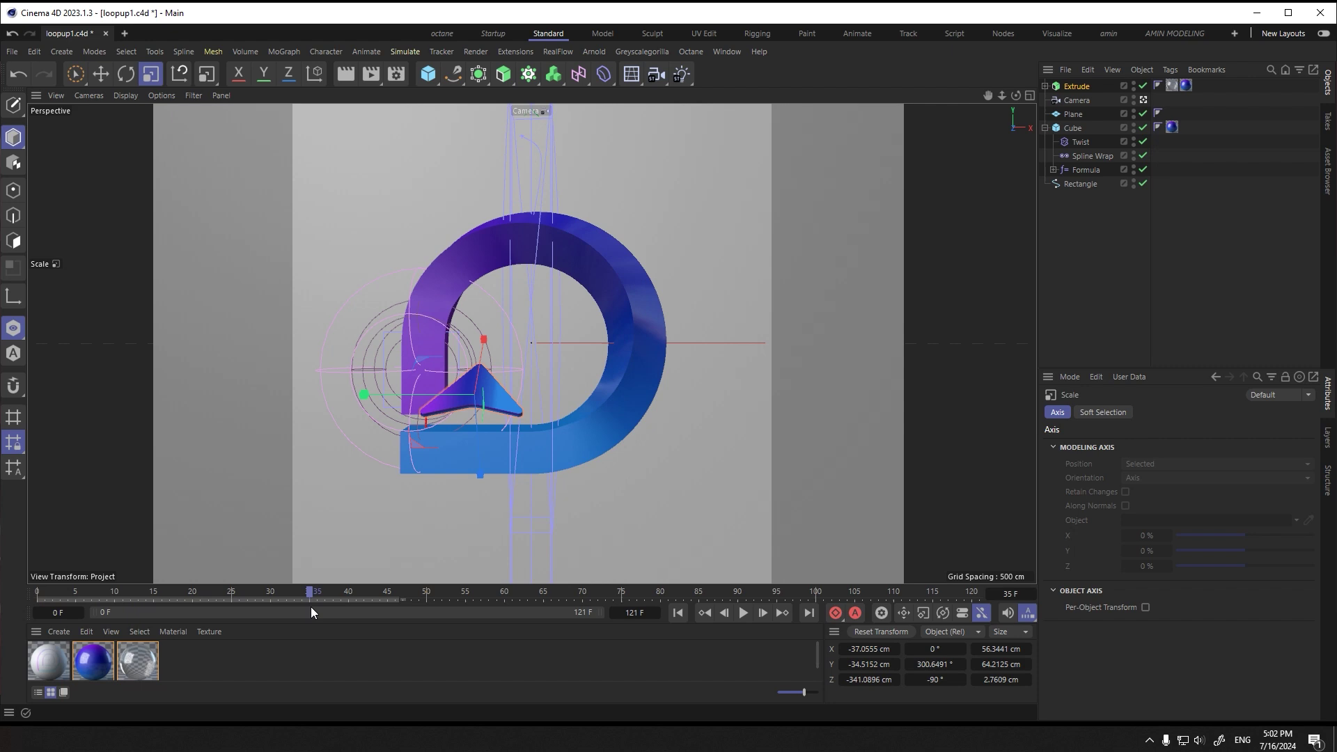
Step: At frame 47, rotate the arrow and move it toward the outer side of the bar's purple end
left_click_drag(311, 608, 402, 608)
left_click(126, 74)
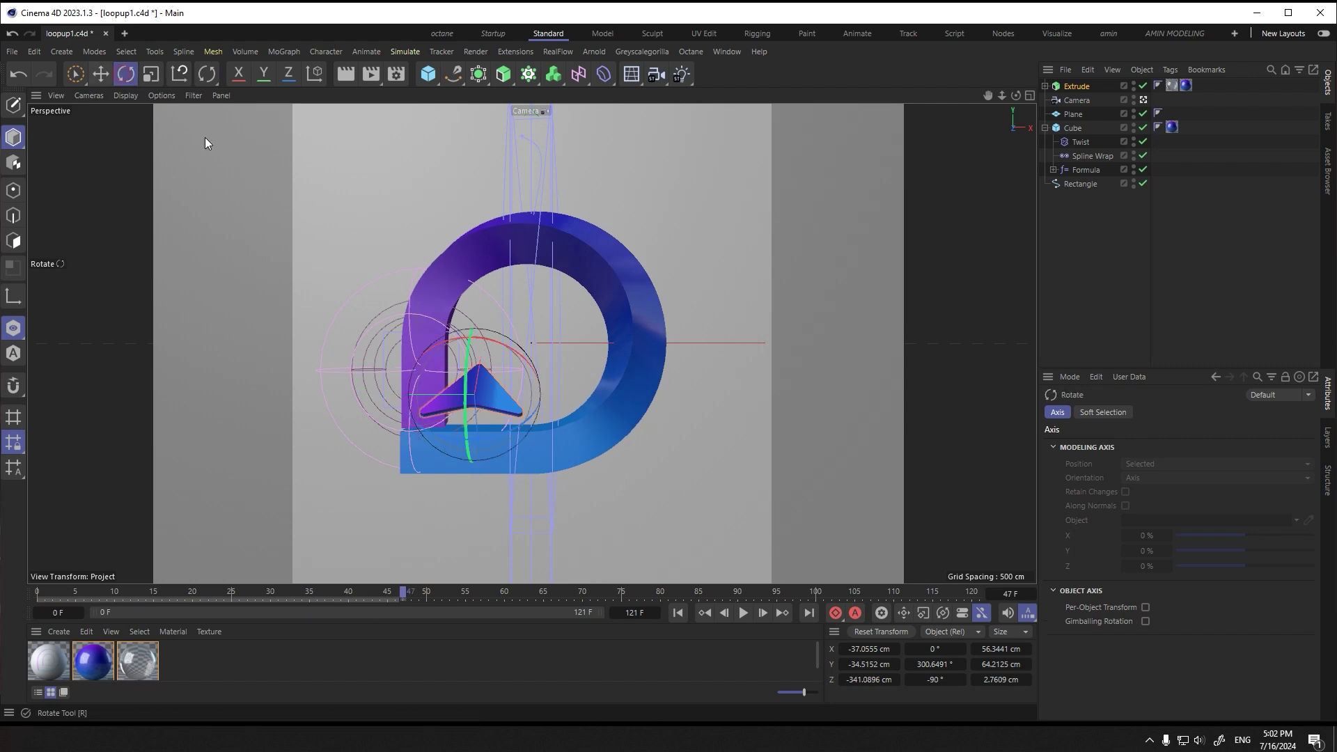
left_click(314, 74)
left_click_drag(446, 402, 337, 399)
left_click_drag(514, 342, 468, 394)
key("e")
left_click_drag(361, 372, 557, 373)
Step: Leave the camera view, adjust the arrow's placement against the purple end, and scrub to about frame 46
left_click(1143, 100)
left_click_drag(690, 432, 357, 293)
left_click_drag(561, 221, 348, 250)
mouse_move(462, 322)
left_mouse_down()
mouse_move(402, 325)
mouse_move(450, 323)
left_mouse_up()
left_click_drag(124, 594, 394, 594)
Step: Compare with the reference GIF and reposition the arrow beside the purple end of the bar
key("alt+Tab")
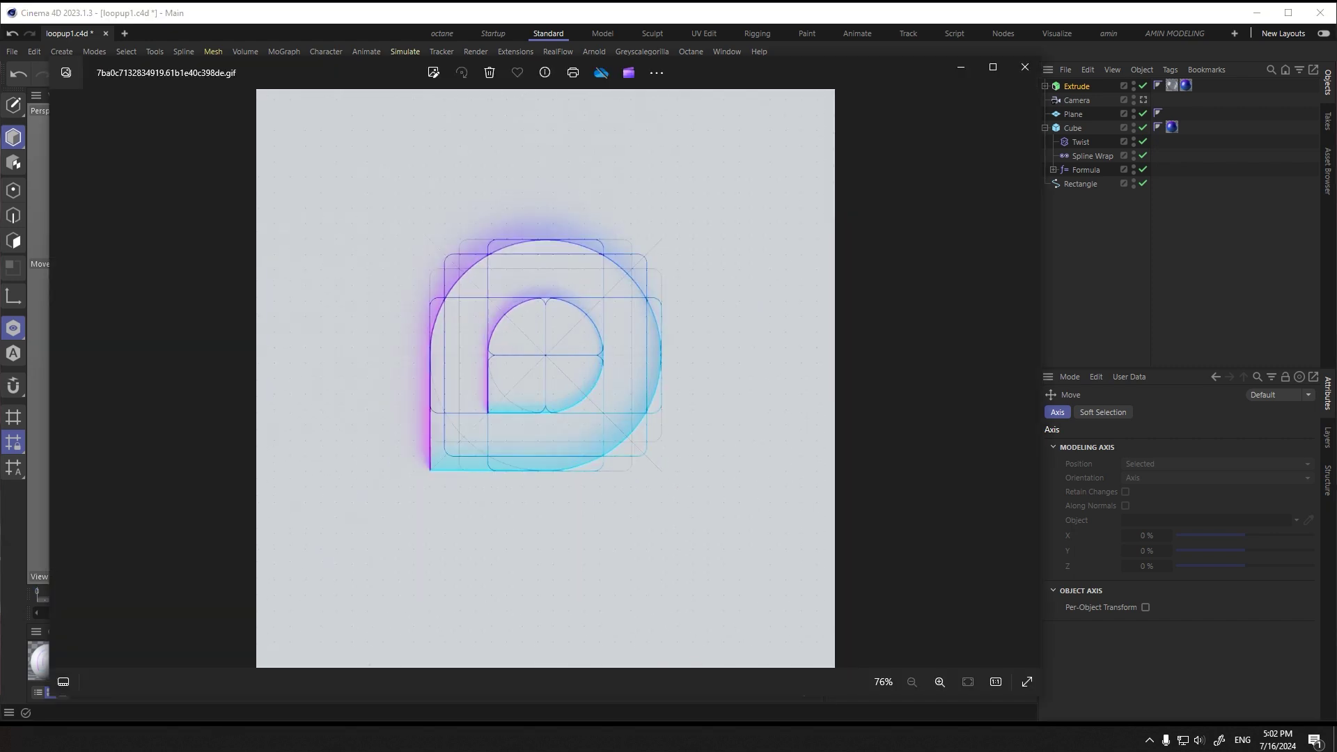
key("alt+Tab")
left_click_drag(333, 213, 320, 93)
left_click_drag(440, 203, 411, 205)
left_click_drag(557, 341, 460, 348, "alt")
Step: Keyframe the arrow at frame 38 and position it at about X -181, Y -46, Z -39 cm beside the bar
left_click_drag(379, 594, 333, 594)
left_click(1077, 87)
left_click_drag(1144, 464, 1144, 495)
left_click_drag(318, 143, 331, 266)
left_click_drag(415, 343, 445, 344)
left_click_drag(364, 276, 363, 253)
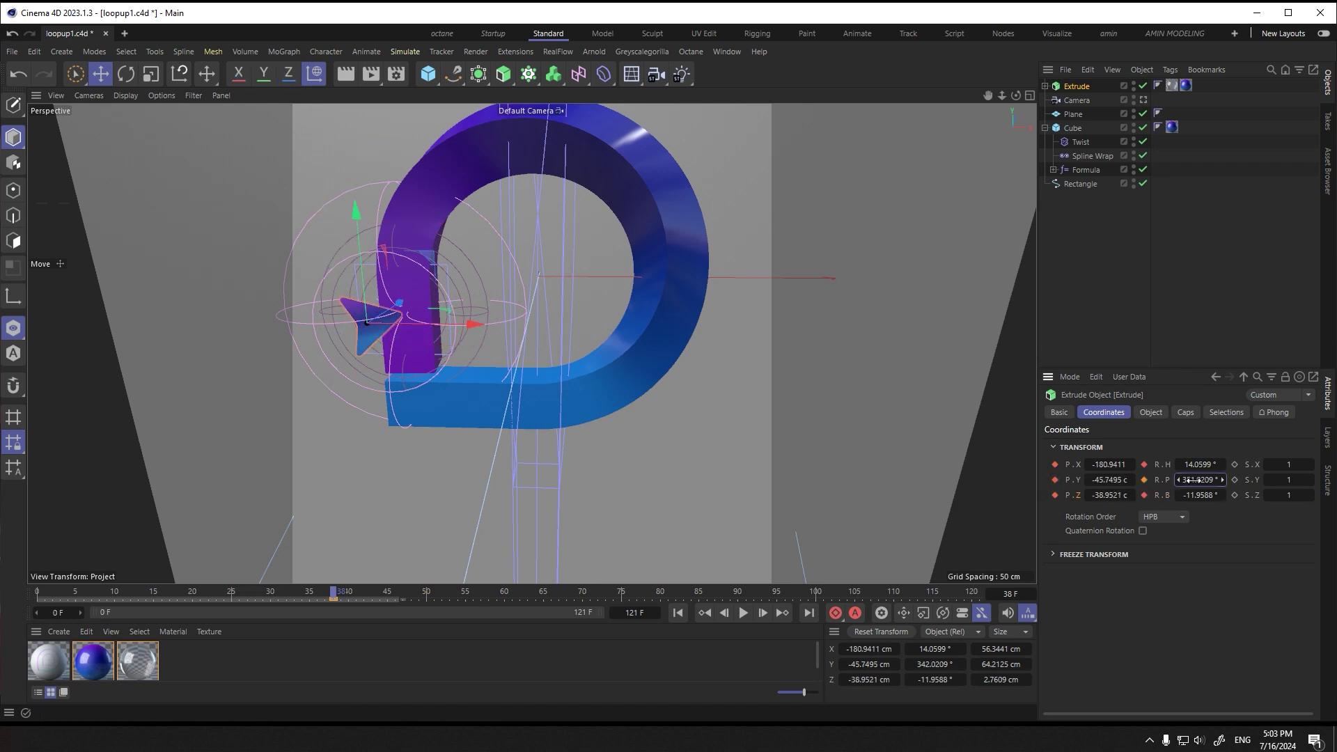
Step: Set the arrow's pitch to about 351° and its heading to about 13°
left_click_drag(1222, 464, 1222, 494)
scroll(417, 306, "up", 3)
left_click_drag(445, 307, 418, 349, "alt")
left_click_drag(1222, 464, 1222, 443)
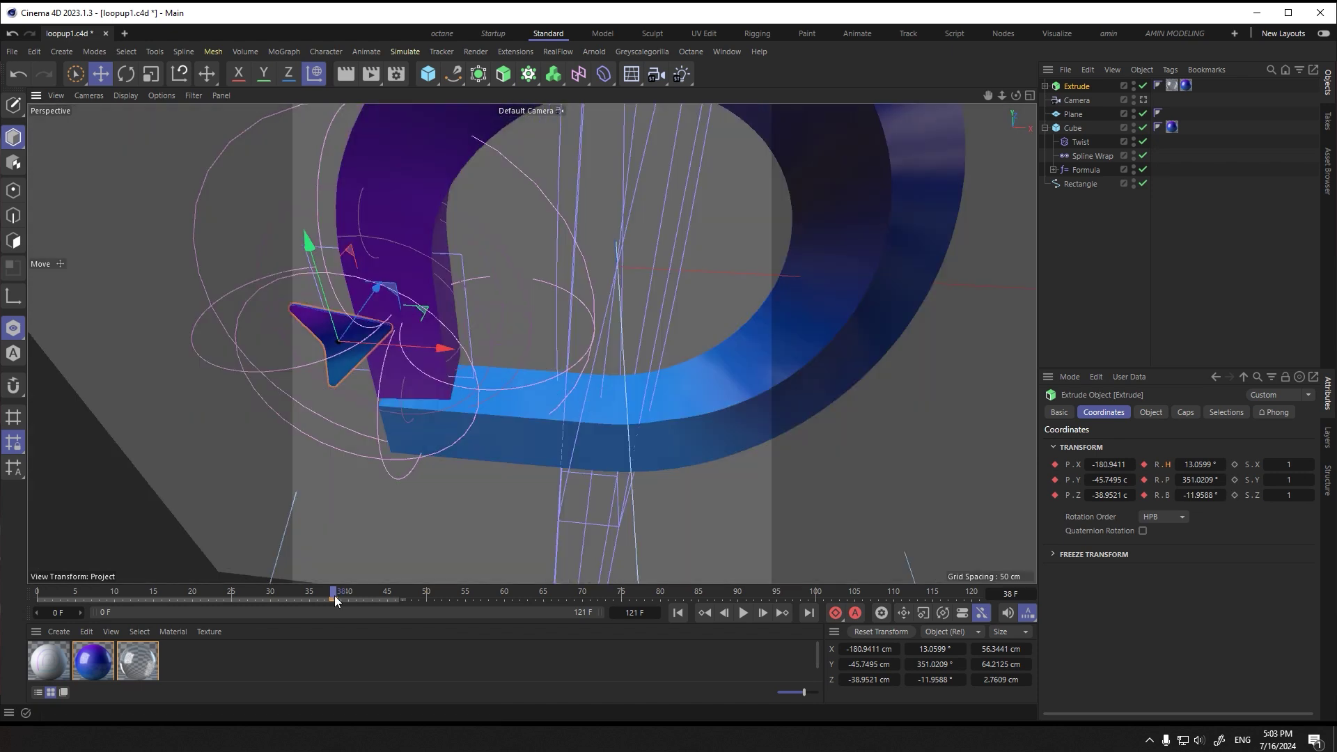
Step: Shift the arrow's frame 38 keys to frame 34 and set its heading there to about -23.9°
left_click_drag(335, 598, 303, 598)
left_click(302, 593)
left_click_drag(1196, 464, 1187, 467)
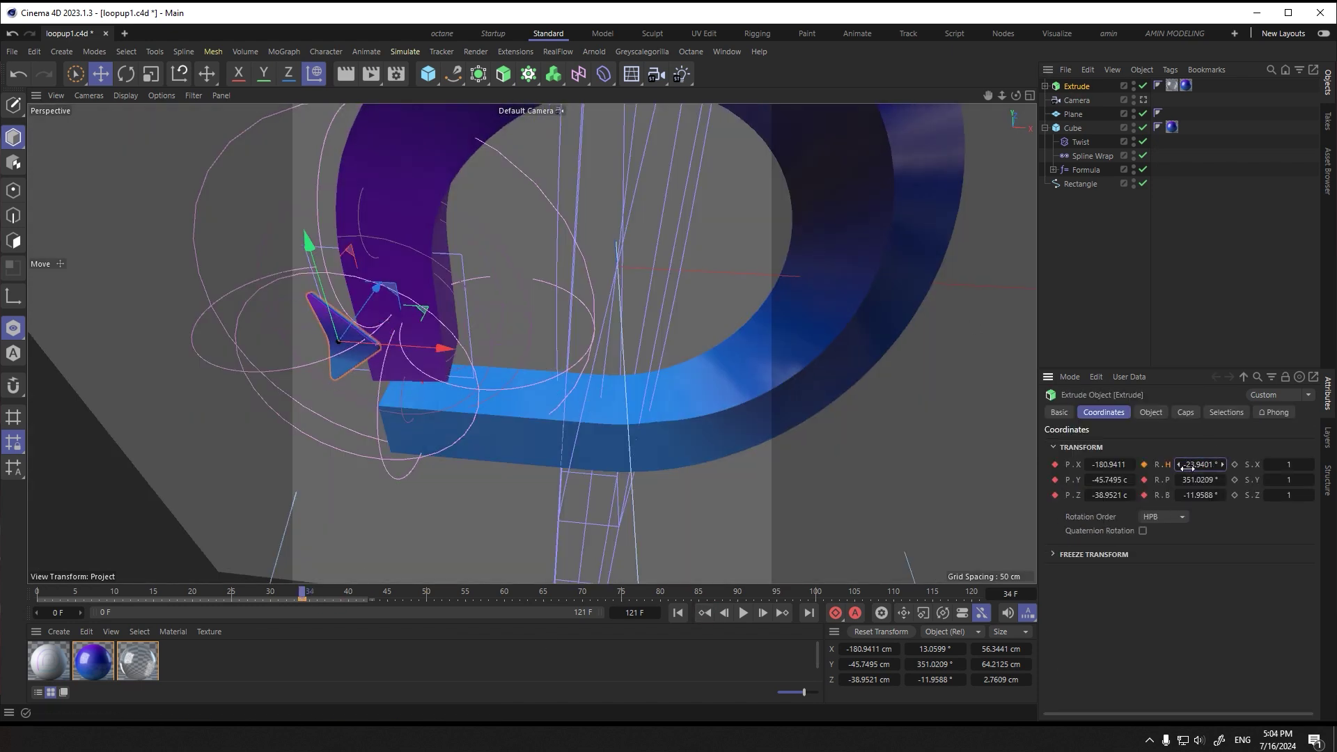
Step: Adjust the arrow's heading at about frame 54, shift its frame 34 keys to frame 43, and play the animation
left_click_drag(308, 592, 458, 592)
left_click_drag(1199, 465, 1174, 478)
left_click_drag(302, 599, 373, 598)
left_click(743, 613)
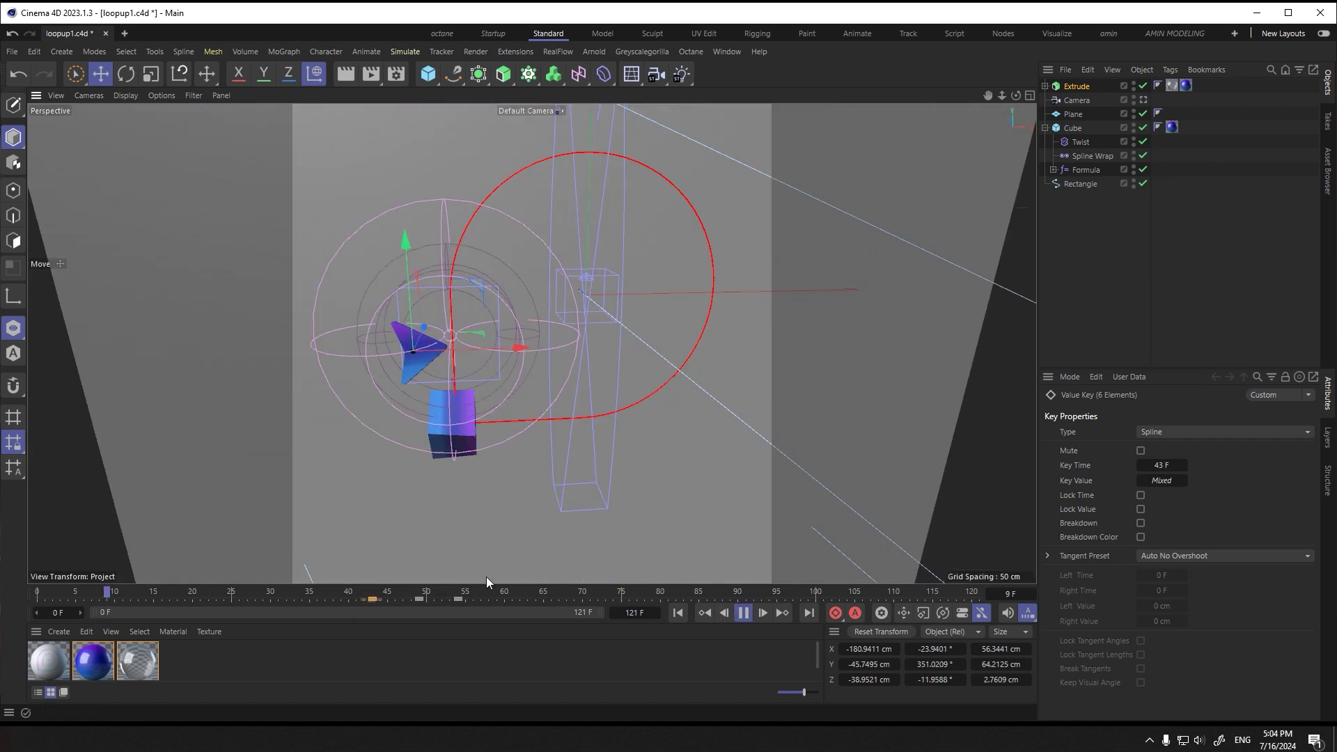
Step: At frame 25, keyframe the arrow at about X -237, Y 91 cm with adjusted heading and bank, and play the animation
left_click(372, 598)
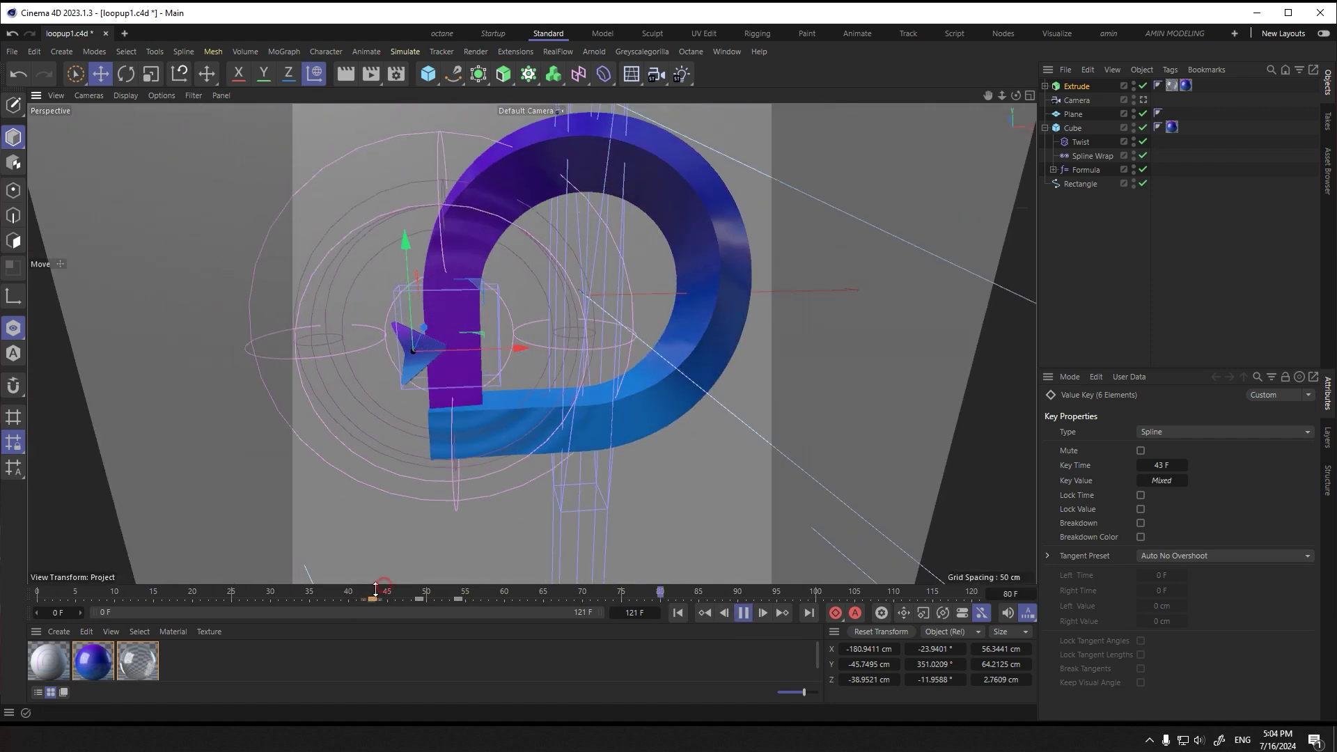
left_click(1076, 87)
left_click(744, 617)
left_click(373, 597)
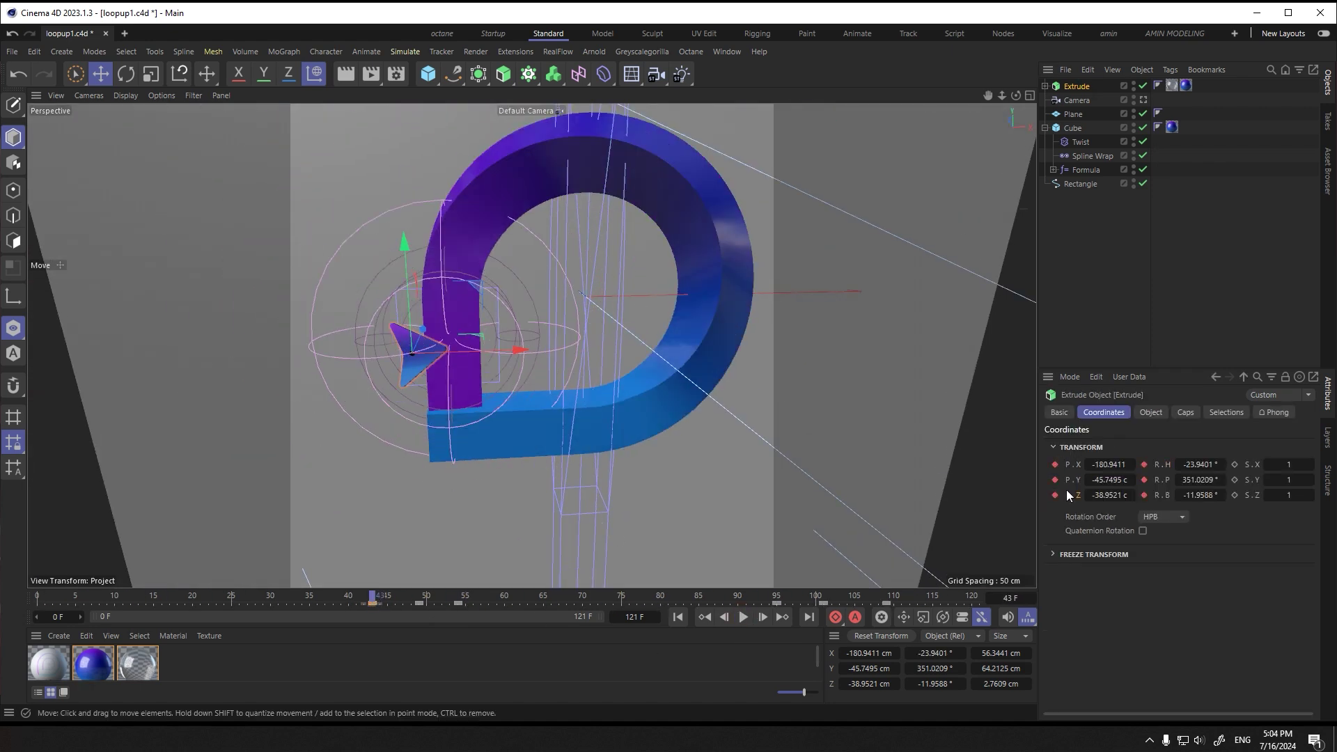
left_click_drag(321, 601, 232, 597)
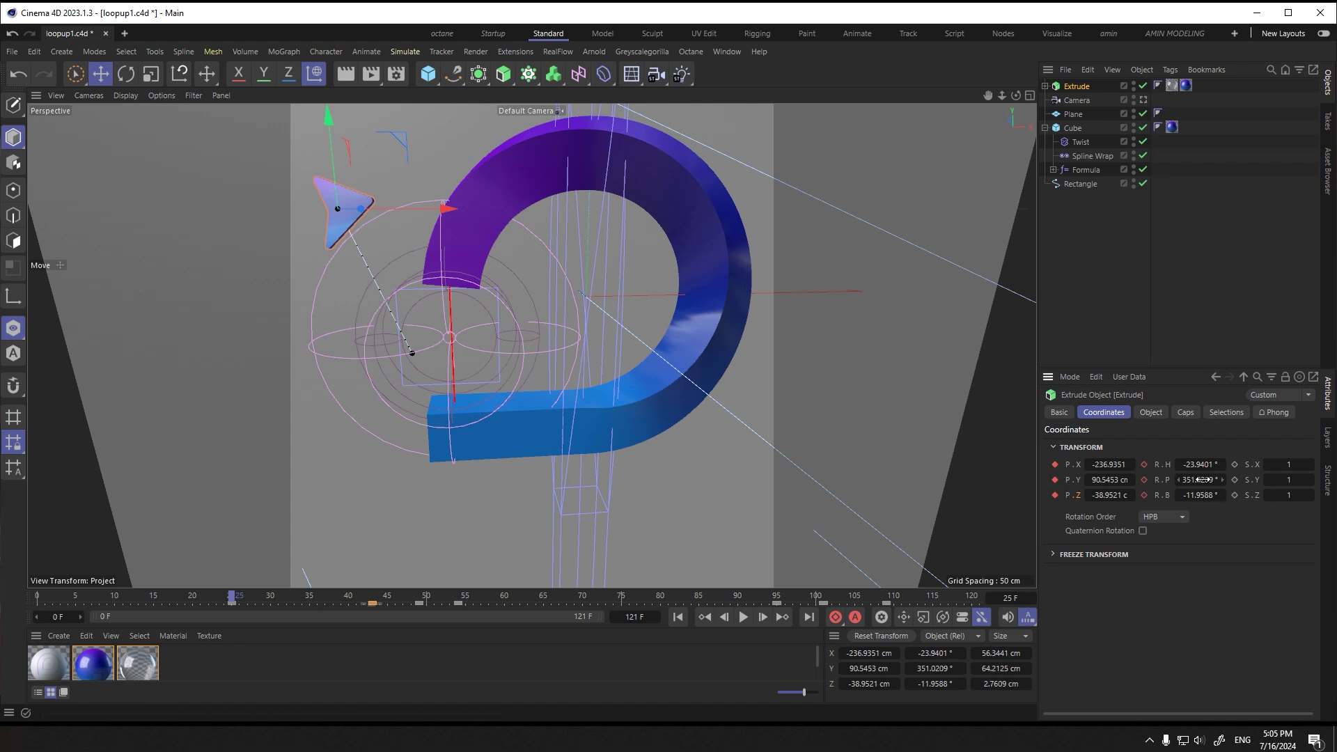
left_click_drag(1200, 465, 1212, 464)
left_click_drag(1200, 495, 1215, 495)
left_click(744, 617)
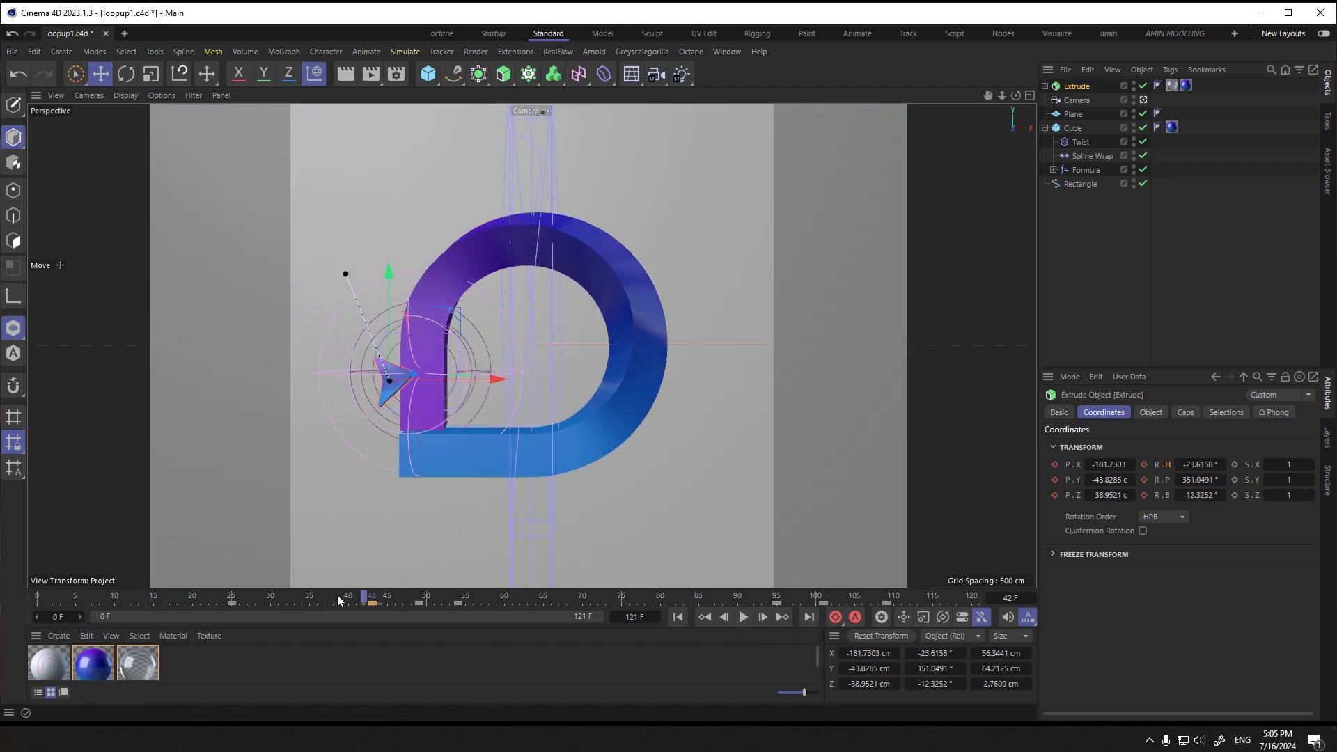
Step: At about frame 11, move the arrow below and outside the frame, keyframe its position, and play the animation
key("F8")
left_click_drag(400, 244, 358, 215)
left_click_drag(327, 154, 315, 492)
left_click_drag(362, 503, 286, 571)
left_click(1055, 497)
left_click(744, 617)
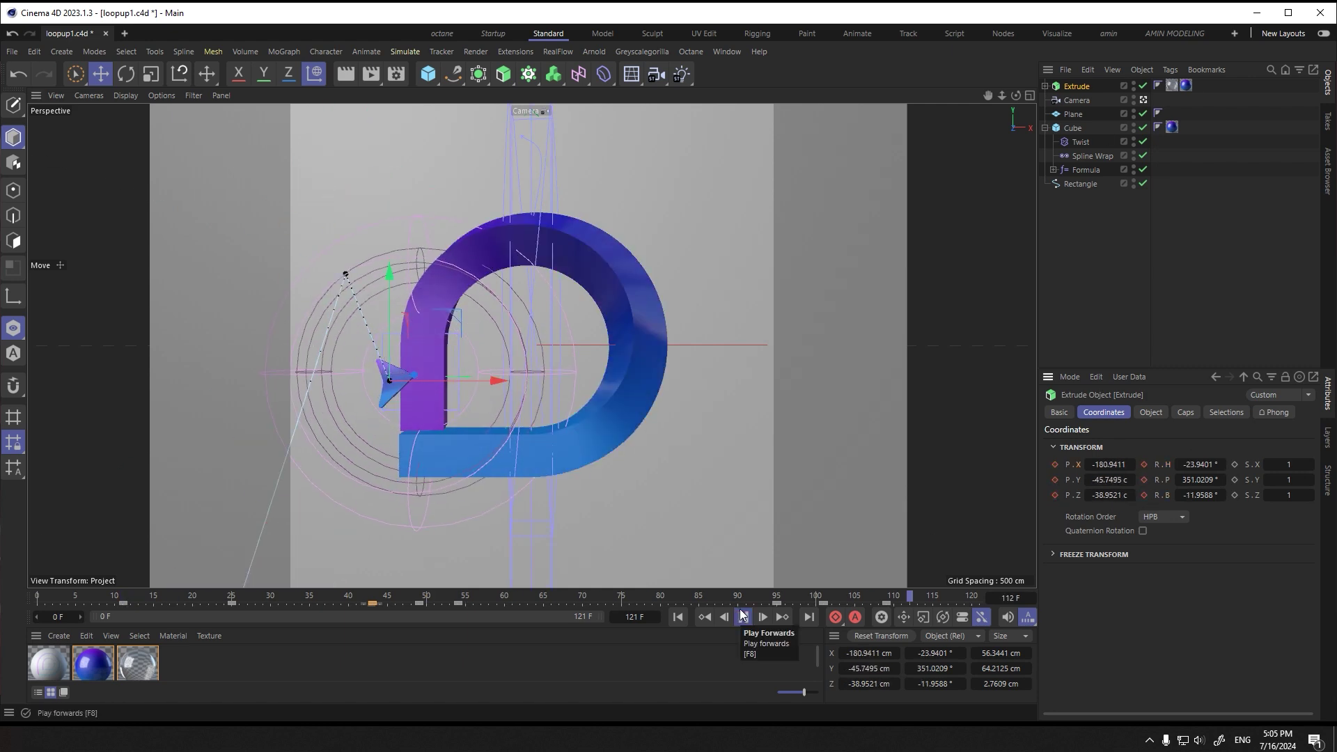
Step: At about frame 16, move the arrow inside the loop's lower part, keyframe its position, adjust heading and pitch, and play the animation
left_click(745, 618)
left_click_drag(406, 419, 620, 444)
left_click_drag(1055, 465, 1055, 497)
left_click_drag(1222, 480, 1202, 480)
left_click_drag(1222, 465, 1255, 465)
left_click(744, 618)
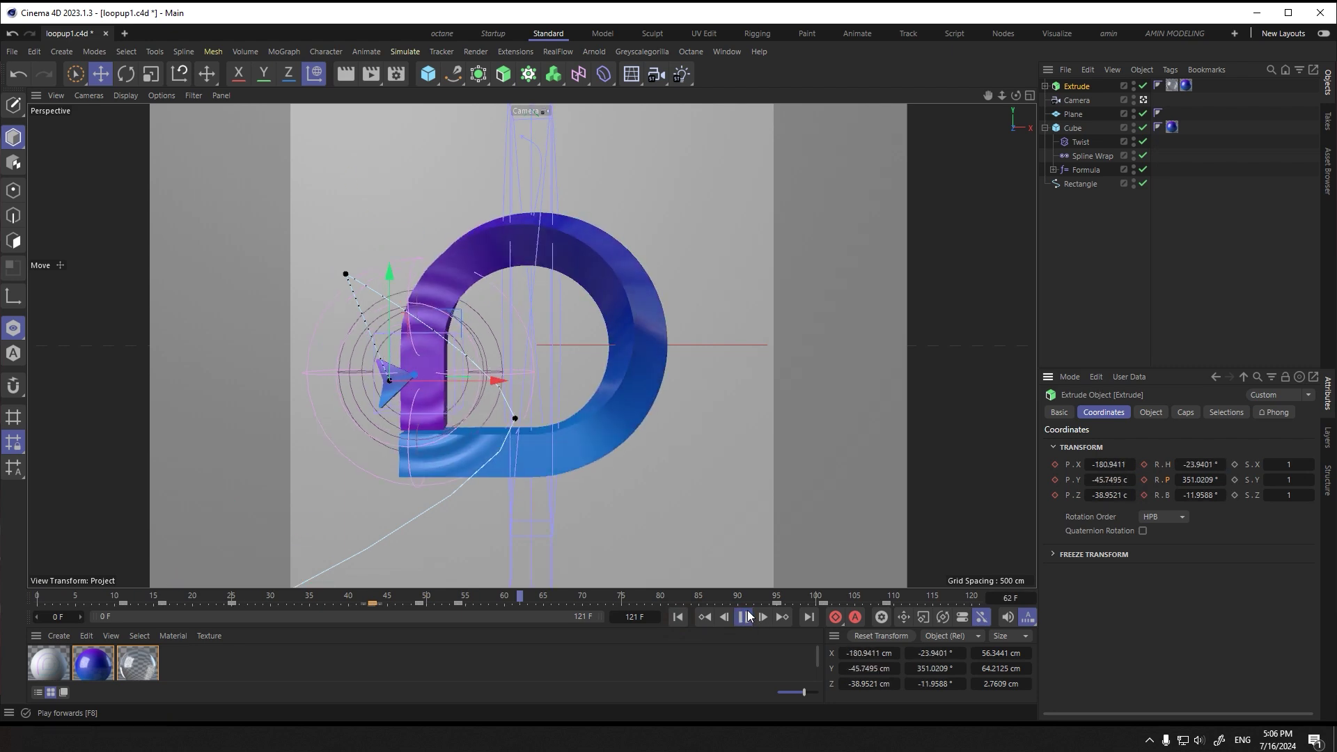
left_click(748, 612)
Step: Examine the arrow's position and rotation tracks in the F-Curve timeline and close it
left_click(726, 52)
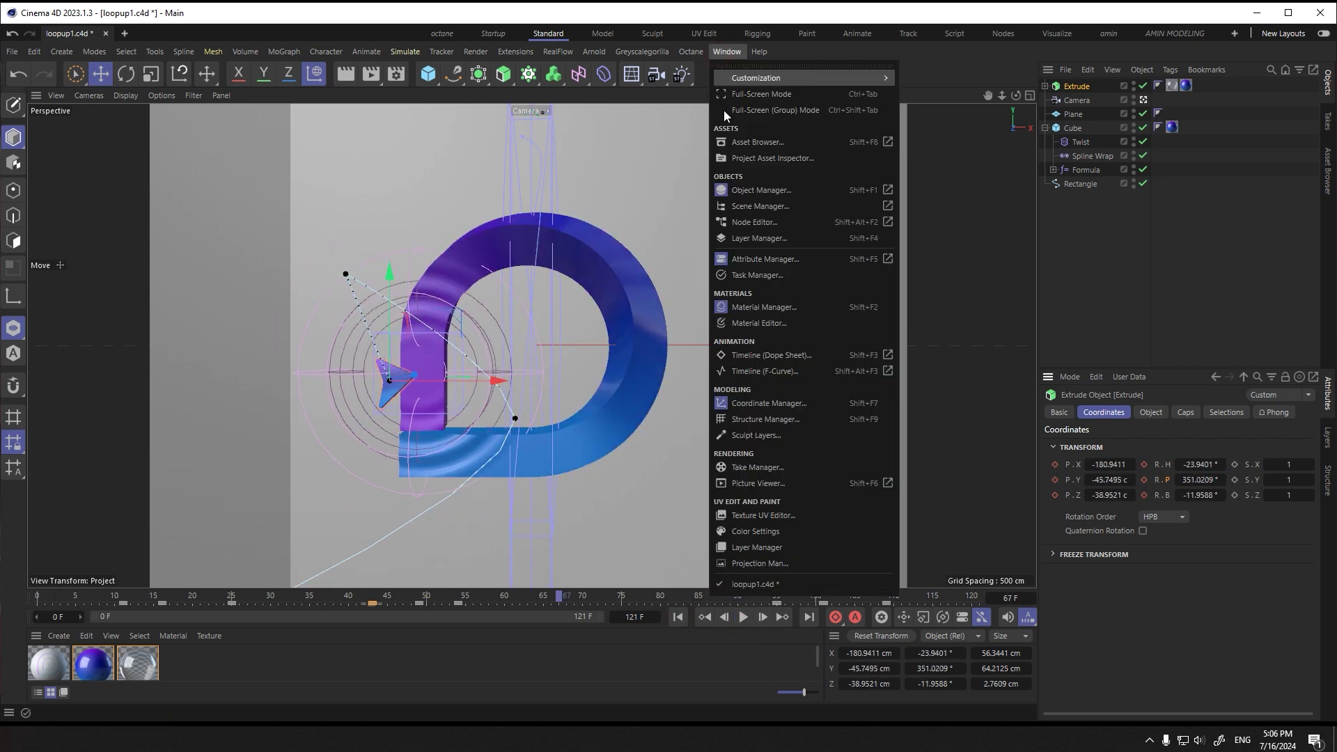
left_click(759, 372)
left_click_drag(143, 162, 715, 159)
double_click(288, 252)
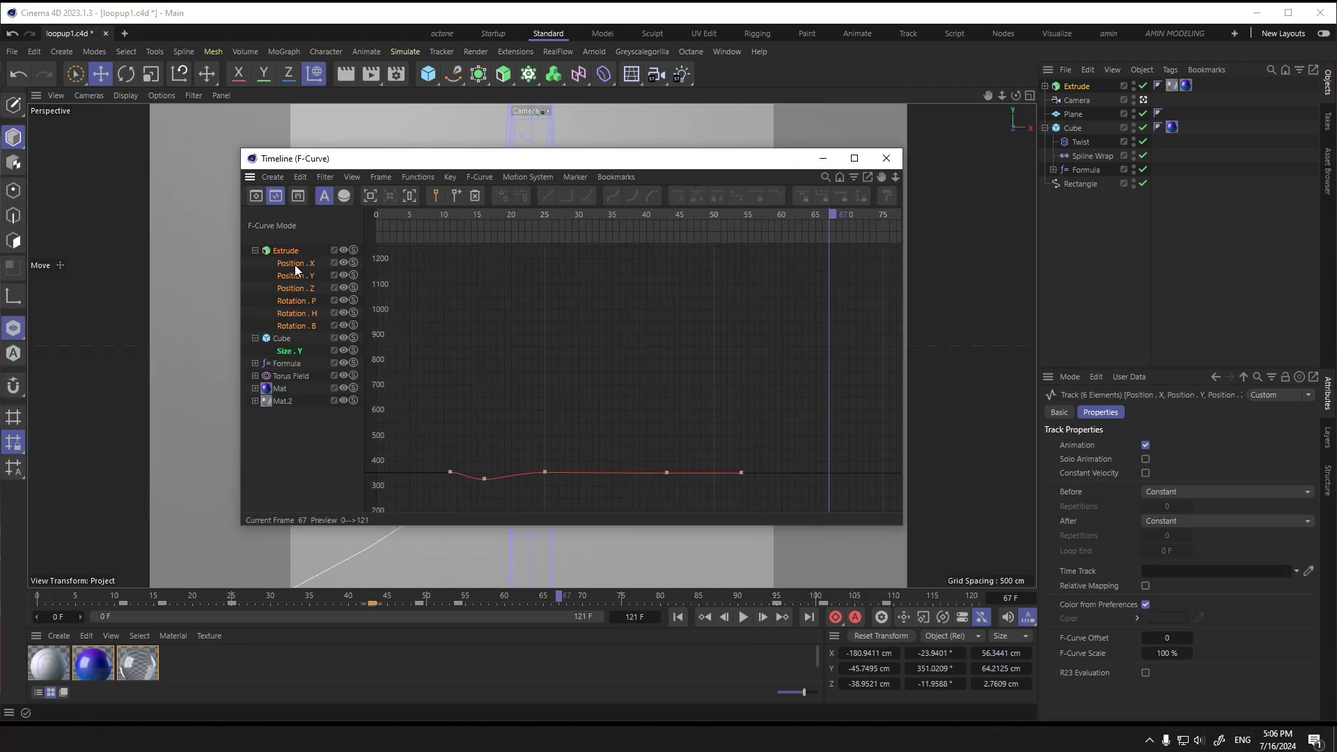
left_click(300, 302)
left_click(885, 158)
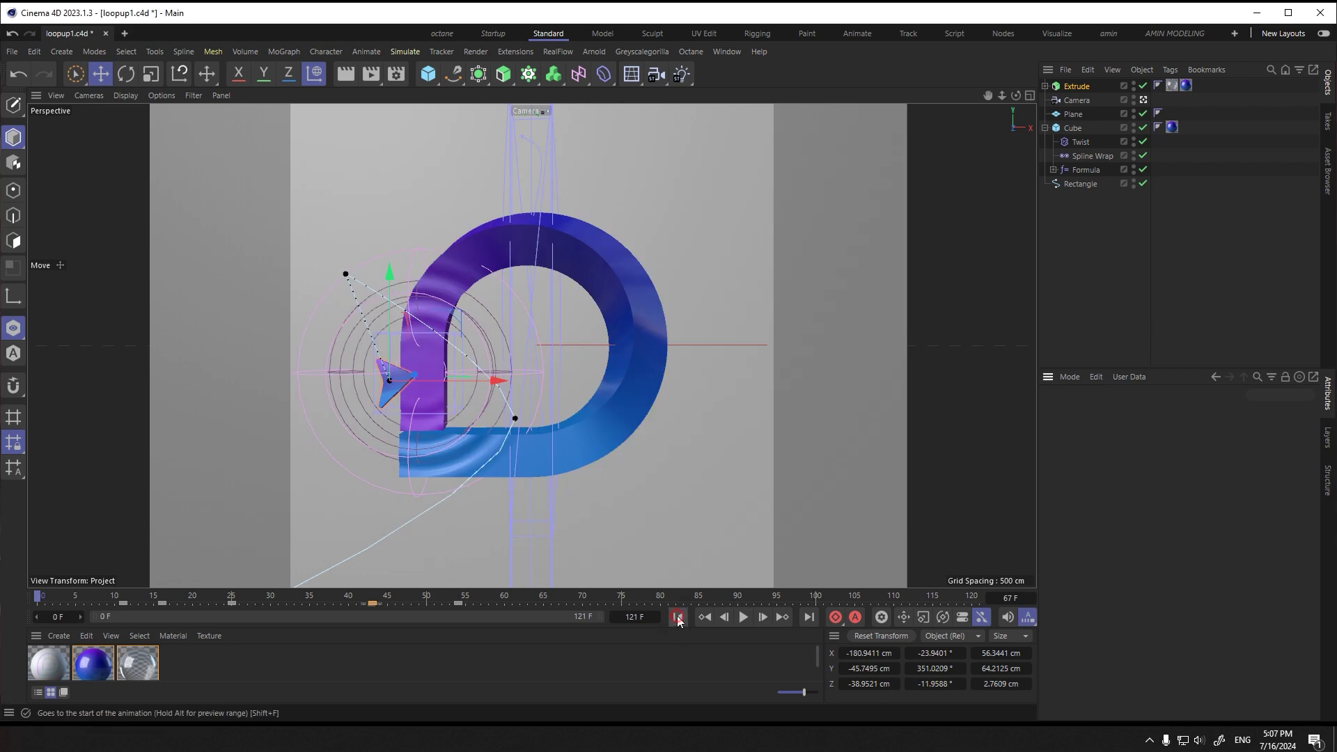
Step: Play the animation and inspect the arrow's motion path from an angled view
left_click(744, 617)
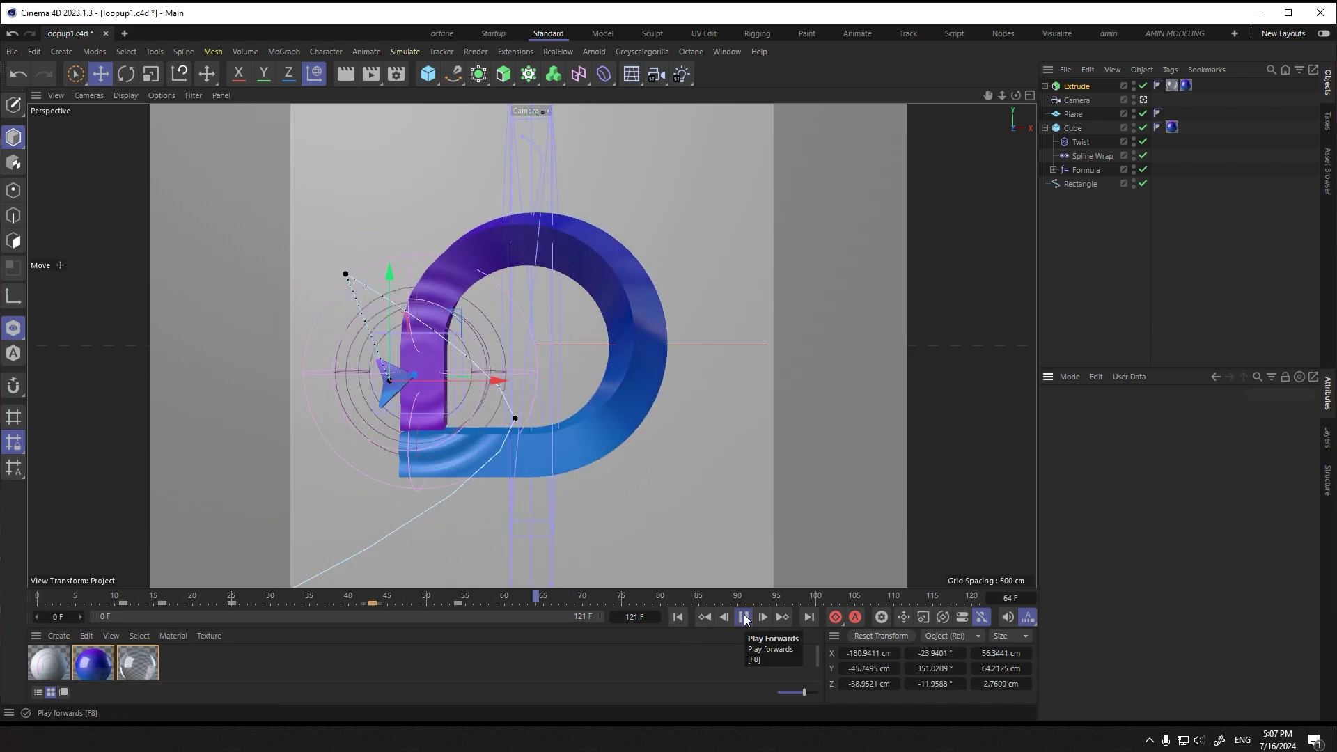
left_click(743, 617)
left_click_drag(447, 386, 351, 333, "alt")
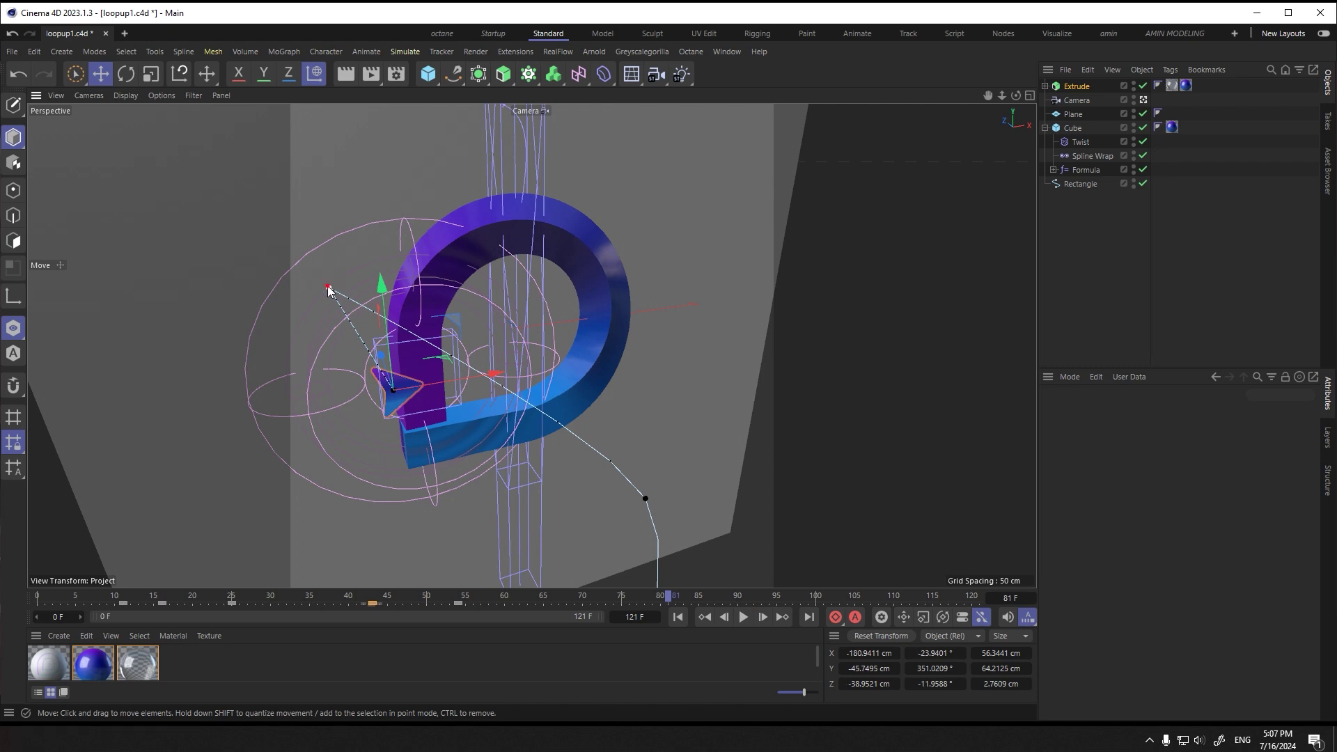
left_click(343, 301)
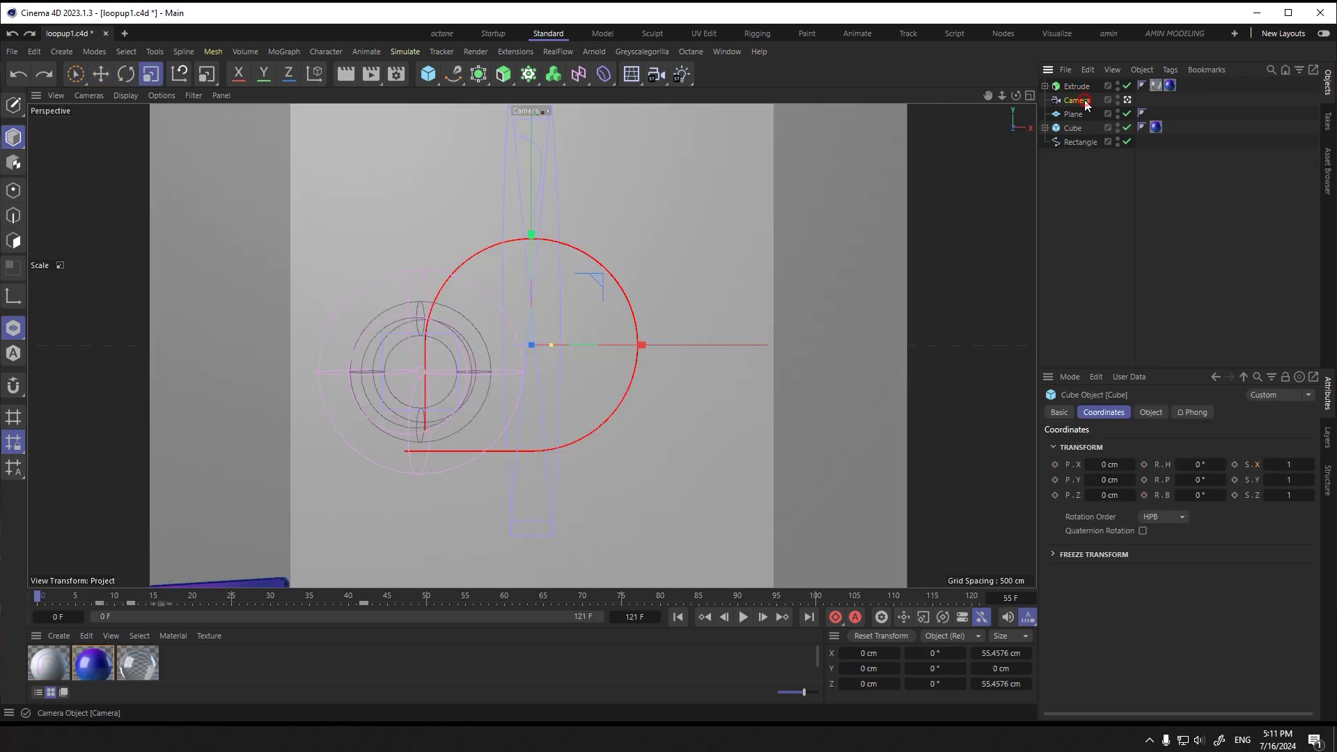
Step: Keyframe the camera's Z position at about -654.5 cm at frame 0
left_click(1083, 101)
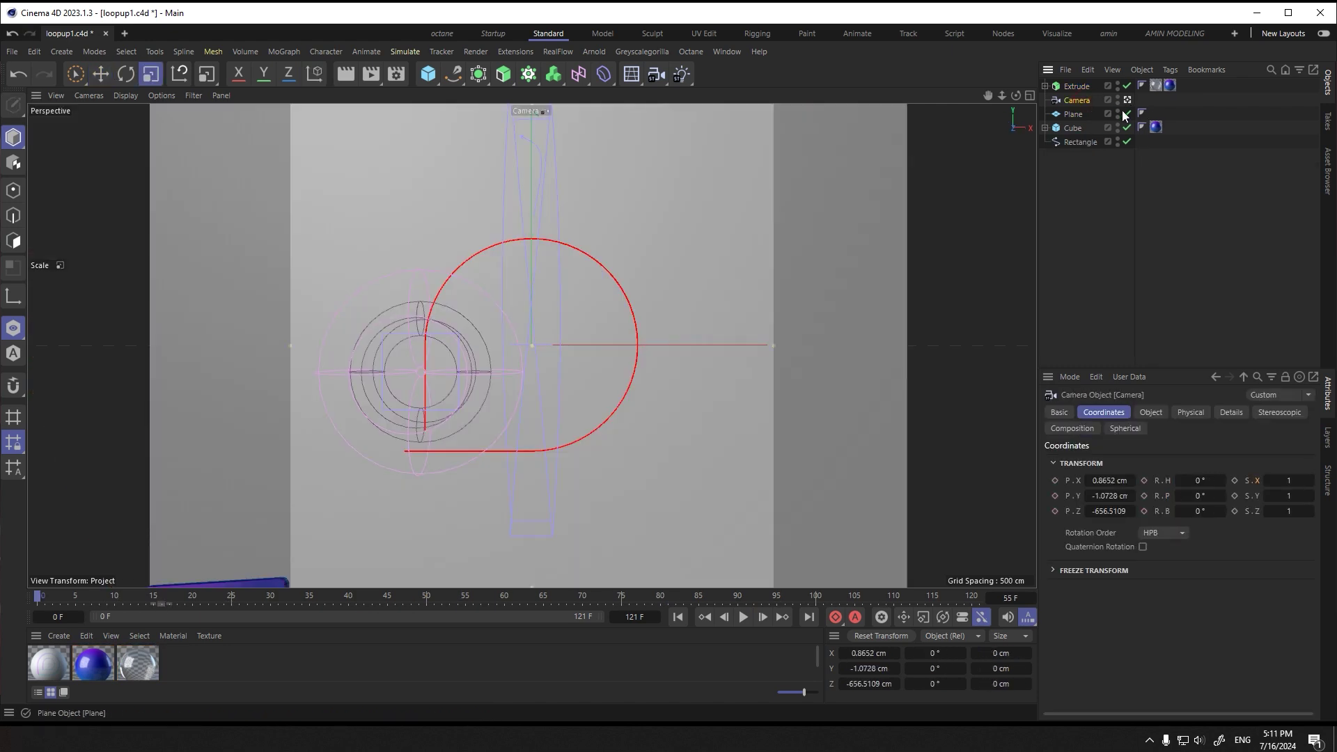
left_click(1151, 413)
left_click(1109, 413)
left_click_drag(1106, 495, 1139, 511)
key("ctrl+z")
left_click_drag(1110, 511, 1106, 511)
left_click(1055, 512)
Step: At frame 10, keyframe the camera's Z position at about -603.5 cm and play the animation
left_click(116, 596)
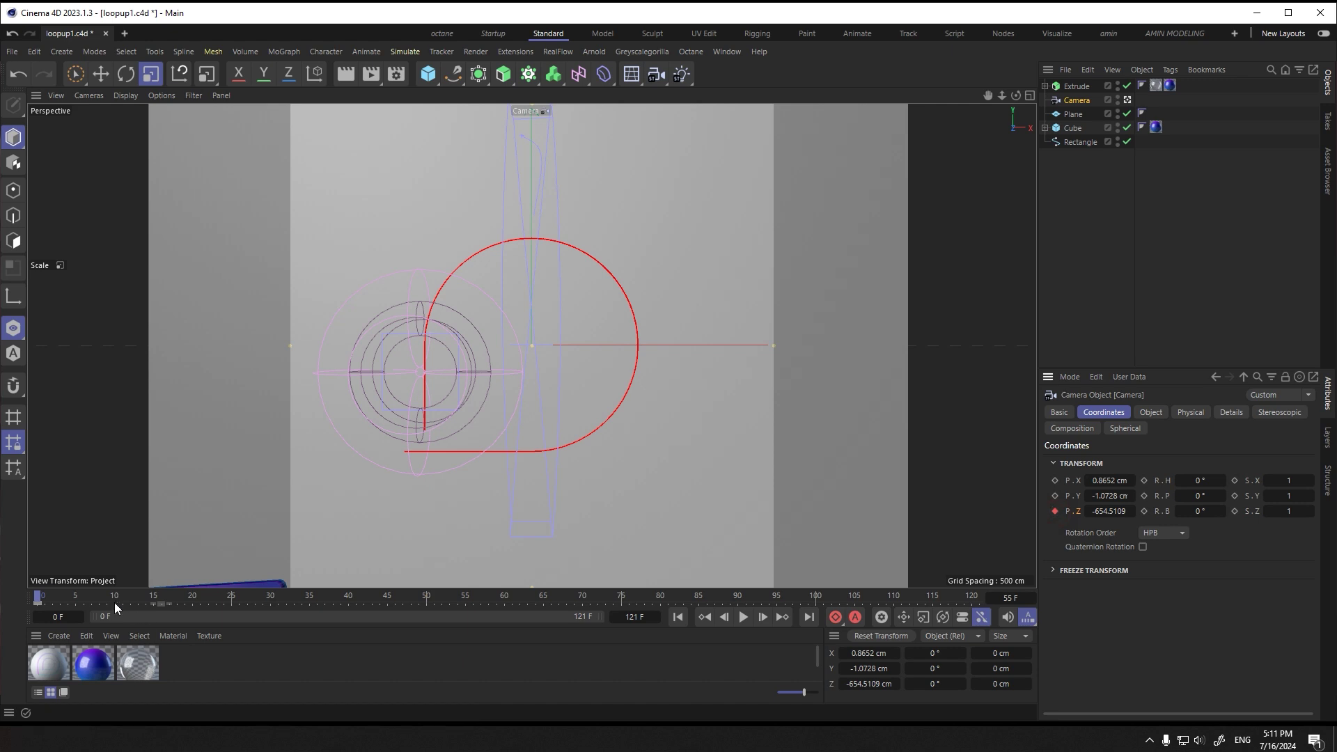
left_click_drag(1109, 512, 1136, 512)
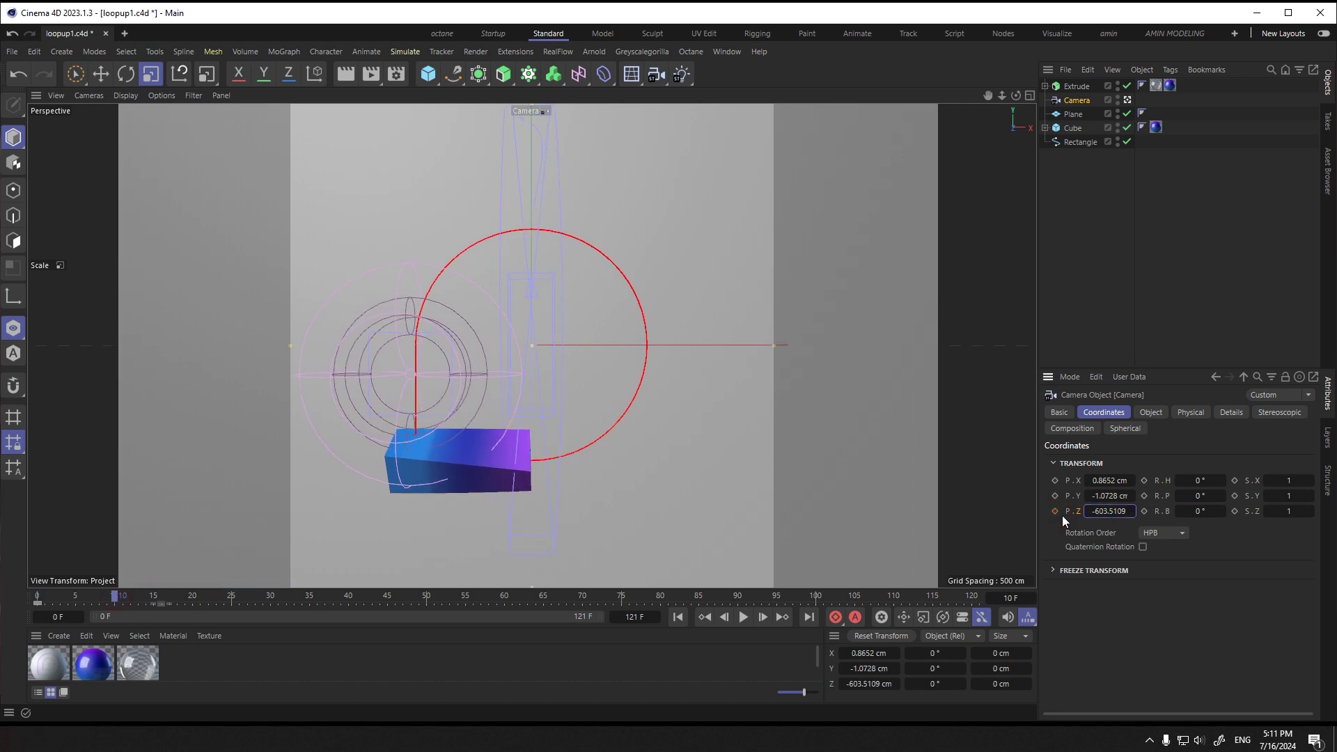
left_click(743, 617)
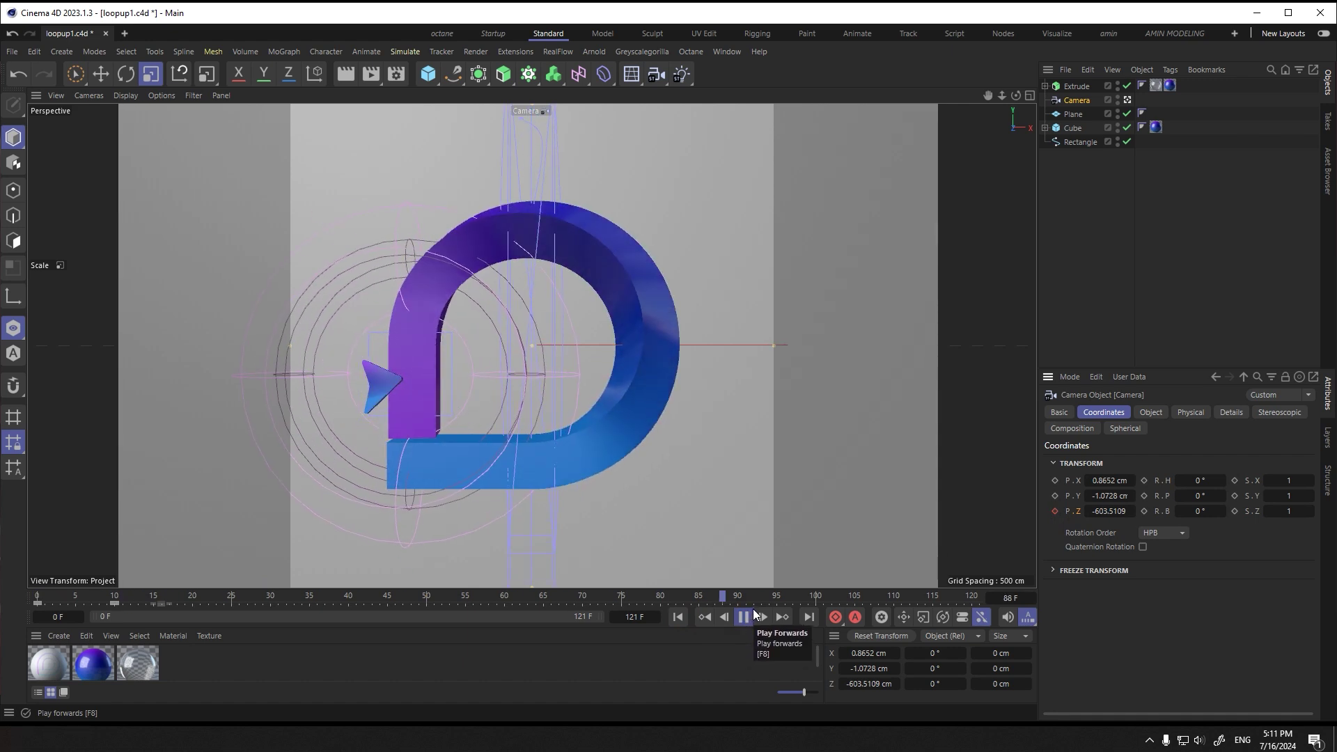
left_click(753, 612)
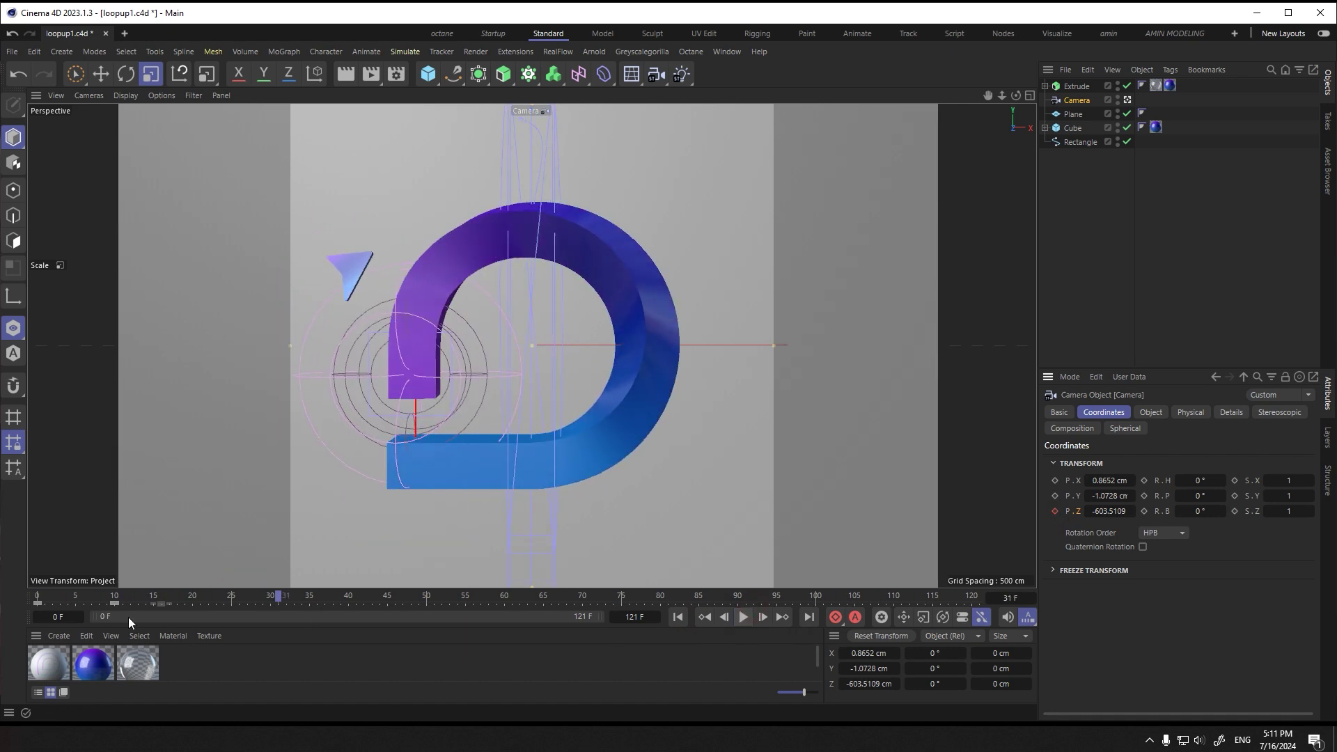
Step: Shift the camera's frame 10 key to about frame 15, make both camera keys linear, and play the animation
left_click(115, 603)
key("ctrl+a")
right_click(66, 603)
left_click(144, 495)
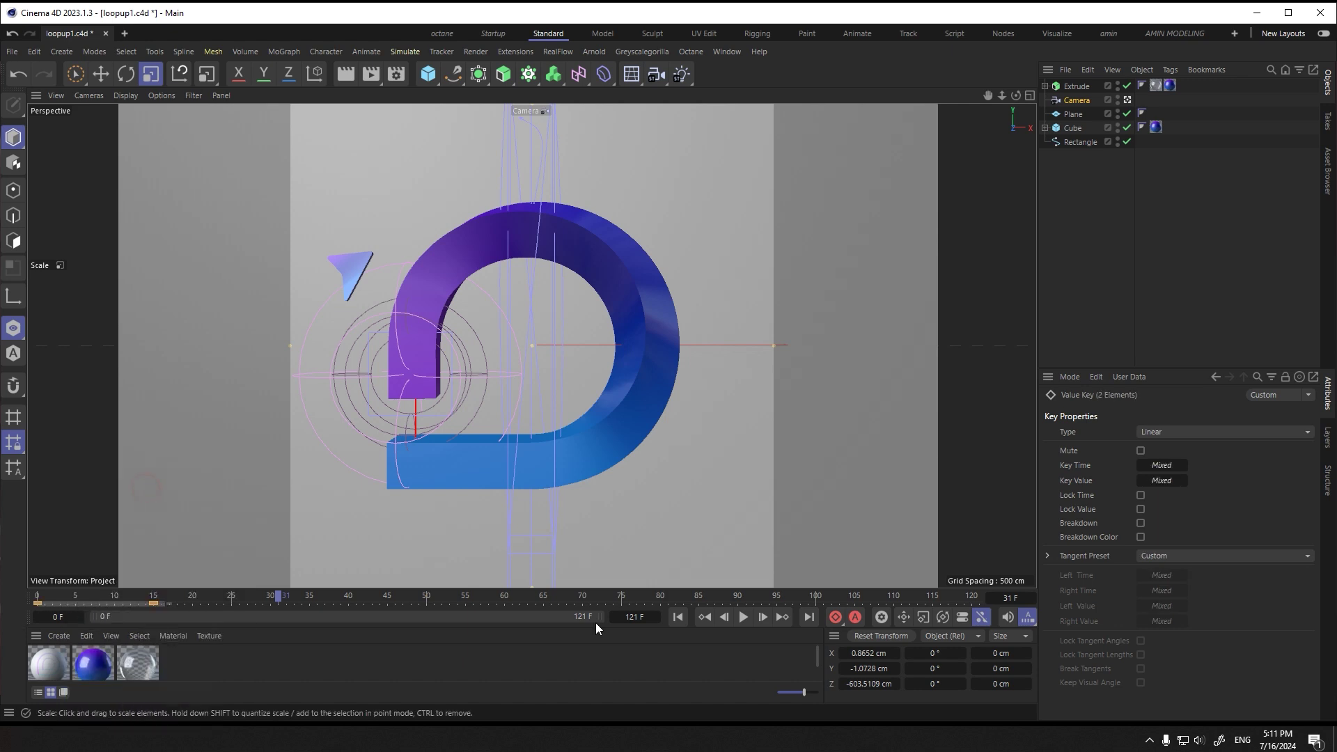
left_click(743, 616)
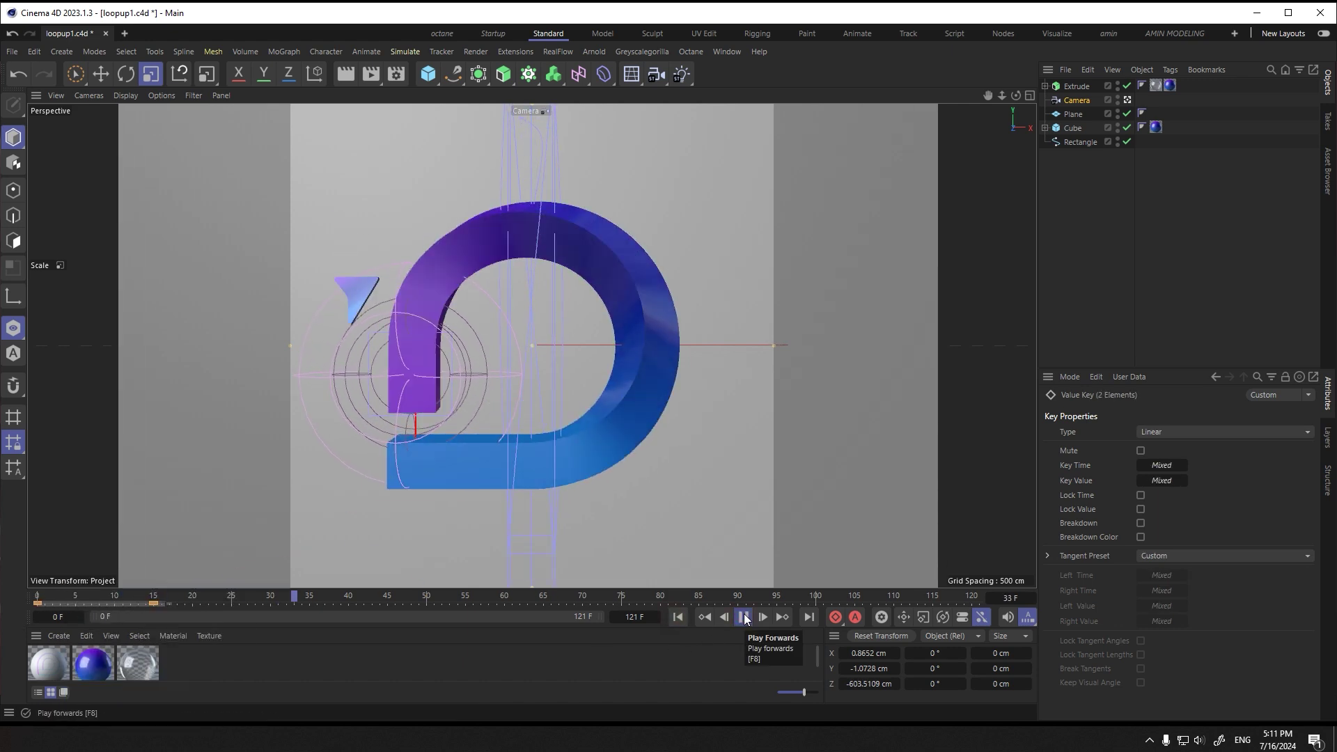
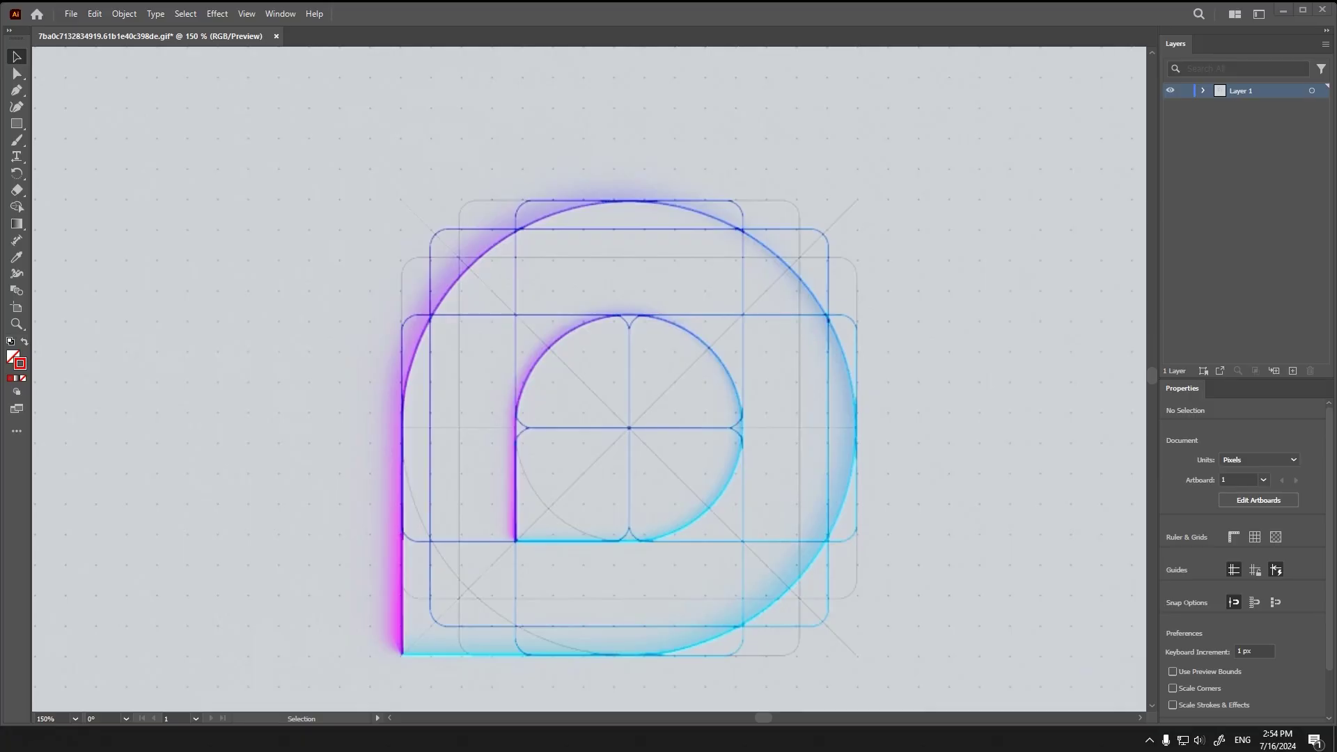
Step: Switch to Illustrator, lock the reference image's layer, and add a new layer above it
left_click(1313, 91)
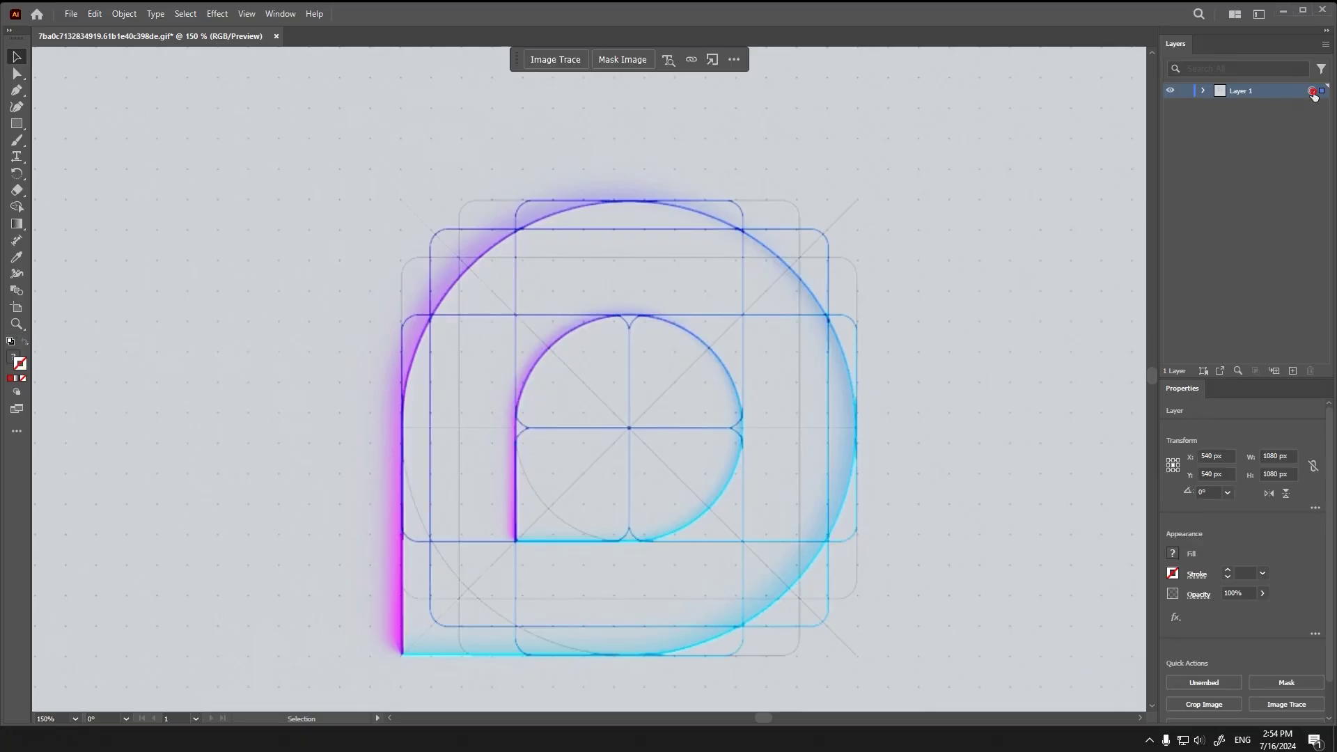
left_click(1186, 91)
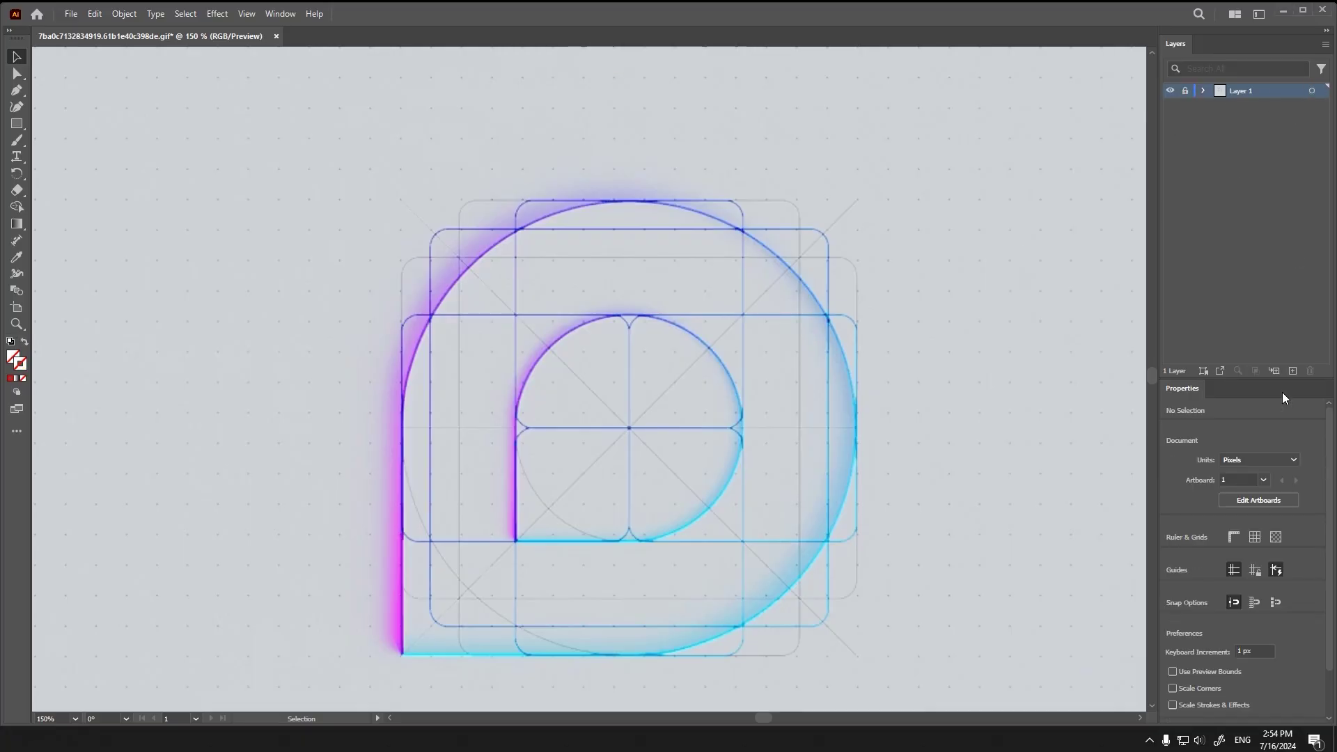
Step: Draw a rounded square about 193 px wide with a red 0.5 pt stroke over the reference's upper central square
left_click(16, 124)
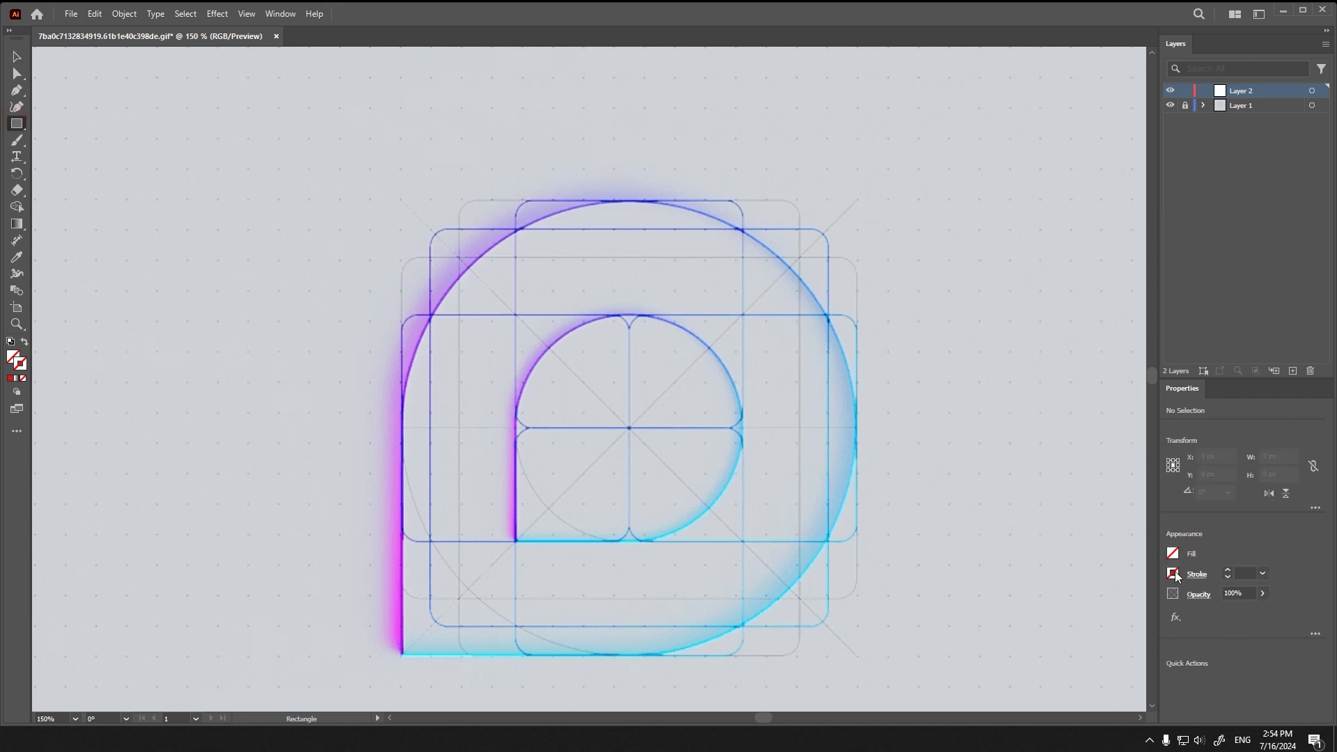
left_click(1174, 574)
left_click(1229, 579)
scroll(740, 427, "up", 3, "alt")
mouse_move(750, 415)
left_mouse_down()
mouse_move(523, 342)
mouse_move(454, 244)
mouse_move(147, 197)
mouse_move(148, 24)
mouse_move(135, 118)
mouse_move(144, 110)
mouse_move(198, 159)
left_mouse_up()
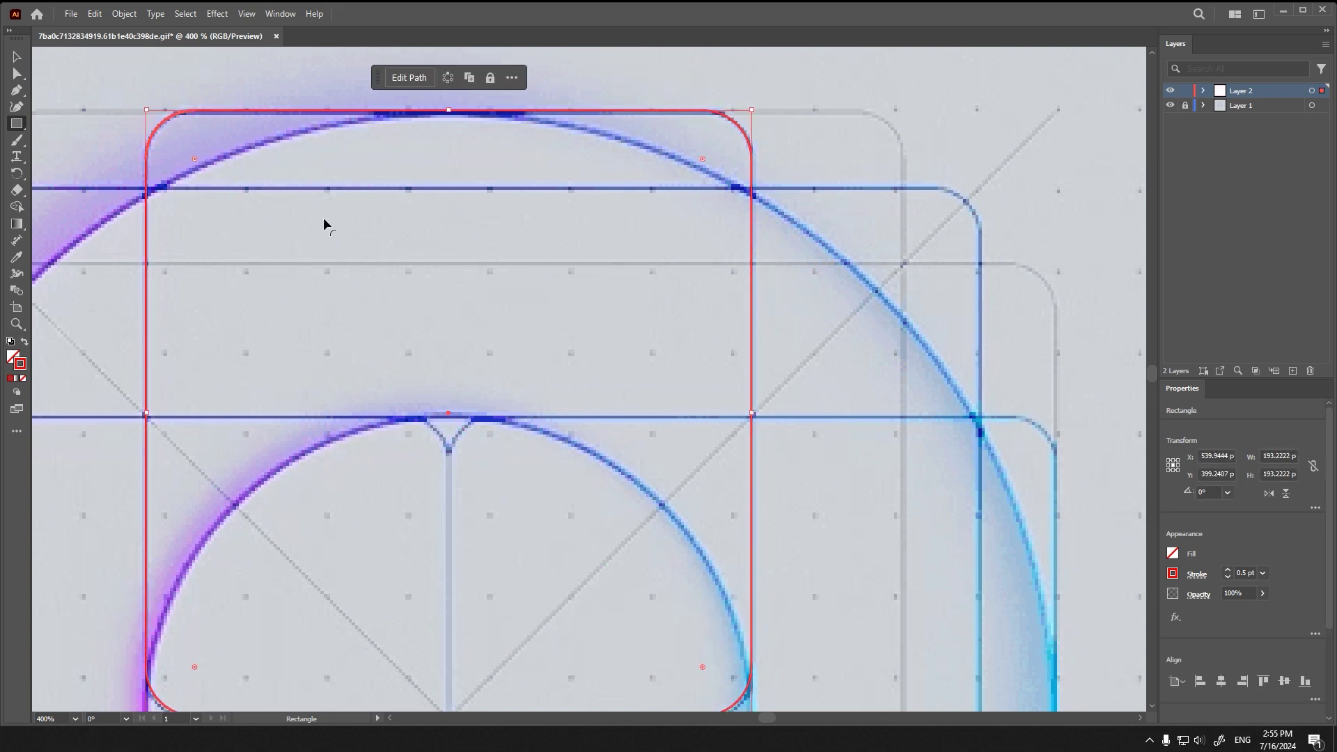
Step: Nudge the rounded square down 1 px to align it with the reference lines
scroll(323, 222, "down", 2, "alt")
scroll(382, 295, "up", 2, "alt")
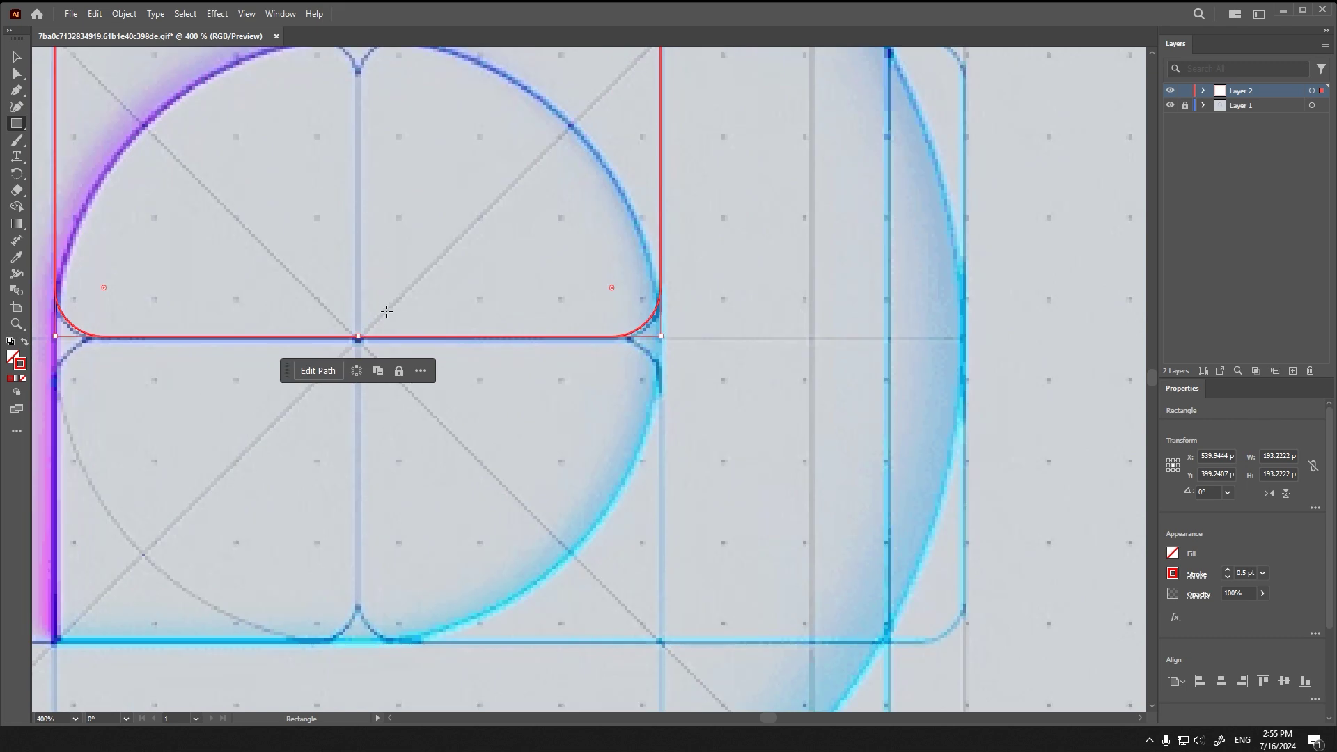
key("Down")
scroll(481, 292, "down", 2, "alt")
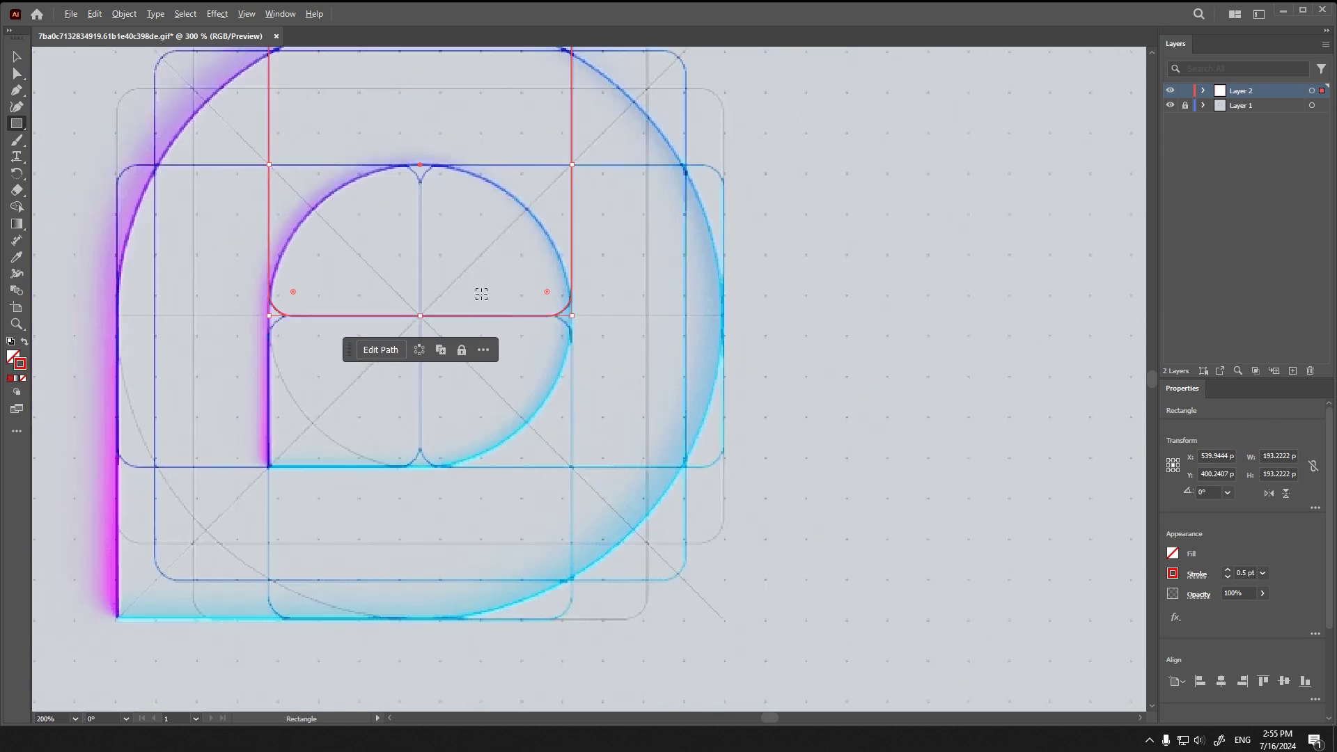
scroll(372, 84, "up", 2, "alt")
left_click(373, 84)
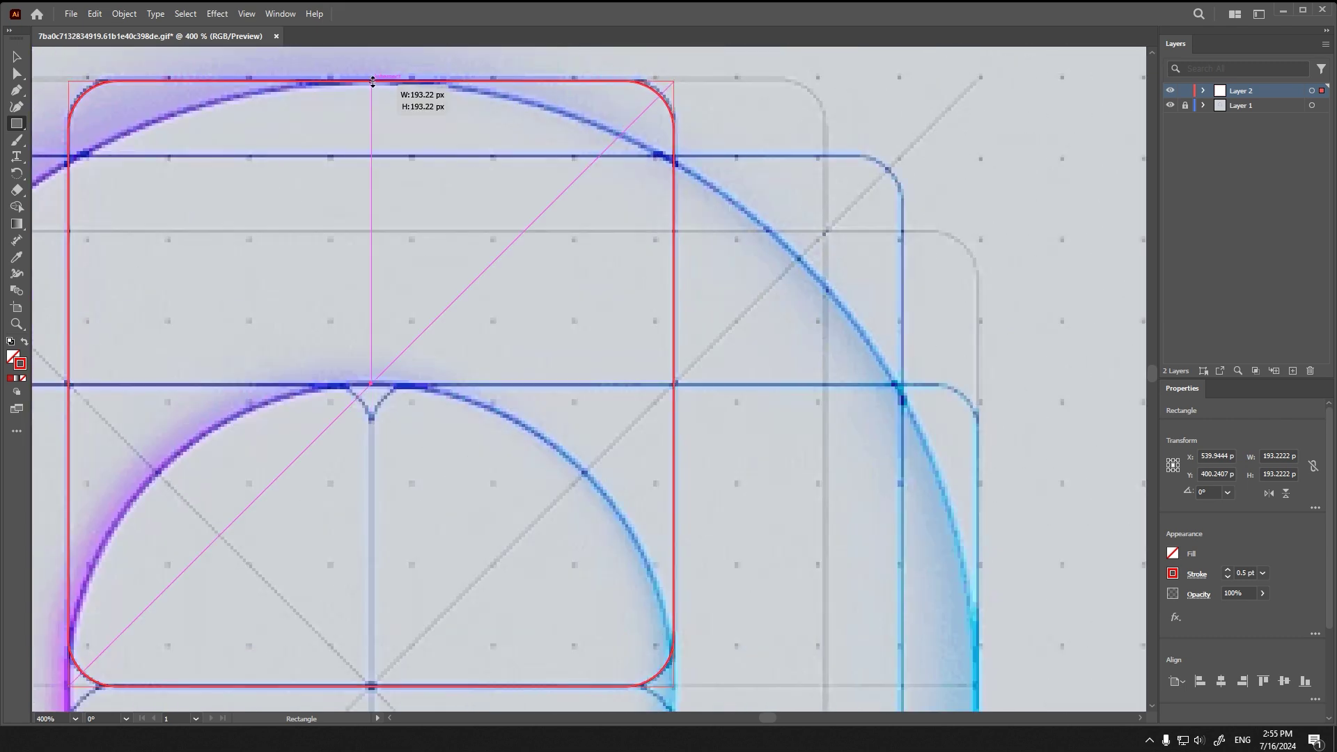
Step: Fine-tune the rounded square's corner radius and reduce its height to about 192.4 px
left_click_drag(625, 130, 635, 129)
scroll(576, 463, "down", 3, "alt")
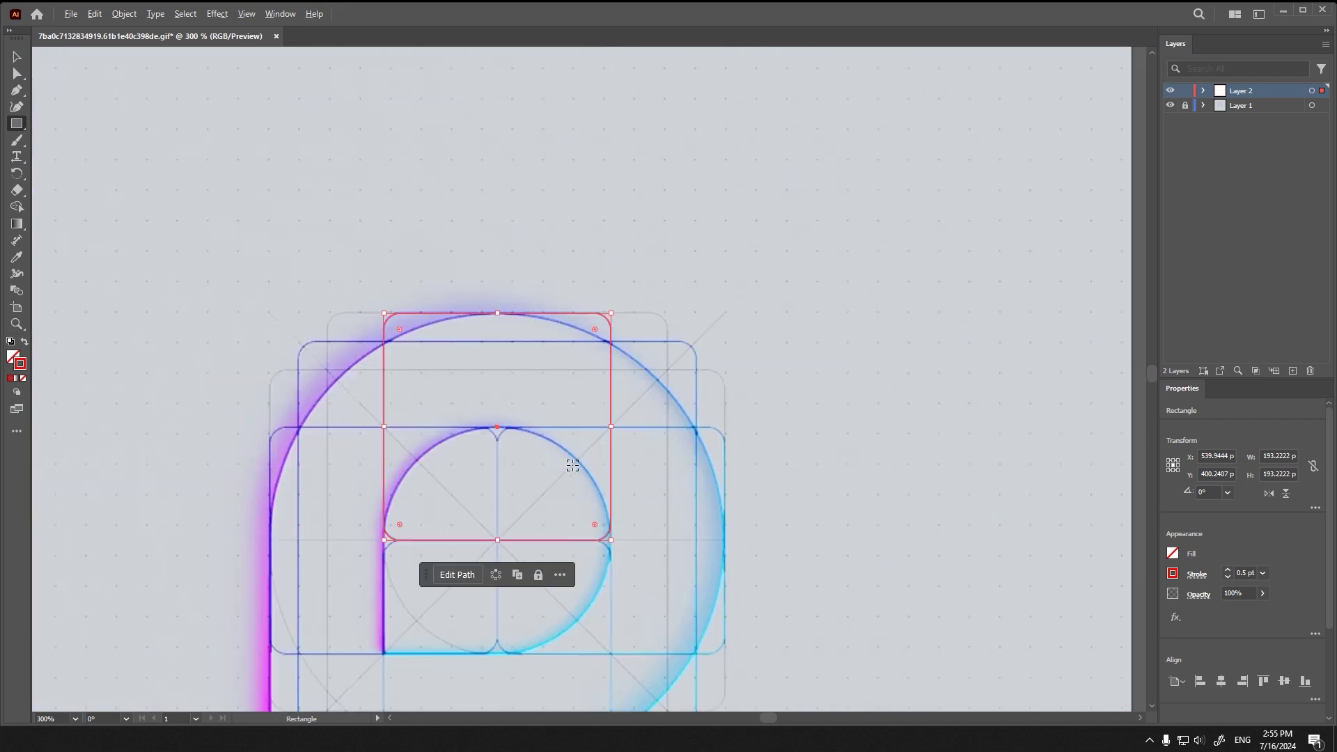
scroll(451, 486, "up", 4, "alt")
left_click_drag(389, 384, 392, 382)
scroll(564, 455, "down", 3, "alt")
Step: Duplicate the rounded rectangle directly below itself, add a copy of the pair rotated 90°, and compare with the reference
left_click(1311, 91)
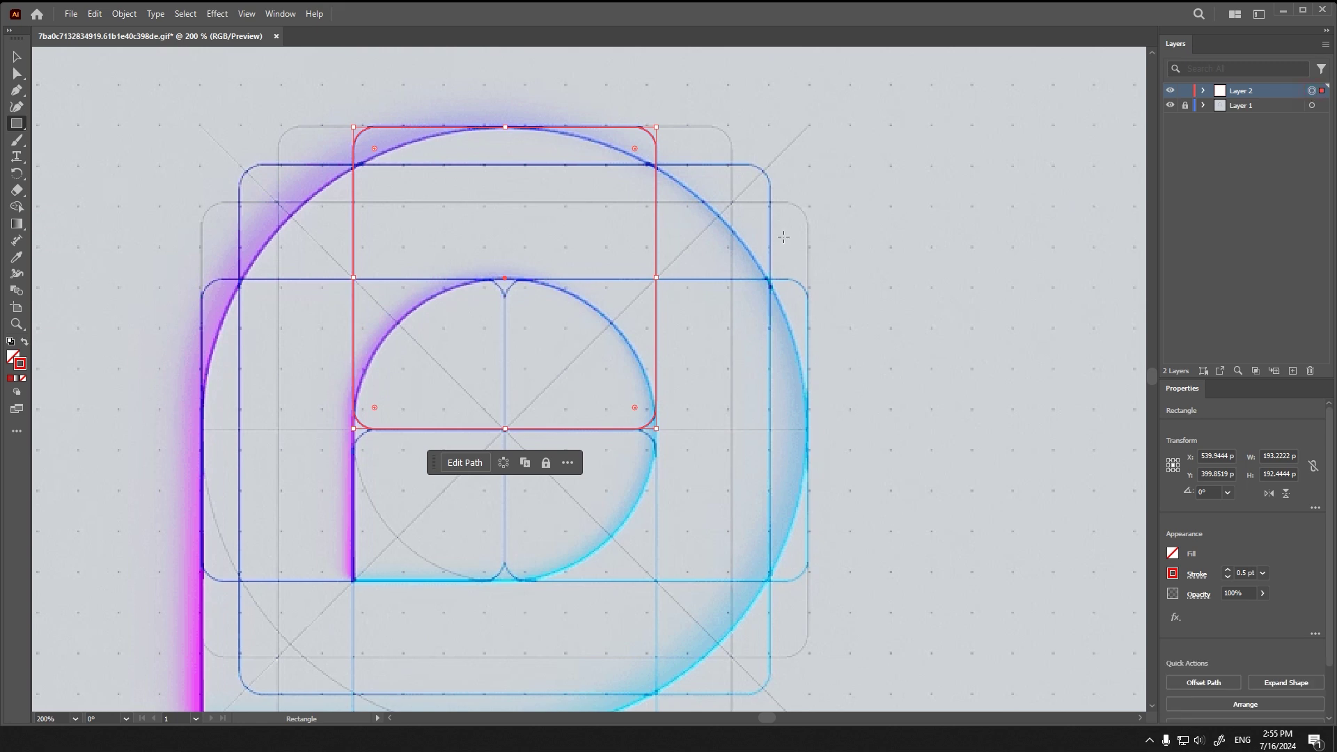
left_click(14, 58)
left_click_drag(658, 315, 649, 616, "alt+shift")
left_click(655, 320, "shift")
right_click(655, 321)
mouse_move(772, 622)
left_click(837, 536)
left_click(891, 245)
left_click(1170, 105)
left_click(1170, 105)
left_click(1169, 106)
left_click(1169, 105)
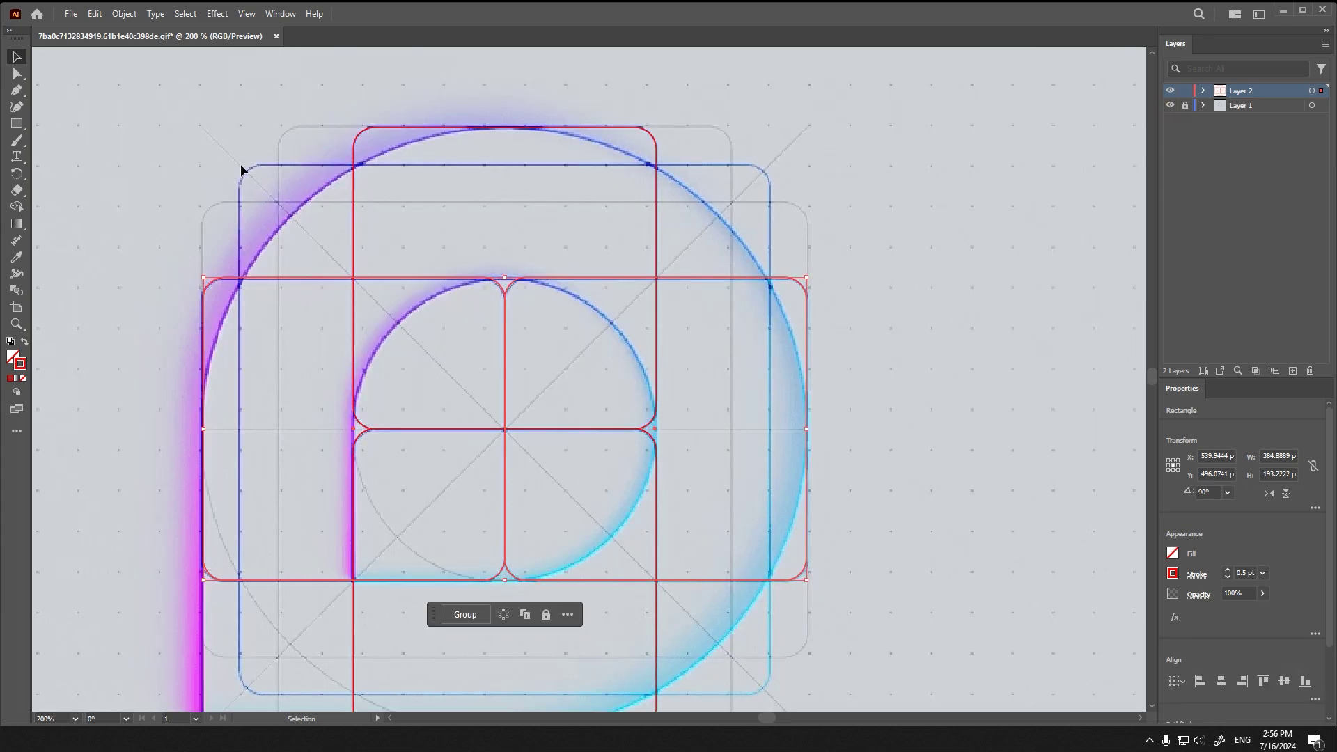
Step: Add a new Layer 3 for the next square and hide Layer 2
left_click(20, 125)
left_click(1293, 371)
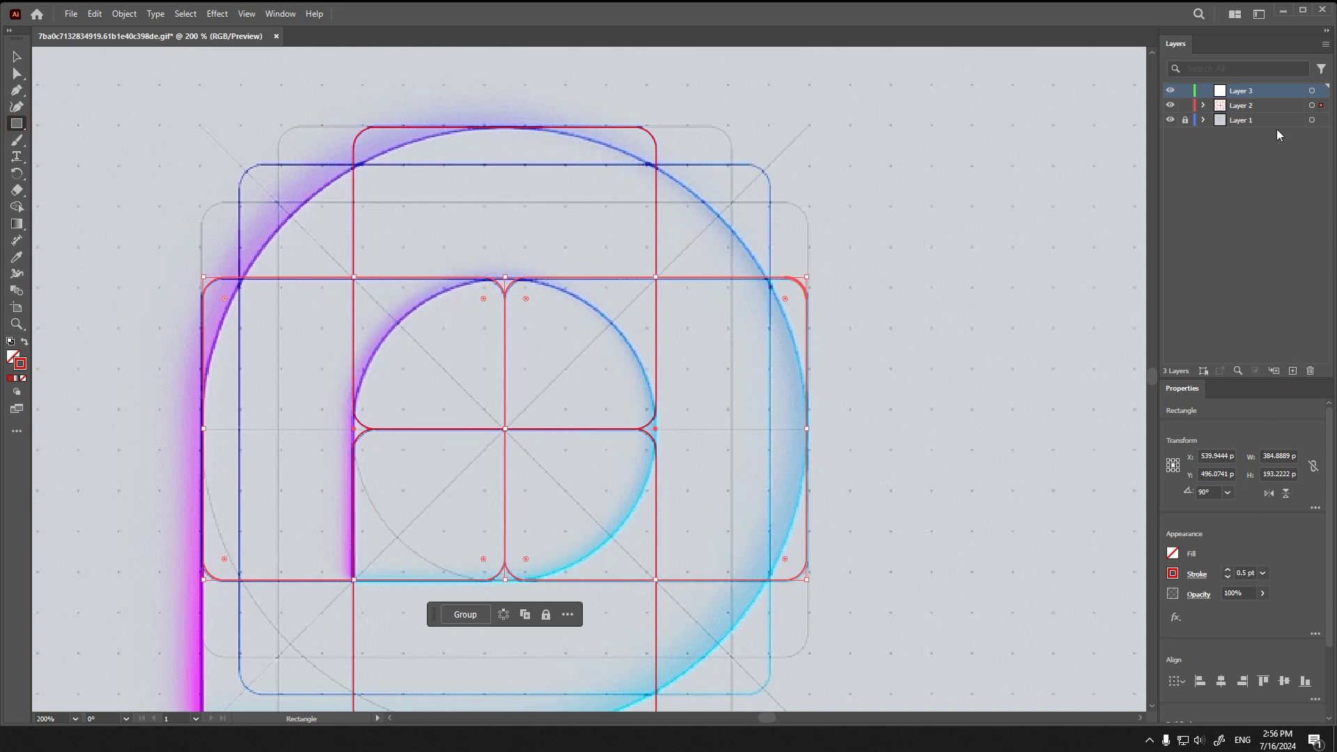
left_click(1170, 105)
left_click(504, 430)
key("Escape")
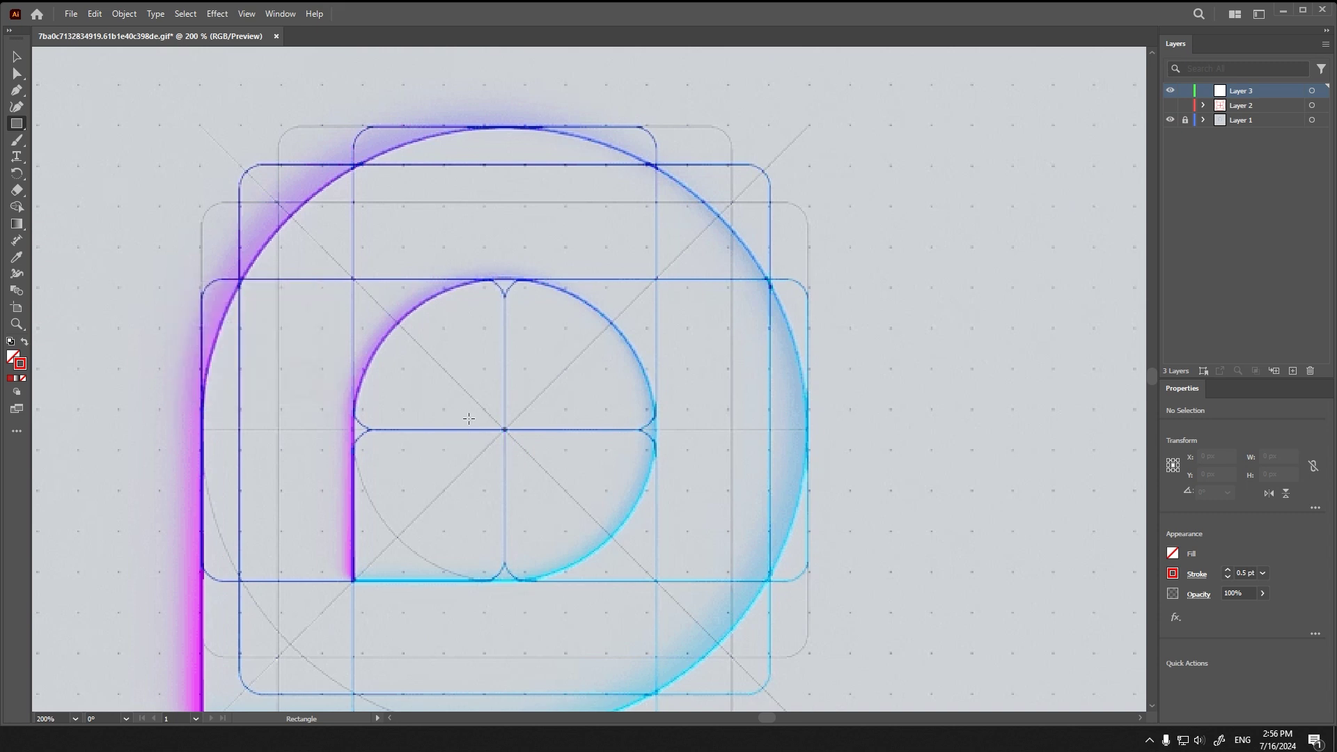
Step: Draw a rounded square about 338 px wide from the logo's centre, nudge it down 1 px, and show Layer 2 again
left_click_drag(504, 429, 769, 638, "alt+shift")
key("Down")
scroll(773, 164, "up", 3, "alt")
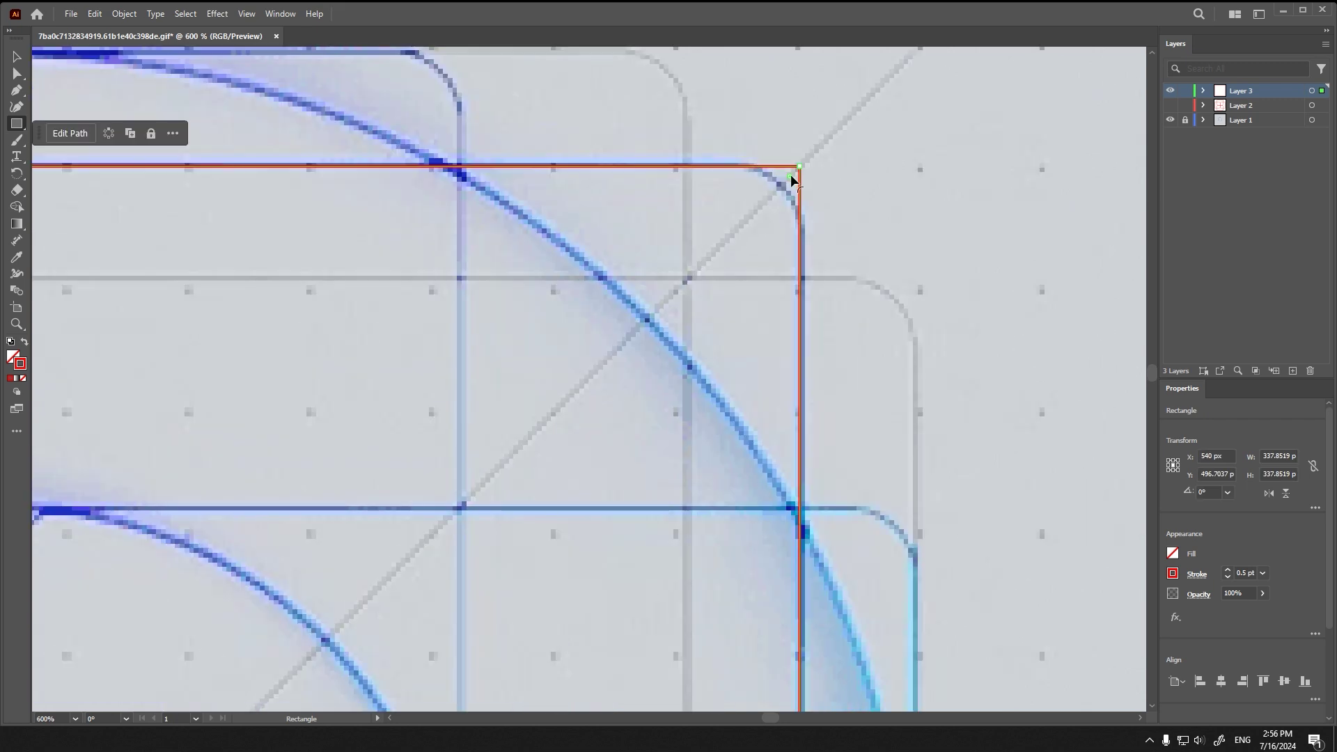
scroll(729, 227, "down", 3, "alt")
left_click(1170, 105)
left_click(136, 89)
scroll(525, 397, "down", 1, "alt")
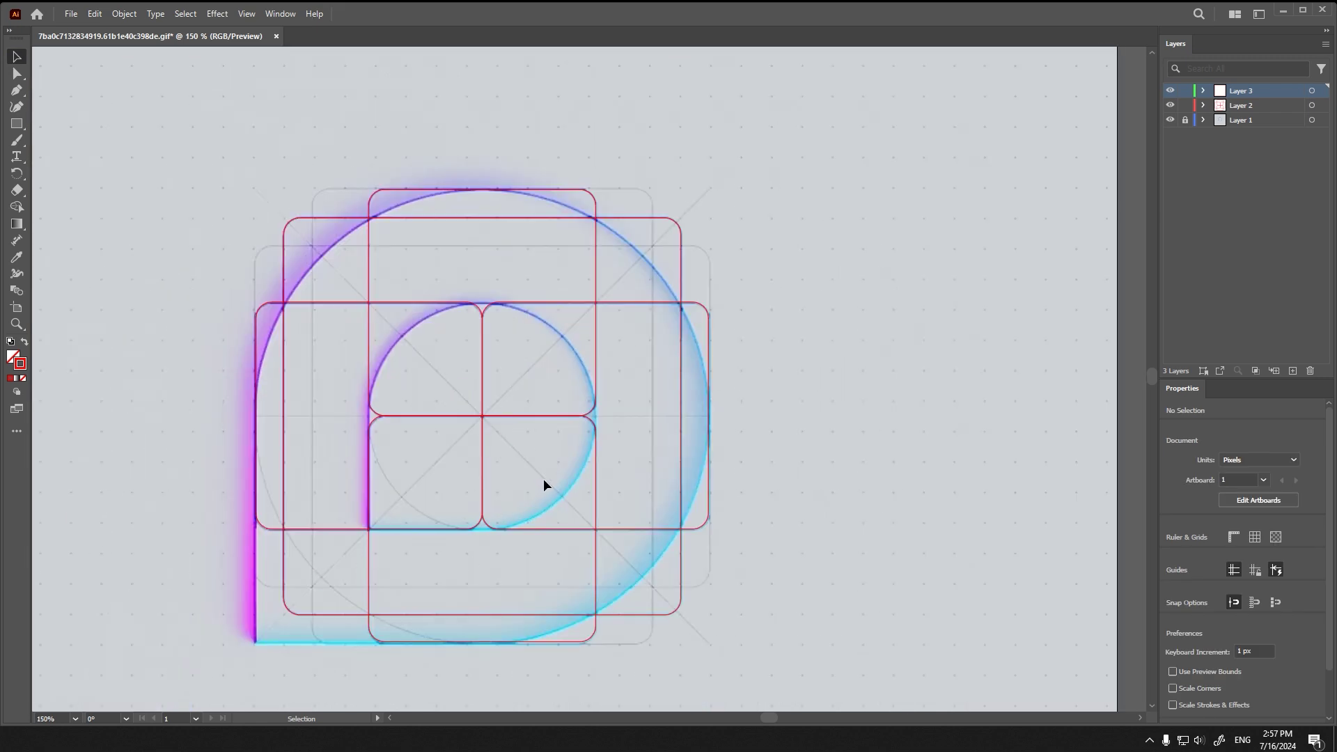
Step: Lock Layer 2 and draw a circle about 193 px wide from the logo's centre on a new Layer 4
left_click(1183, 106)
left_click(1290, 370)
right_click(17, 132)
left_click(52, 142)
left_click_drag(481, 416, 596, 502, "alt+shift")
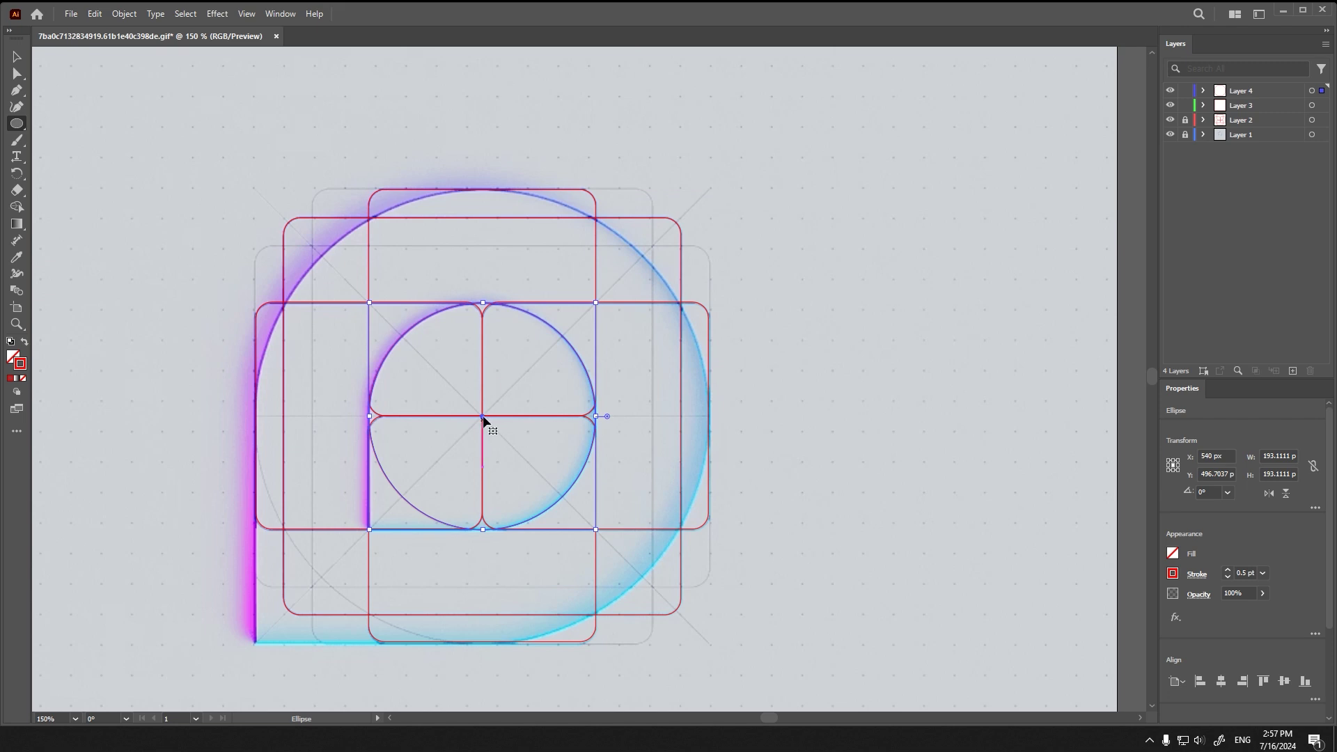
Step: Lock Layer 4 and draw a circle about 385 px wide from the logo's centre on a new Layer 5
left_click(1185, 91)
left_click(1285, 89)
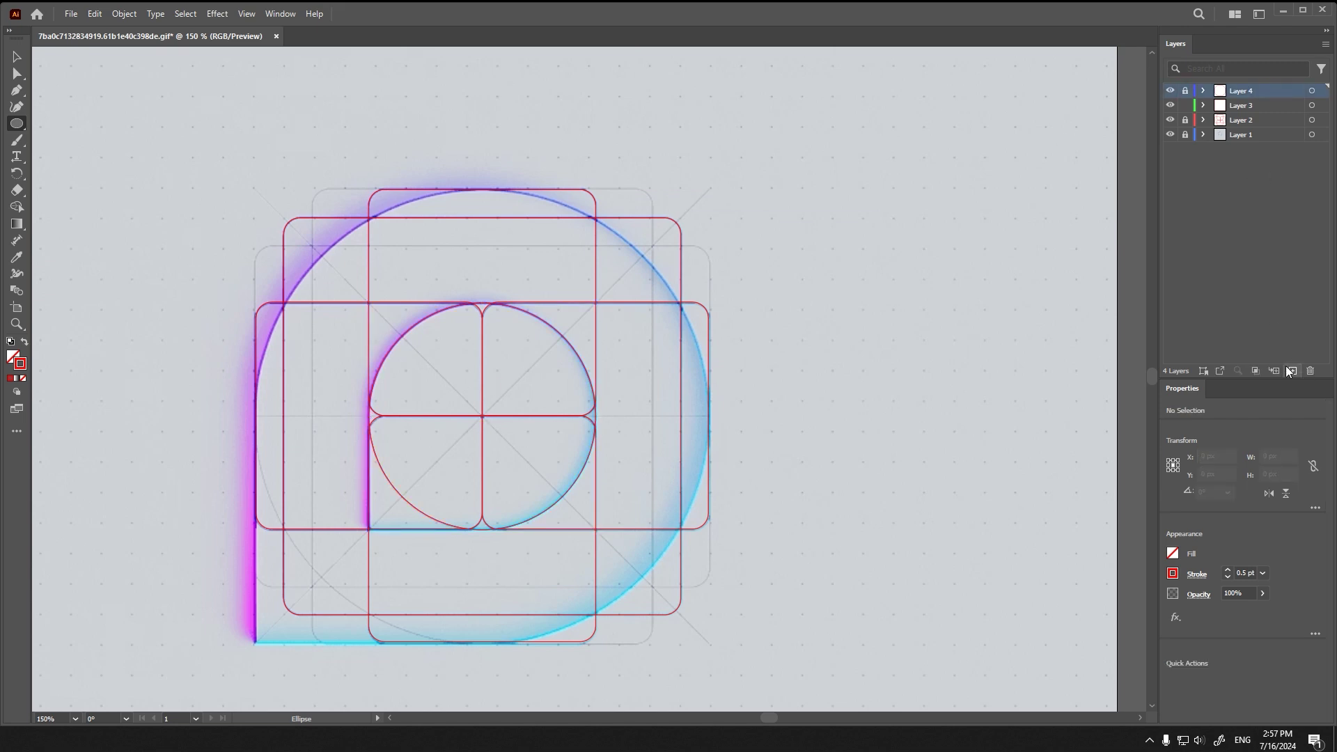
key("ctrl+l")
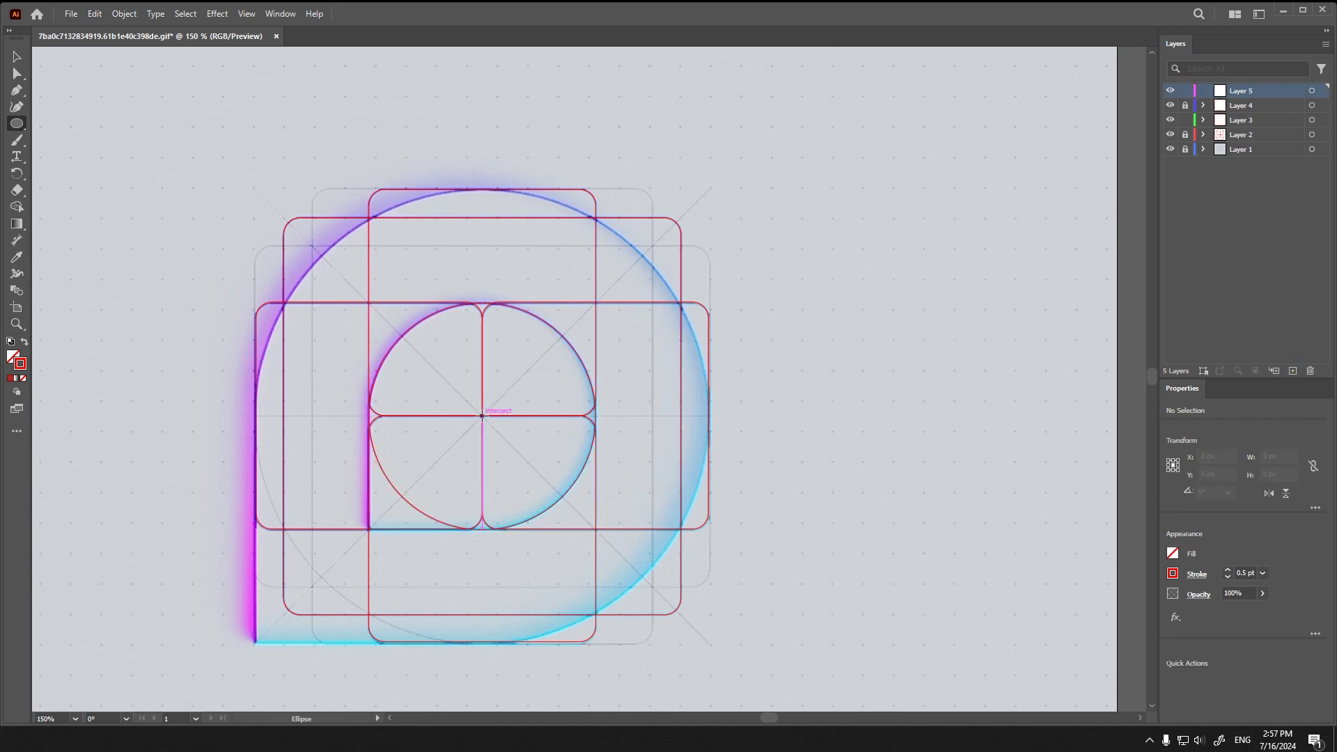
left_click_drag(482, 416, 708, 554, "alt+shift")
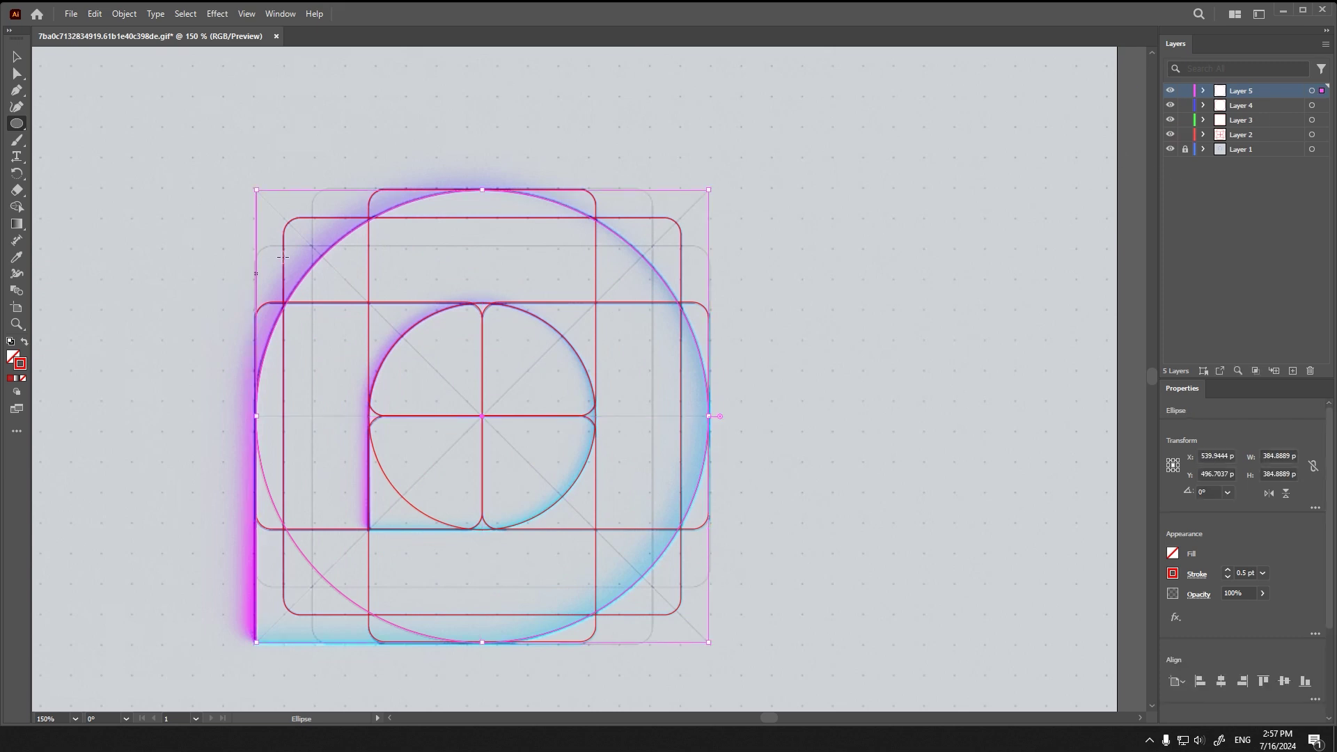
Step: Hide Layer 1 and rename the two circle layers, Layer 5 as cir2 and Layer 4 as circ1
left_click(1170, 150)
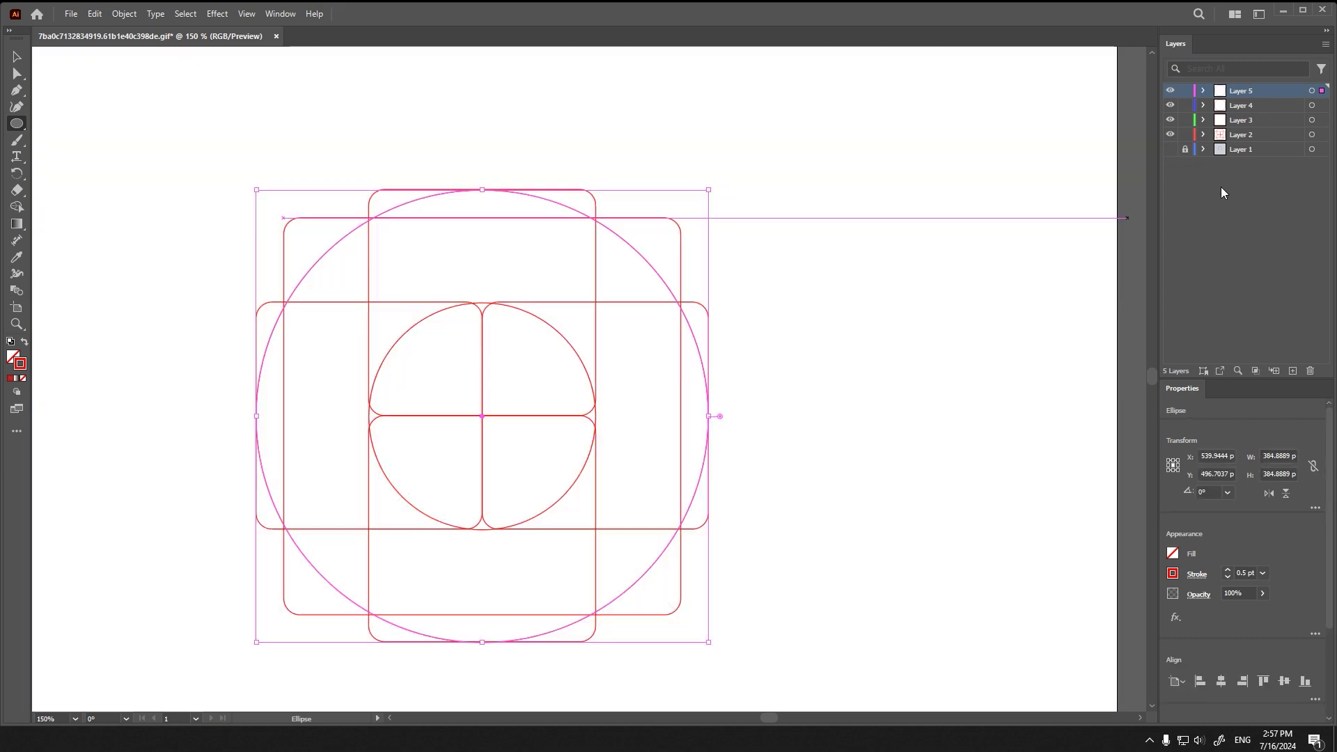
type("cir2")
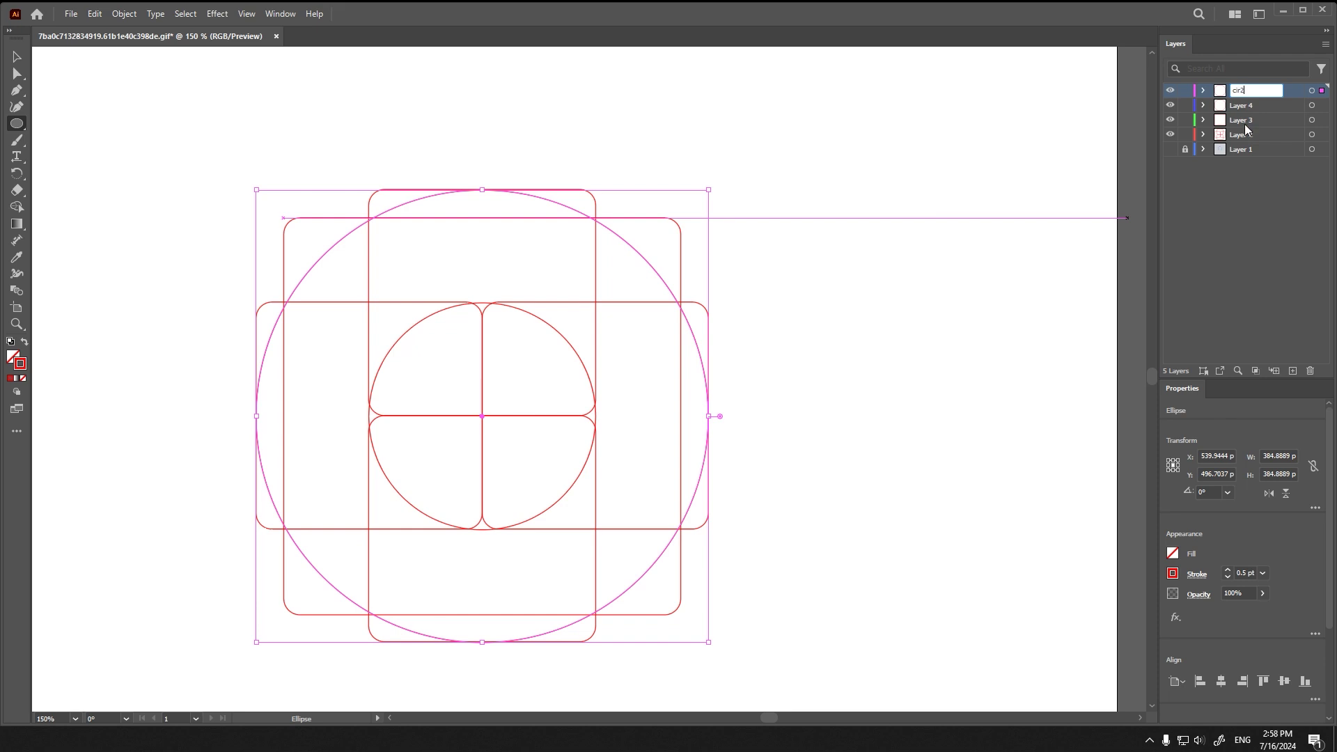
double_click(1247, 109)
left_click(68, 430)
double_click(1243, 106)
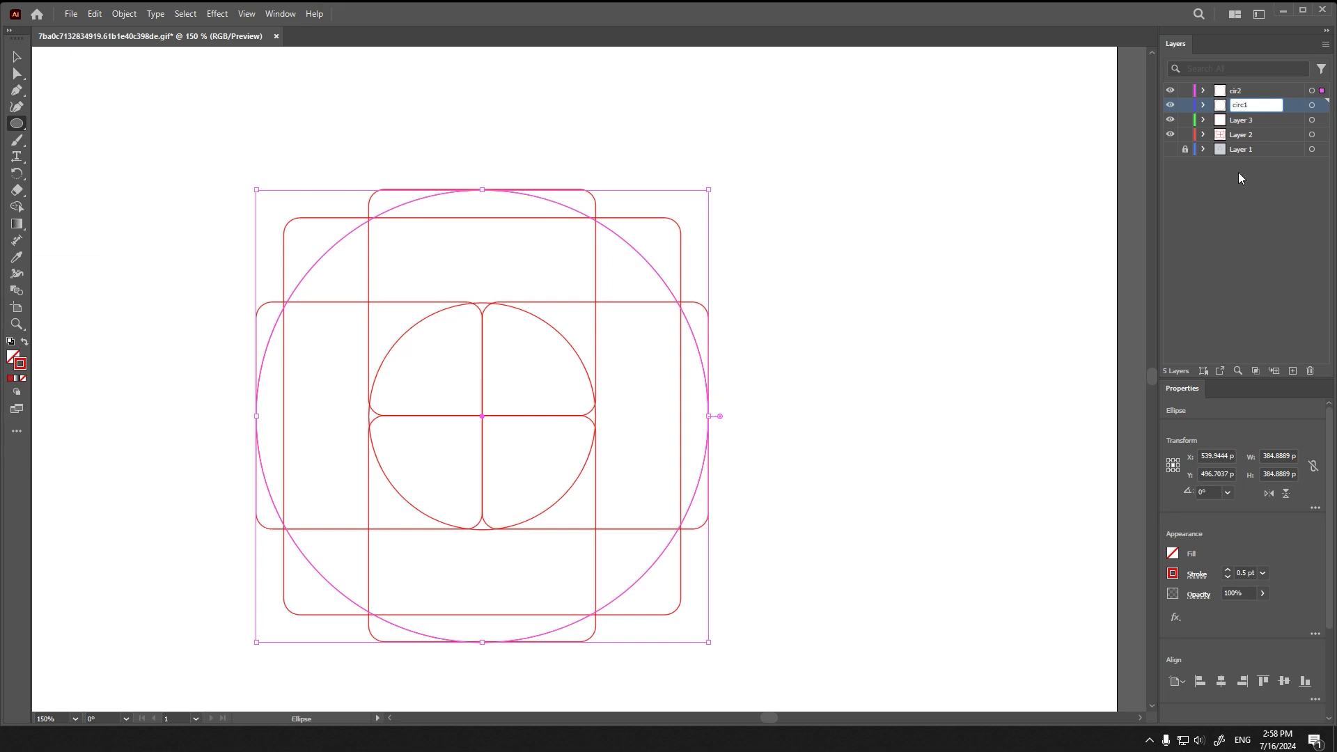
Step: Rename Layer 3 as big squ and Layer 2 as 4 sque
double_click(1242, 119)
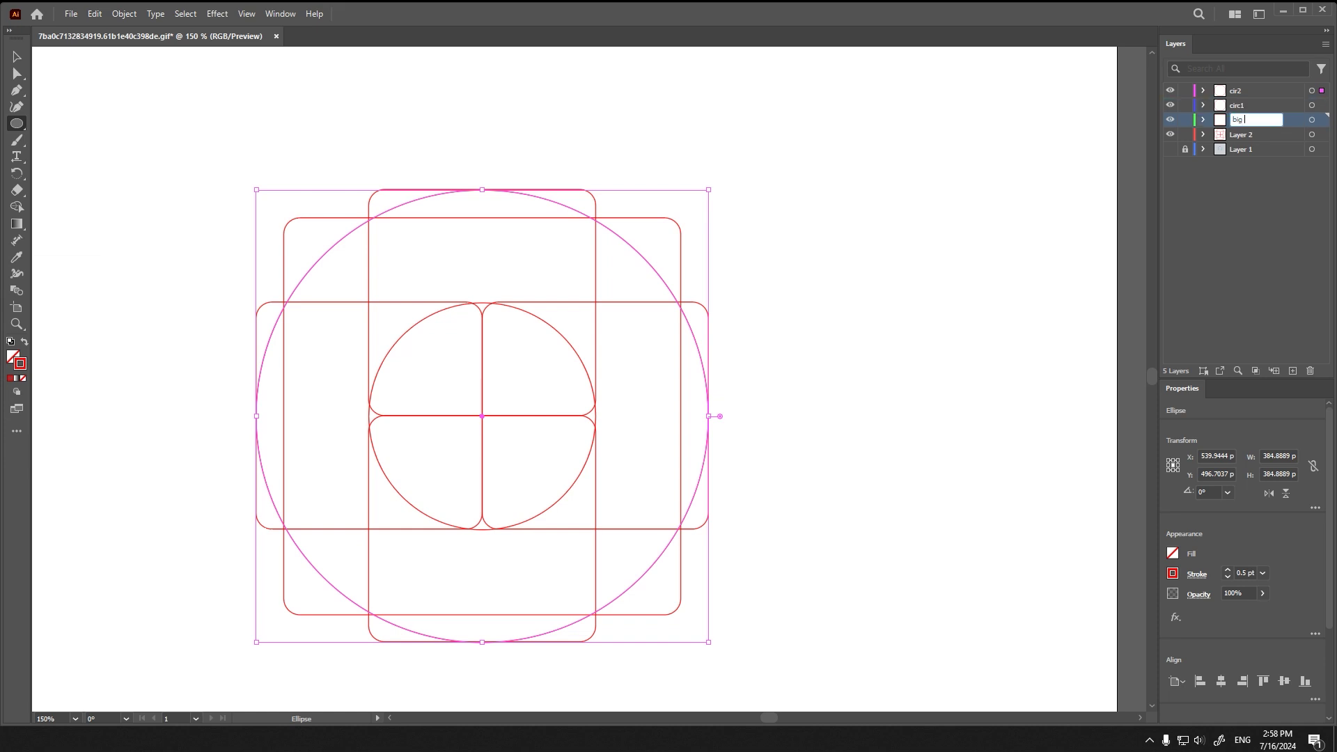
key("Return")
double_click(1245, 133)
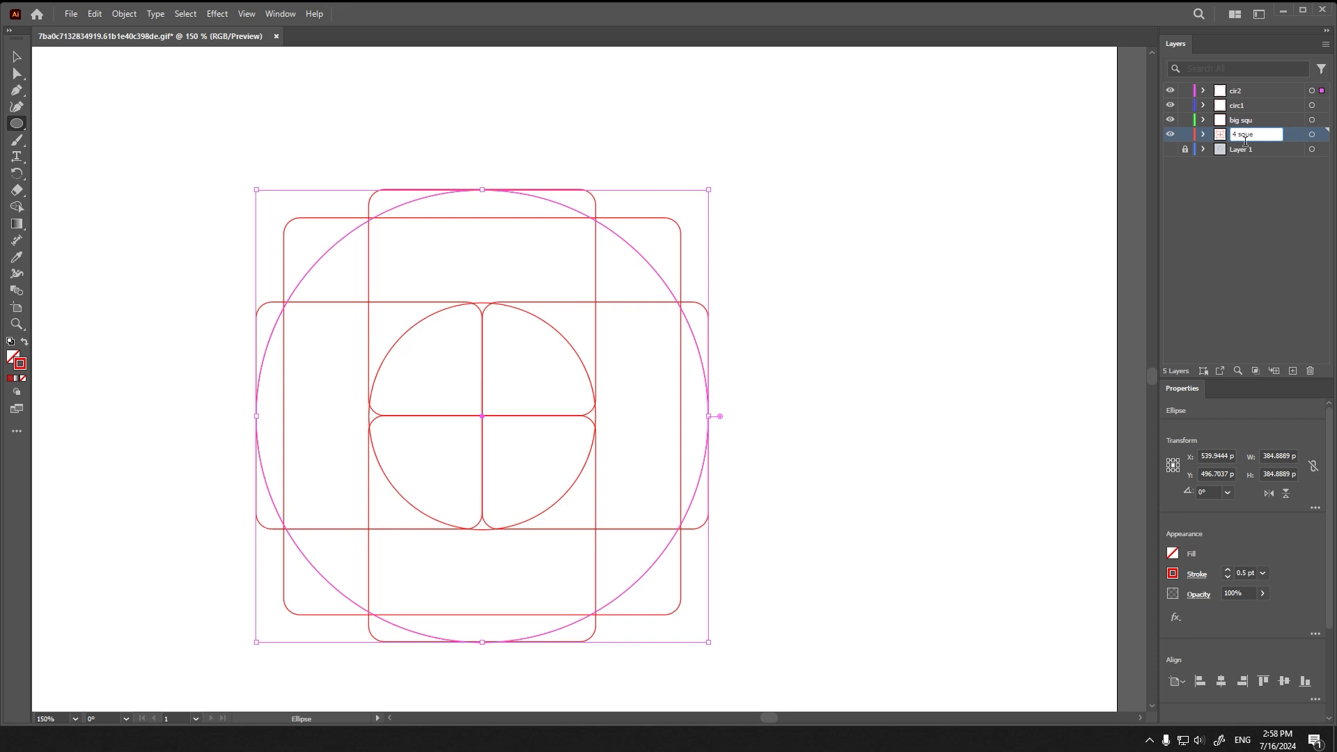
type("4 sque")
left_click(1229, 173)
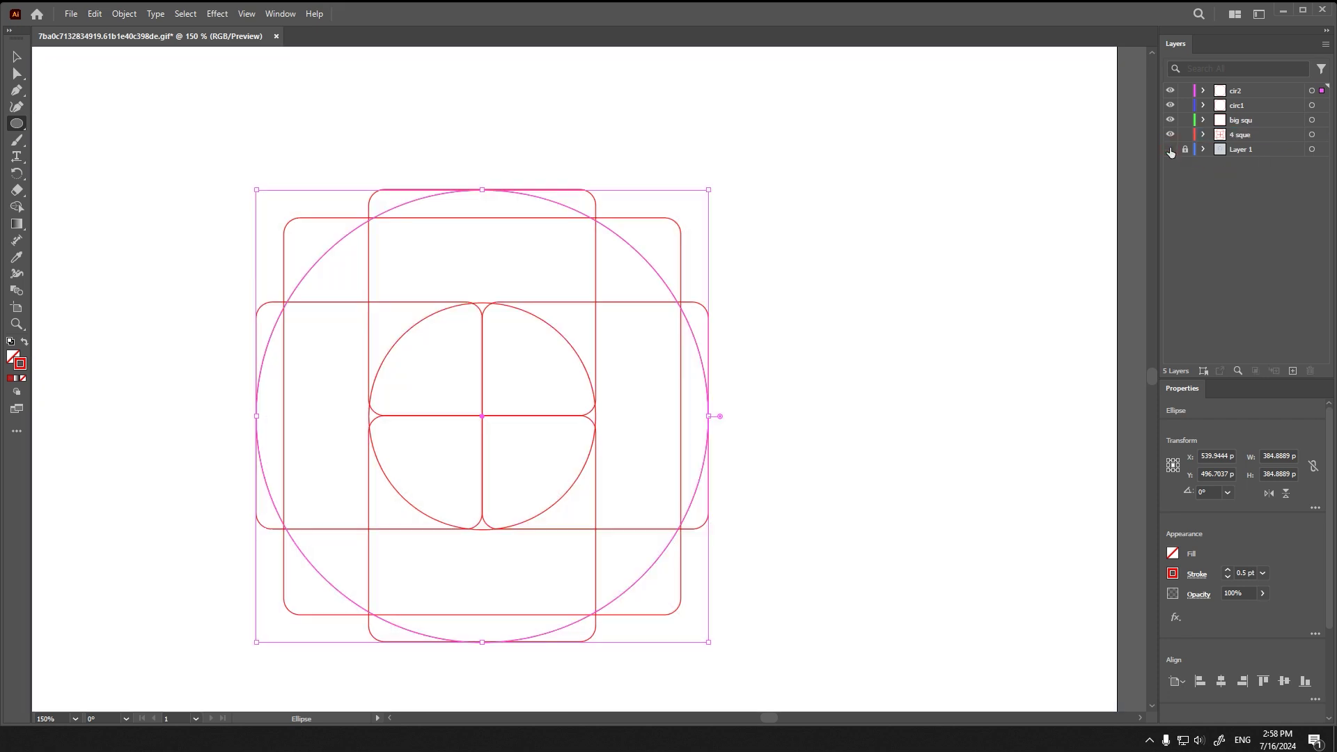
Step: Deselect the large circle and show the reference image on Layer 1 again
left_click(20, 63)
left_click(209, 164)
scroll(586, 374, "down", 1, "alt")
scroll(586, 374, "up", 1, "alt")
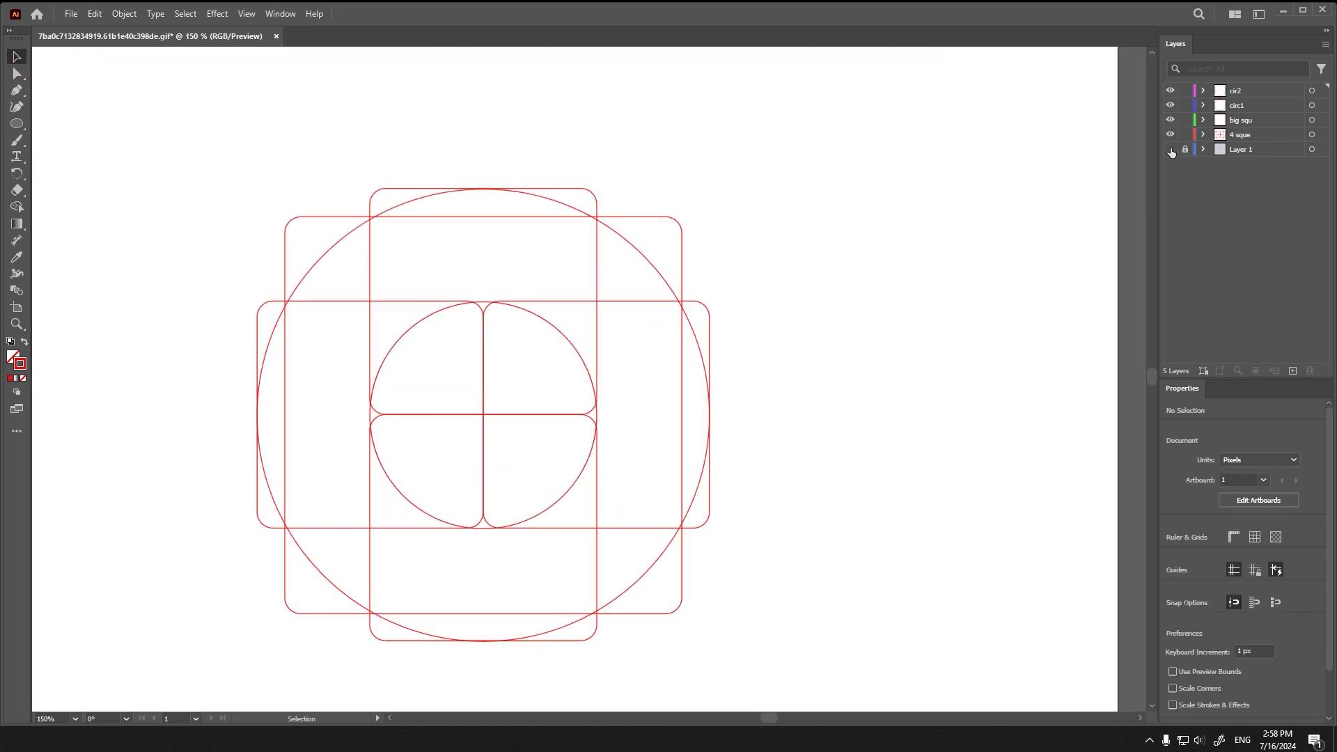
left_click(1171, 149)
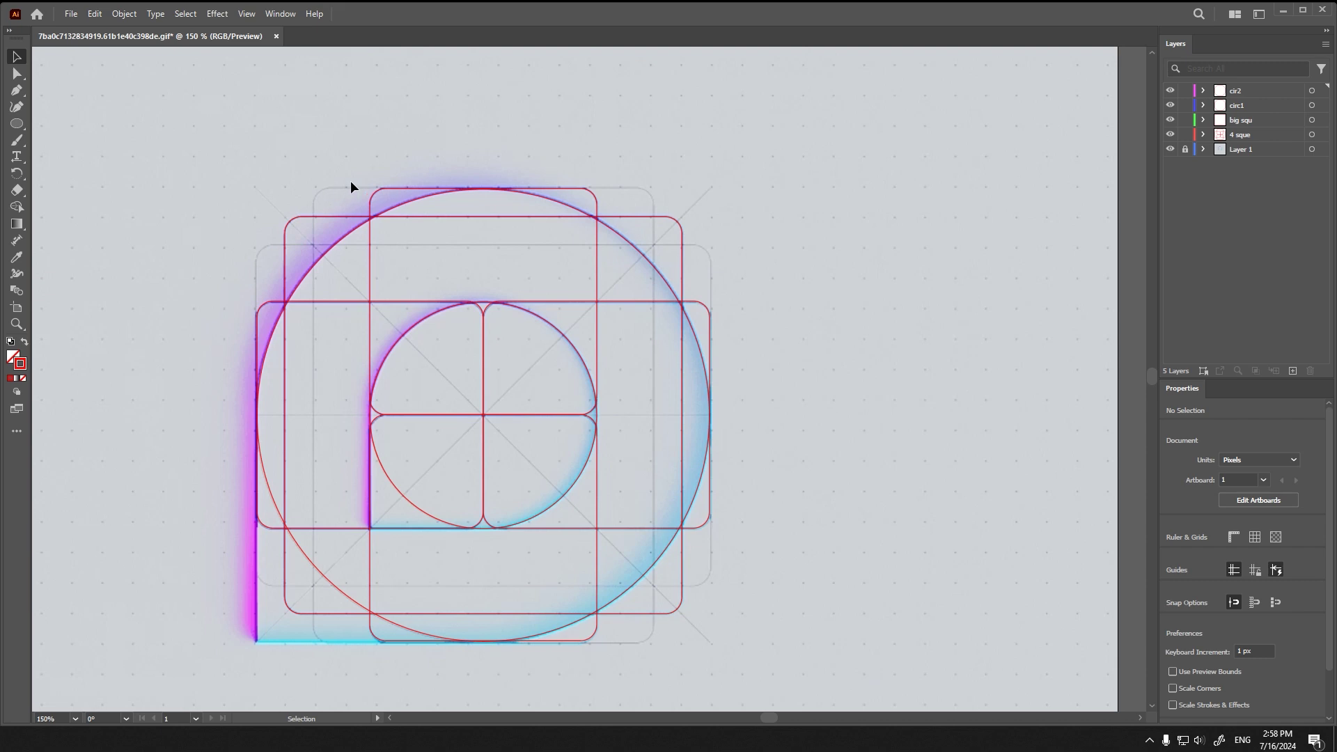
Step: Add a new Layer 6 and set up the Rectangle tool with a black stroke
left_click(1292, 371)
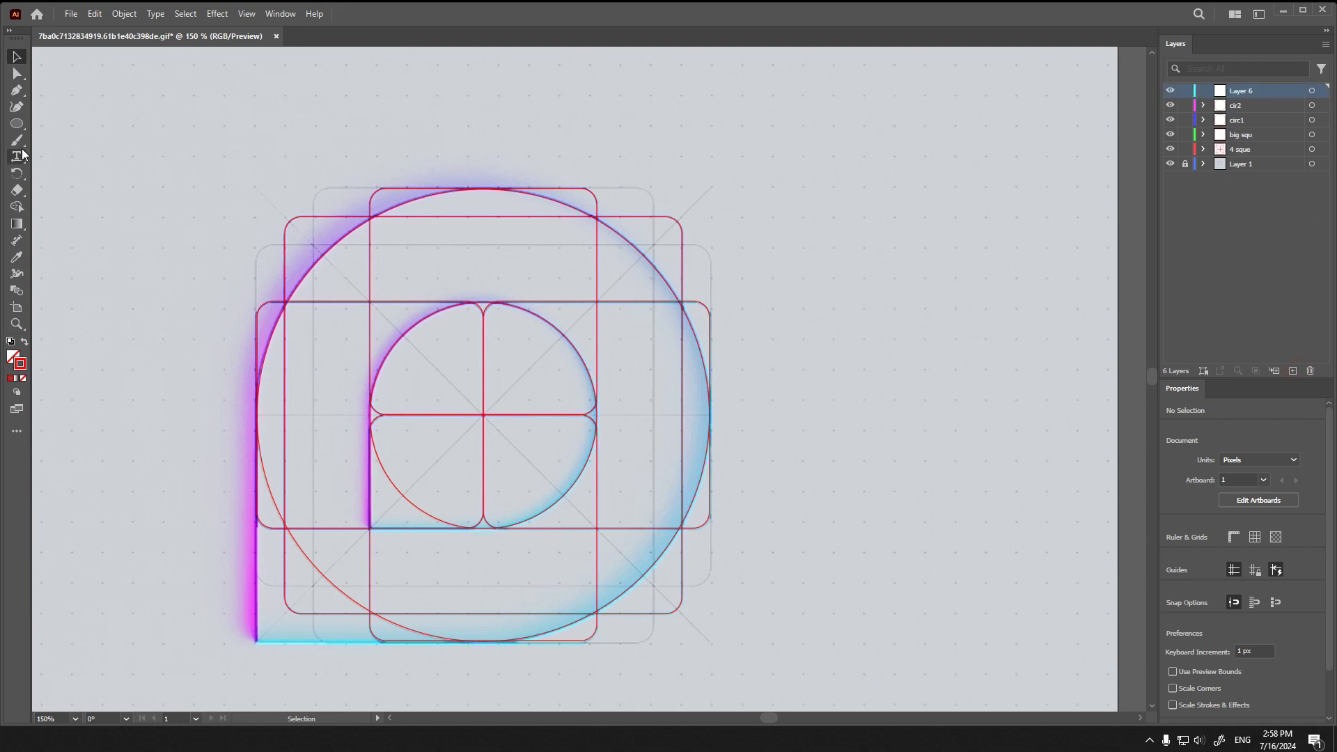
left_click(17, 123)
left_click(70, 122)
left_click(1173, 574)
left_click(1030, 516)
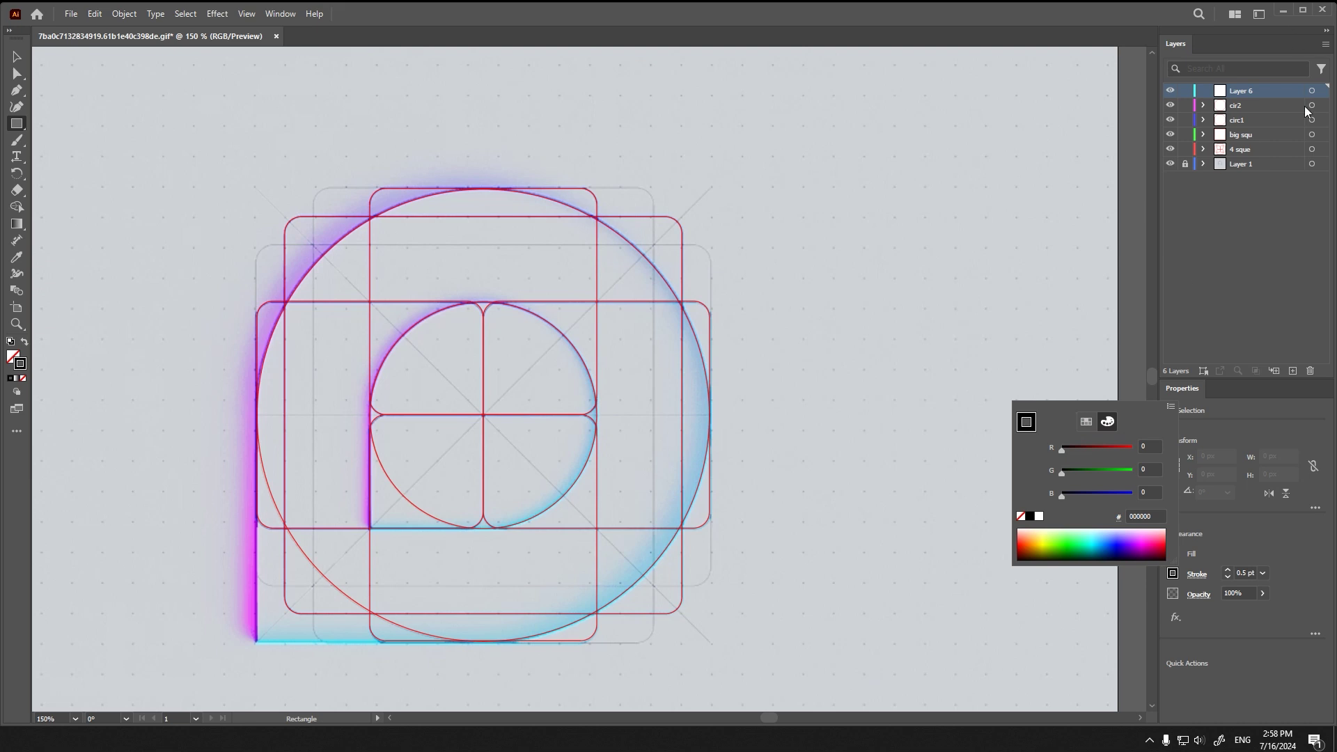
left_click(1286, 94)
Step: Draw a rounded rectangle about 290 px wide and 386 px tall from the logo's centre
left_click_drag(483, 416, 644, 640, "shift")
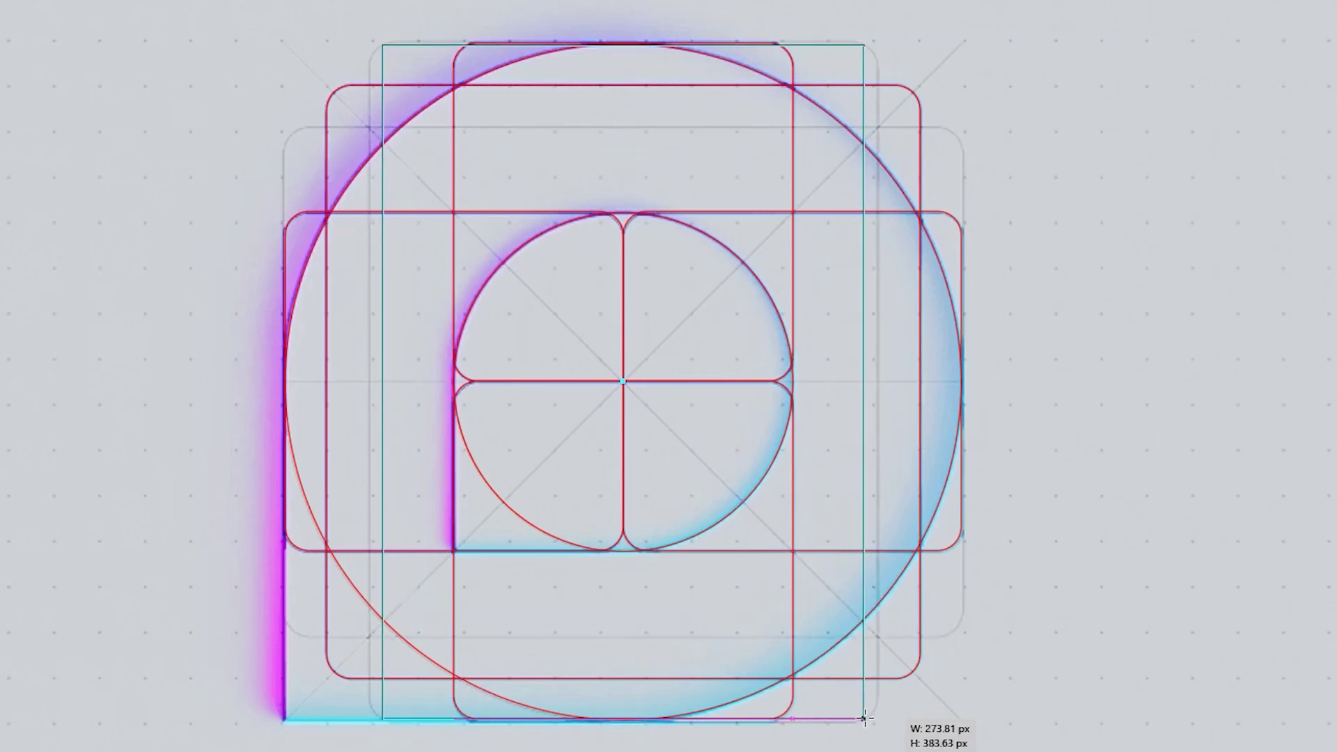
left_click_drag(863, 718, 878, 720, "alt")
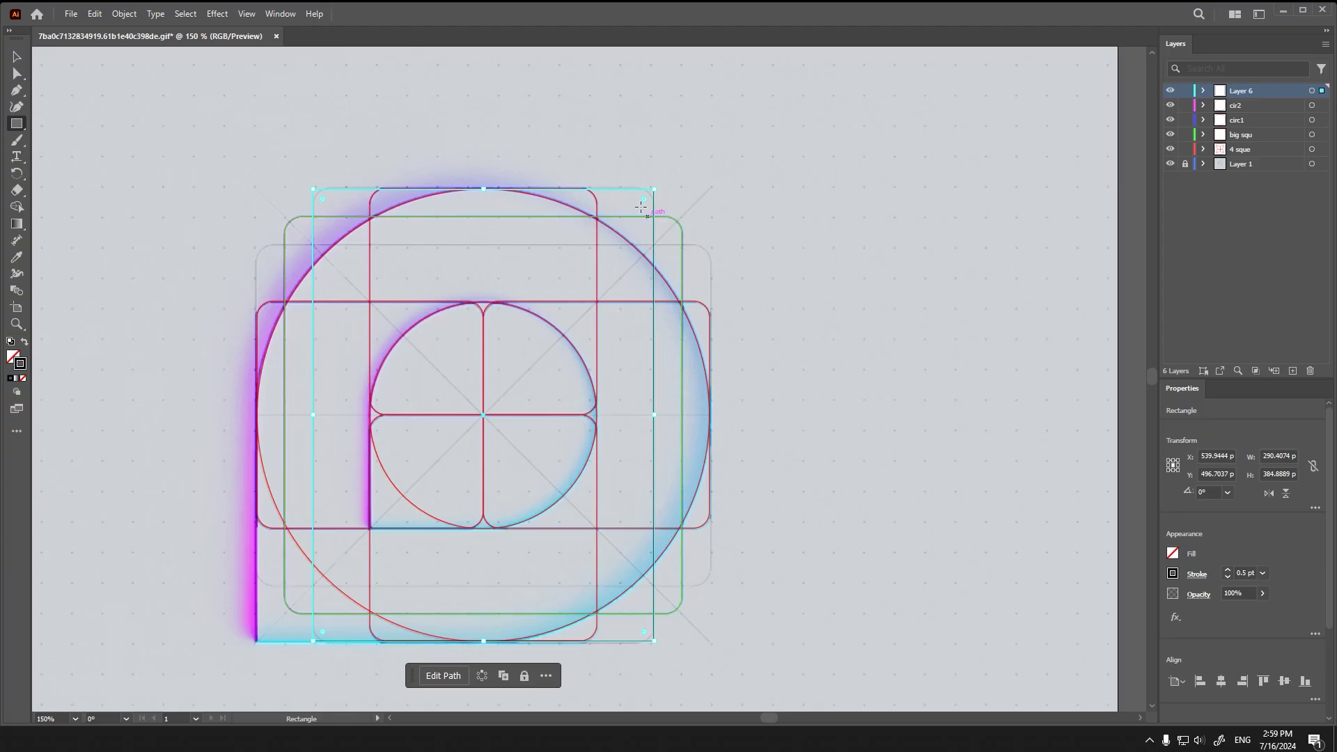
scroll(658, 186, "up", 3, "alt")
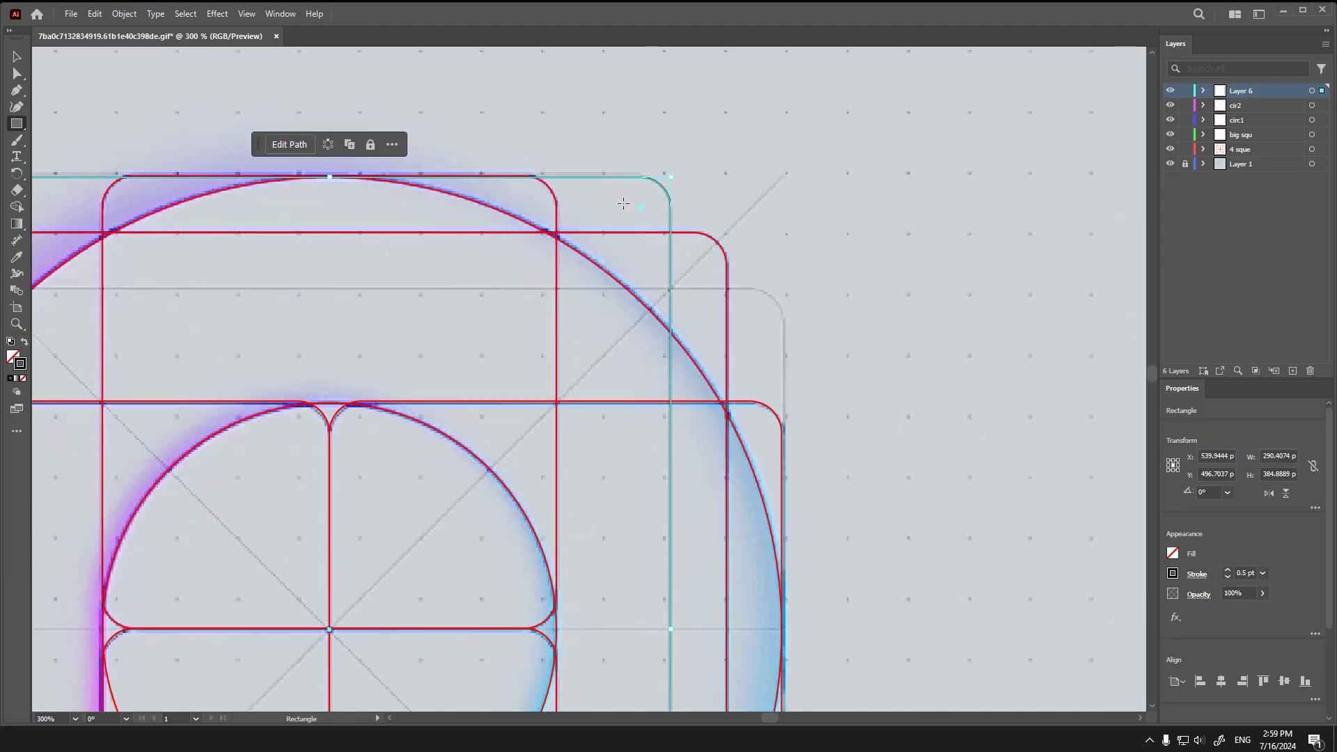
scroll(623, 204, "down", 1, "alt")
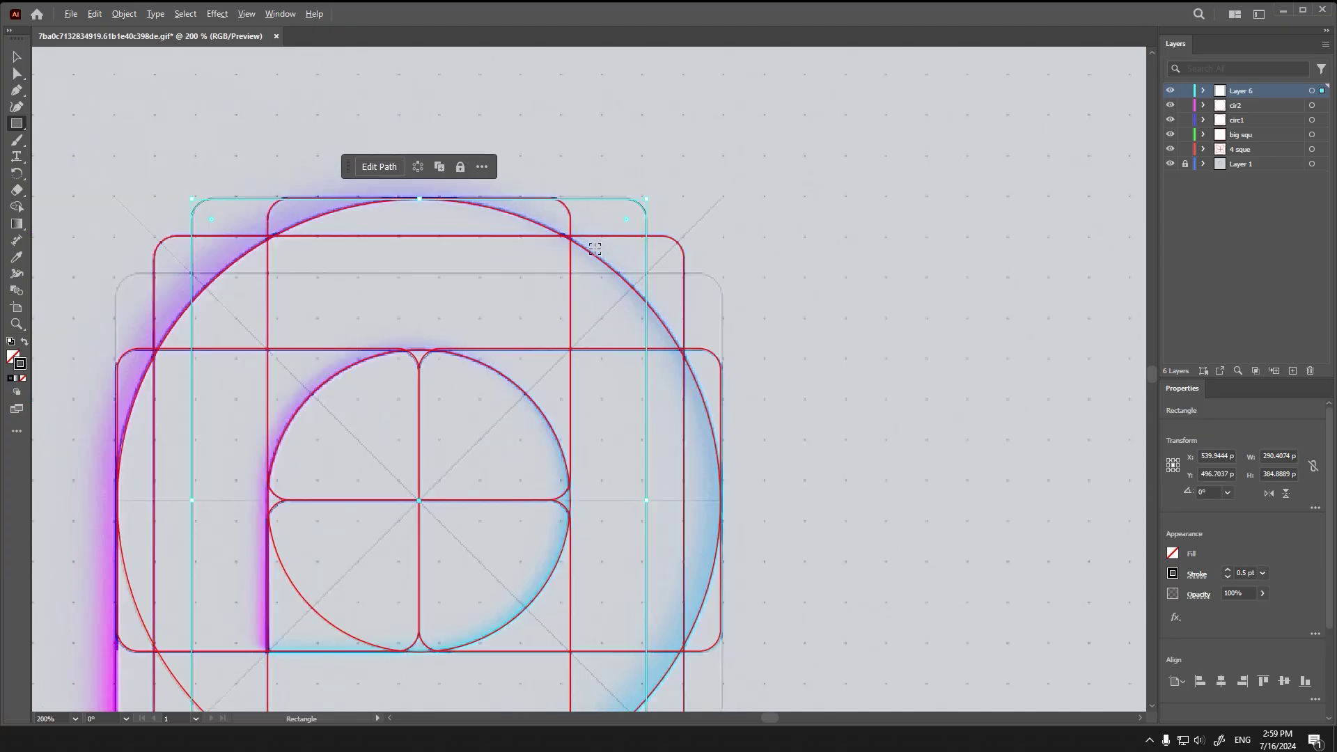
left_click_drag(420, 199, 422, 198)
key("ctrl+1")
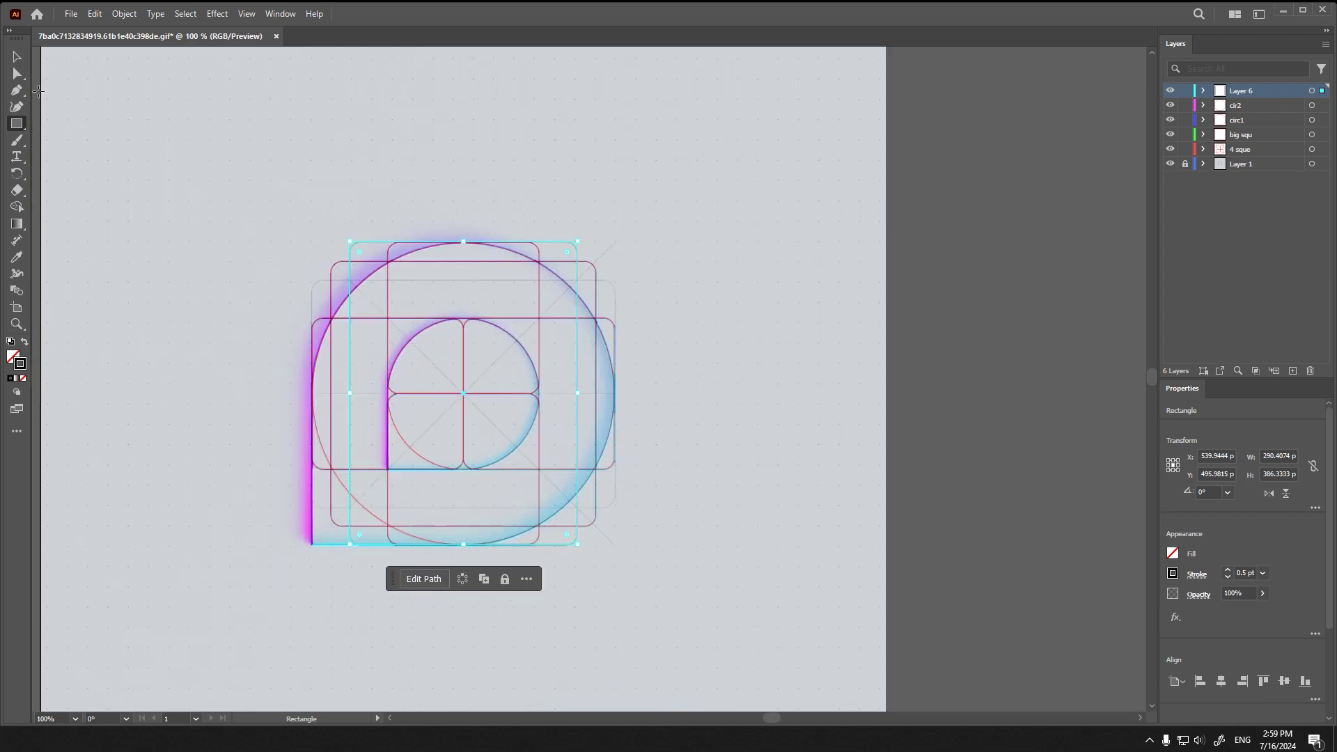
Step: Create a copy of the tall rounded rectangle rotated by 90° to form the matching wide rectangle
scroll(453, 284, "up", 1, "alt")
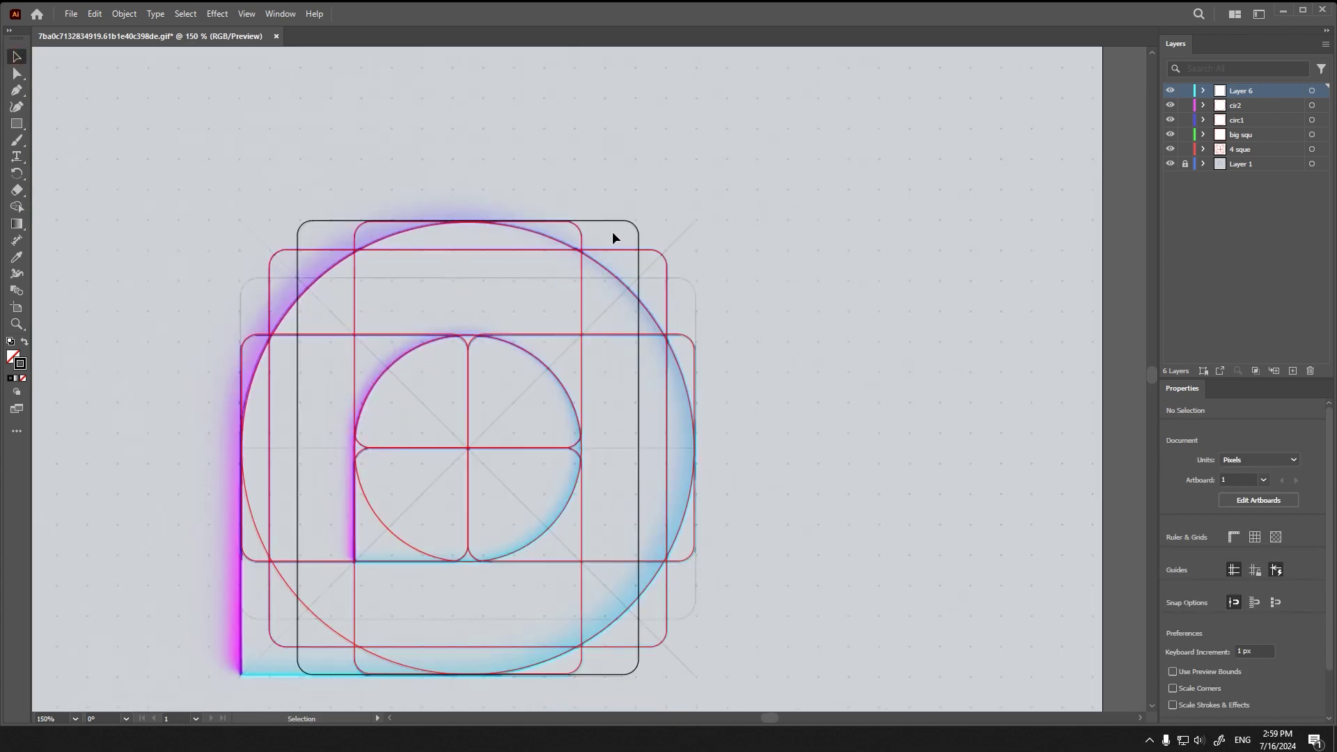
right_click(640, 264)
mouse_move(736, 604)
left_click(819, 639)
left_click(891, 244)
left_click(711, 358)
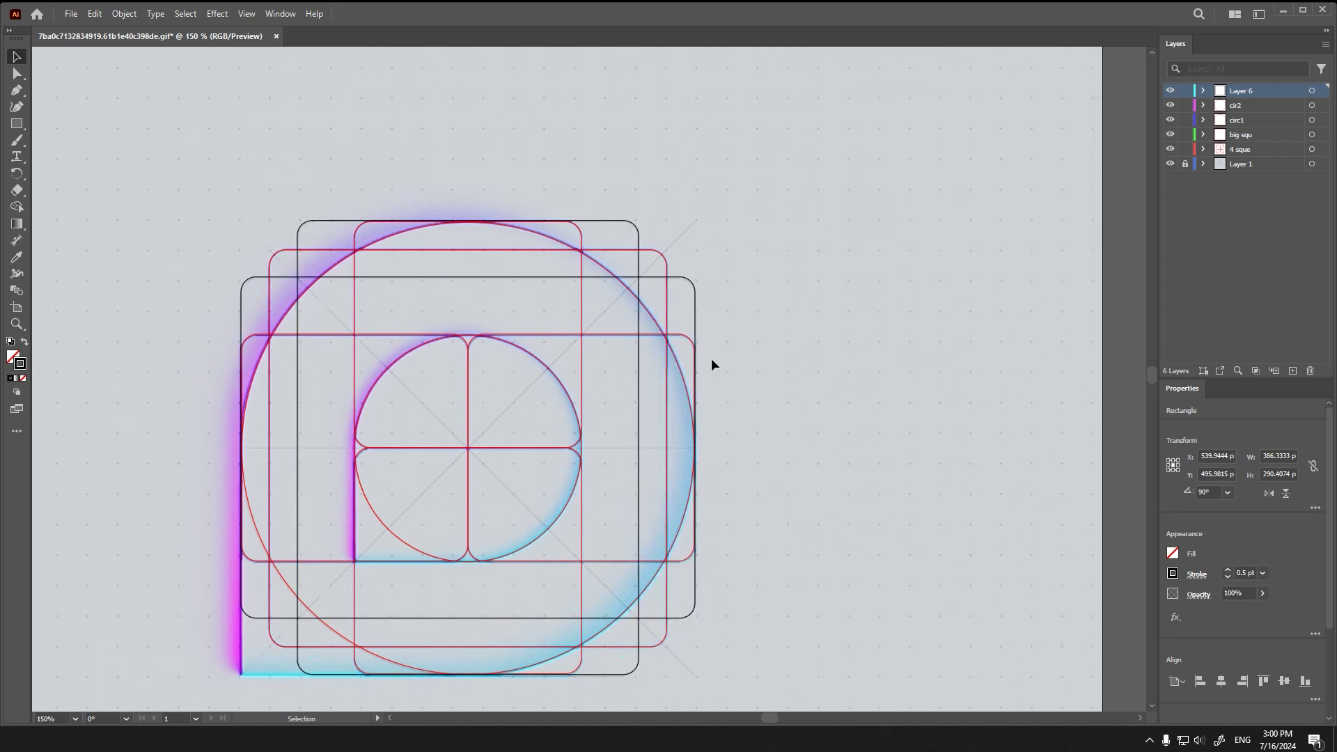
Step: Compare the traced shapes with the reference image by toggling the visibility of Layer 1
scroll(571, 395, "down", 1, "alt")
scroll(569, 409, "up", 1, "alt")
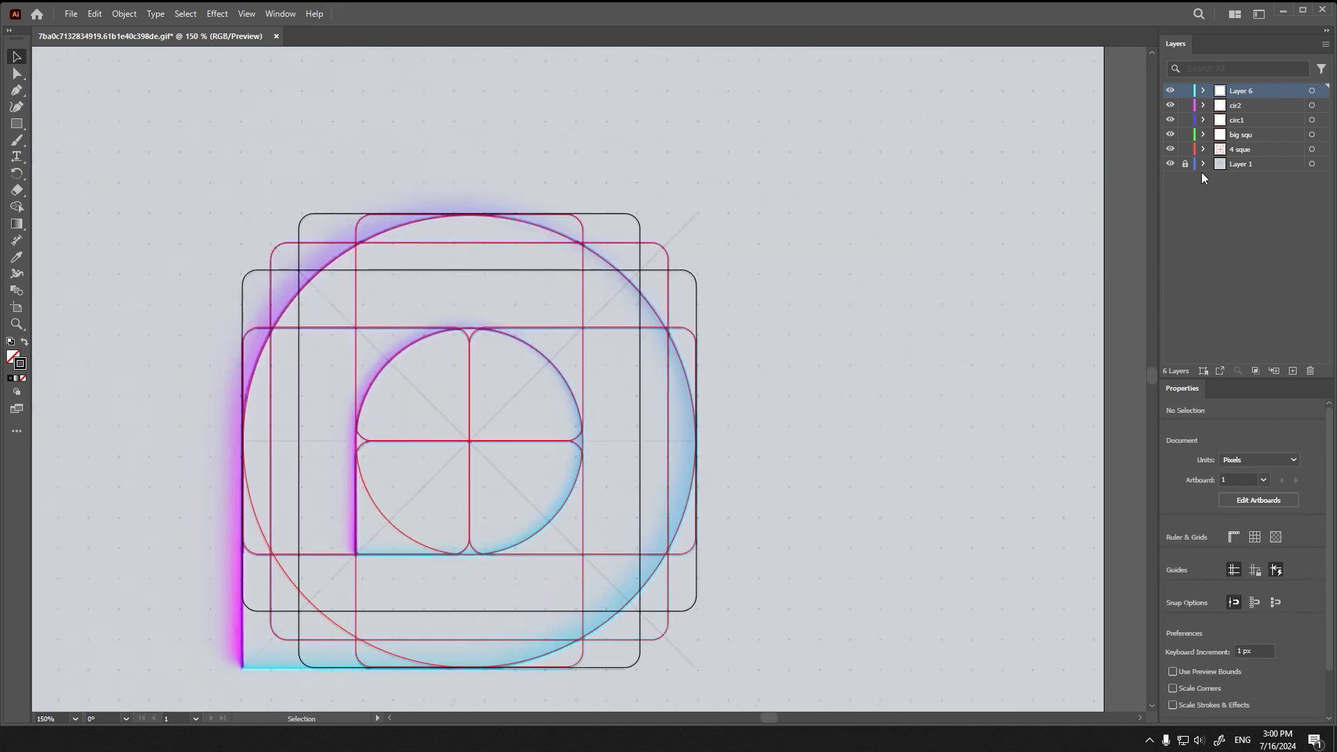
left_click(1169, 162)
left_click(1169, 163)
left_click(1169, 163)
left_click(1169, 163)
Step: Add a new Layer 7 and draw a 315° diagonal line spanning about 389 by 389 px across the logo grid
left_click(1292, 370)
left_click_drag(17, 123, 81, 193)
left_click(81, 191)
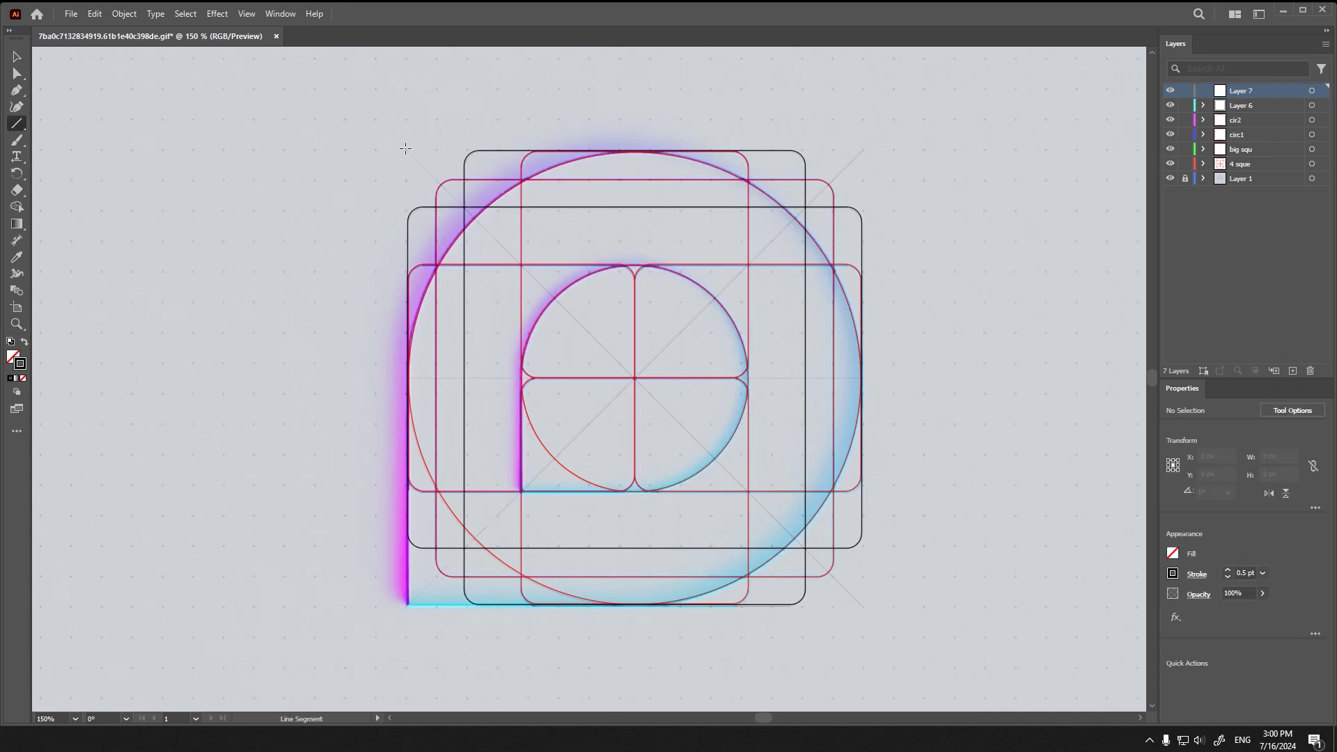
left_click(407, 150)
left_click(46, 407)
left_click_drag(407, 150, 865, 608)
Step: Create a copy of the diagonal line rotated by 90° to form a cross
right_click(685, 420)
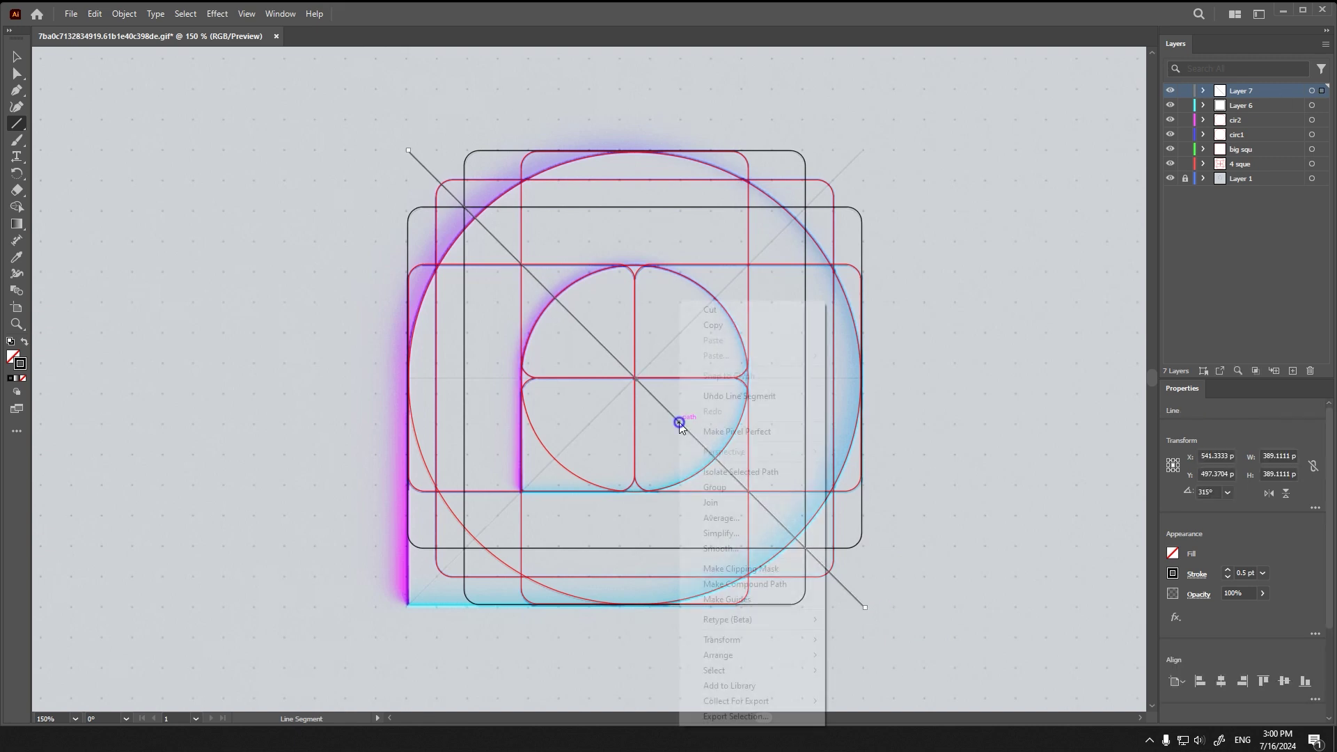
mouse_move(771, 639)
left_click(877, 556)
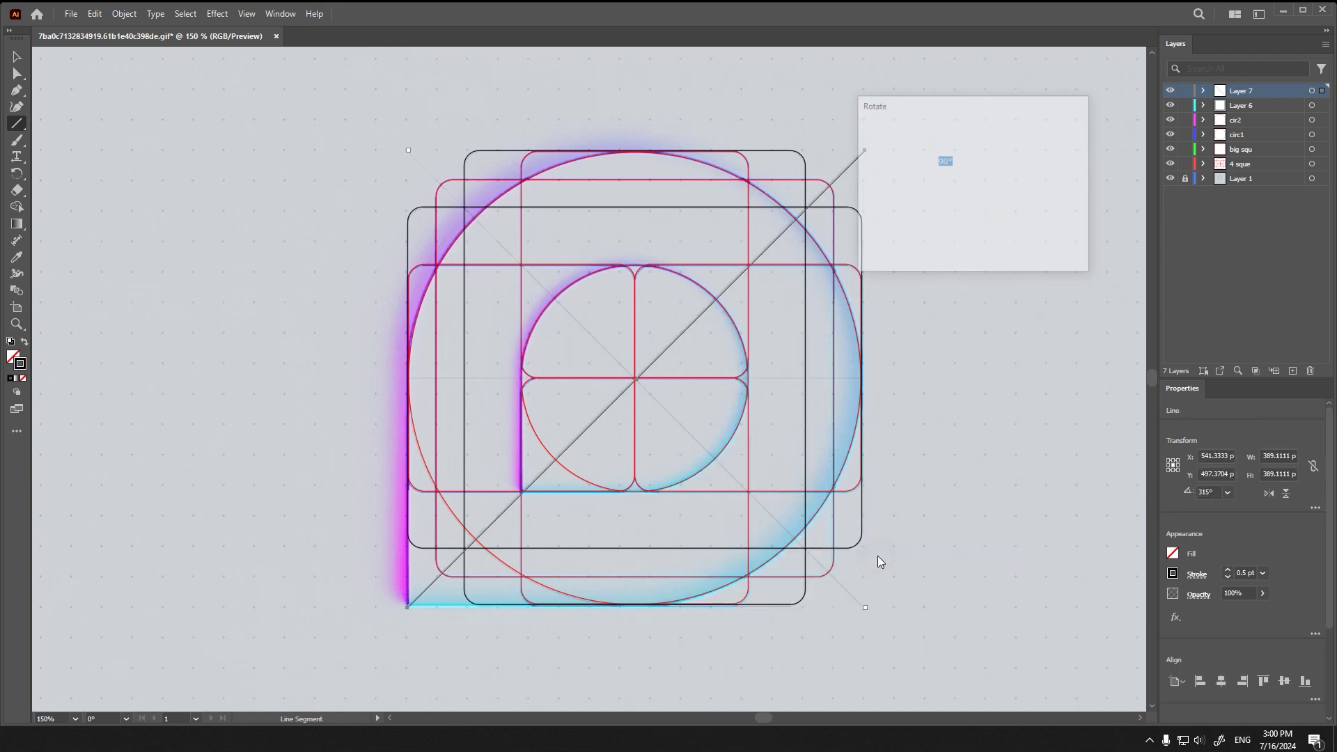
left_click(902, 248)
Step: Select both diagonal lines on Layer 7, nudge them 1 px left and 1 px up, and deselect them
scroll(645, 381, "up", 4, "alt")
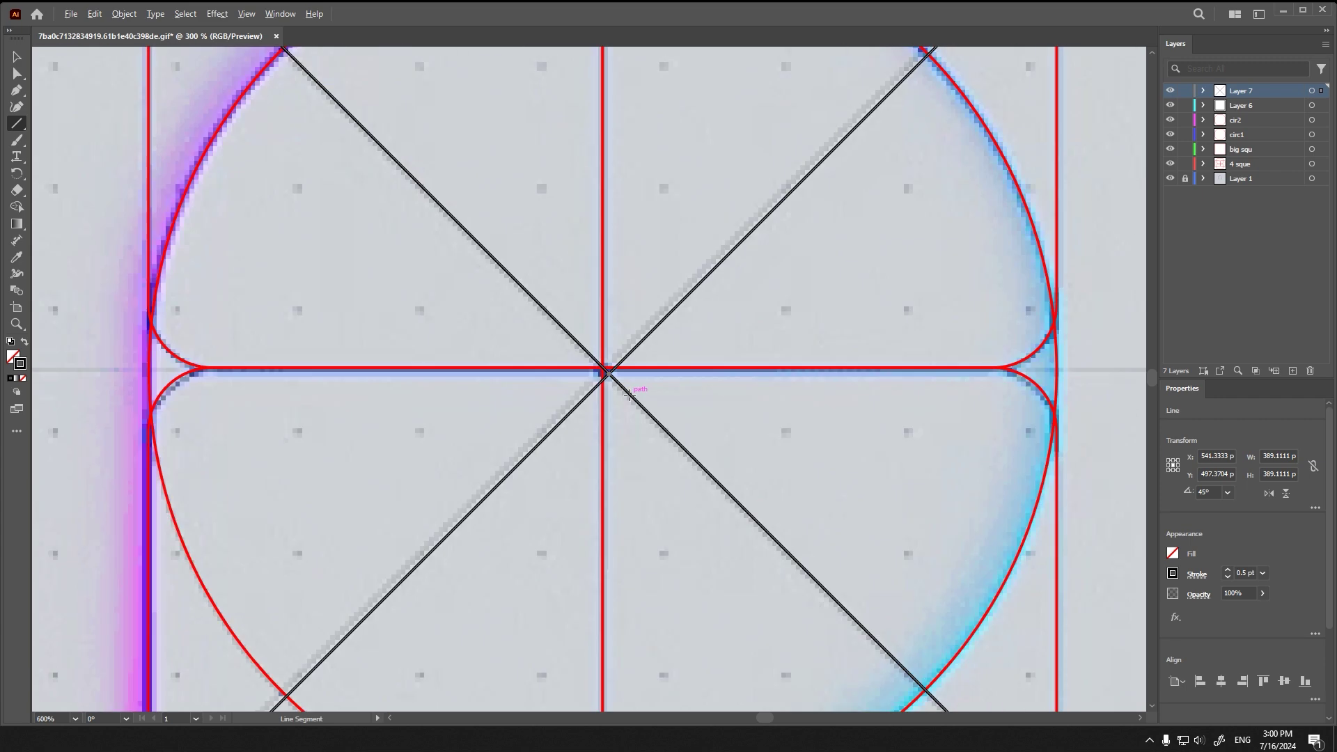
scroll(622, 391, "down", 2, "alt")
left_click(1312, 91)
left_click(16, 56)
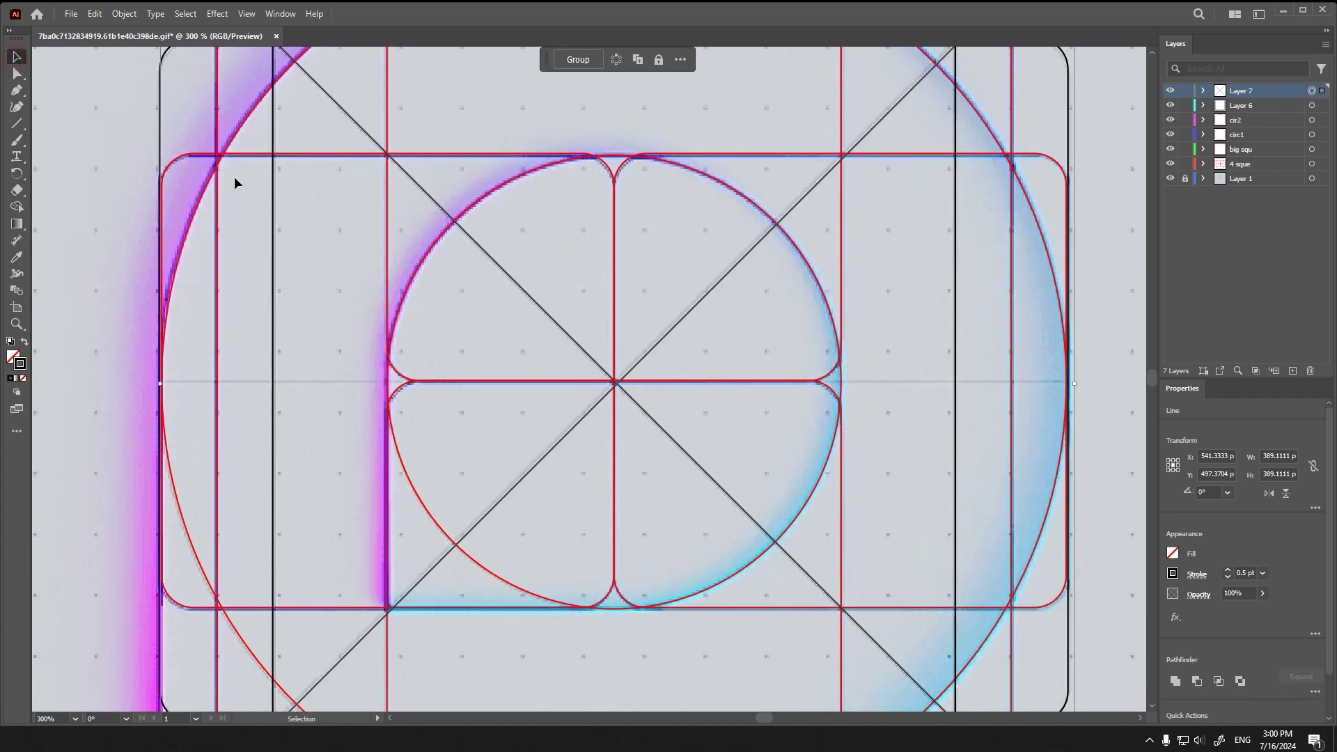
key("Left")
key("Up")
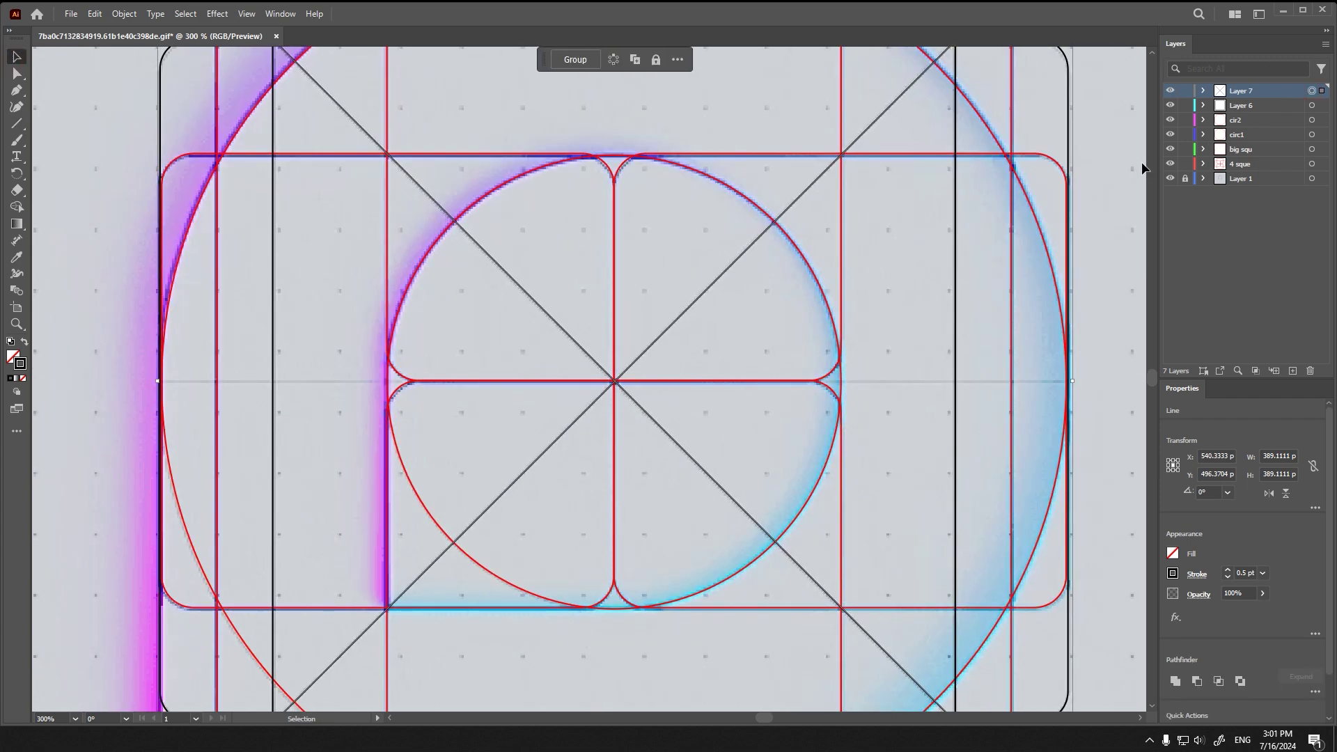
scroll(603, 315, "down", 2, "alt")
left_click(239, 280)
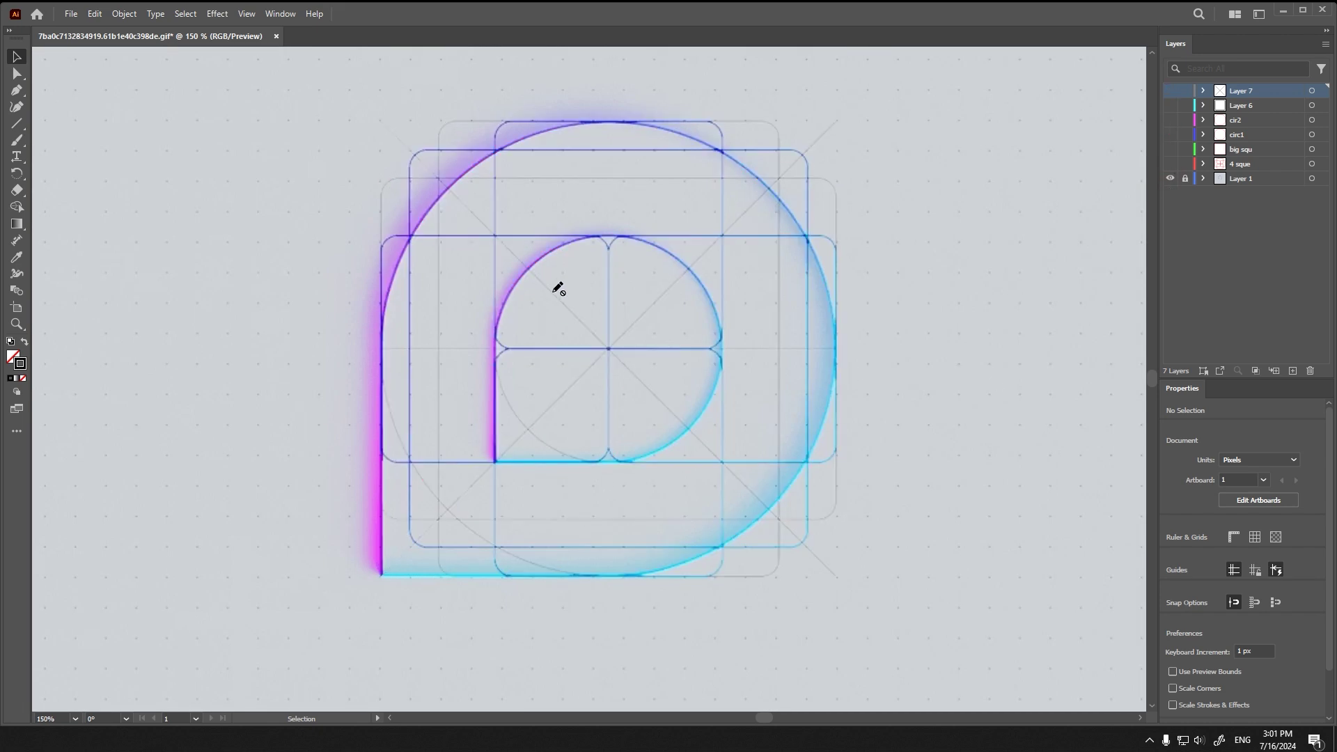
Step: With only the reference Layer 1 showing, add a new layer named main
left_click(1292, 370)
double_click(1245, 96)
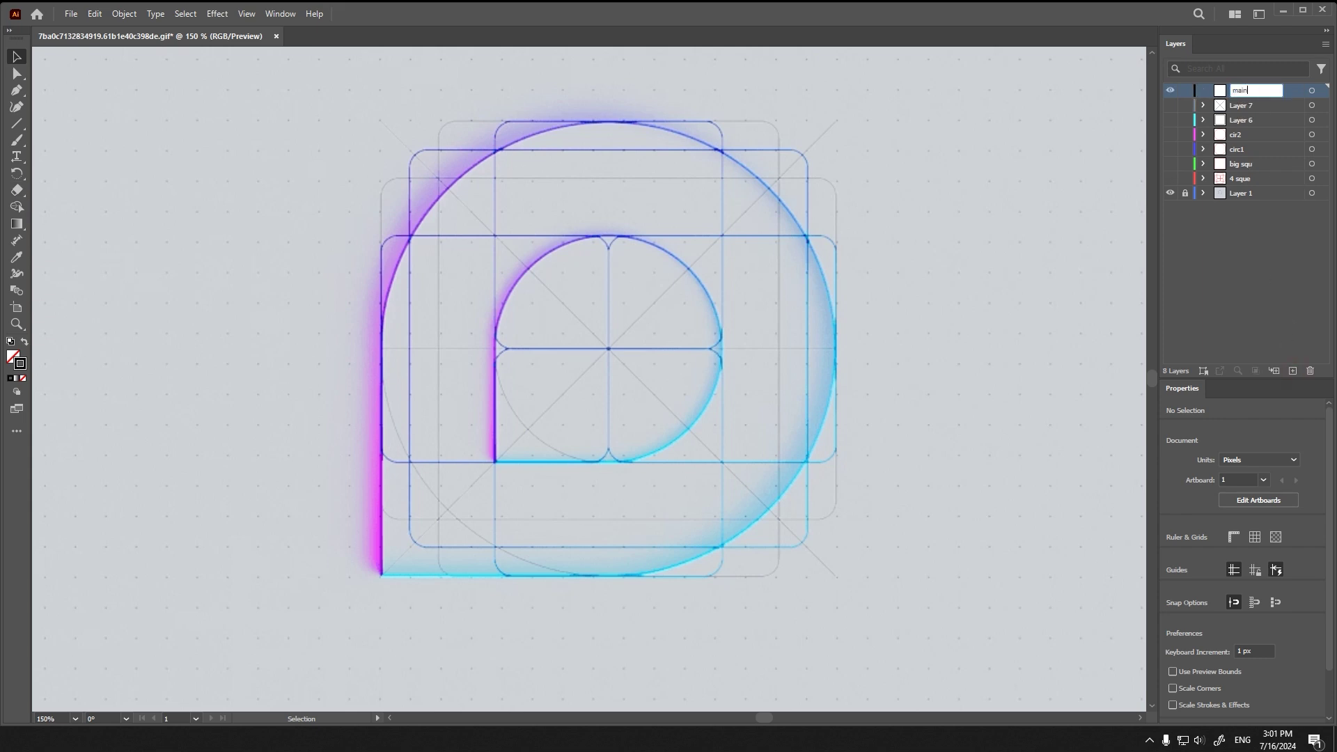
key("Return")
Step: Draw a square about 386 px wide over the logo's outer outline and fully round every corner except the lower-left one
left_click_drag(17, 123, 94, 124)
left_click_drag(381, 573, 836, 121)
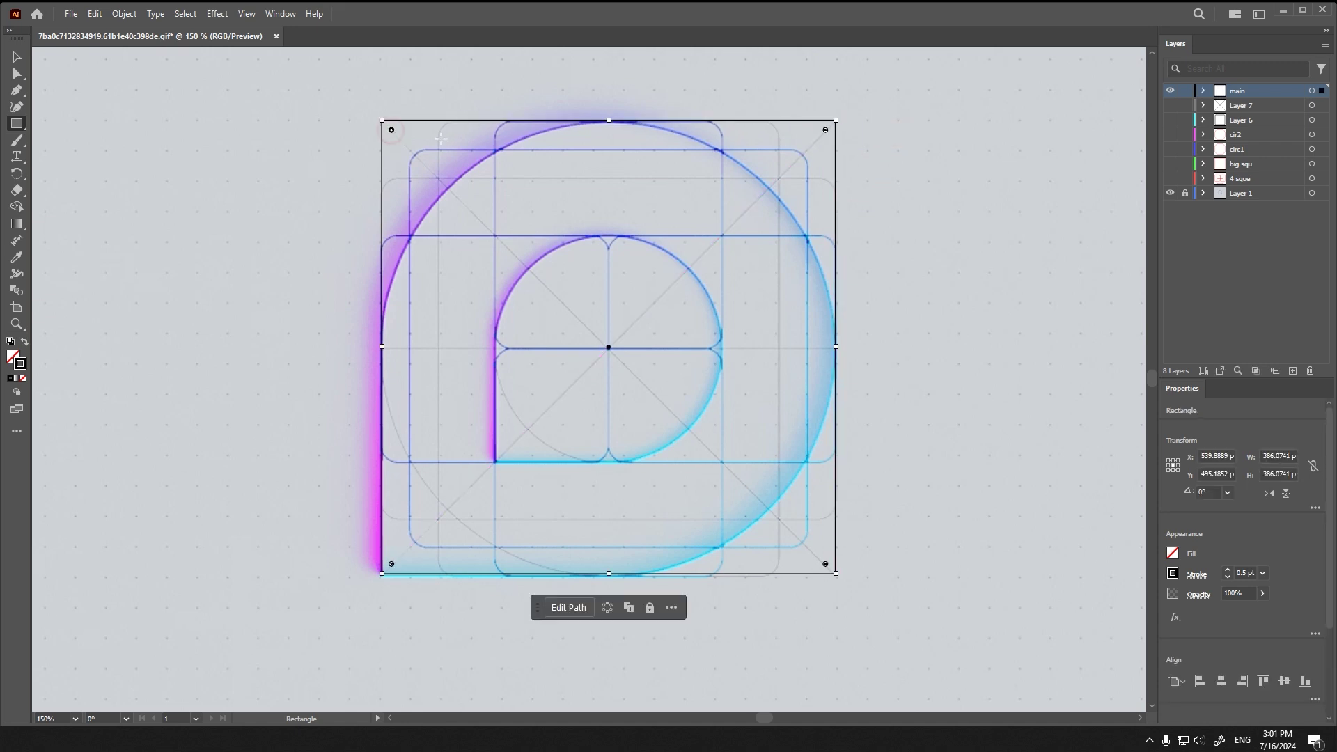
left_click_drag(825, 563, 519, 411)
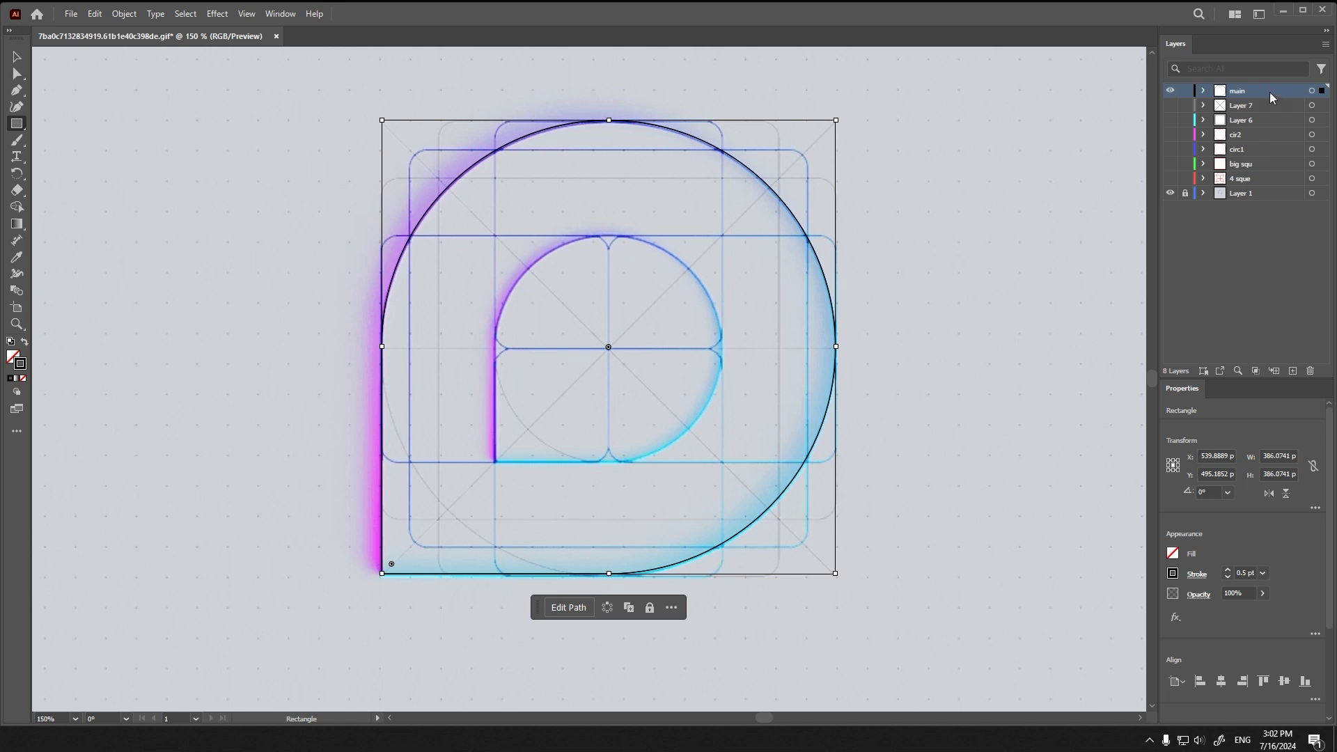
Step: Create a uniformly scaled copy of the outer outline, about 193 px wide, for the logo's inner outline and deselect it
right_click(752, 513)
mouse_move(805, 432)
left_click(984, 484)
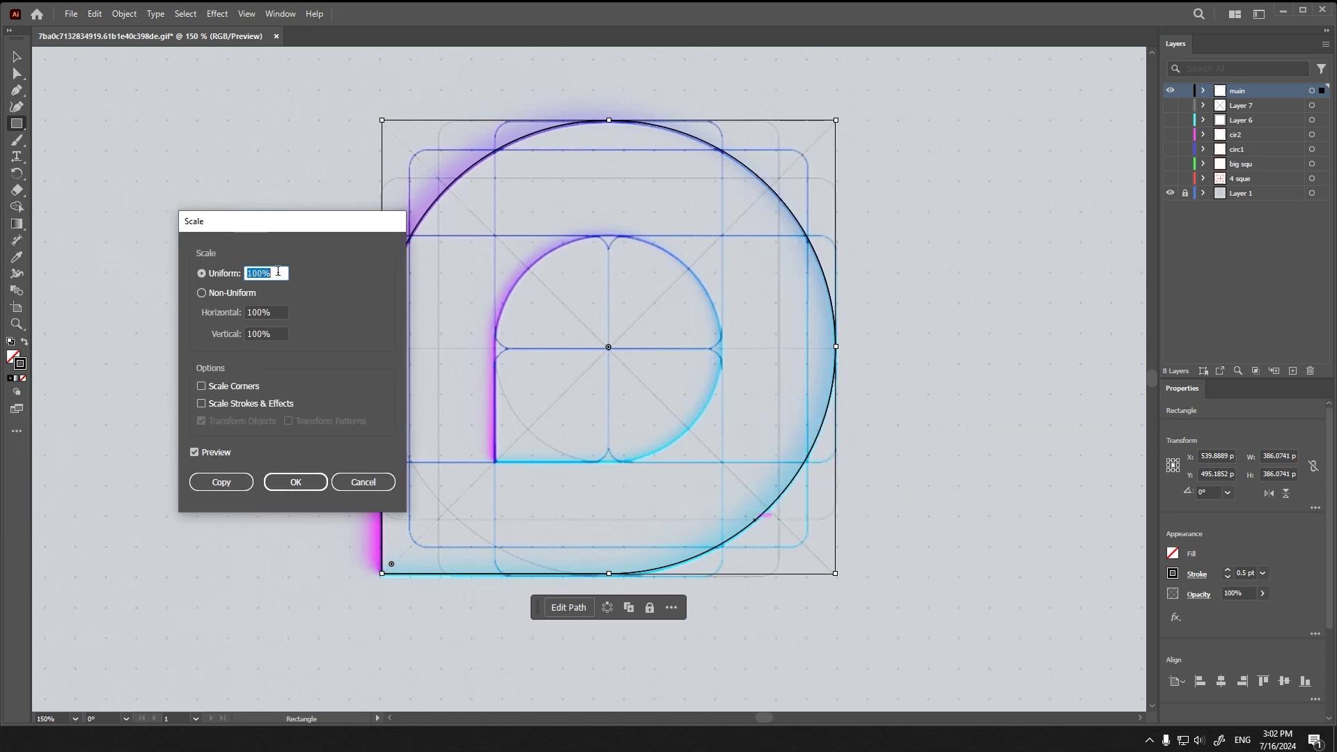
left_click(234, 482)
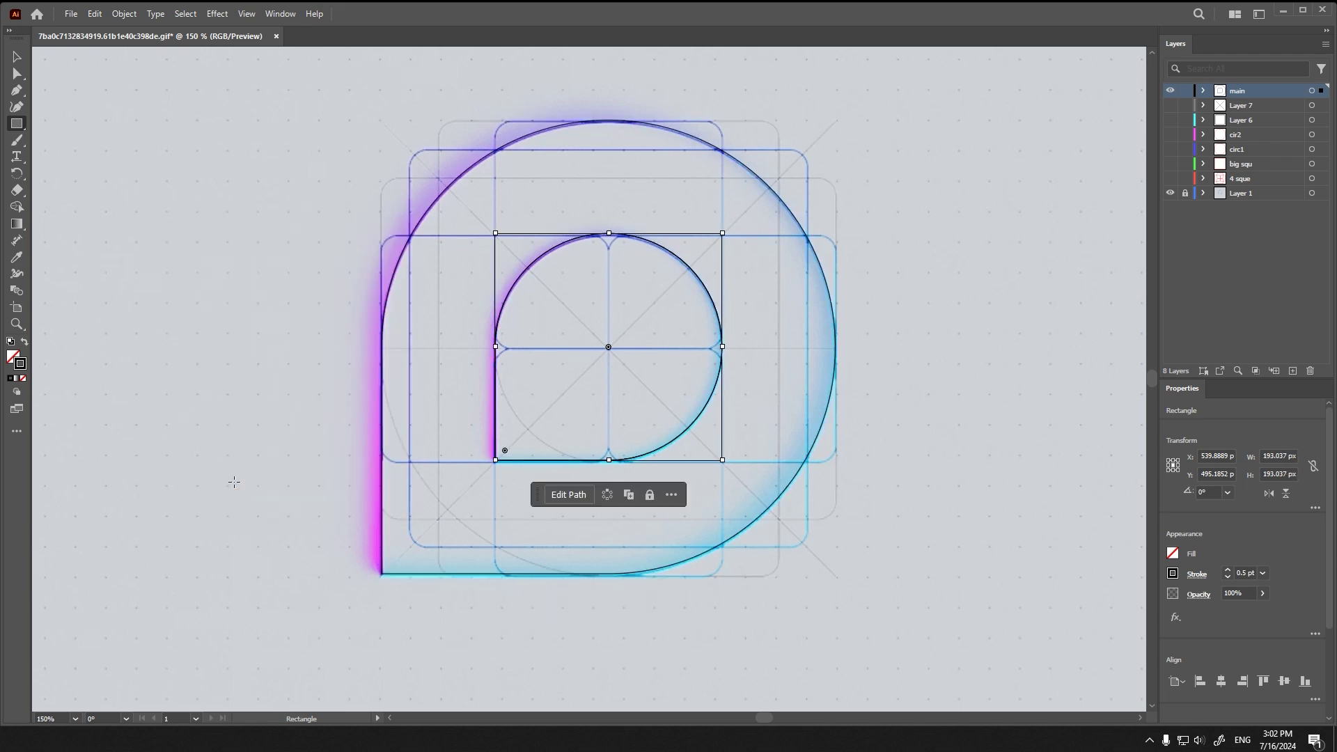
key("v")
left_click(232, 170)
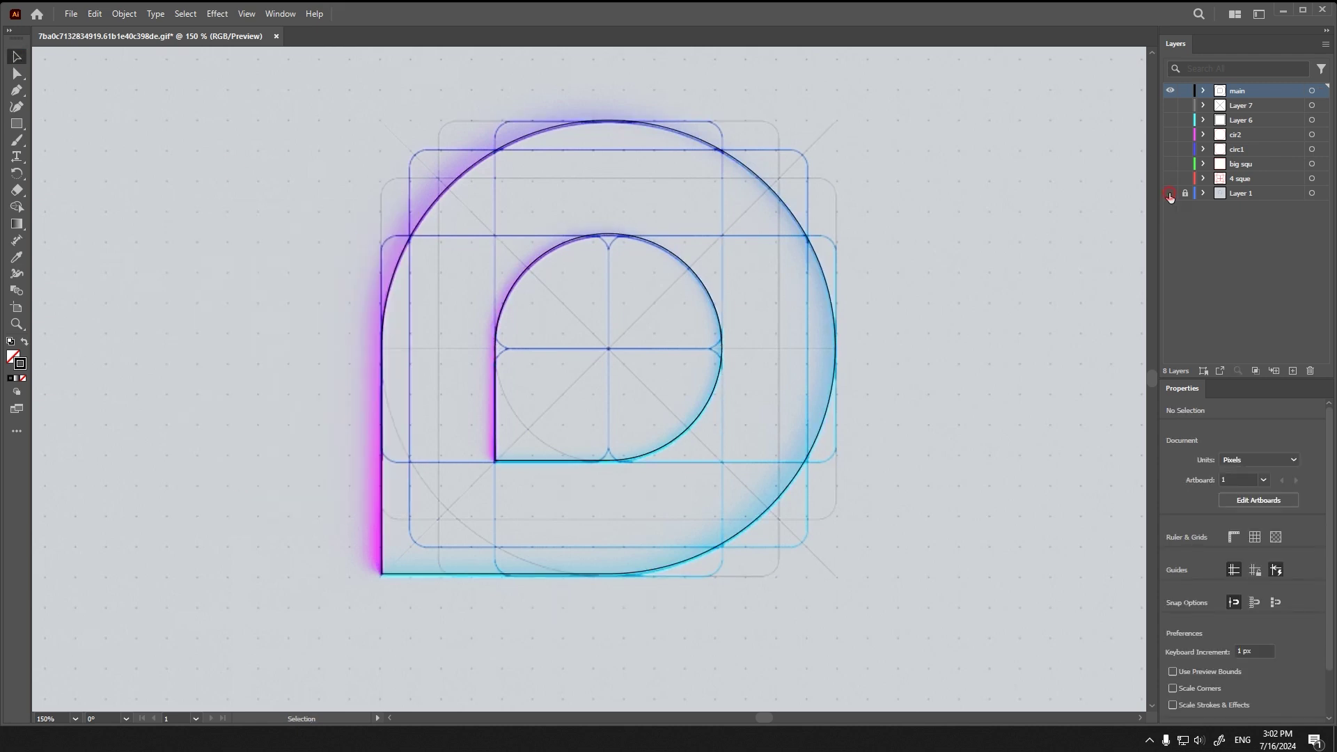
Step: Compare the traced logo outlines with the reference by toggling the visibility of Layer 1 and the other layers
left_click(1170, 193)
left_click(1169, 193)
left_click(1169, 193)
left_click(1169, 193)
left_click_drag(1170, 179, 1168, 100)
left_click(1170, 194)
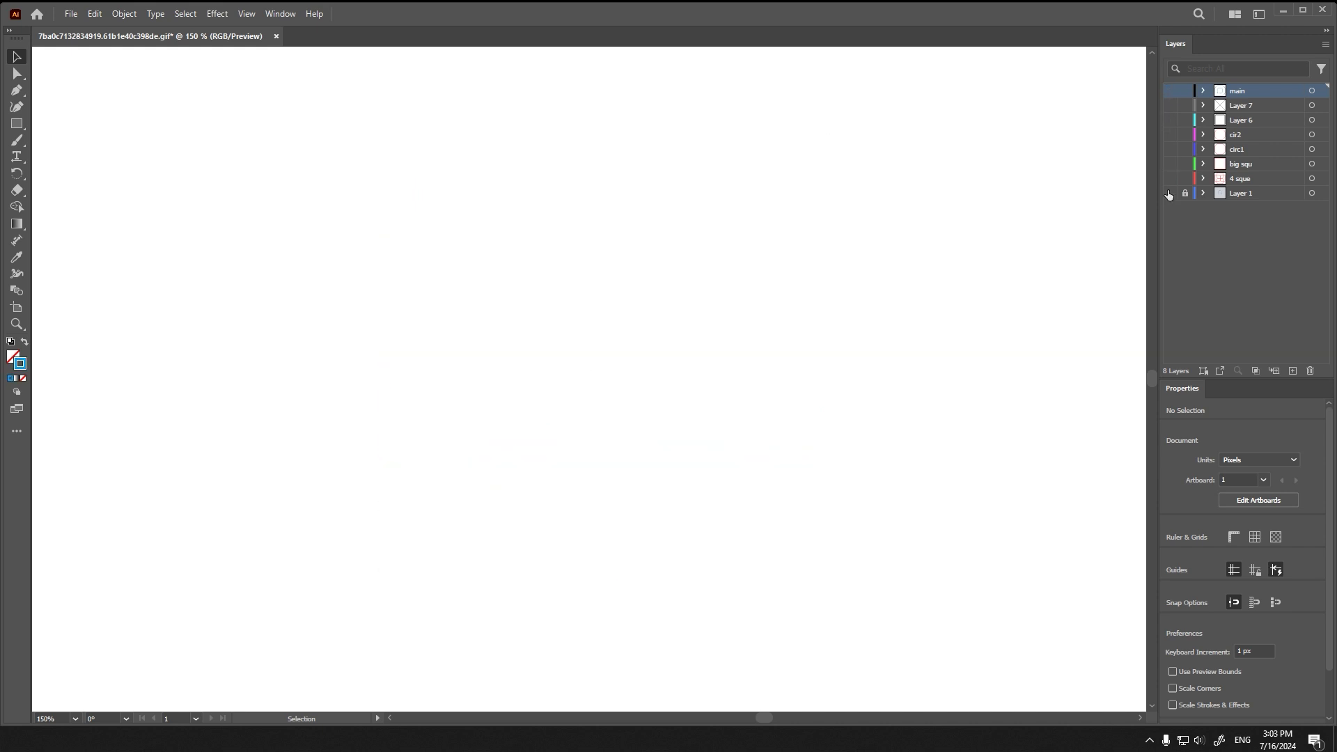
Step: Show the layers again one by one, from 4 sque up to main, and show the reference Layer 1
left_click(1169, 178)
left_click(1171, 164)
left_click(1168, 144)
left_click(1168, 131)
left_click(1170, 120)
left_click(1169, 105)
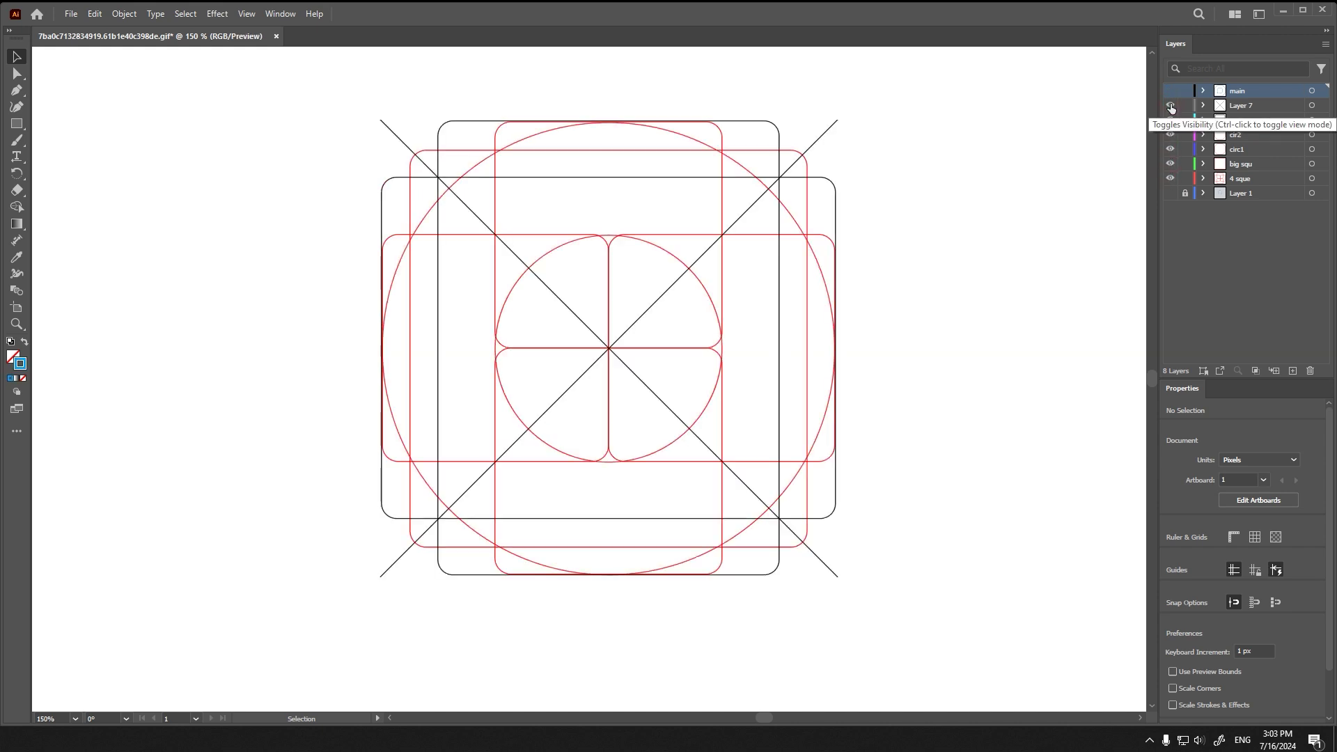
left_click(1170, 91)
left_click(1169, 178, "alt")
left_click(1170, 193)
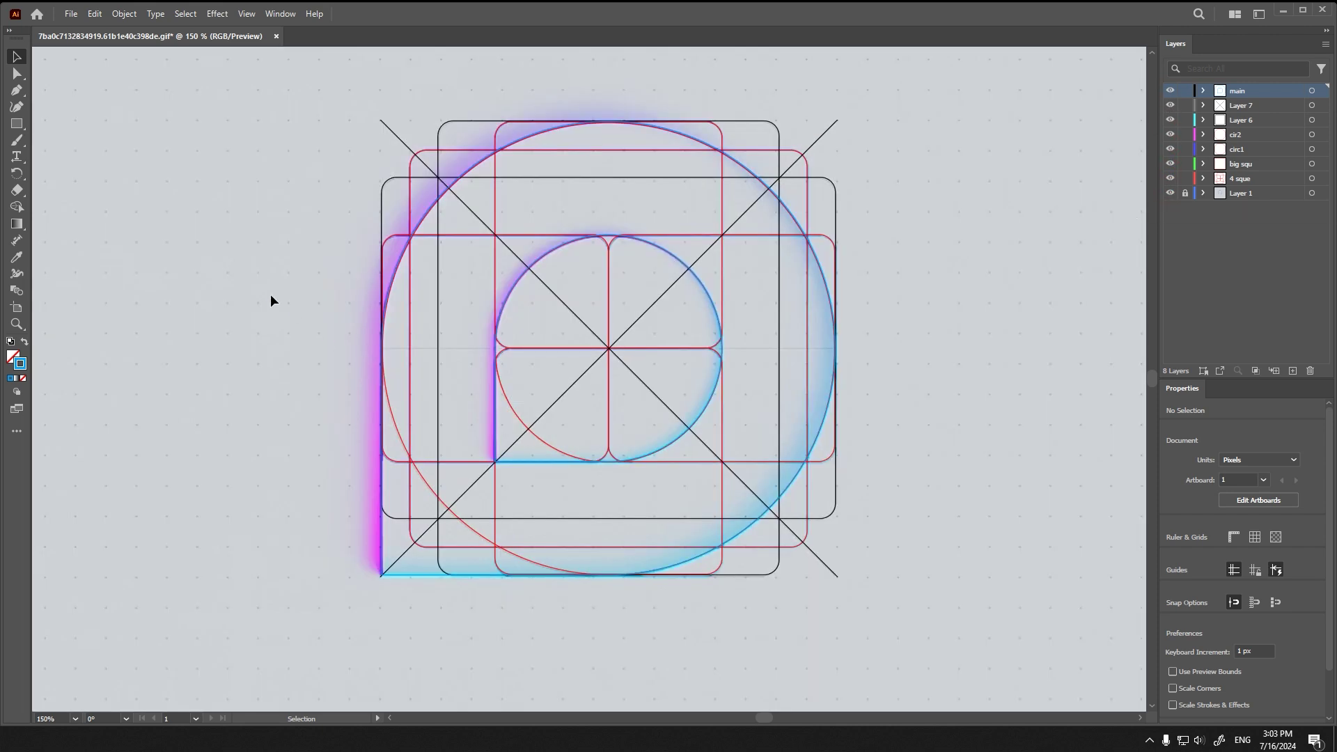
Step: Hide Layer 1 and add a new layer directly above it
left_click(1170, 193)
left_click(1246, 193)
left_click(1292, 371)
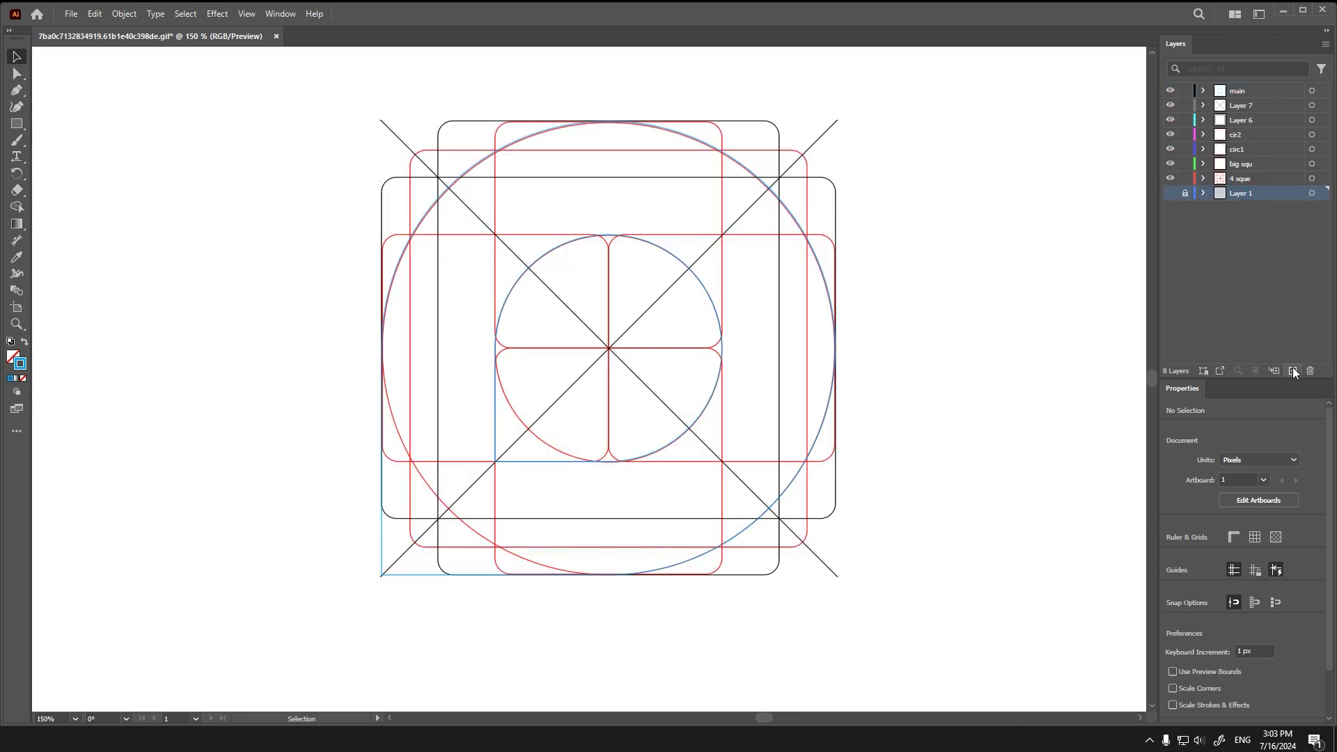
Step: Show the reference Layer 1 and draw a circle about 1.8 px wide on Layer 9 over the artboard's top-left grid dot
key("ctrl+1")
key("ctrl+equal")
left_click(1170, 208)
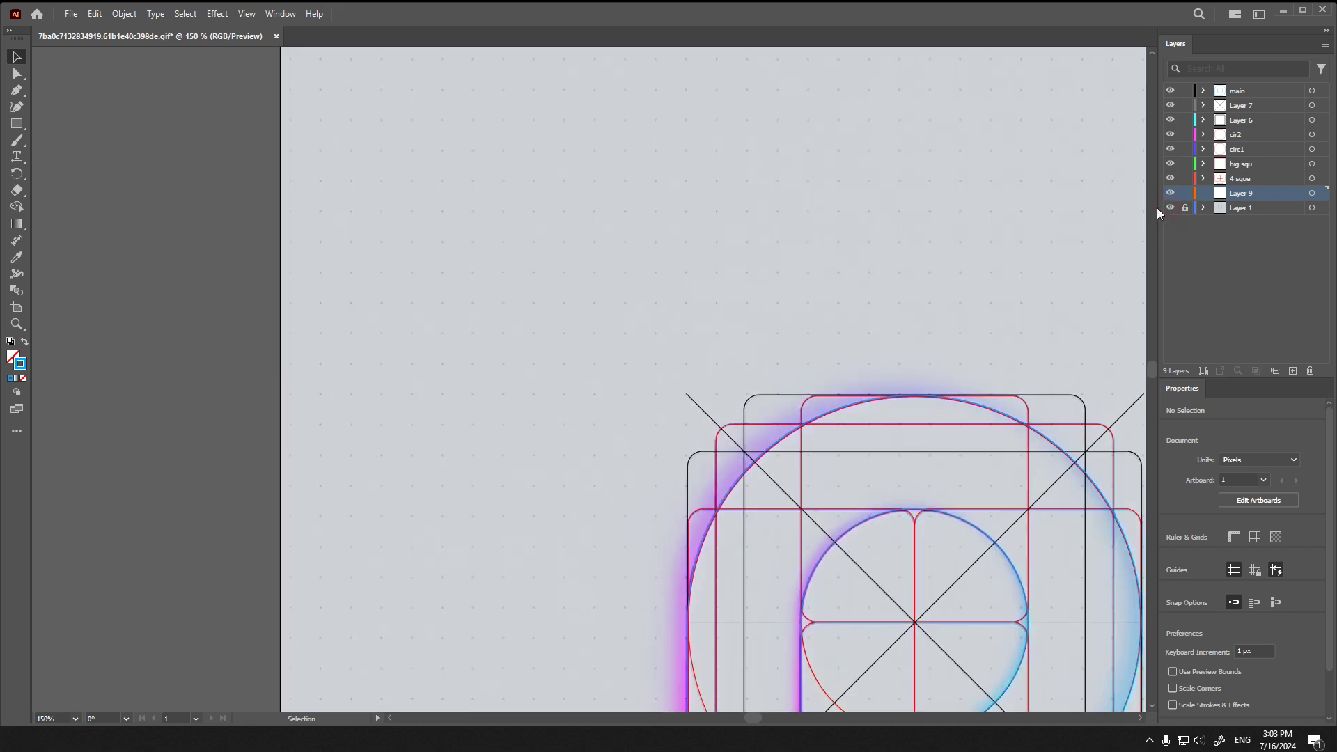
key("ctrl+equal")
key("ctrl+equal")
key("ctrl+equal")
left_click_drag(454, 397, 472, 559)
key("l")
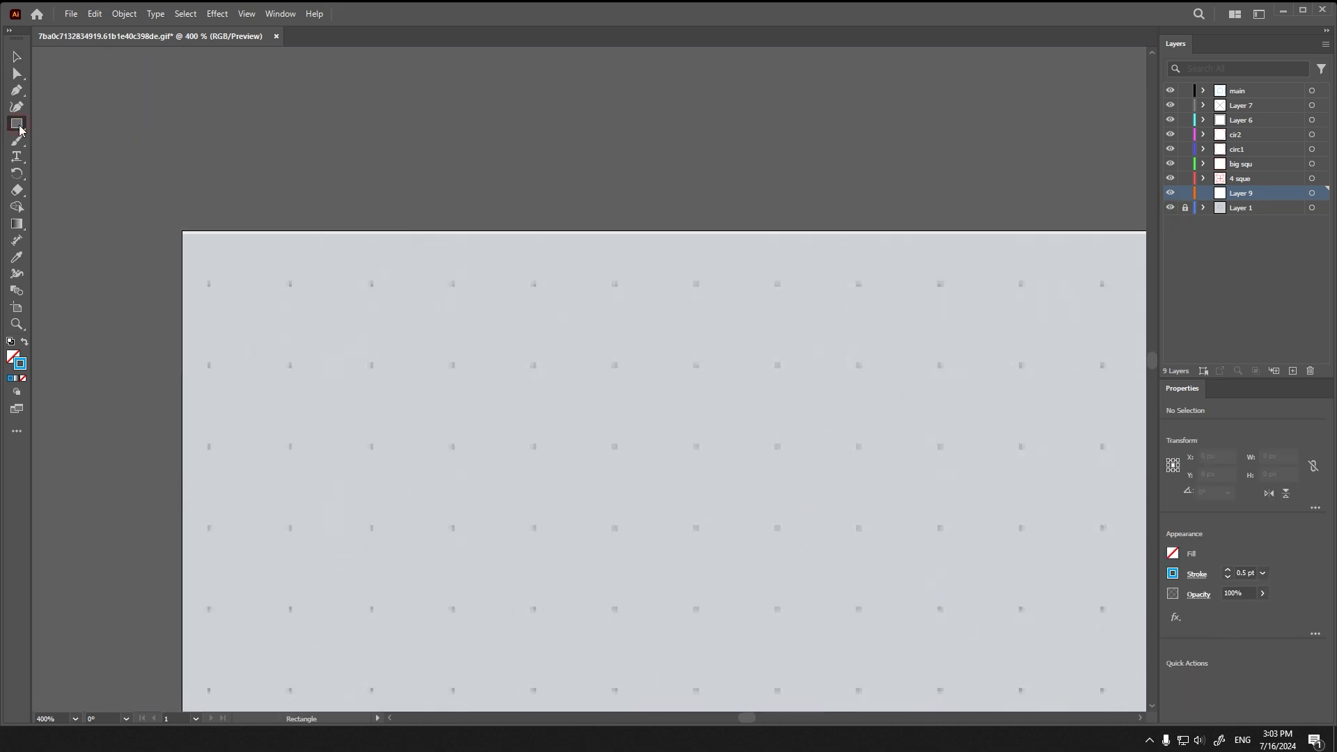
left_click_drag(208, 282, 211, 285)
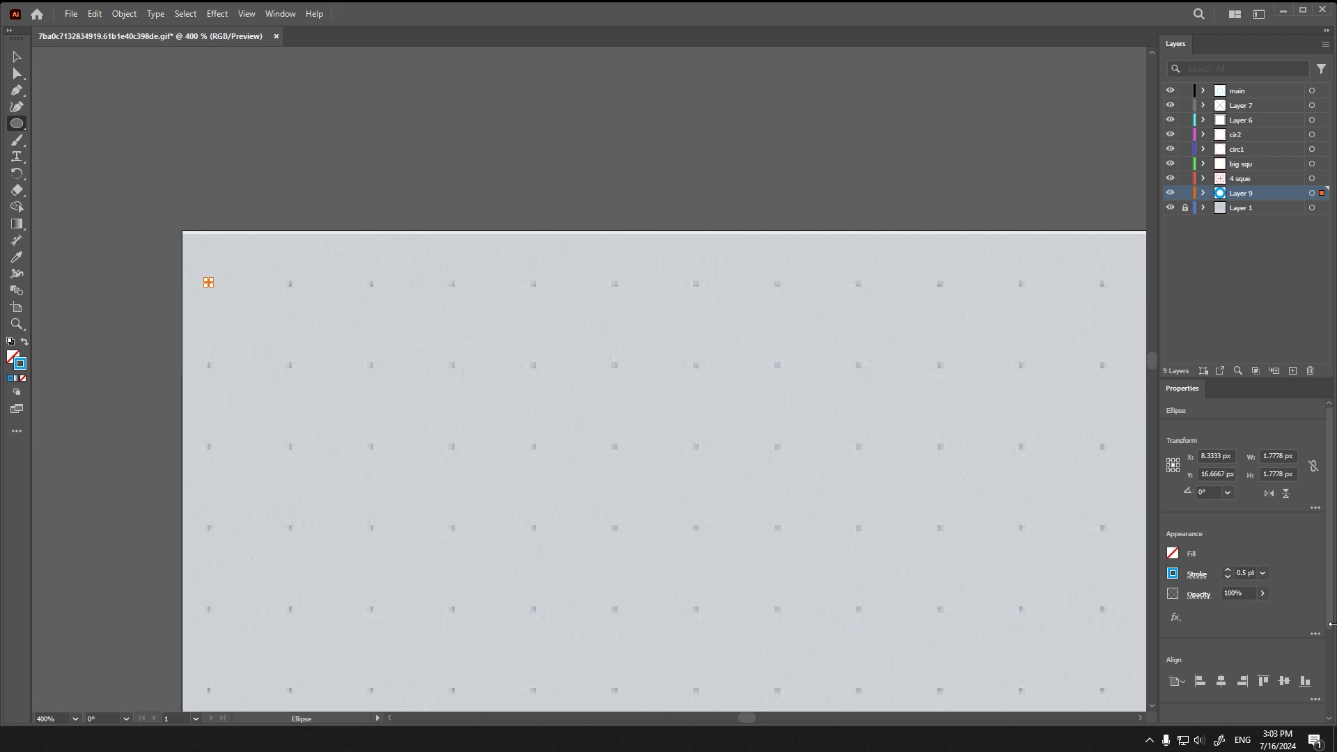
Step: Give the small dot circle a black fill and no stroke
left_click(1188, 577)
left_click(1275, 552)
left_click(1175, 571)
left_click(1258, 497)
left_click(1177, 553)
left_click(1109, 580)
left_click(1030, 674)
left_click(1254, 541)
left_click(1172, 573)
left_click(1020, 516)
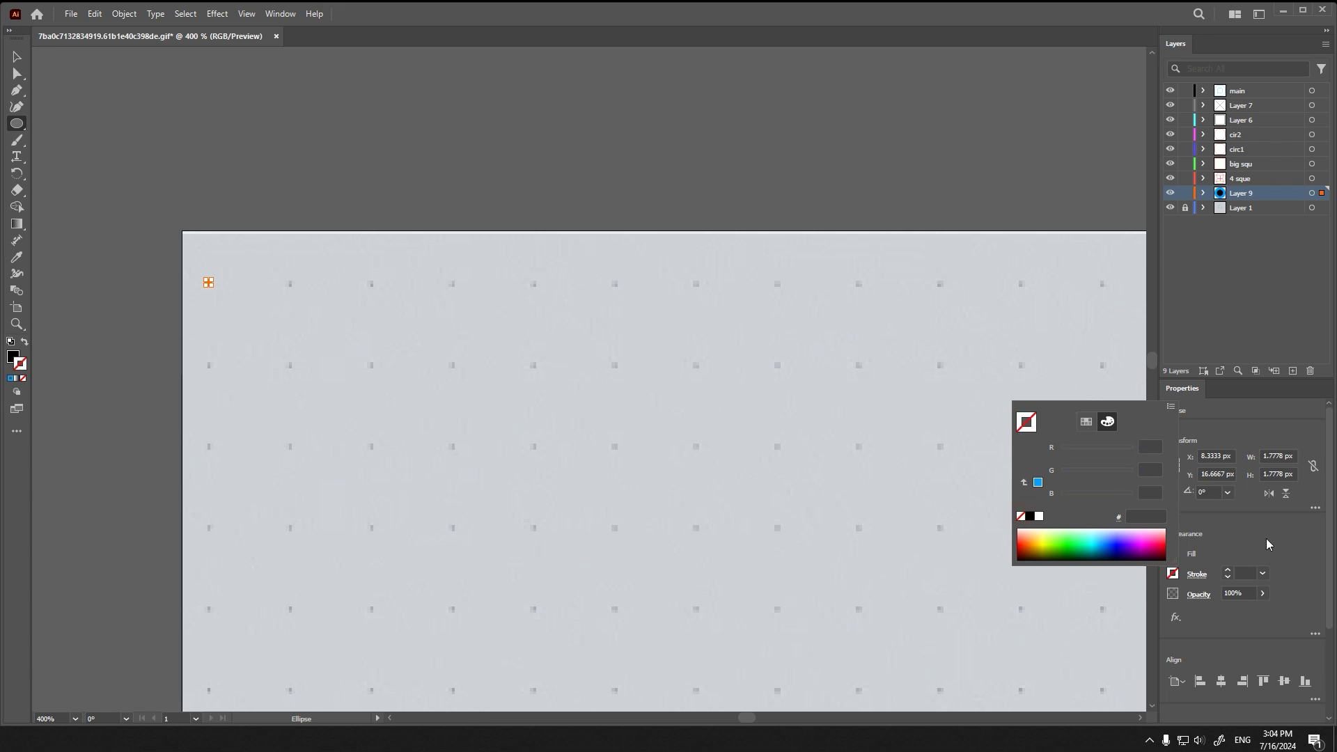
left_click(1268, 545)
Step: Turn the dot into a Grid repeat and extend it to about 288 × 151 px from the artboard's top-left corner
key("v")
left_click(143, 132)
left_click(209, 283)
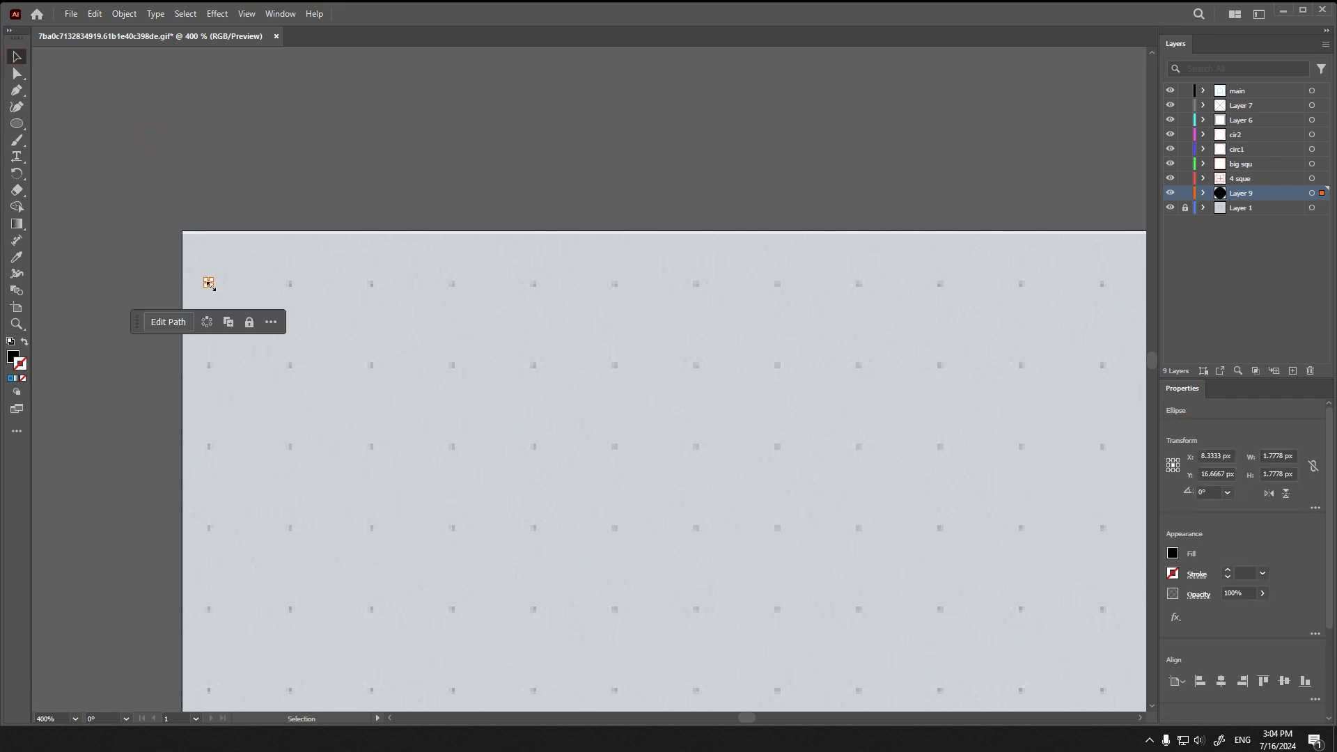
left_click(207, 322)
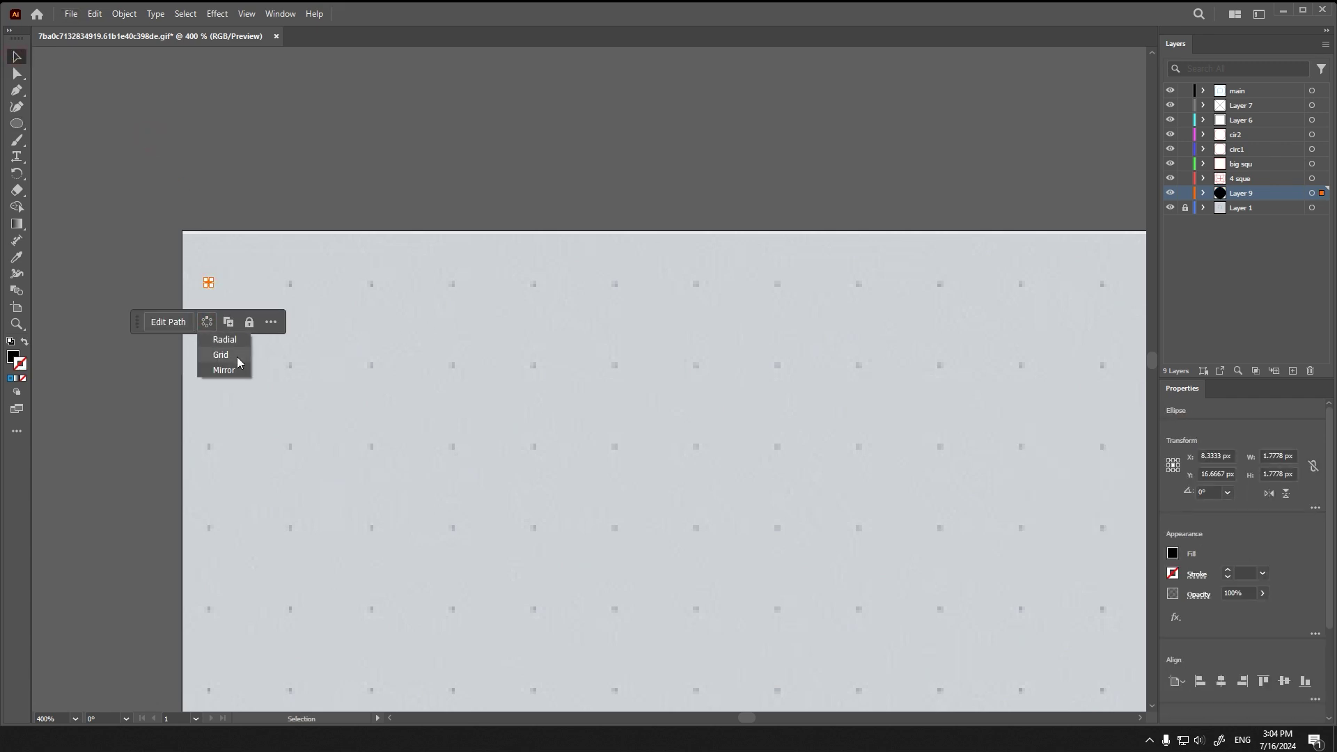
left_click(237, 356)
left_click_drag(322, 302, 1110, 304)
left_click_drag(642, 323, 658, 700)
scroll(630, 534, "down", 4, "alt")
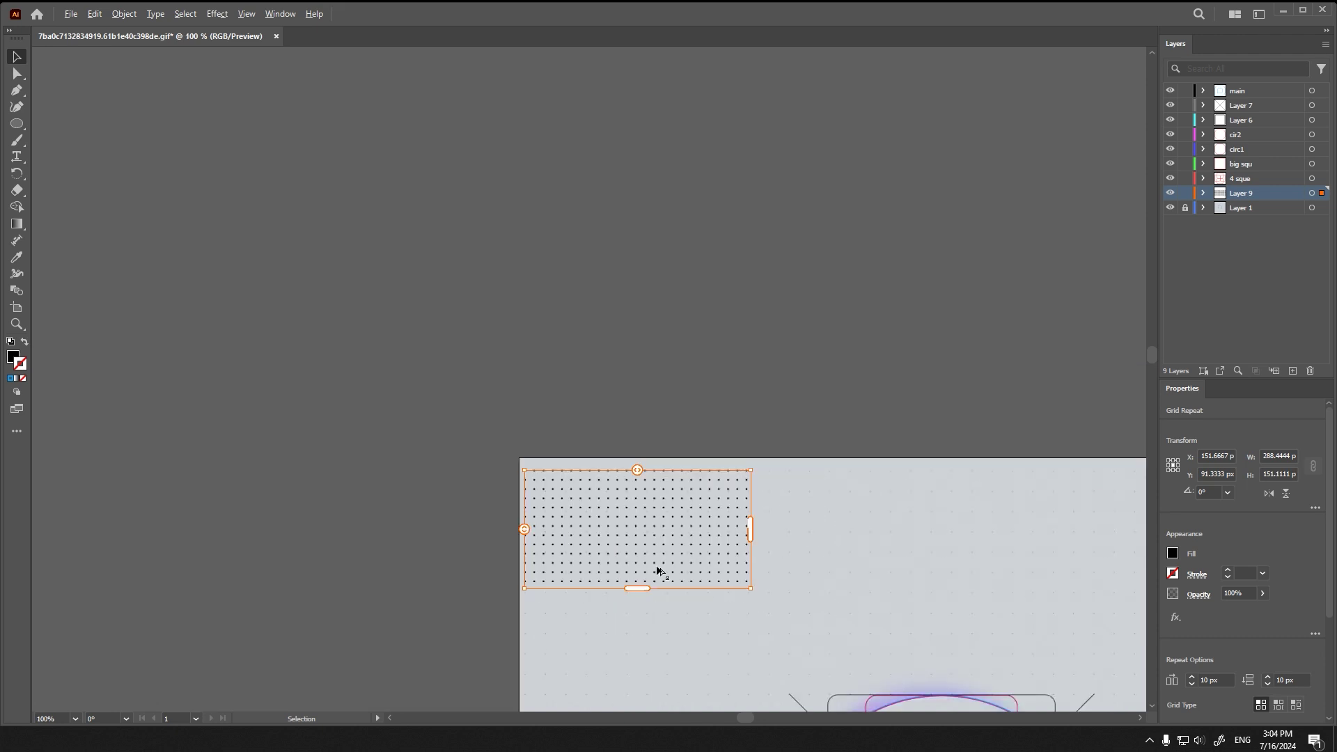
Step: Extend the repeated dot grid over the whole artboard, about 1069 × 1063 px
scroll(665, 575, "down", 4, "alt")
scroll(747, 619, "up", 4, "alt")
left_click_drag(752, 604, 686, 329)
left_click_drag(335, 179, 367, 701)
scroll(468, 502, "down", 2, "alt")
left_click_drag(411, 615, 409, 700)
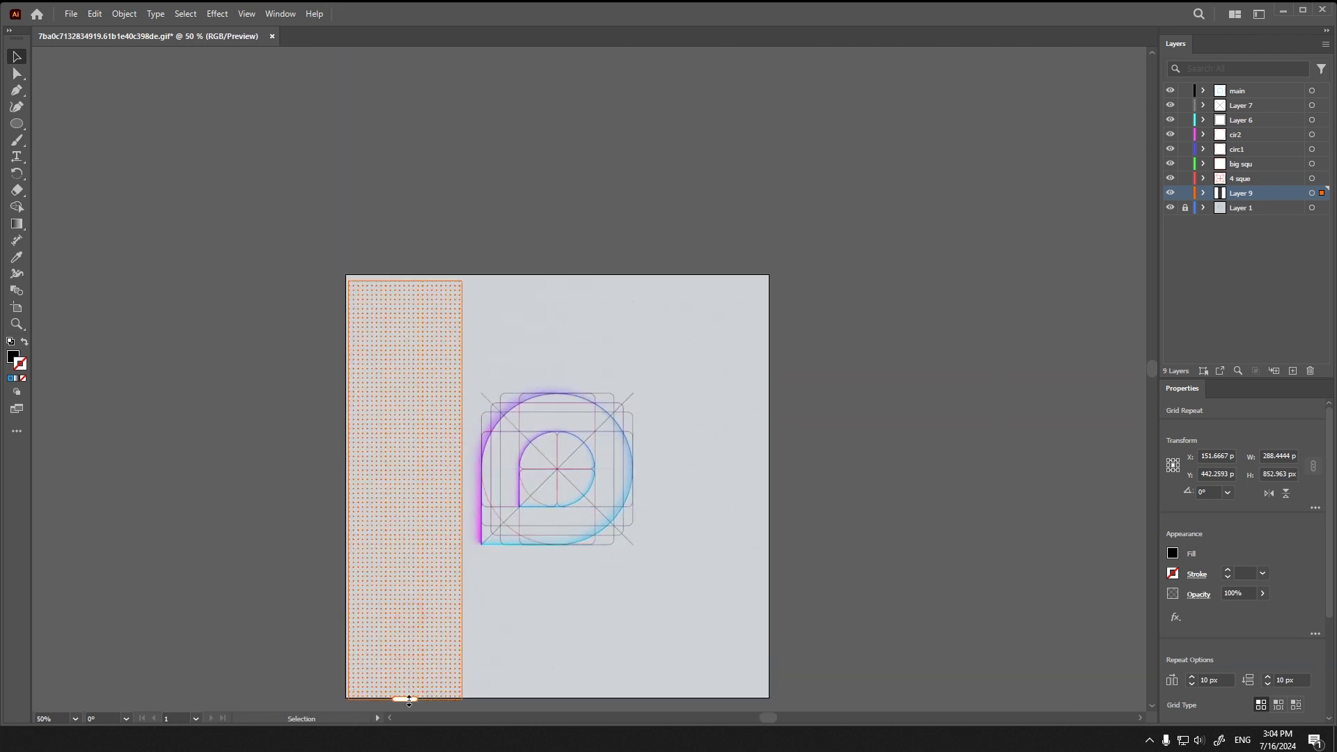
scroll(1292, 495, "down", 3)
left_click_drag(468, 492, 767, 489)
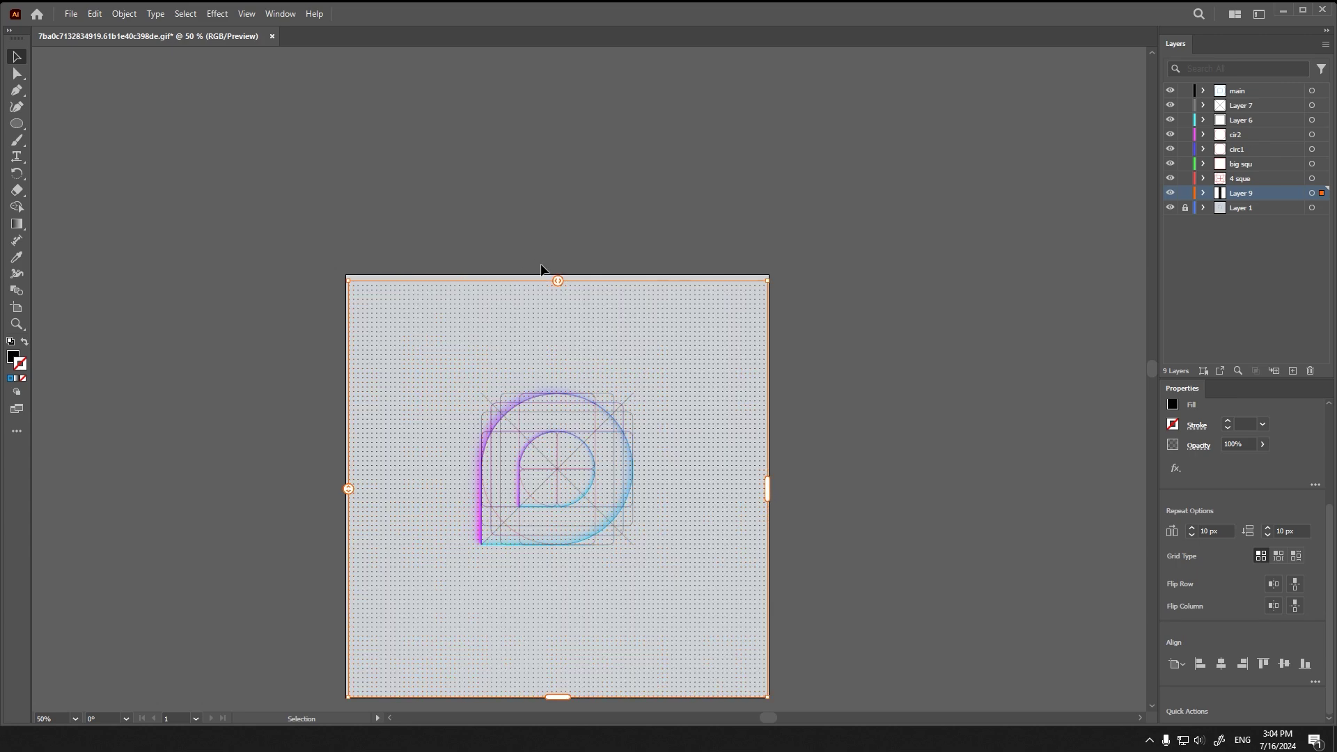
Step: Deselect the dot grid and hide the reference Layer 1
scroll(541, 269, "up", 3, "alt")
left_click(417, 217)
scroll(386, 374, "up", 1, "alt")
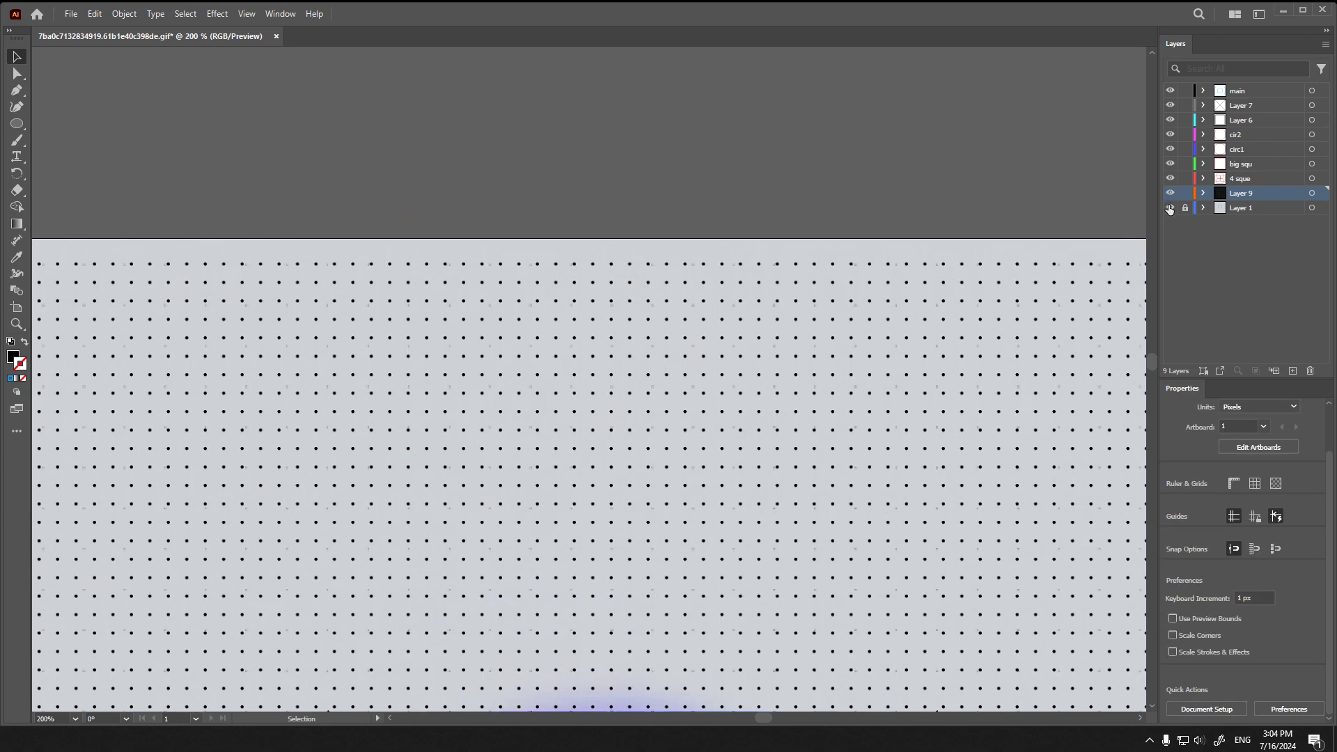
left_click(1170, 208)
scroll(742, 317, "down", 3, "alt")
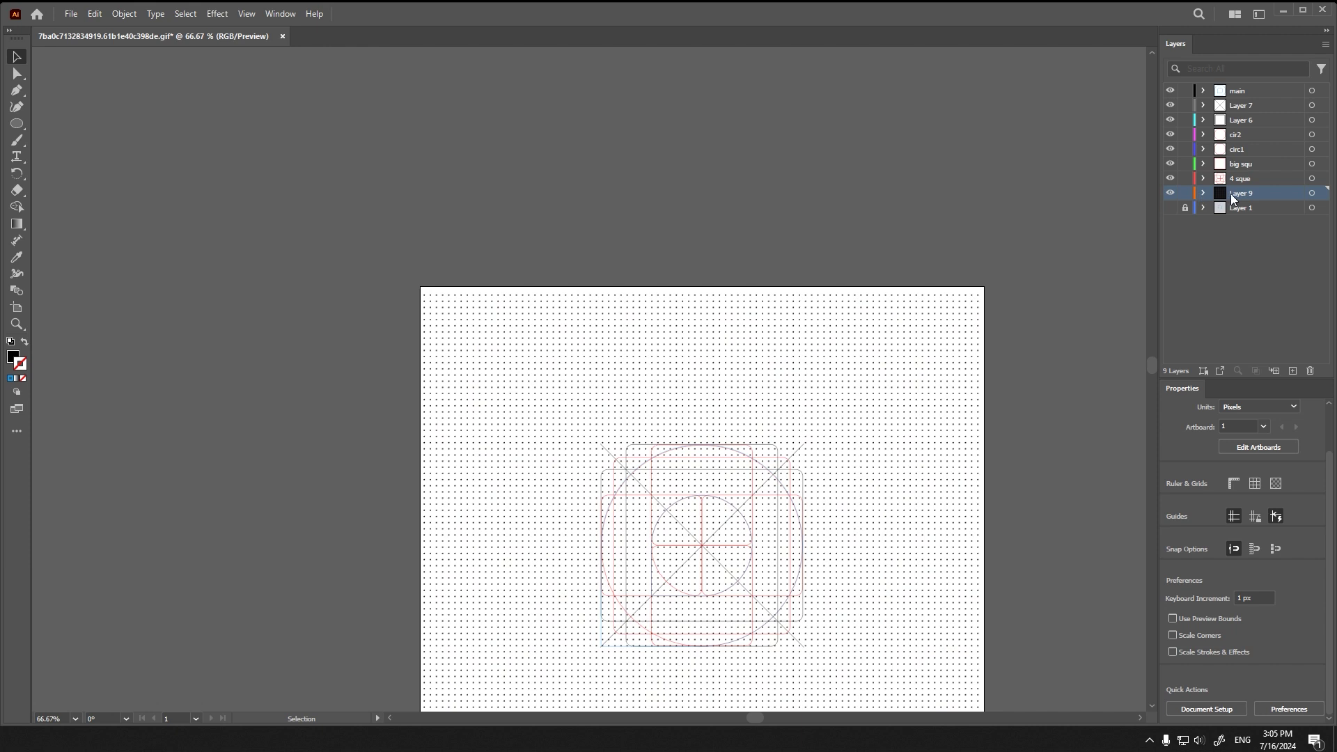
Step: Target the dot grid's Layer 9, lower its opacity to 14% and deselect it
scroll(912, 403, "up", 2, "alt")
left_click(1312, 193)
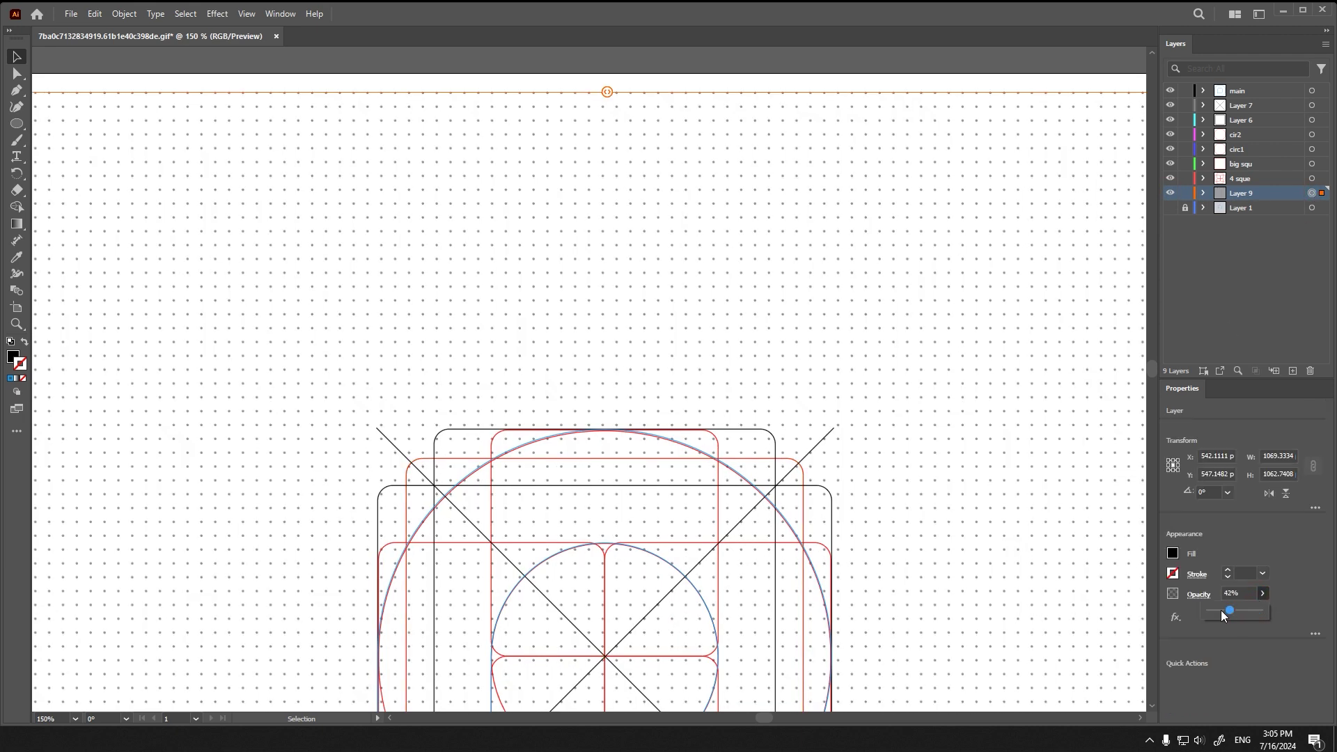
left_click(1214, 610)
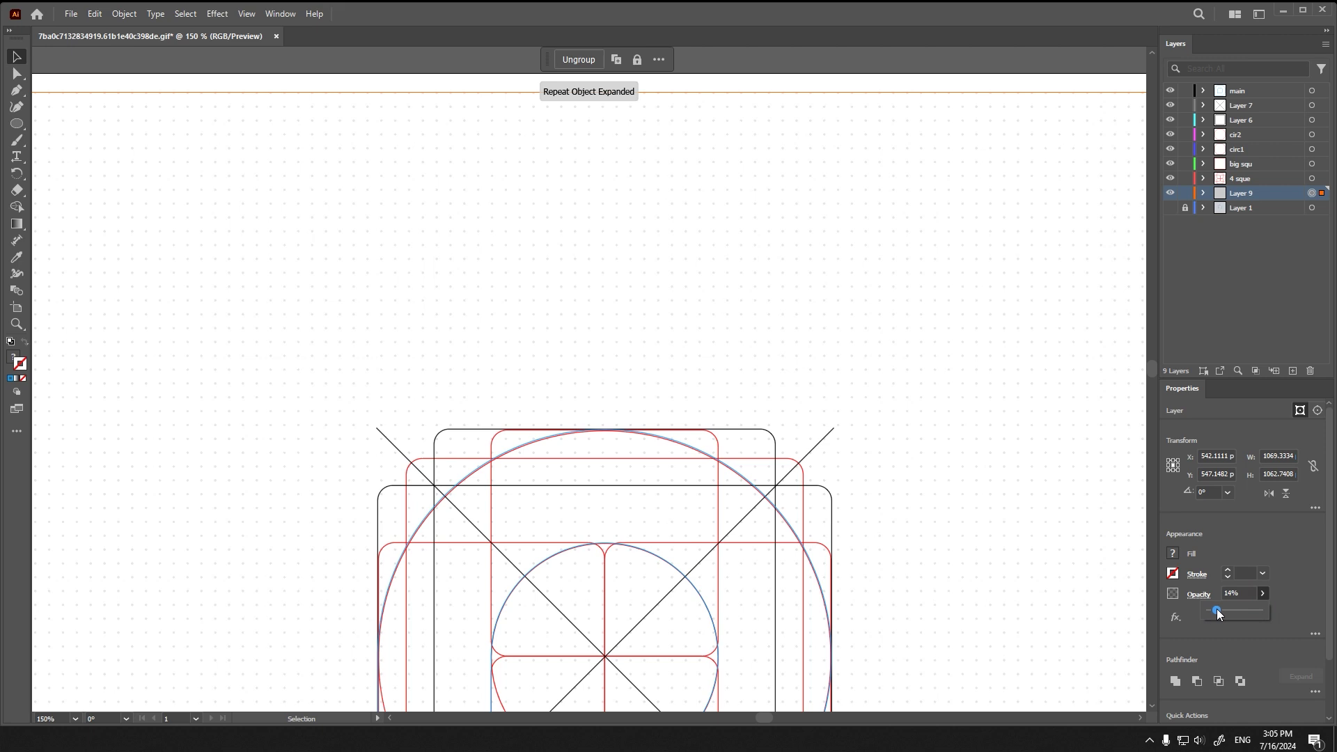
scroll(419, 277, "down", 1, "alt")
left_click(781, 426)
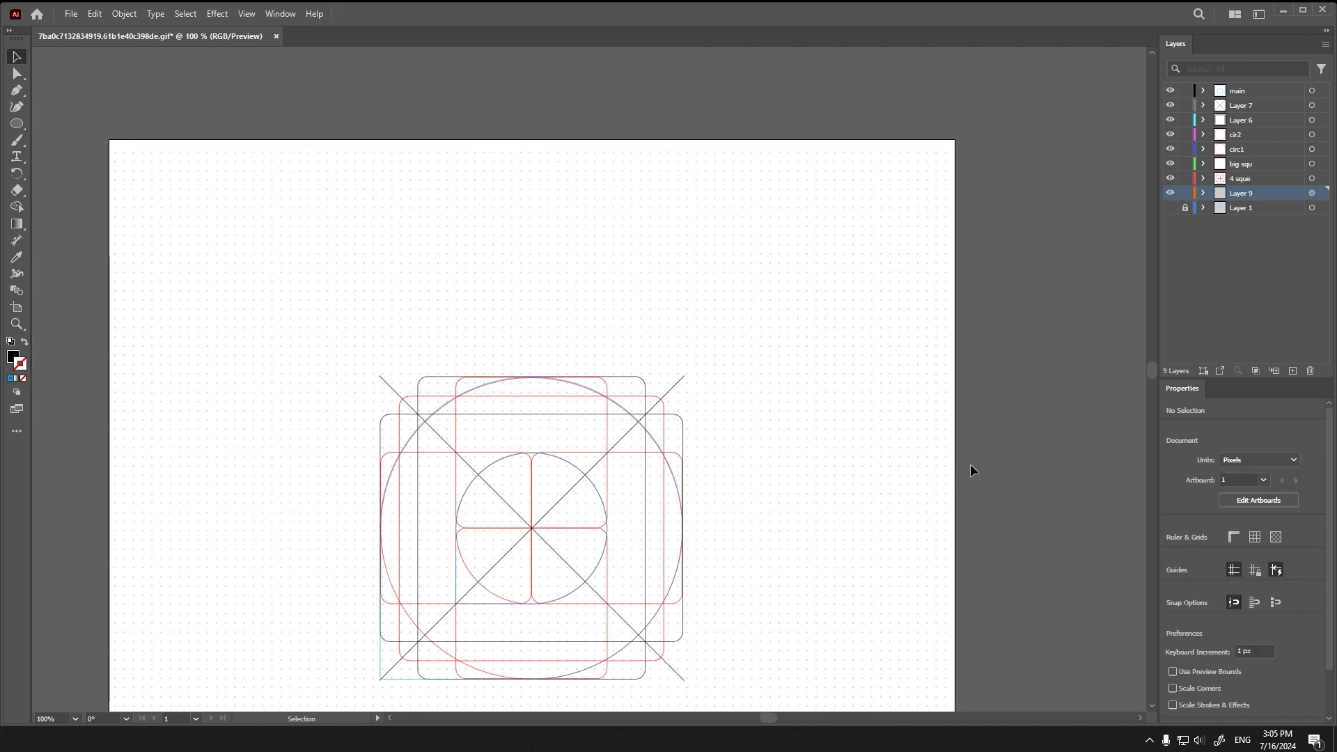
Step: Target only the diagonal lines on Layer 7 and lower their opacity to 13%
left_click(1312, 105)
left_click(1311, 120, "shift")
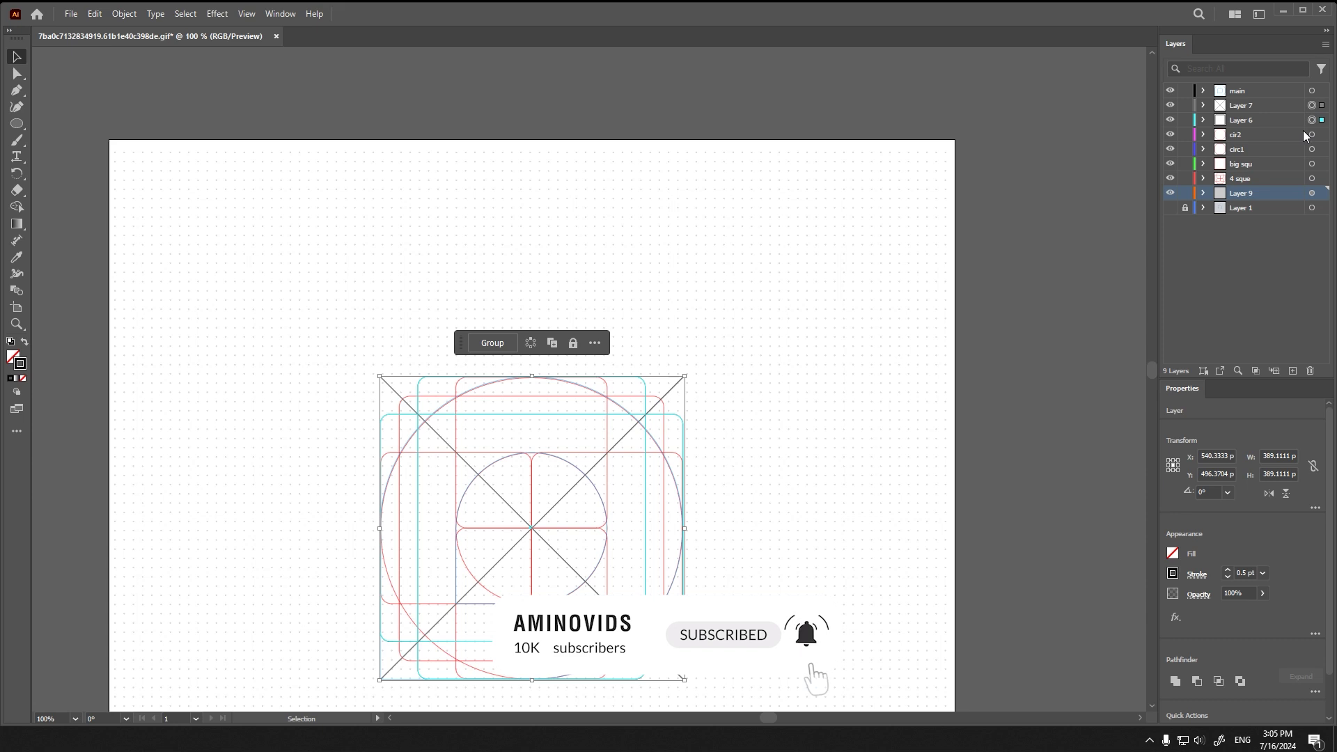
left_click(1311, 105)
left_click_drag(1266, 599, 1218, 607)
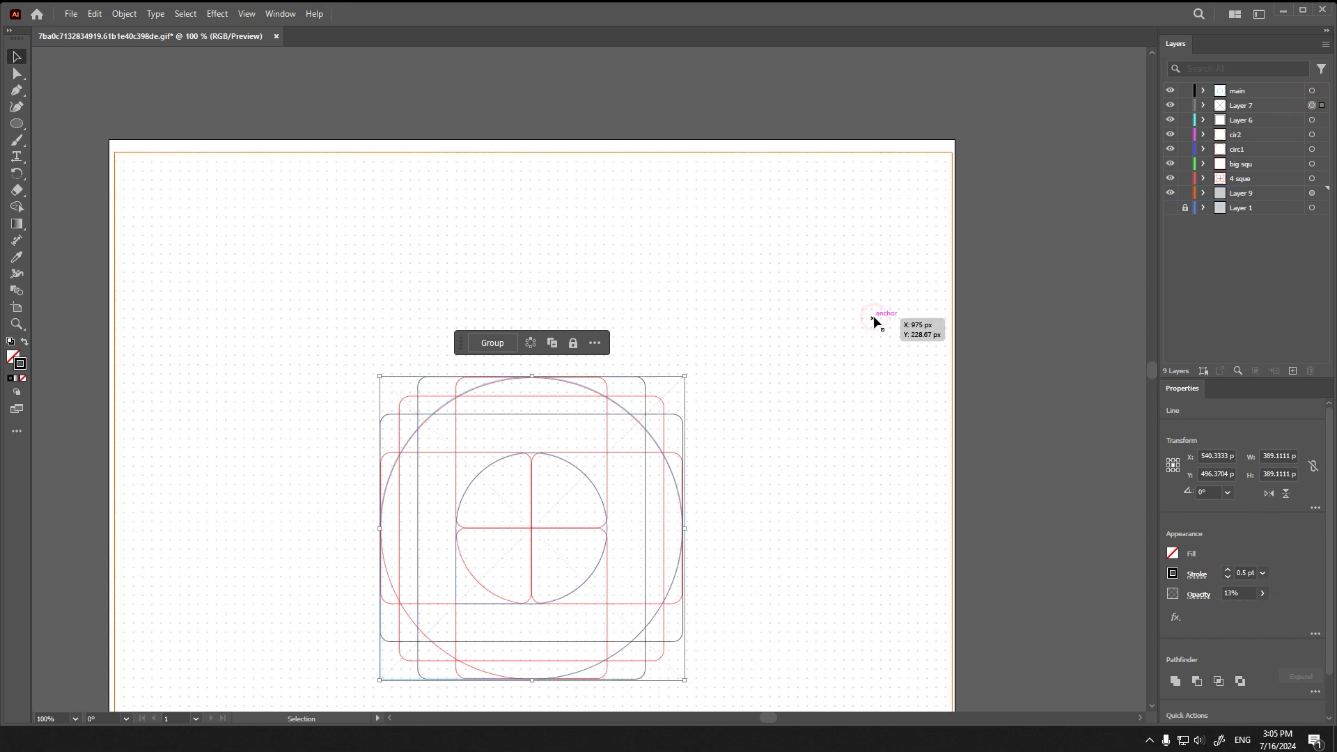
Step: Select both black rounded rectangles and fade them by lowering their opacity, then deselect them
left_click(587, 506)
scroll(586, 506, "up", 1, "alt")
left_click(729, 375)
left_click(675, 326, "shift")
left_click(1262, 595)
left_click_drag(1261, 610, 1217, 611)
left_click(876, 344)
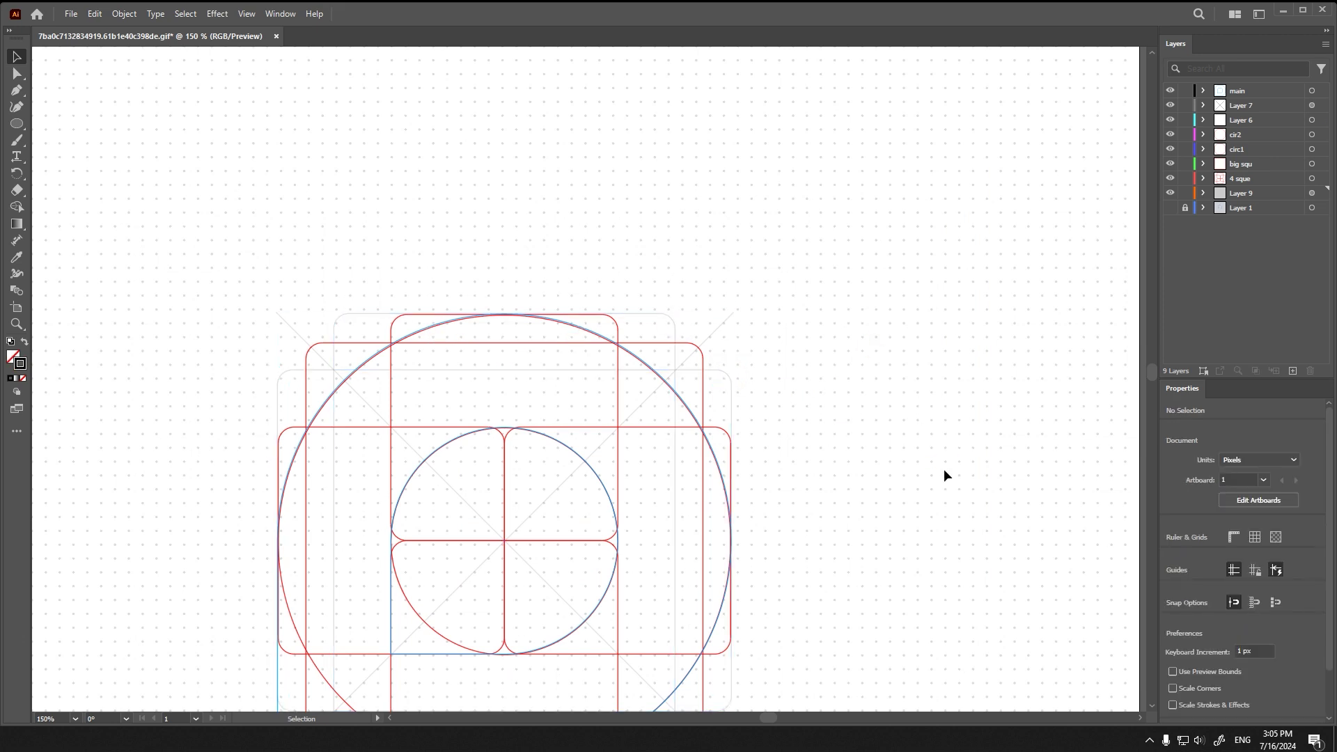
Step: Fade the large red circle on the cir2 layer by lowering its opacity, then deselect it
left_click(426, 331)
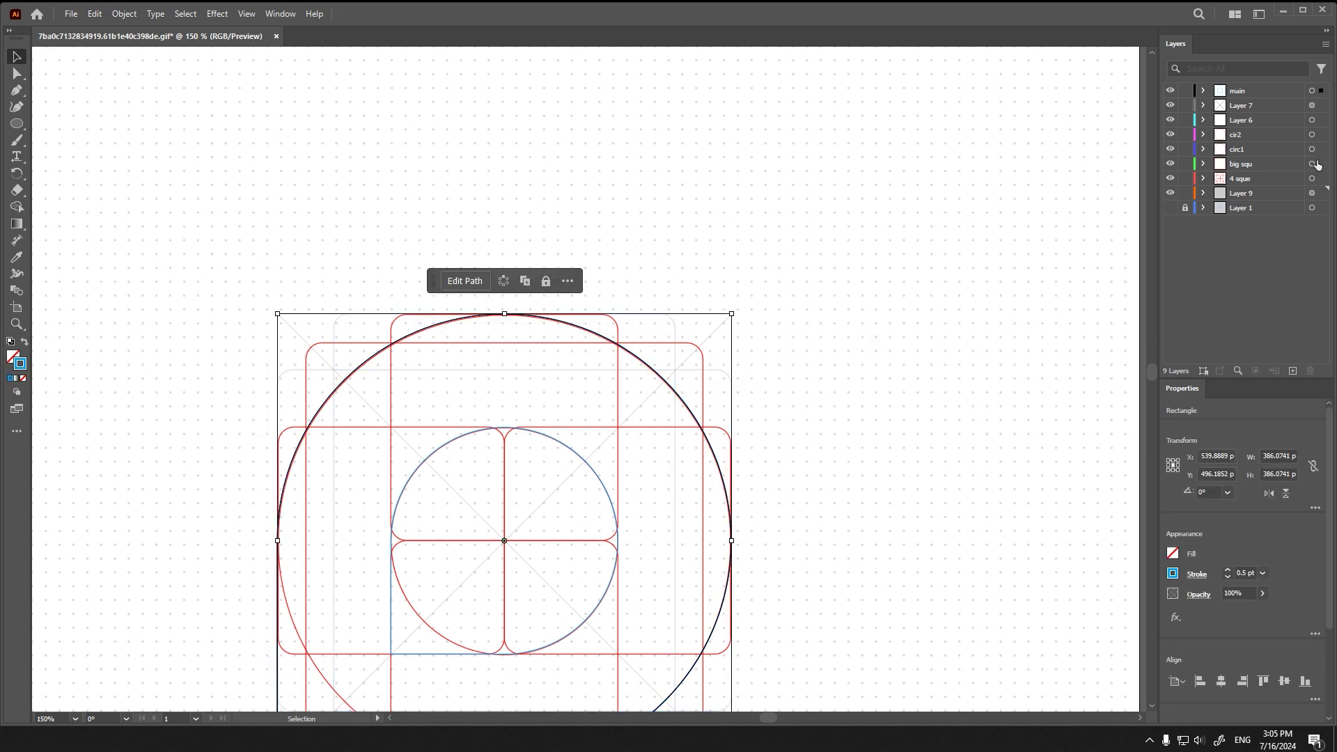
left_click(1305, 169)
left_click(1312, 135)
left_click(1261, 593)
left_click(1220, 612)
left_click(843, 337)
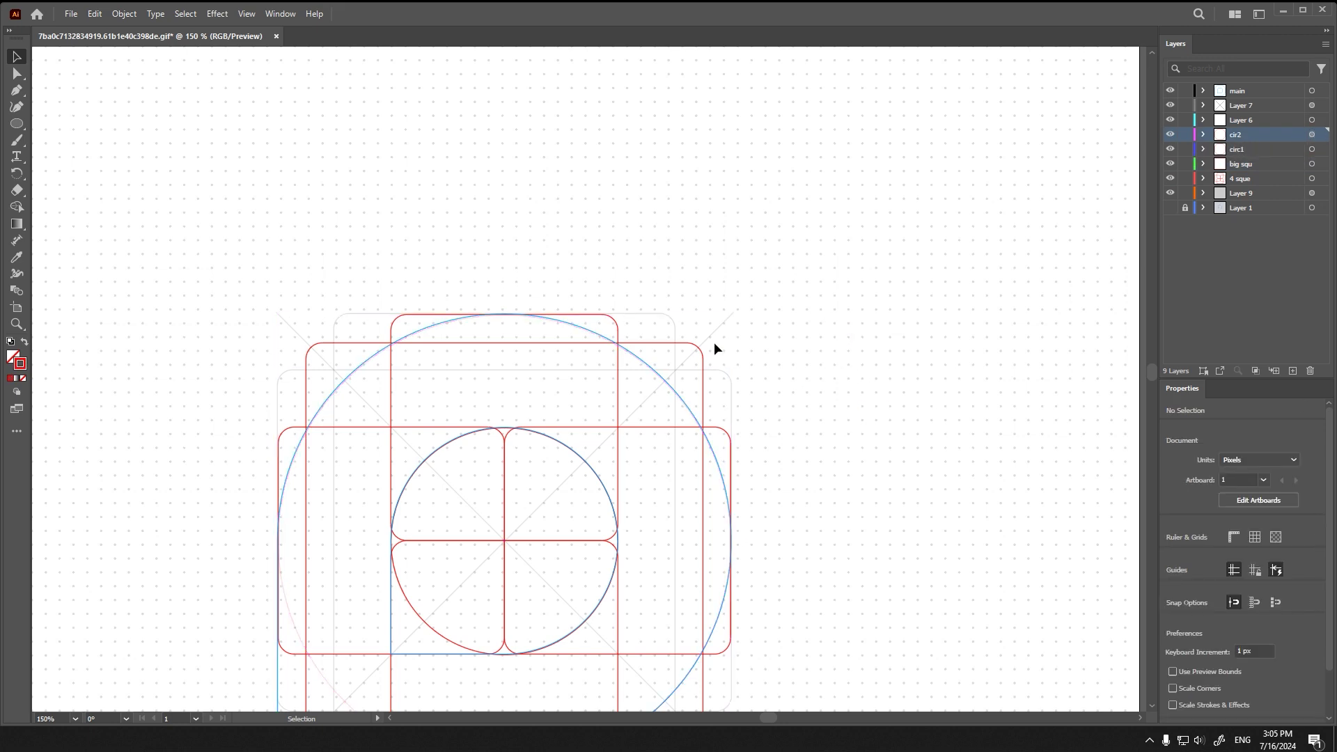
Step: Show the reference Layer 1 and hide all layers above it to examine the reference line intensities
scroll(629, 290, "down", 2, "alt")
scroll(625, 318, "up", 1, "alt")
left_click(757, 250)
scroll(561, 473, "up", 1, "alt")
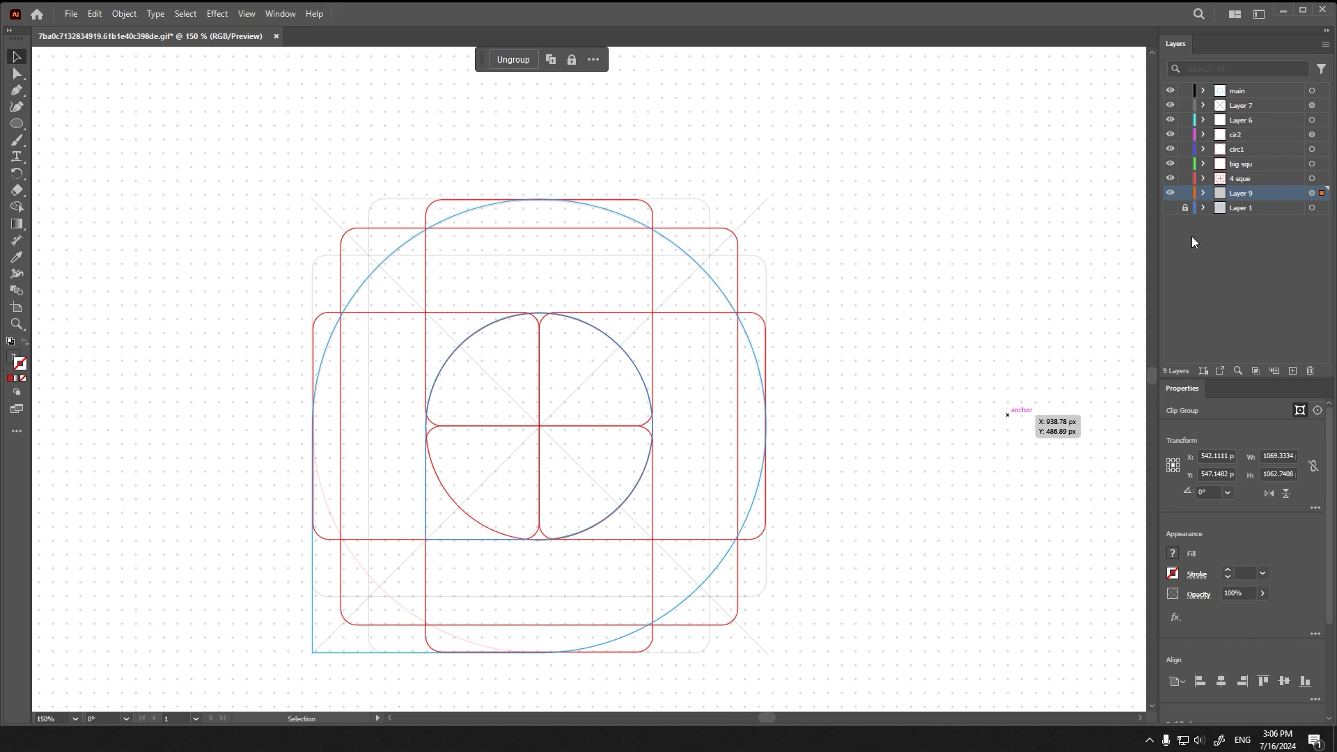
left_click(1170, 207)
left_click_drag(1170, 193, 1176, 94)
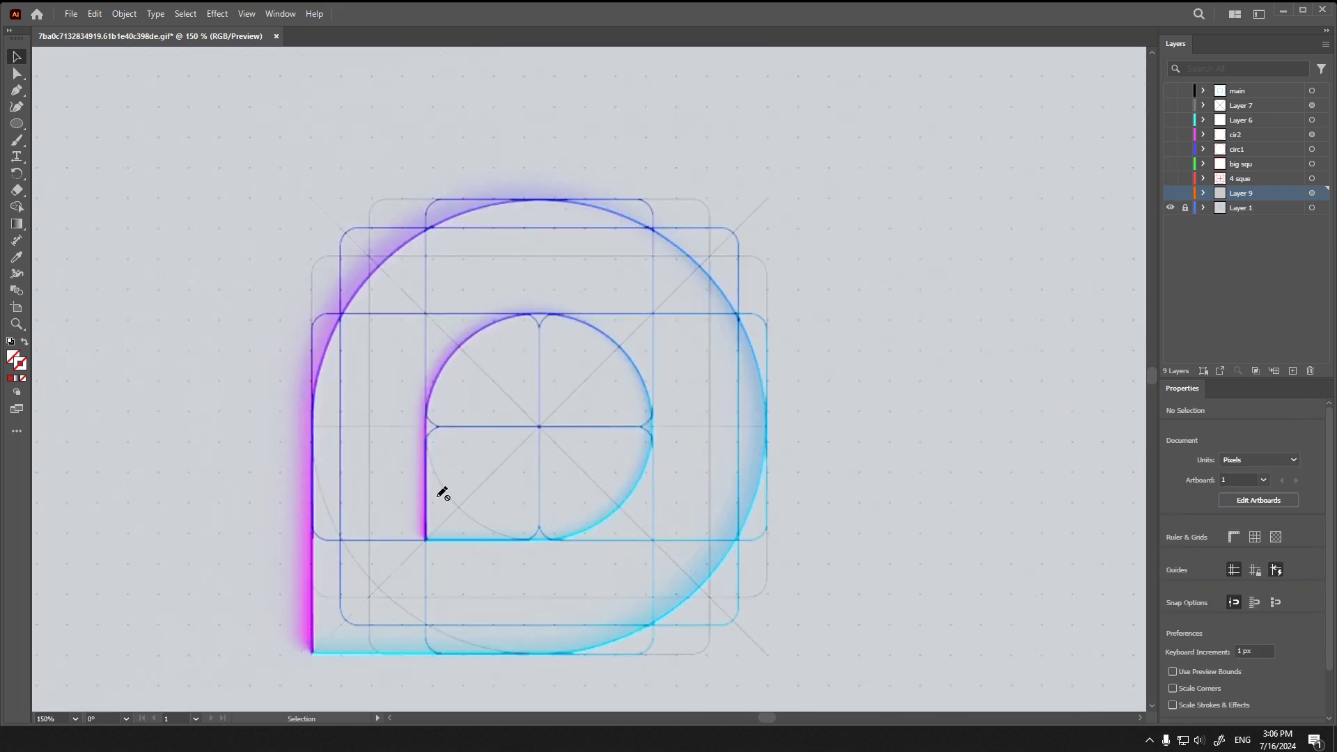
Step: Show the circ1 layer and lower the opacity of its small red circle to 15%
left_click(1301, 151)
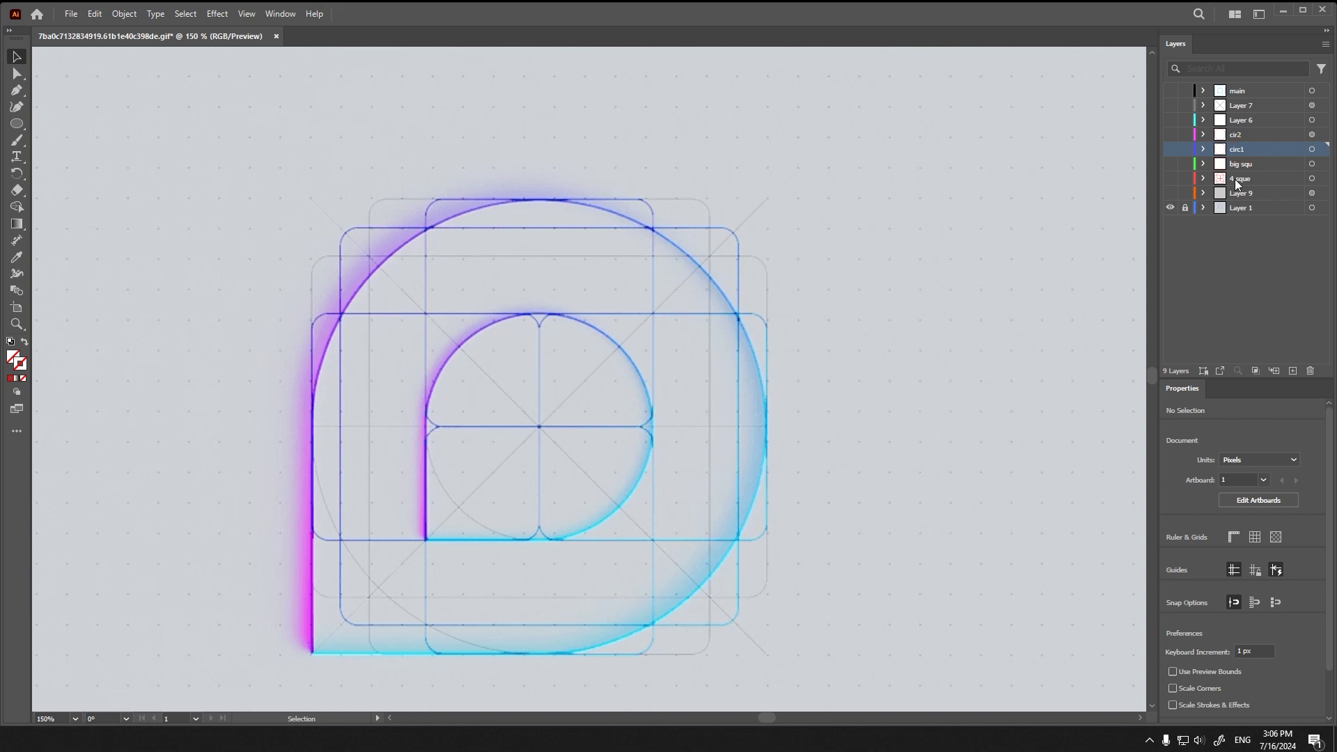
left_click(1171, 149)
left_click(1312, 149)
left_click(1263, 592)
left_click(1219, 610)
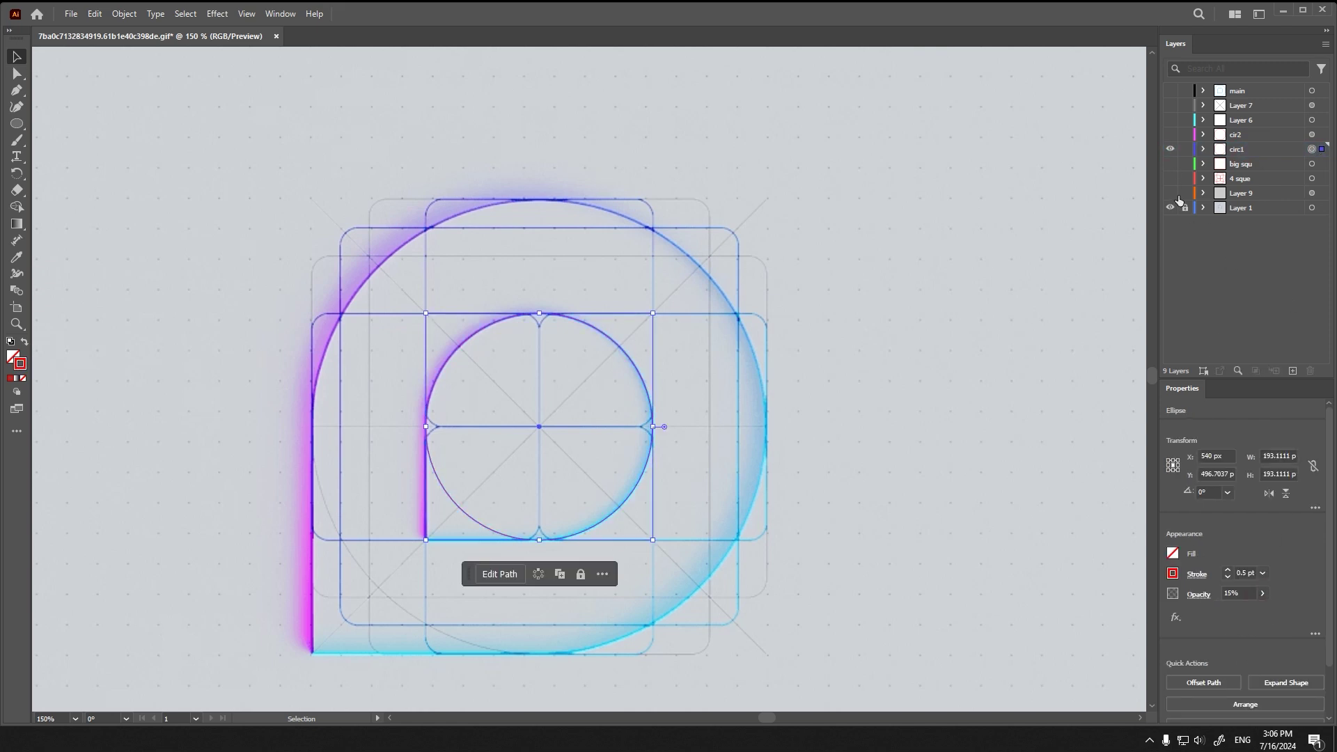
Step: Show all the drawing layers from Layer 9 up to main again, hide Layer 1 and clear the selection
left_click_drag(1169, 193, 1171, 91)
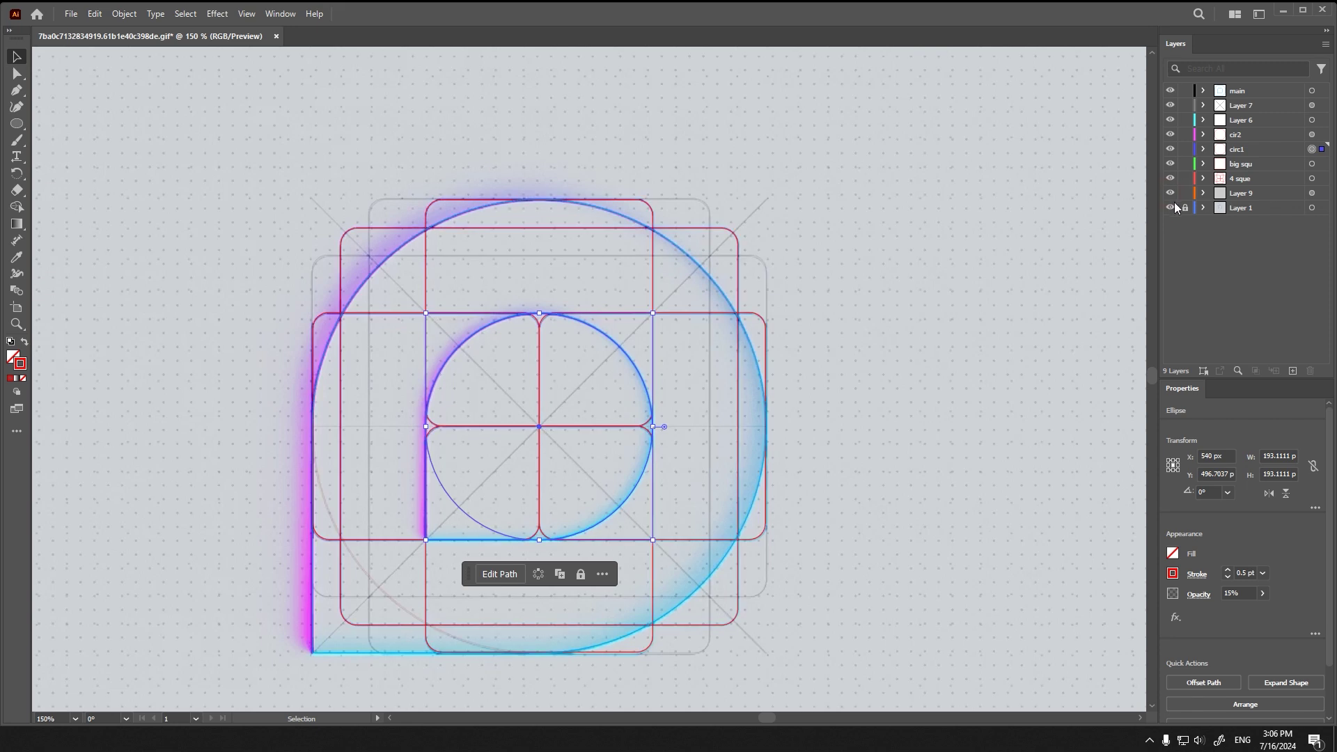
left_click(1170, 207)
left_click(226, 197)
scroll(486, 429, "down", 1)
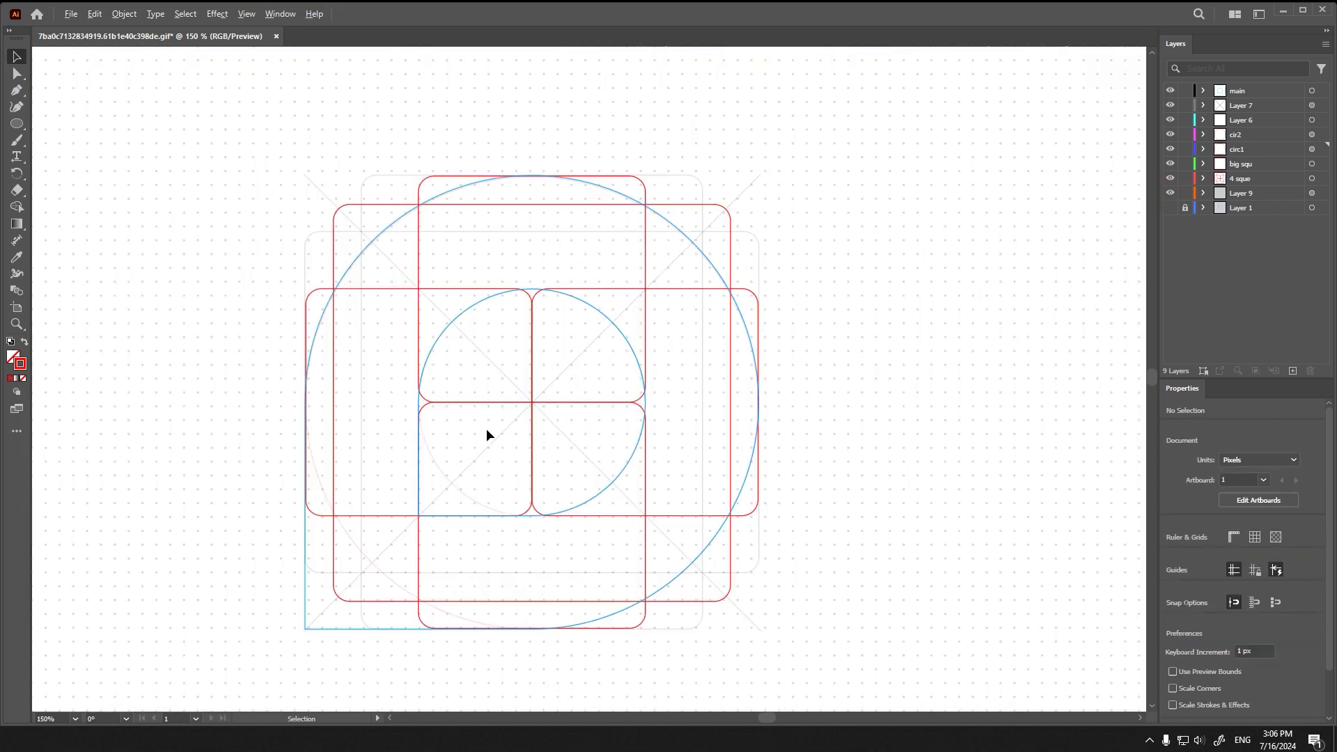
Step: Thicken the stroke of both logo outlines on the main layer to 3 pt and deselect them
left_click(642, 375)
left_click(1229, 570)
left_click(1229, 570)
left_click(725, 290)
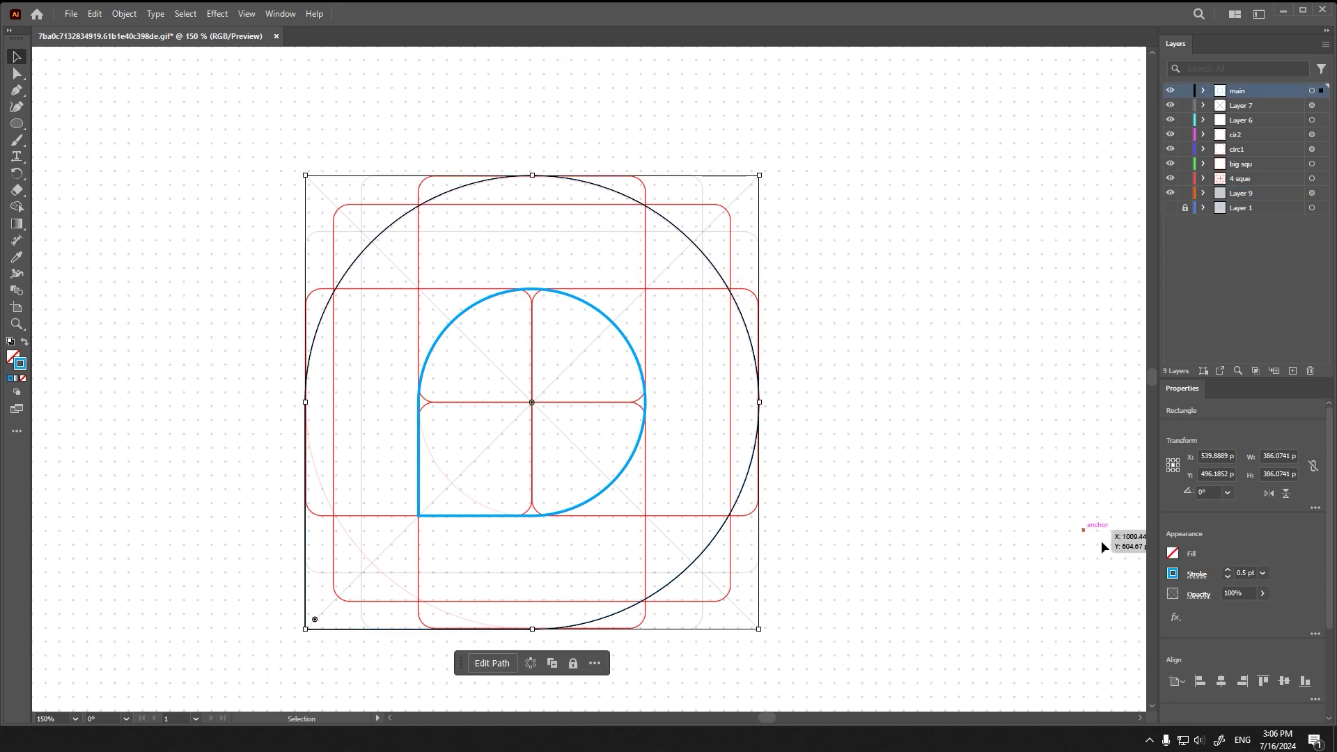
left_click(942, 439)
scroll(829, 514, "down", 1, "alt")
scroll(828, 514, "up", 1, "alt")
left_click(1312, 91)
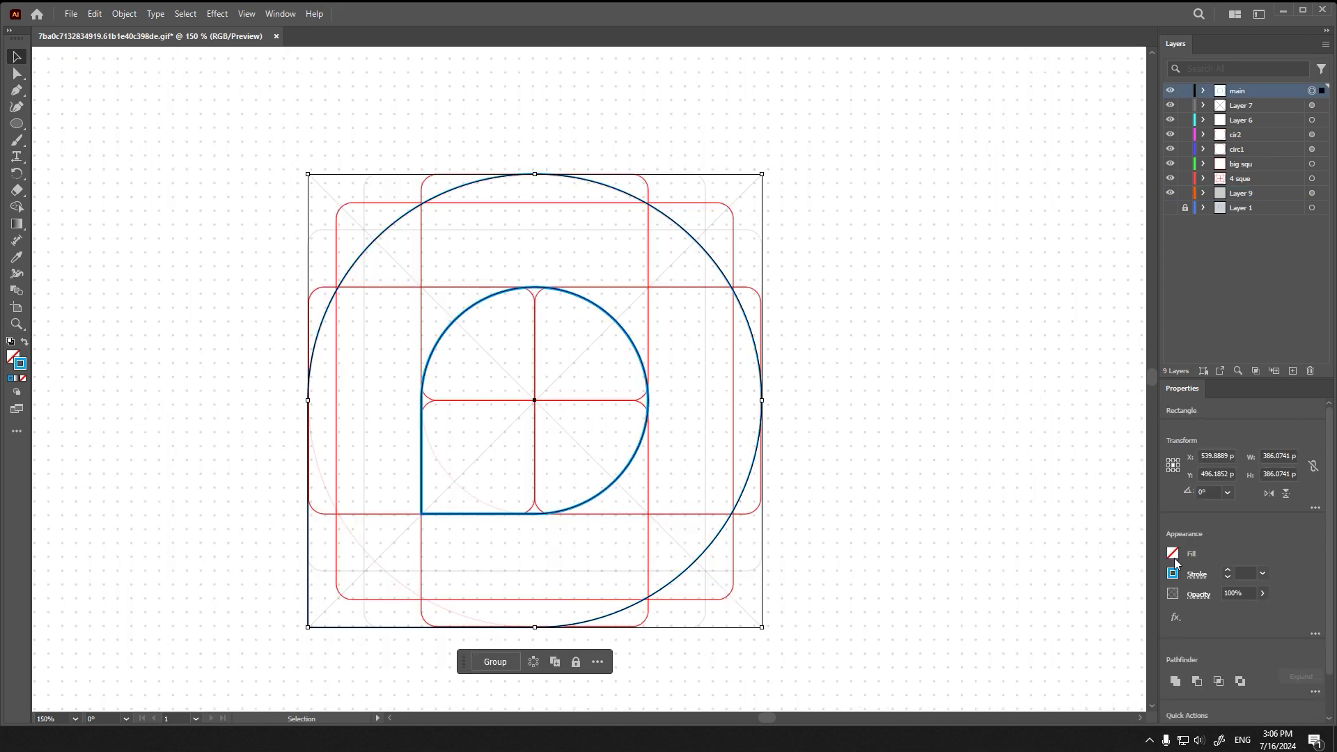
left_click(1227, 571)
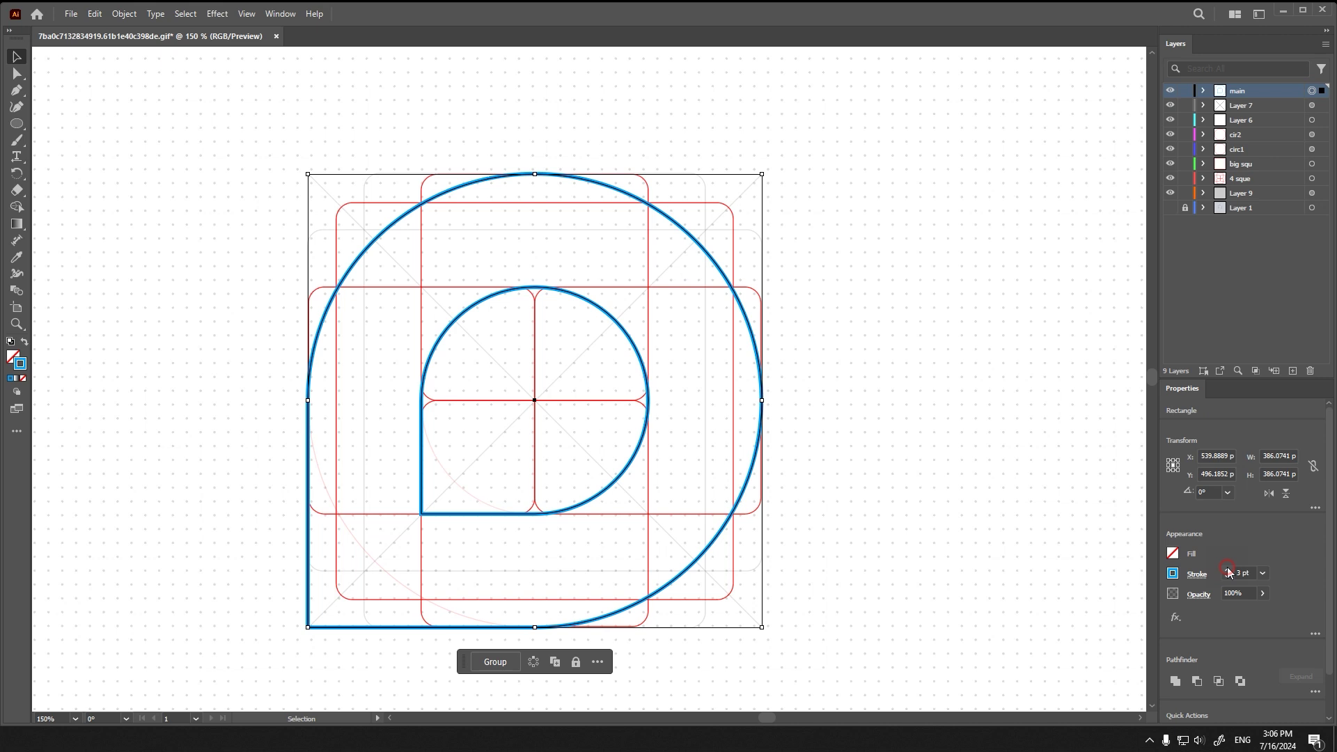
left_click(829, 402)
Step: Apply a white-to-black linear gradient to the stroke of both logo outlines, over the visible reference Layer 1
scroll(617, 477, "down", 2, "alt")
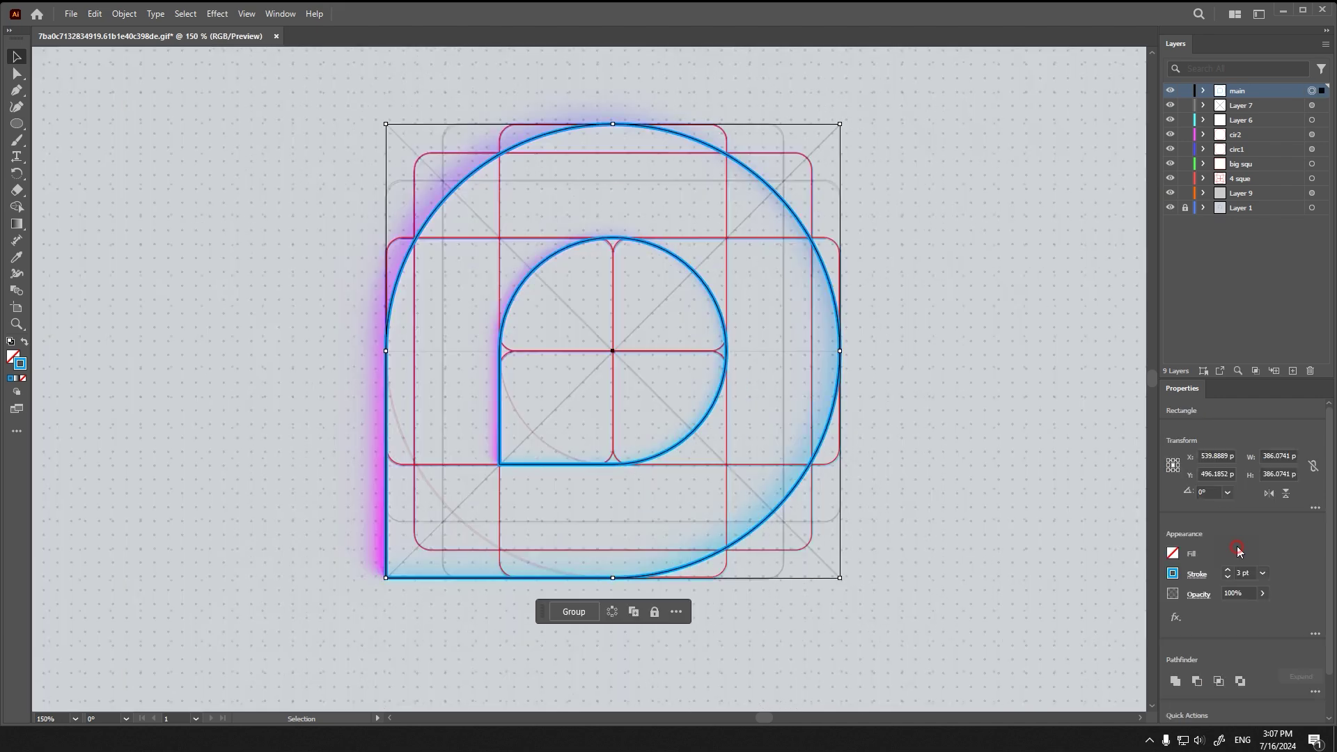
scroll(1246, 547, "down", 1)
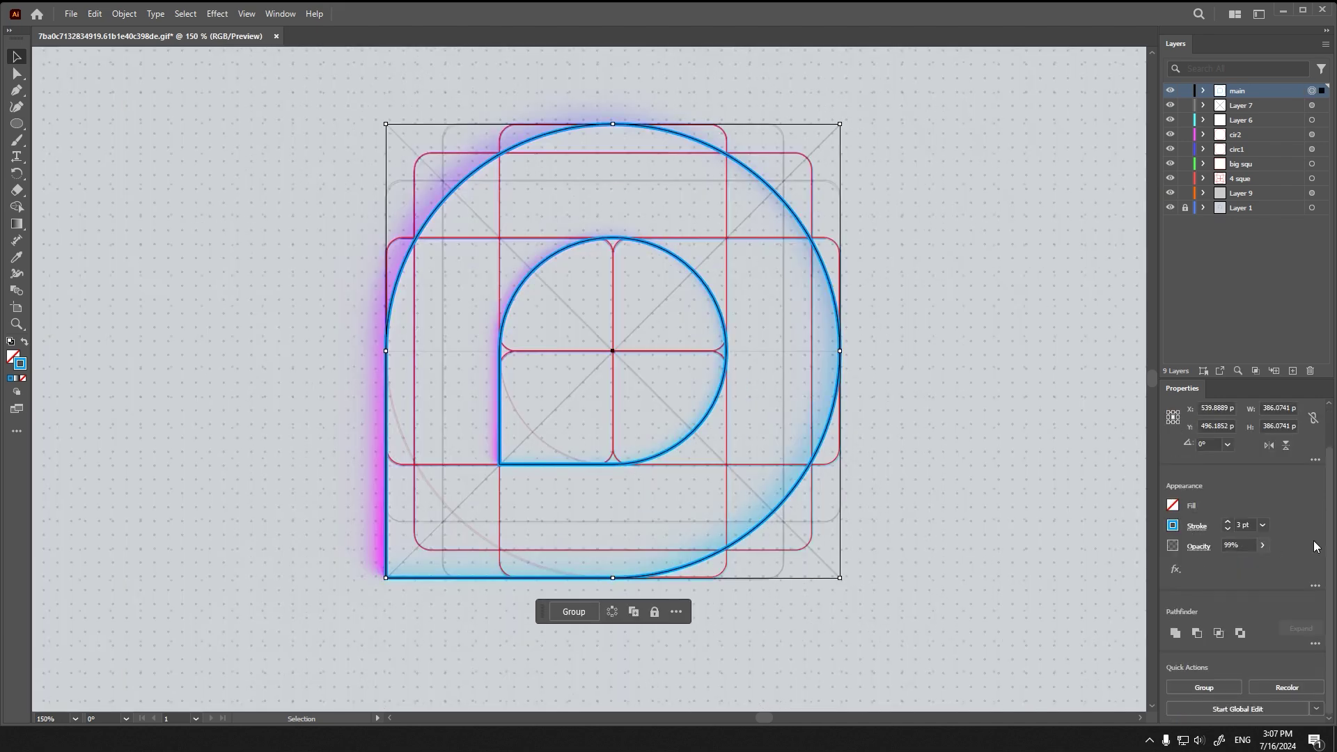
left_click(19, 380)
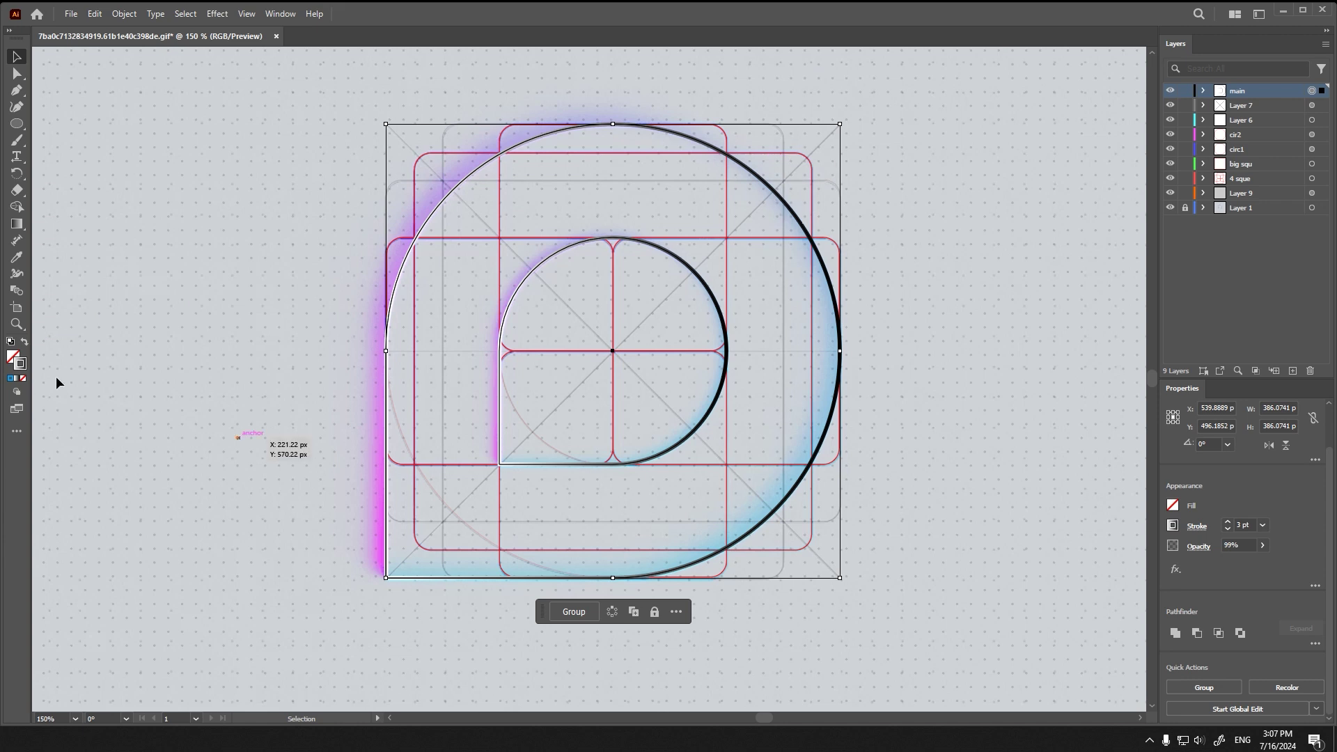
left_click(1172, 525)
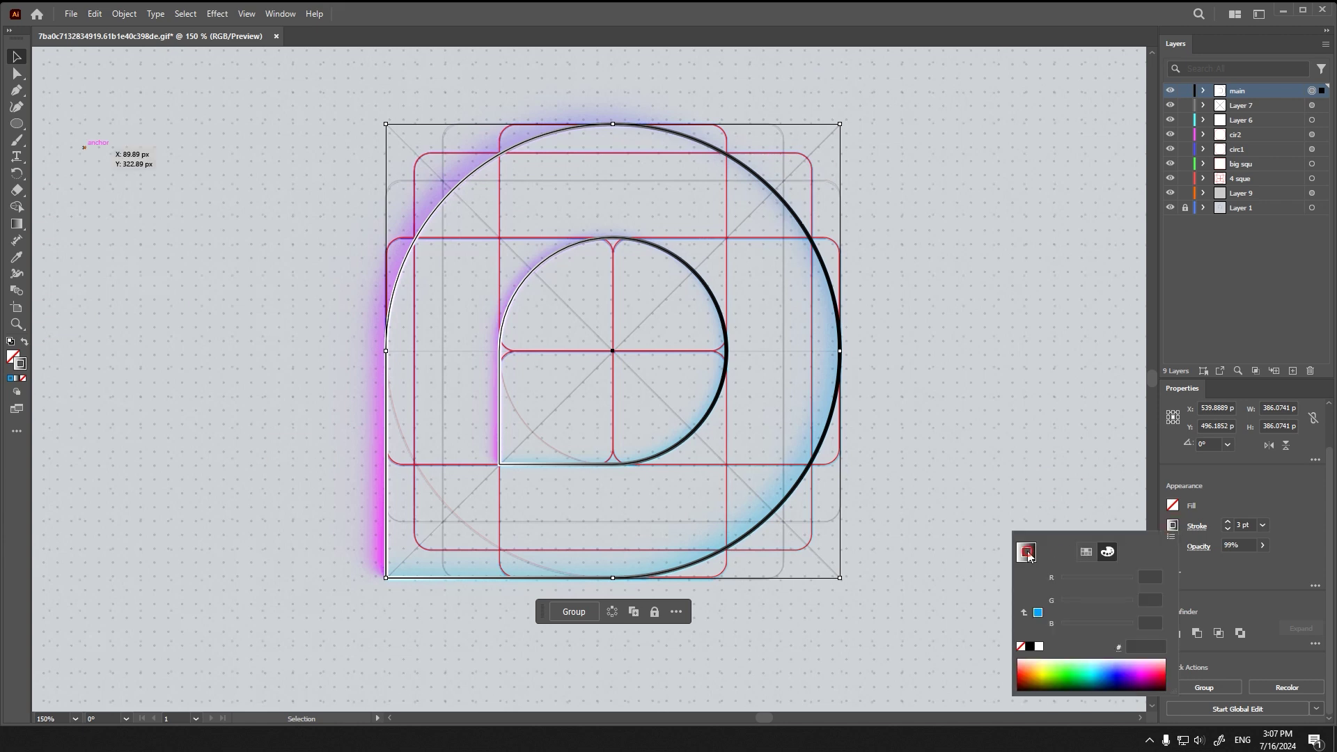
left_click(19, 361)
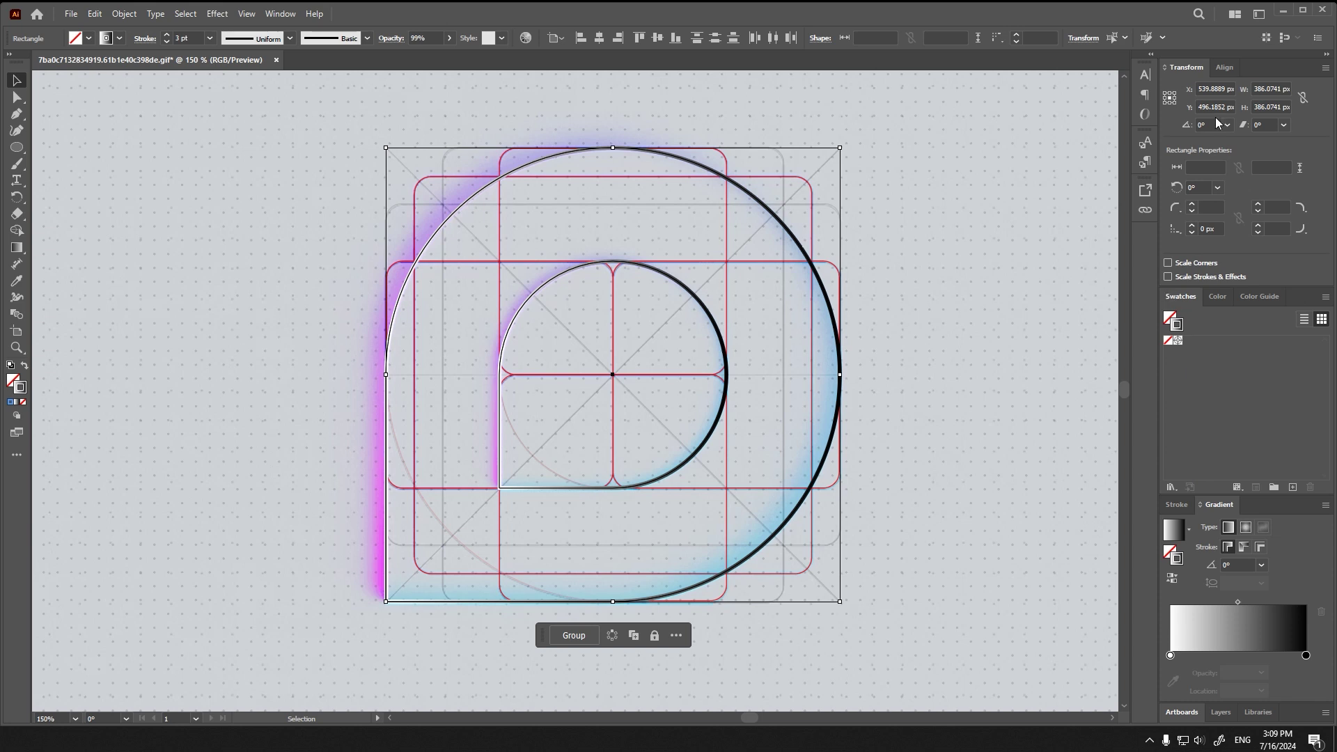
Step: Set the white stop of the outlines' stroke gradient to the pink sampled from the reference logo's glow
double_click(1170, 655)
left_click(1129, 516)
left_click(380, 491)
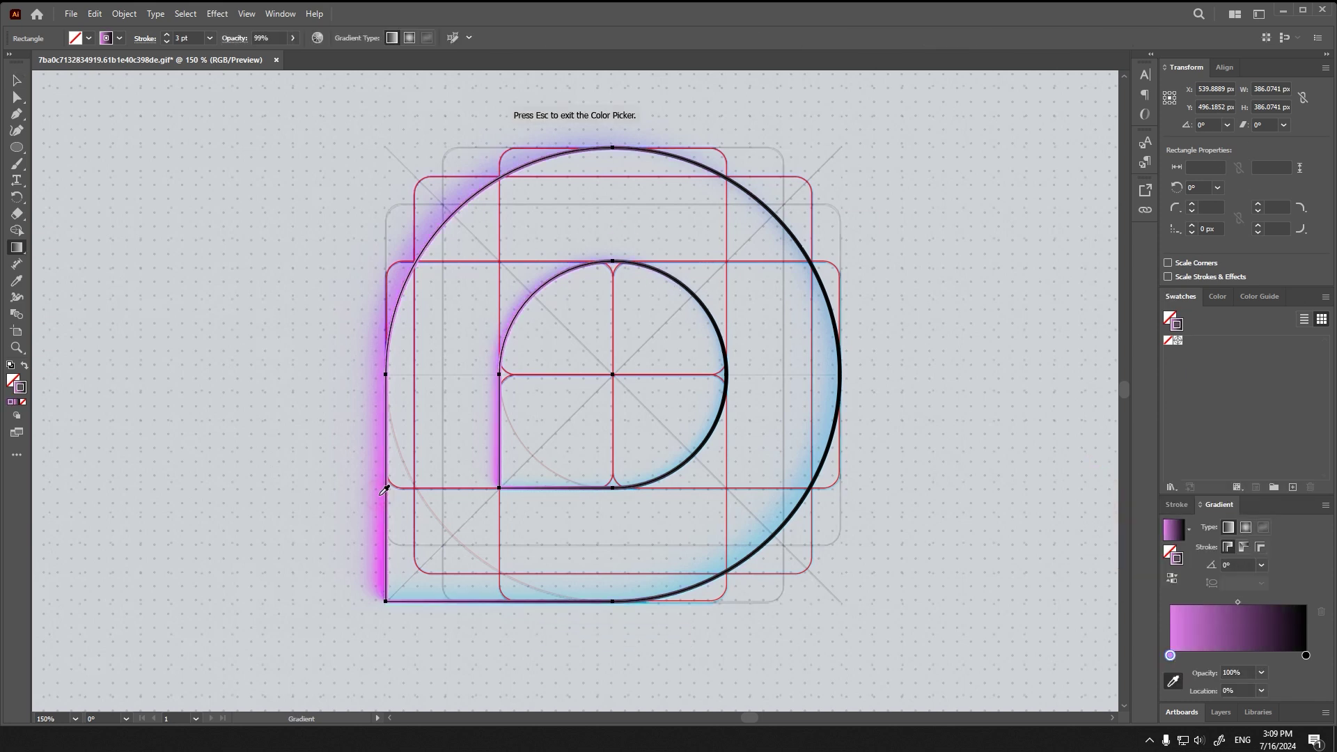
Step: Set the black stop of the outlines' stroke gradient to bright blue 15A0FF and deselect the outlines
left_click(1305, 656)
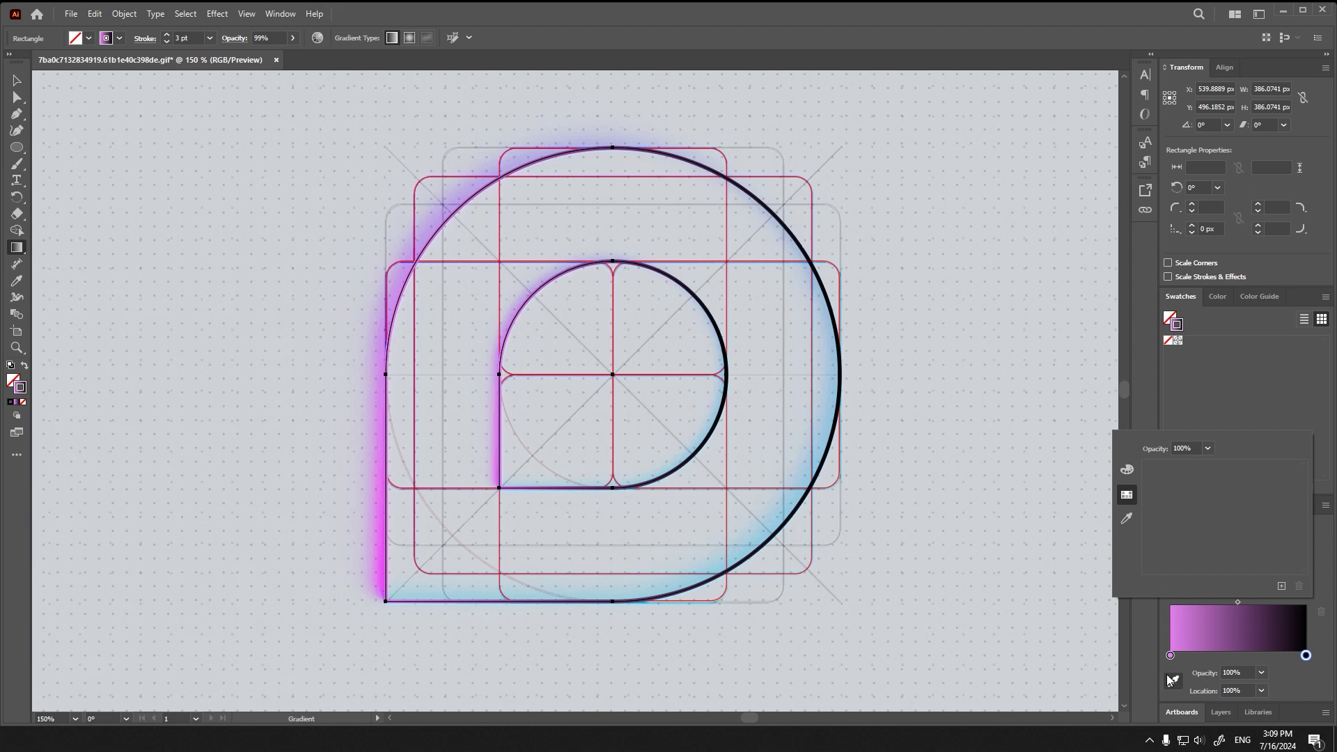
left_click(1171, 680)
double_click(1305, 655)
left_click(1128, 516)
left_click(833, 415)
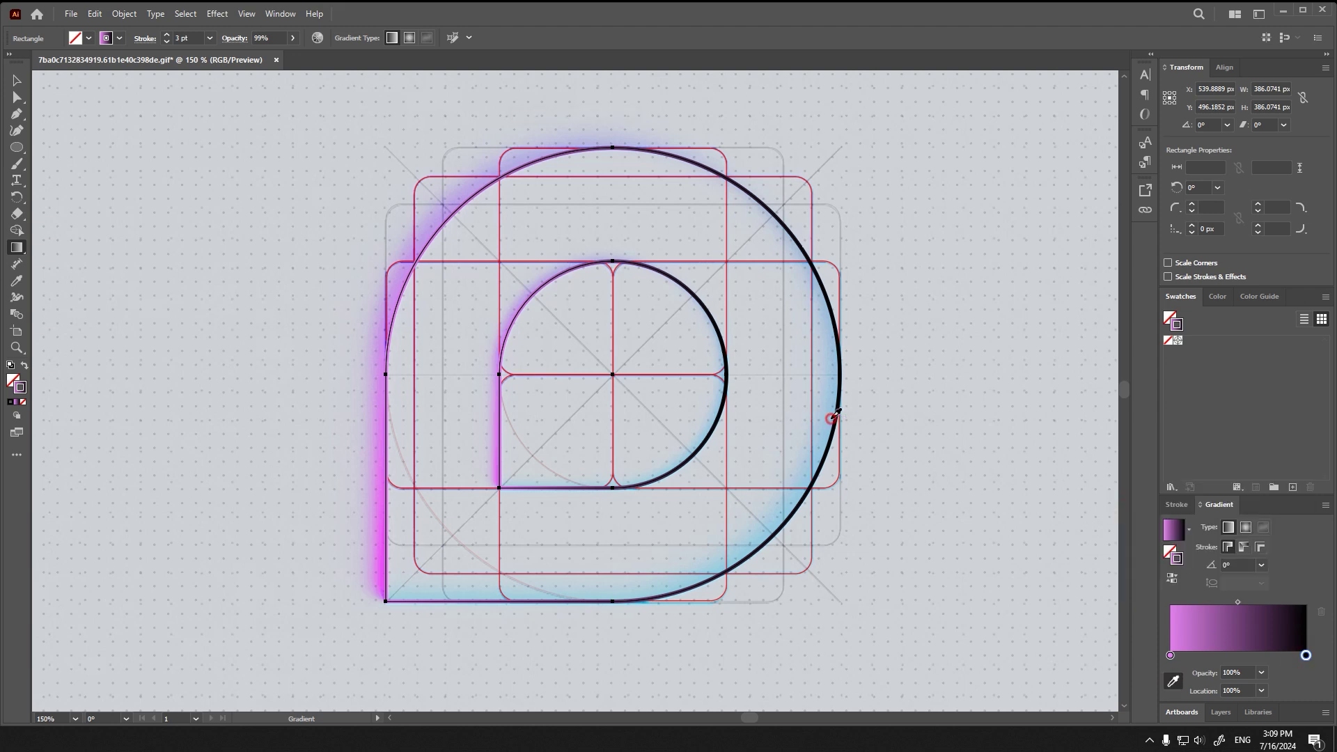
left_click(718, 397)
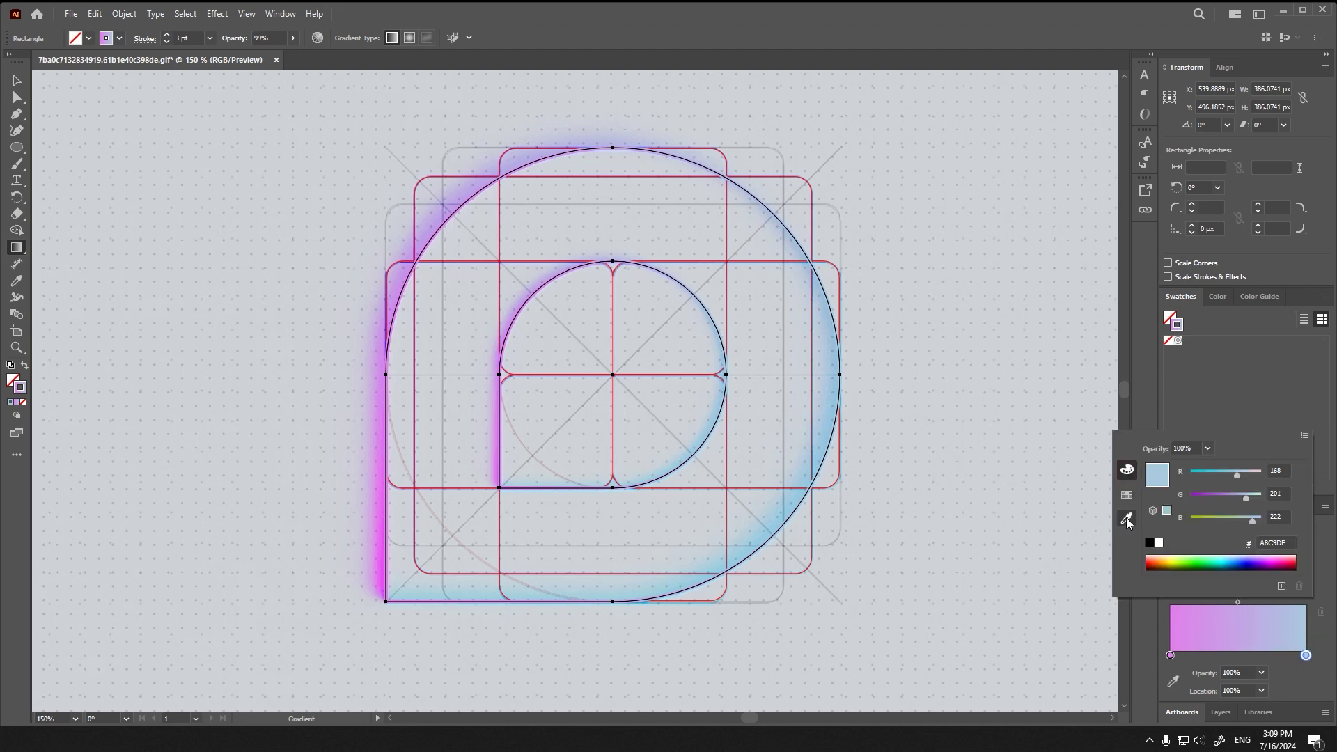
left_click(1231, 556)
left_click(167, 145)
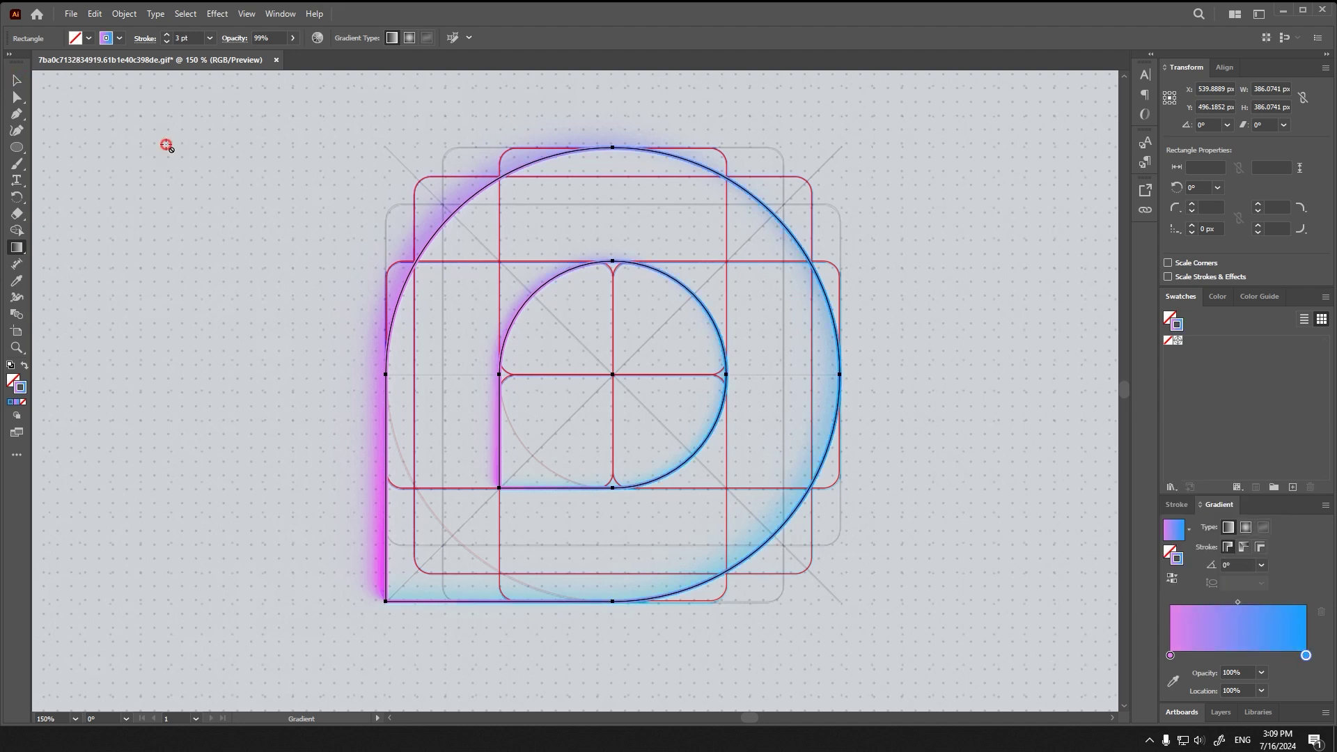
key("v")
left_click(339, 205)
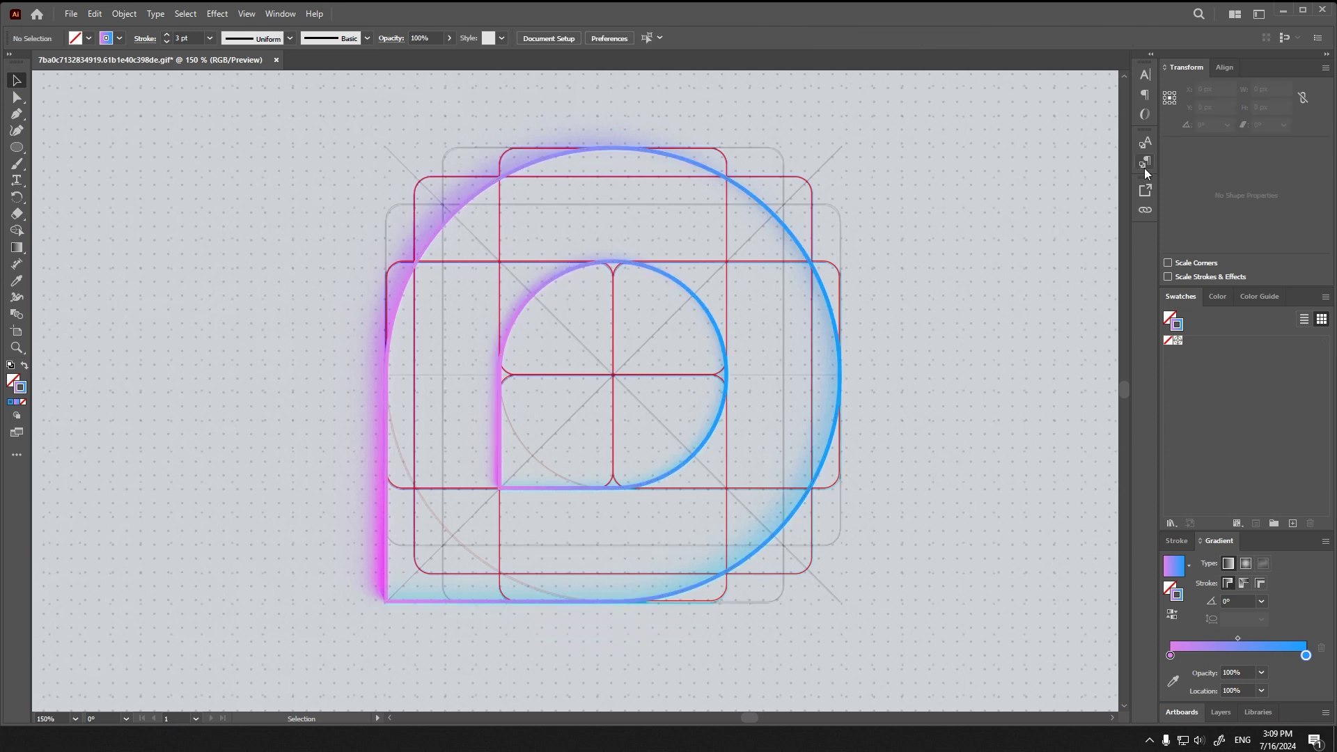
Step: Dock the layer list in the same column as the artboard list so that all nine layers are listed
left_click(1221, 712)
left_click_drag(1189, 567, 1132, 360)
double_click(1143, 566)
scroll(700, 471, "down", 1)
scroll(700, 474, "down", 5, "alt")
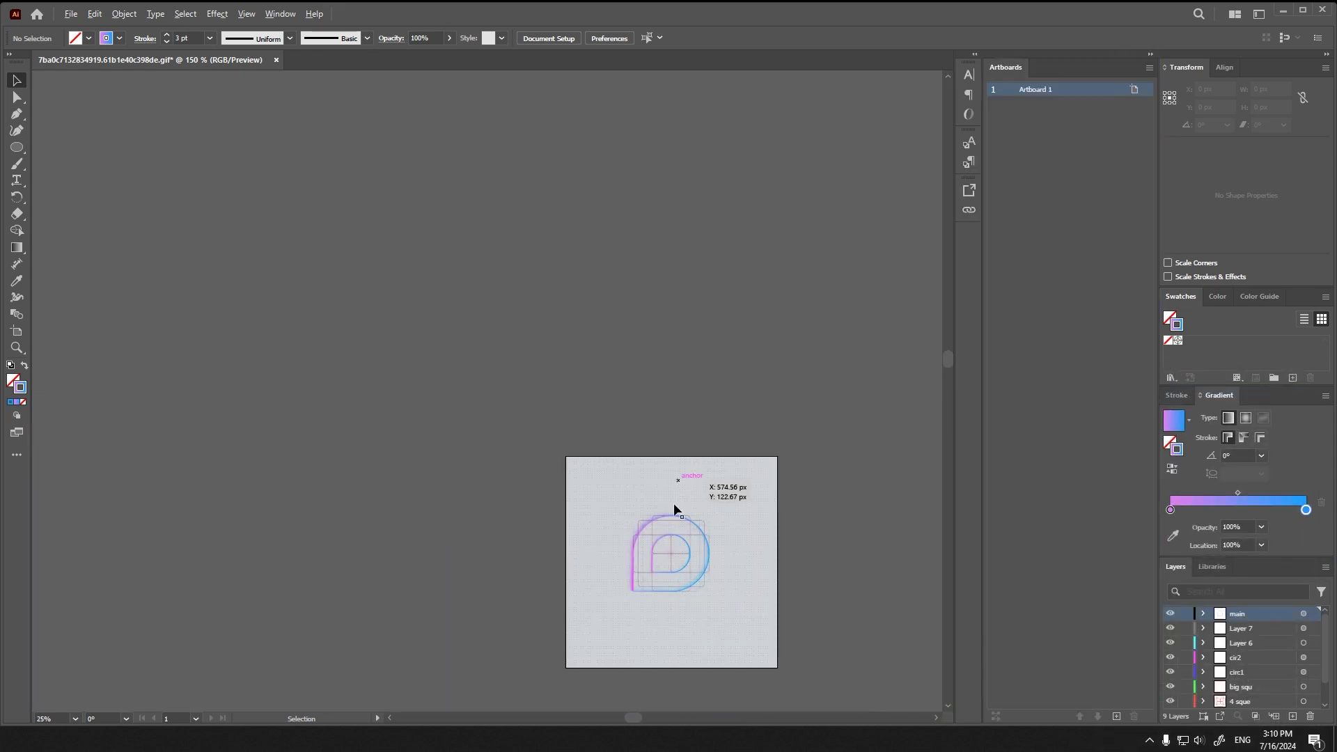
scroll(674, 589, "up", 4, "alt")
double_click(1016, 93)
left_click_drag(1174, 567, 1018, 67)
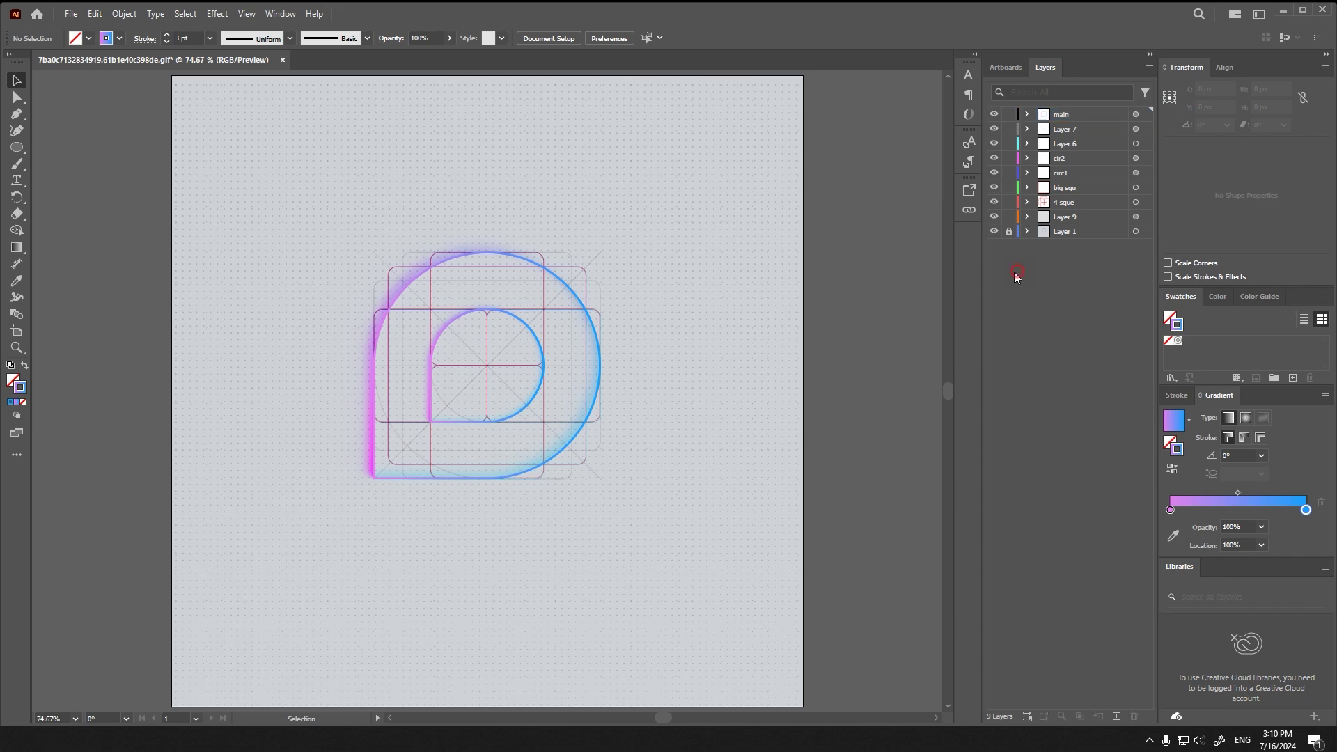
Step: Compare the traced artwork with the reference by toggling the visibility of Layer 1, 4 sque and big squ
left_click(995, 229)
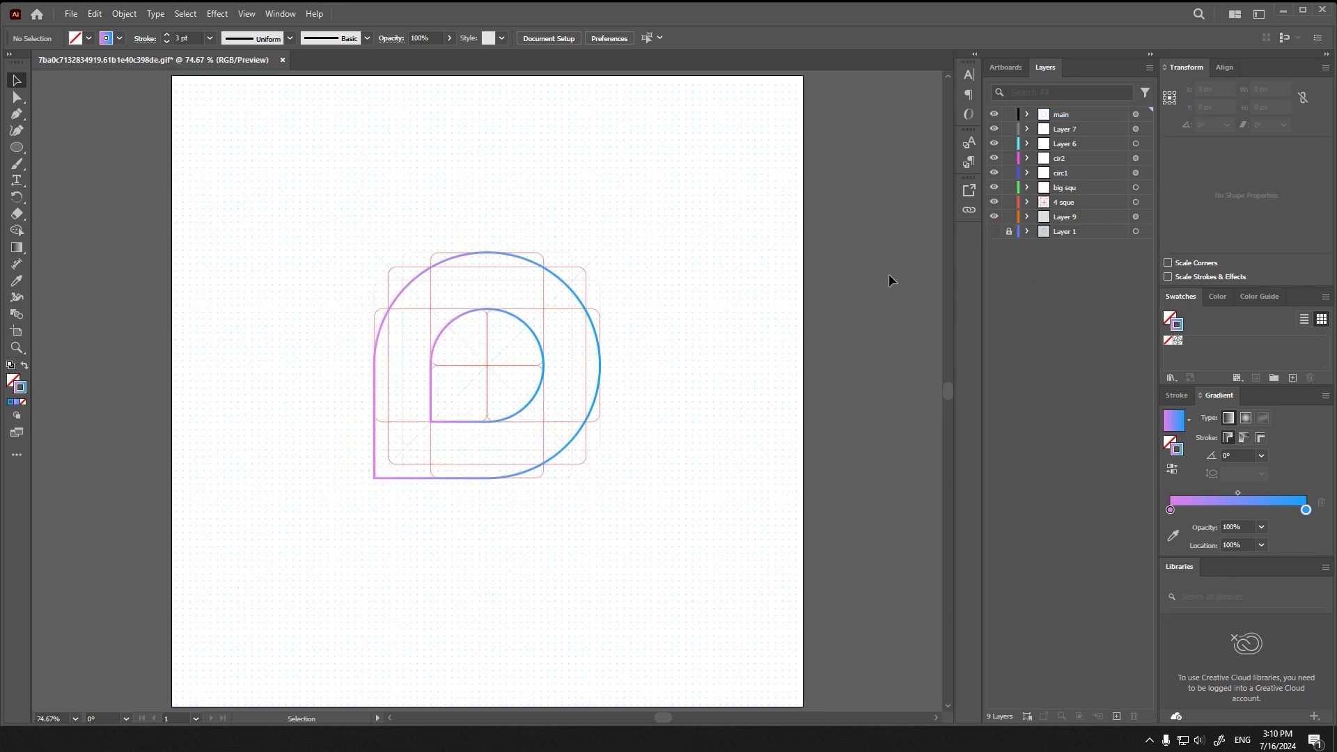
scroll(491, 403, "up", 1, "alt")
scroll(459, 407, "up", 2, "alt")
left_click(994, 232)
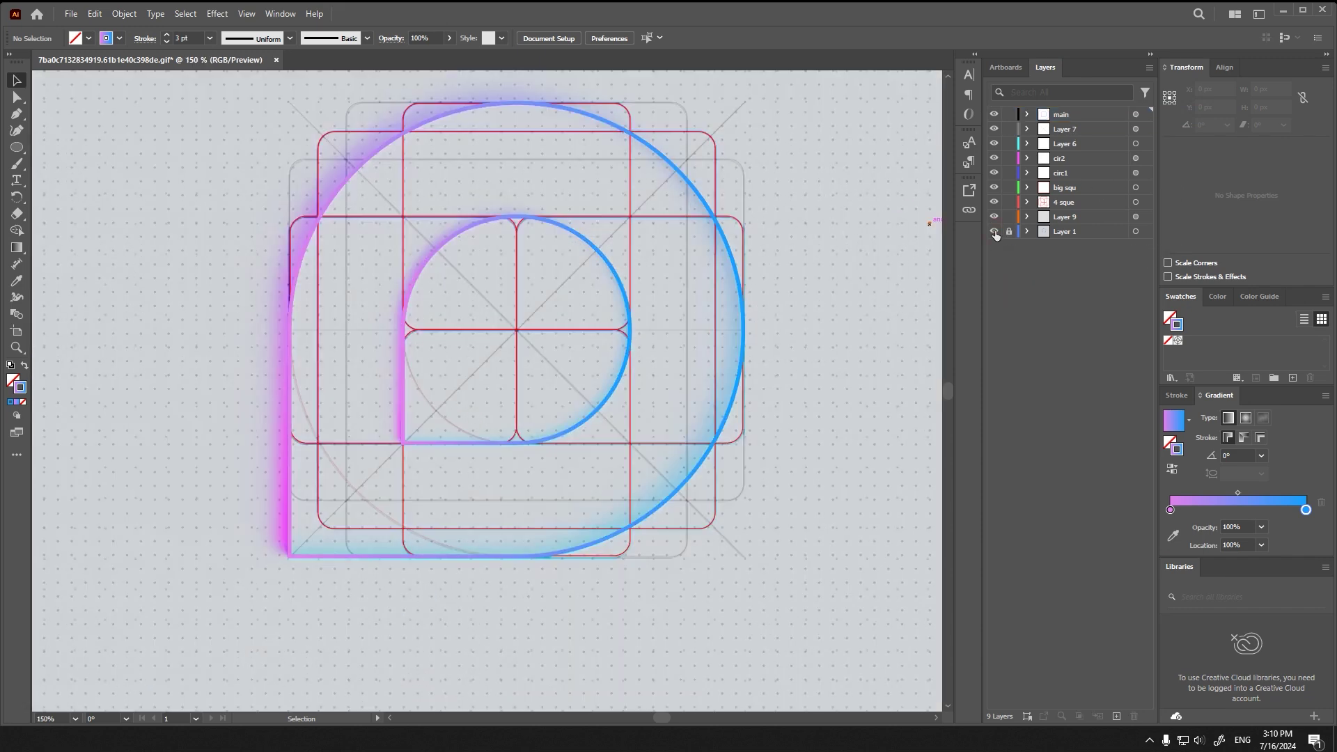
left_click(994, 202)
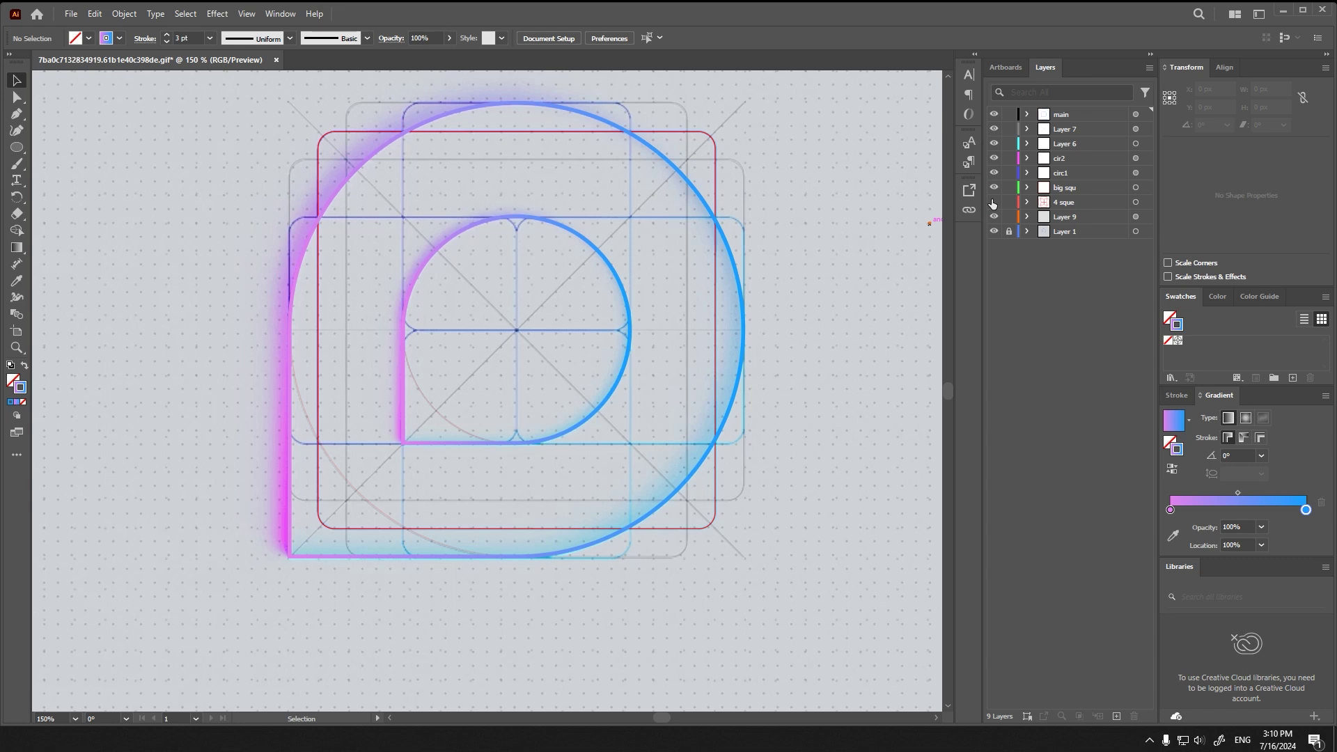
left_click(994, 202)
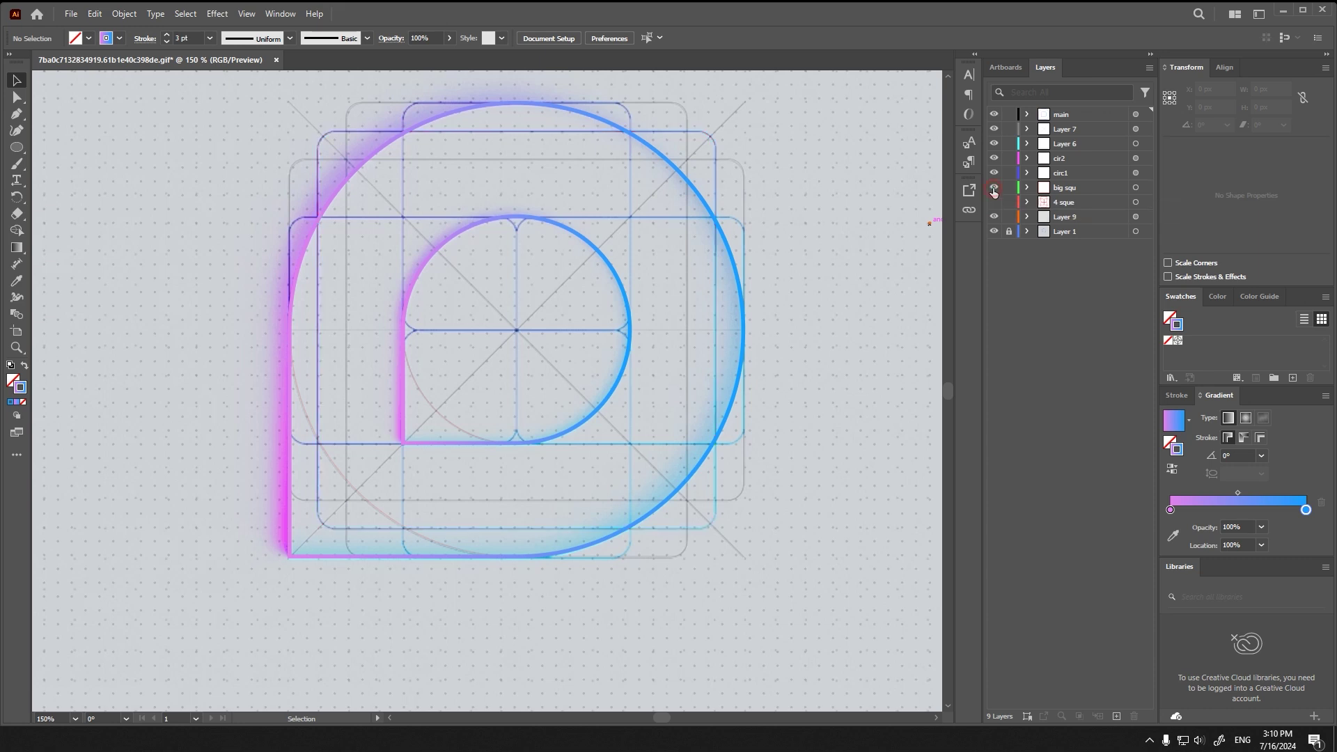
Step: Apply the pink-to-blue gradient to the strokes of the rounded squares on the 4 sque and big squ layers
left_click(1136, 201)
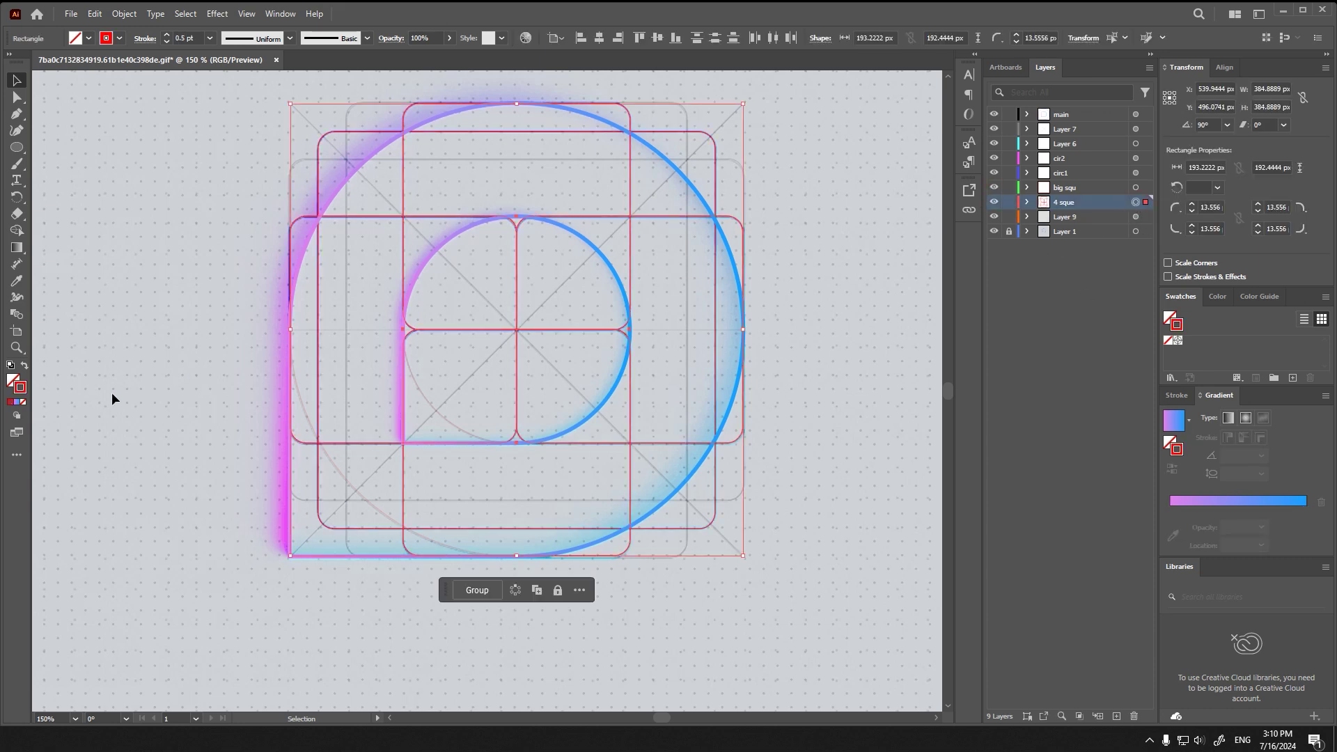
left_click(1136, 187)
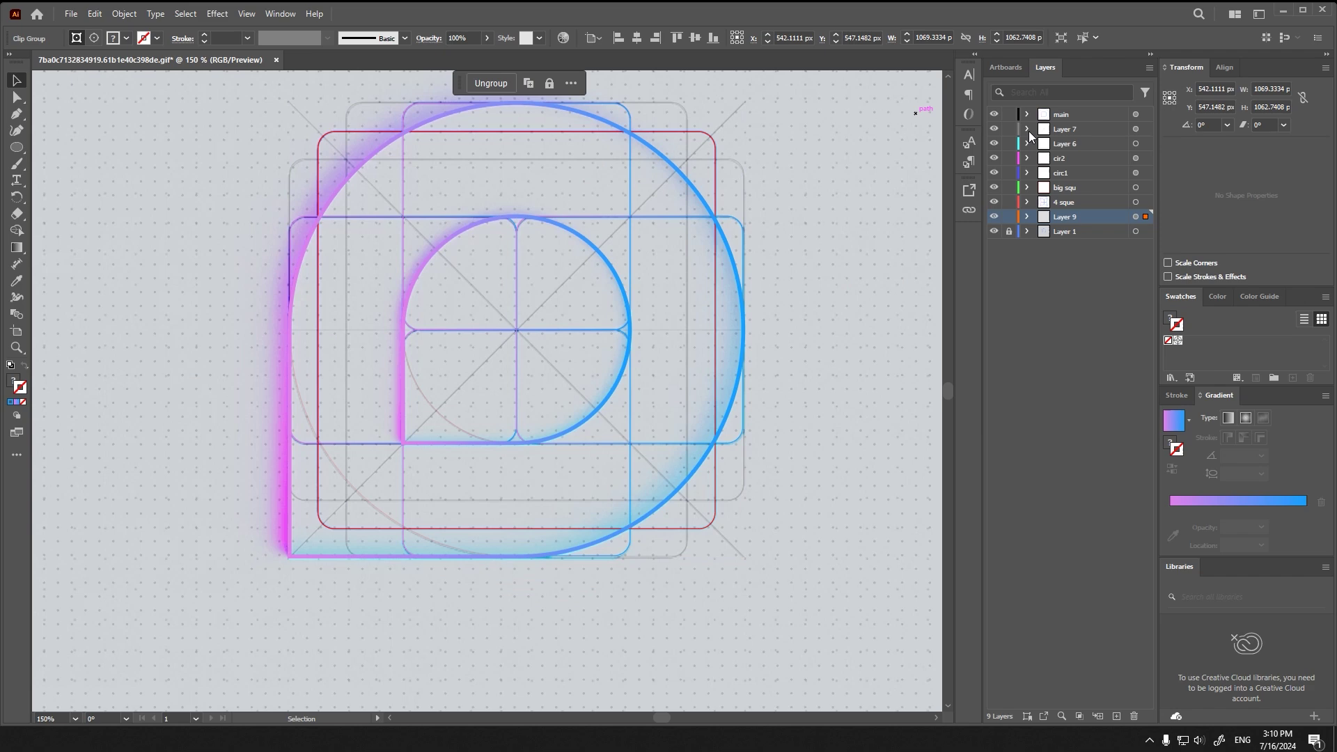
left_click(1136, 188)
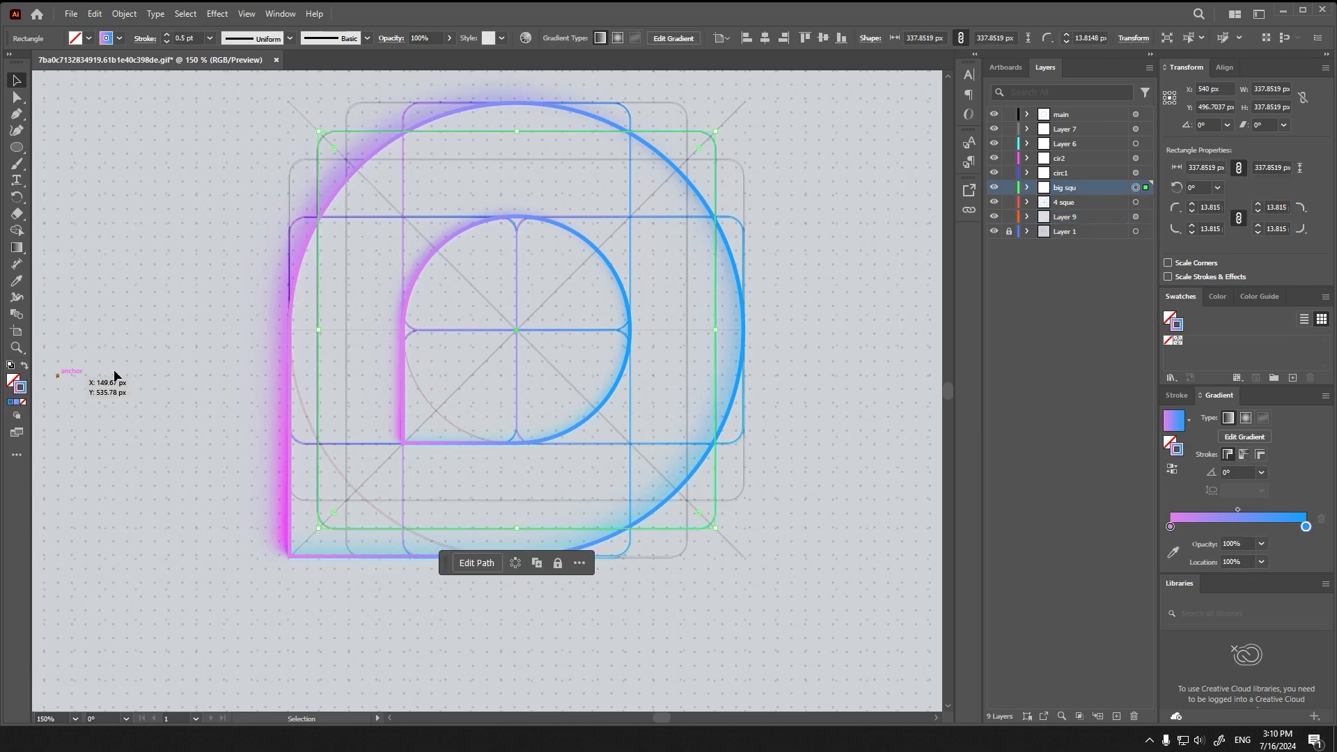
left_click(829, 295)
Step: Hide the reference Layer 1 and clear the selection to check the coloured artwork on white
key("Delete")
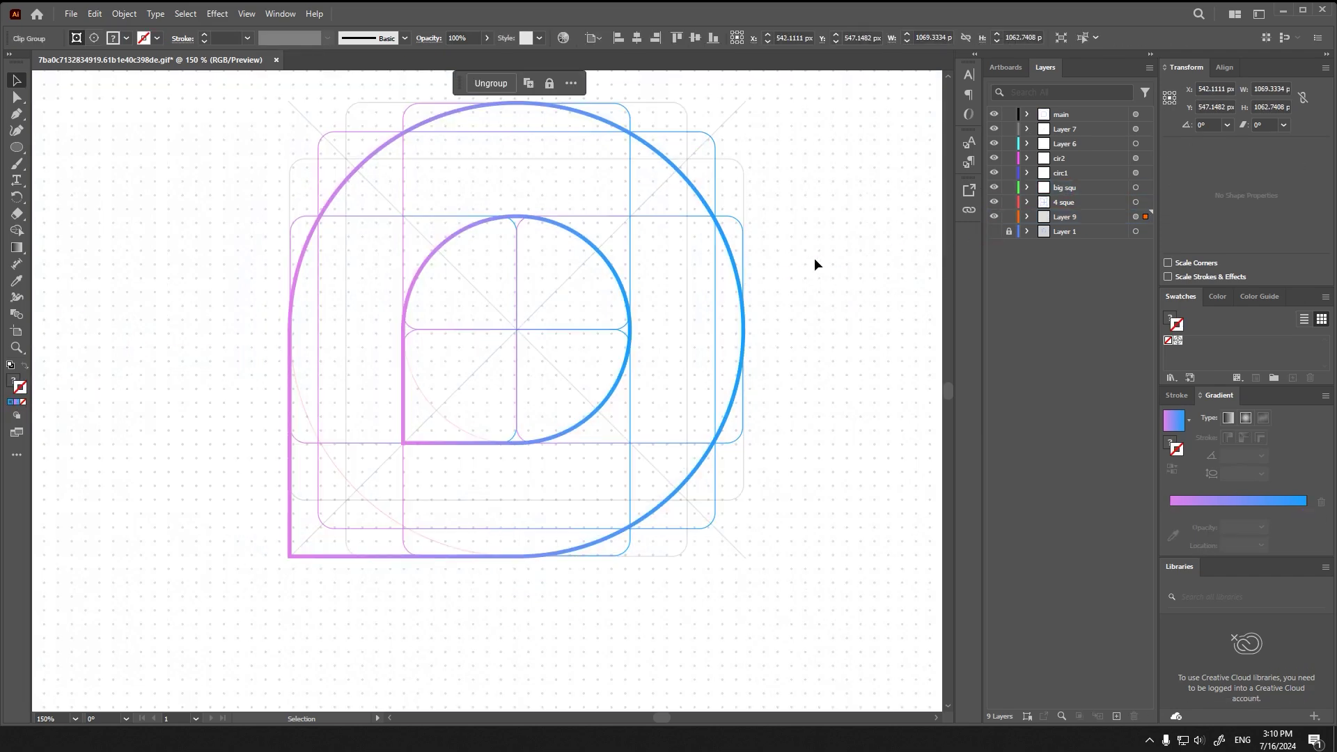
scroll(731, 299, "down", 3, "alt")
scroll(592, 401, "up", 1, "alt")
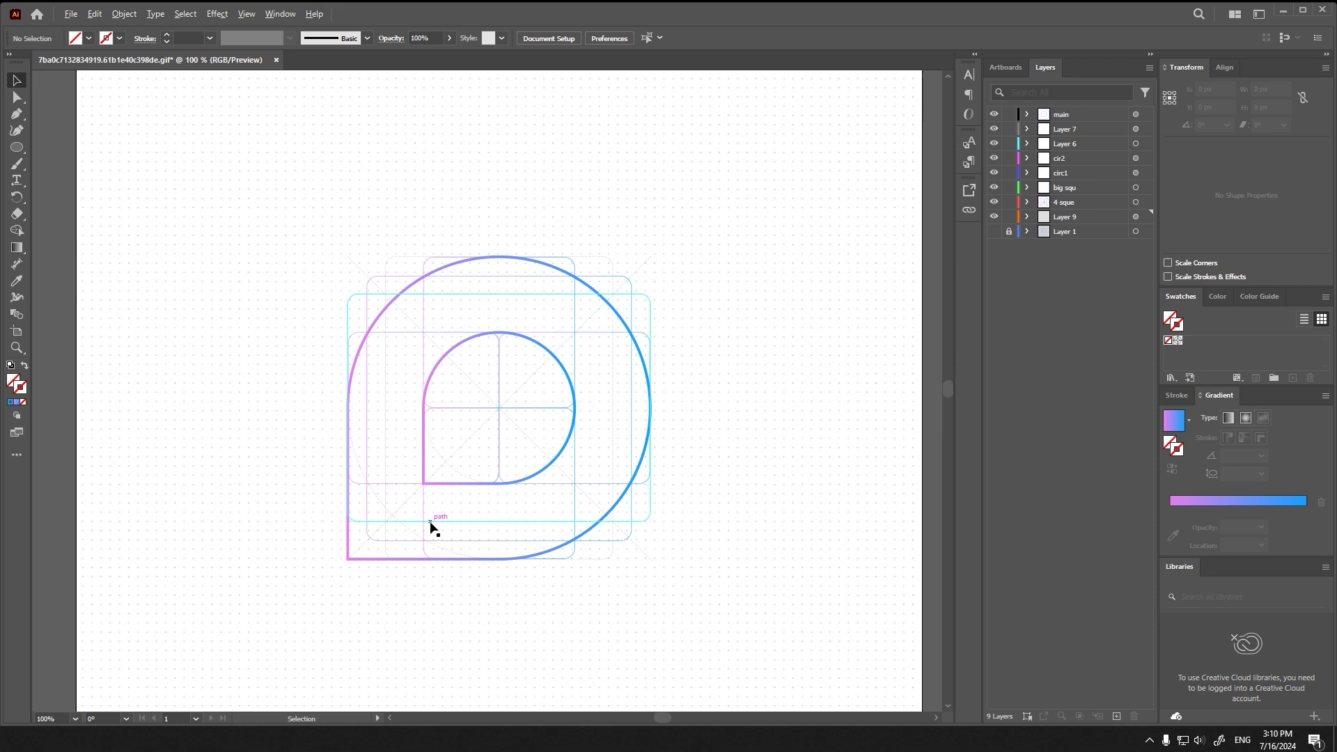
scroll(431, 522, "up", 1, "alt")
scroll(479, 521, "down", 1, "alt")
scroll(479, 522, "up", 1, "alt")
Step: Try to change the blue end of the stroke gradient to cyan with no artwork selected
left_click(1297, 502)
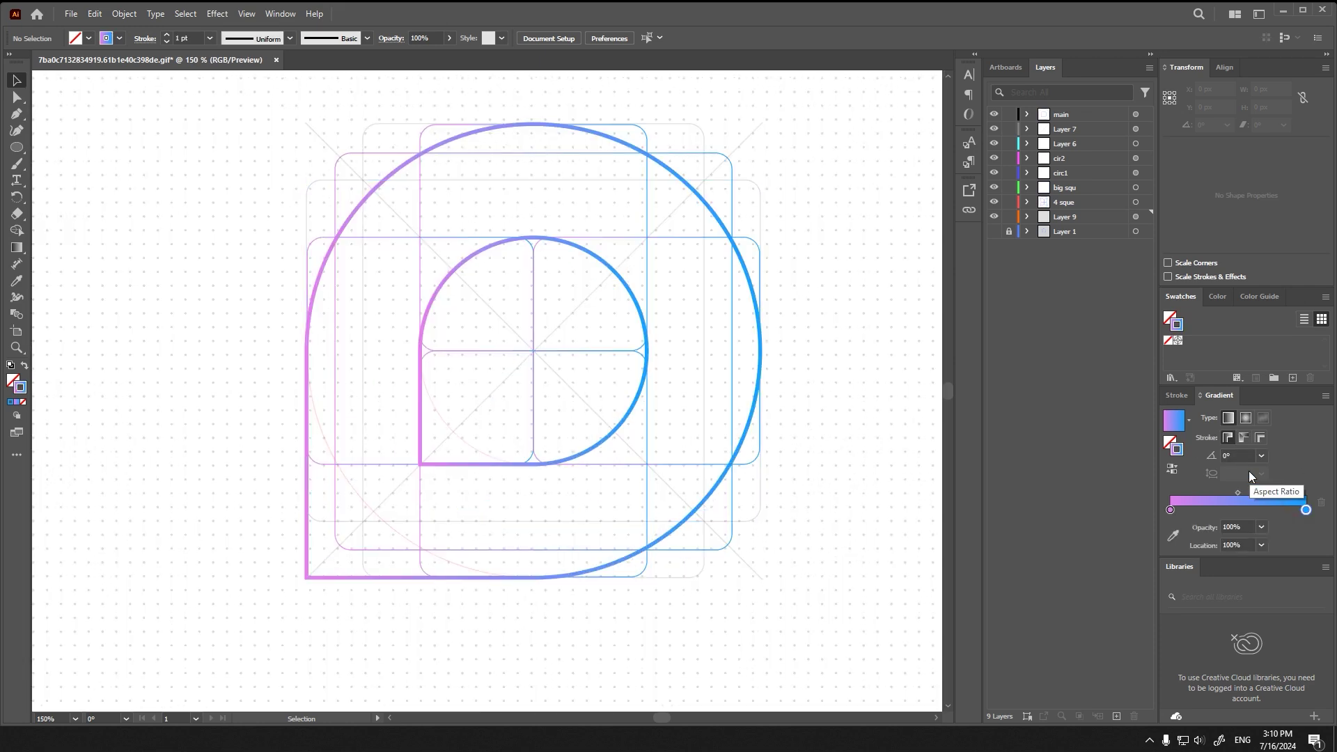
double_click(1306, 511)
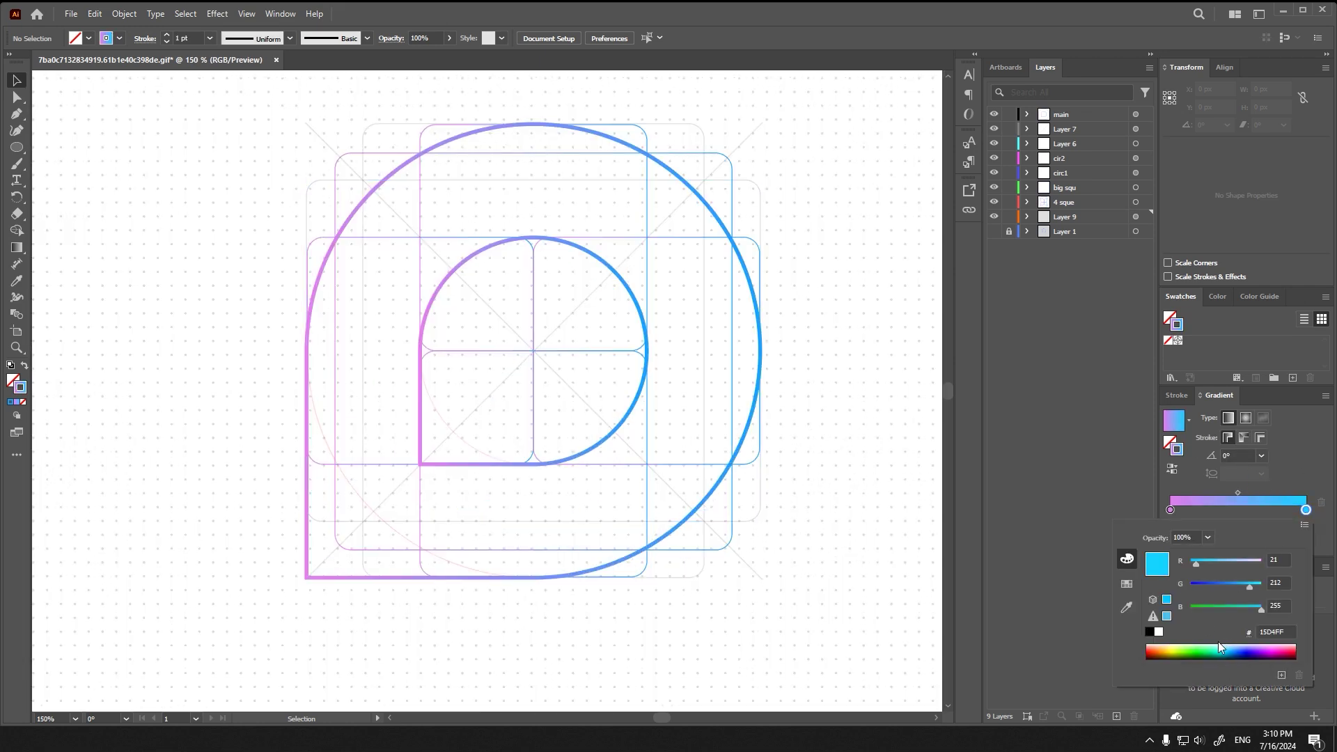
left_click(1177, 432)
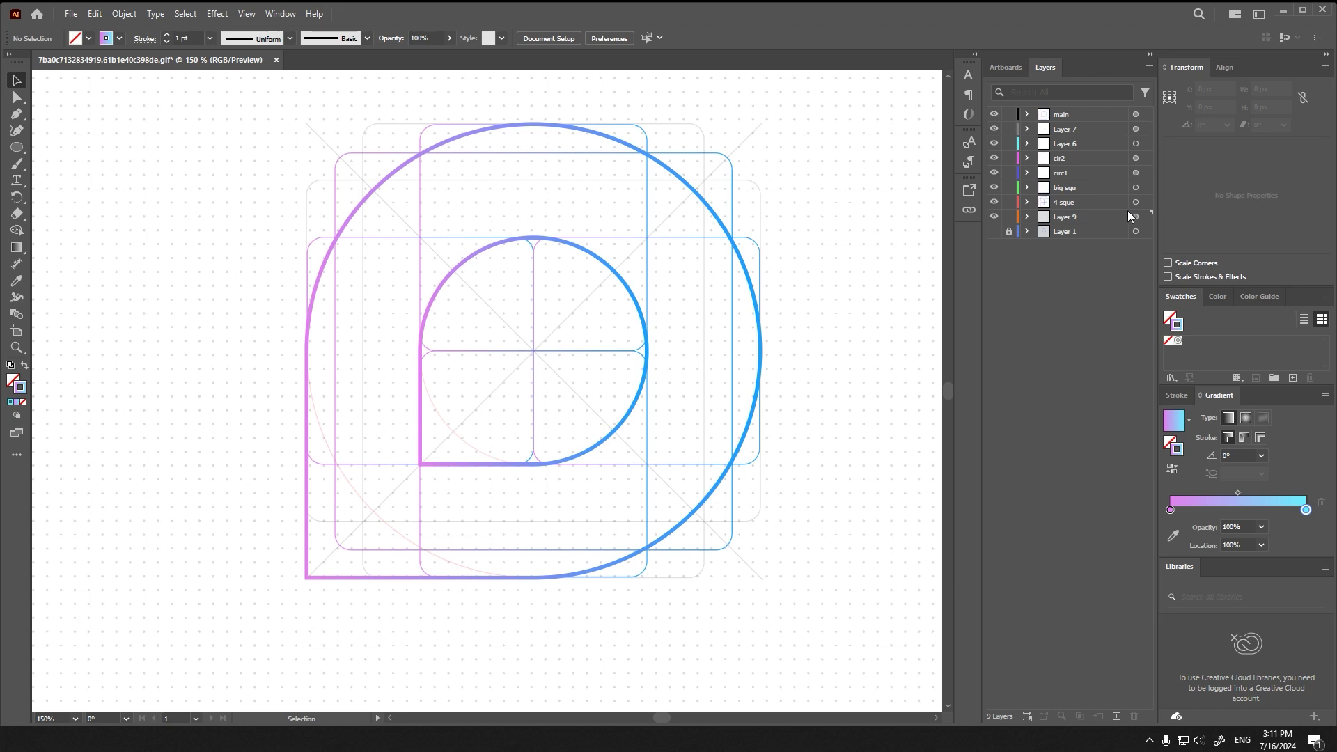
Step: Select both logo outlines on the main layer, change their gradient's blue stop to bright cyan and deselect them
left_click(1135, 114)
double_click(1305, 510)
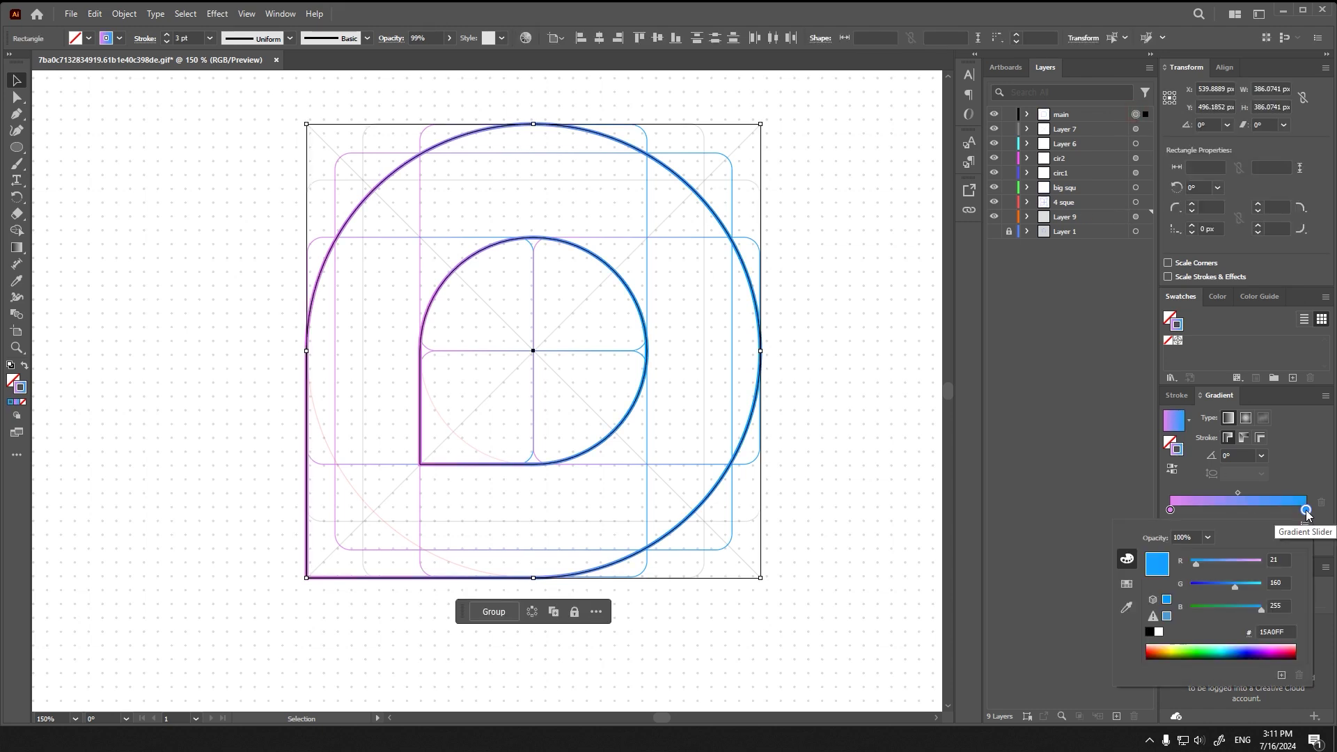
left_click_drag(1227, 648, 1223, 643)
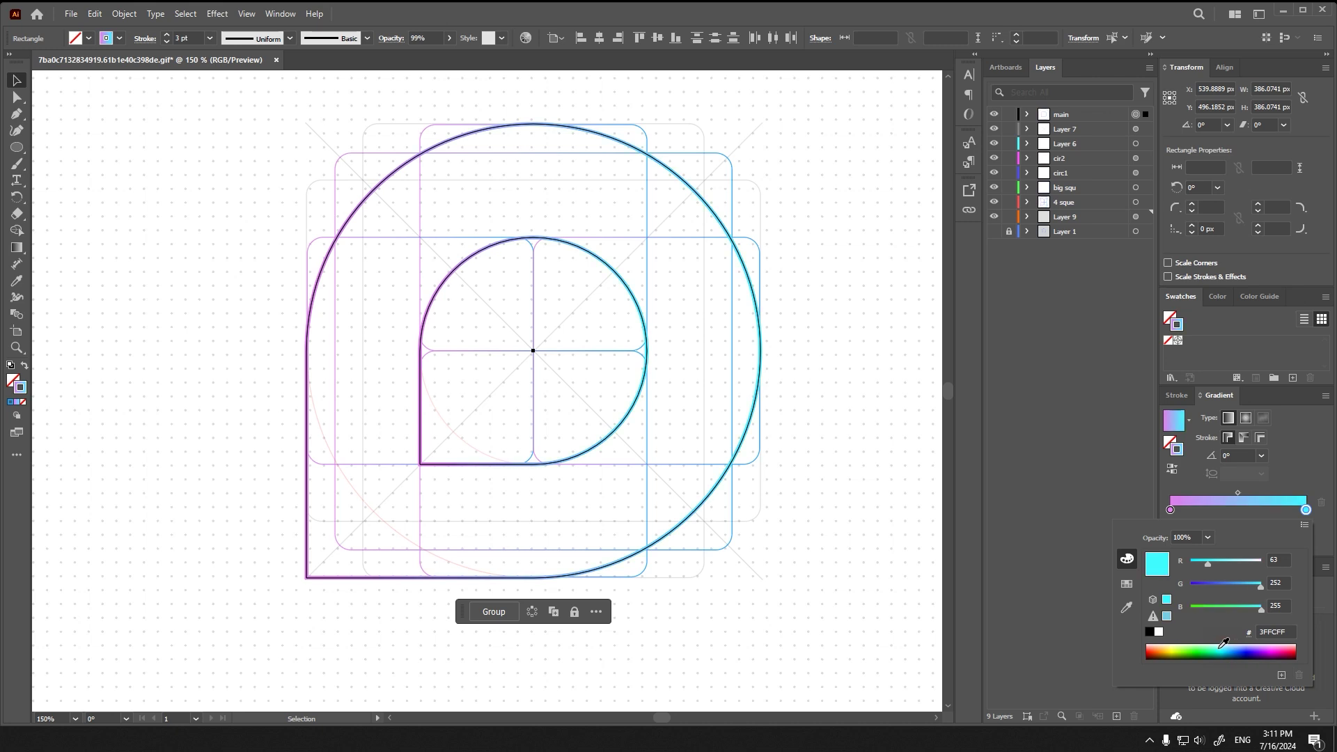
key("Escape")
left_click(805, 418)
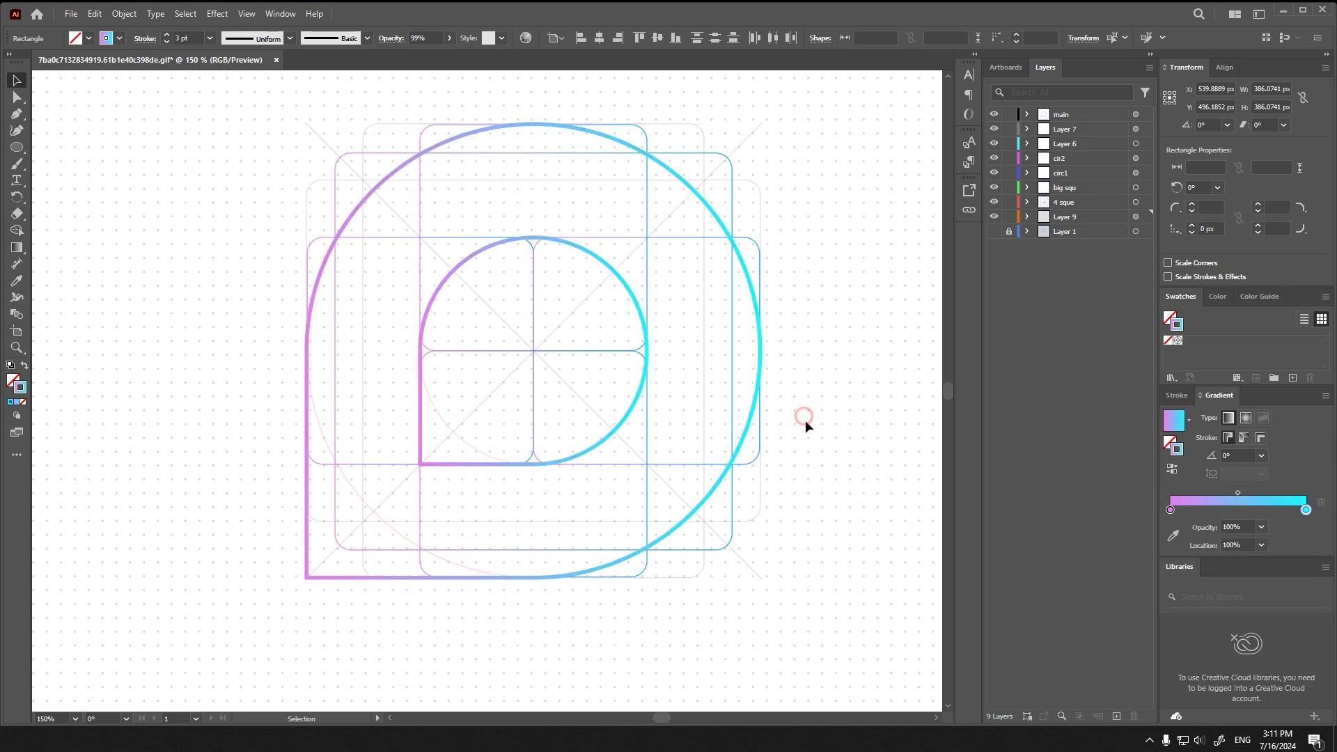
scroll(639, 475, "down", 1, "alt")
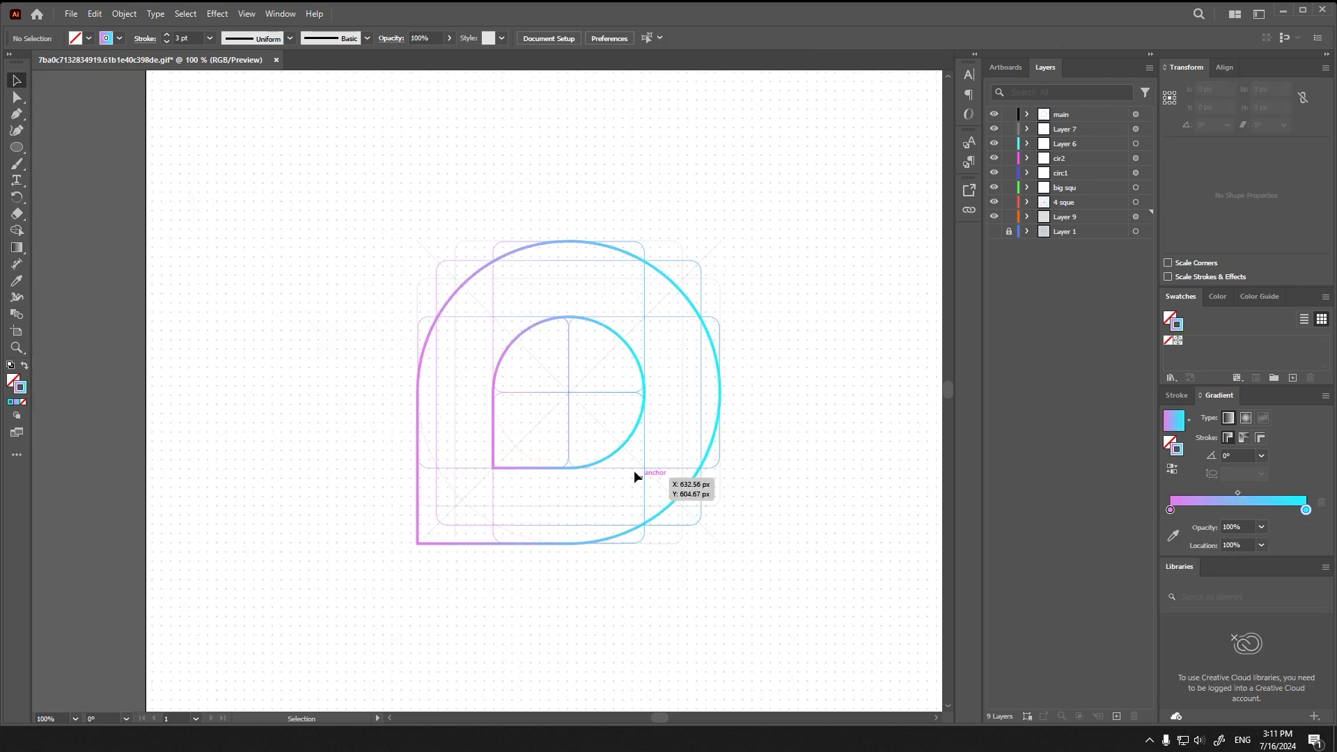
left_click_drag(634, 470, 626, 468)
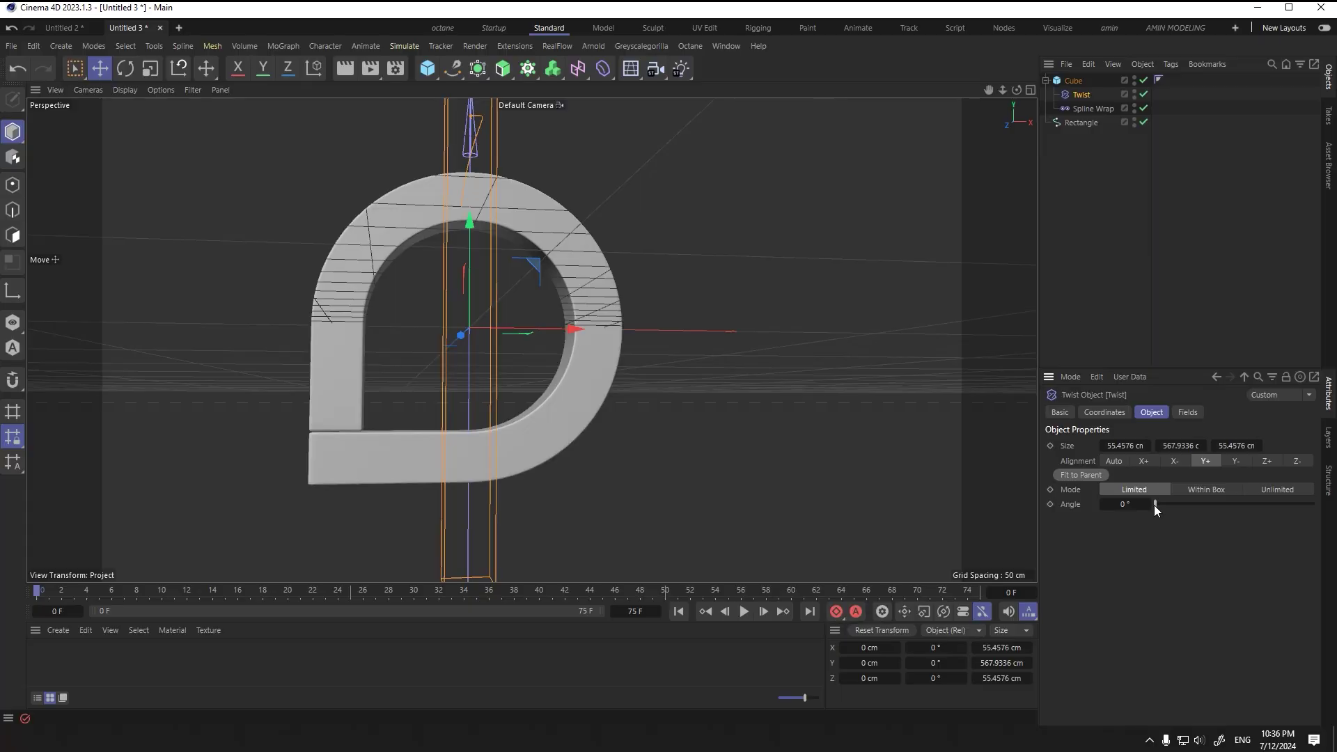
Step: In Cinema 4D, increase the angle of the Twist deformer under the Cube
left_click_drag(1154, 504, 1236, 503)
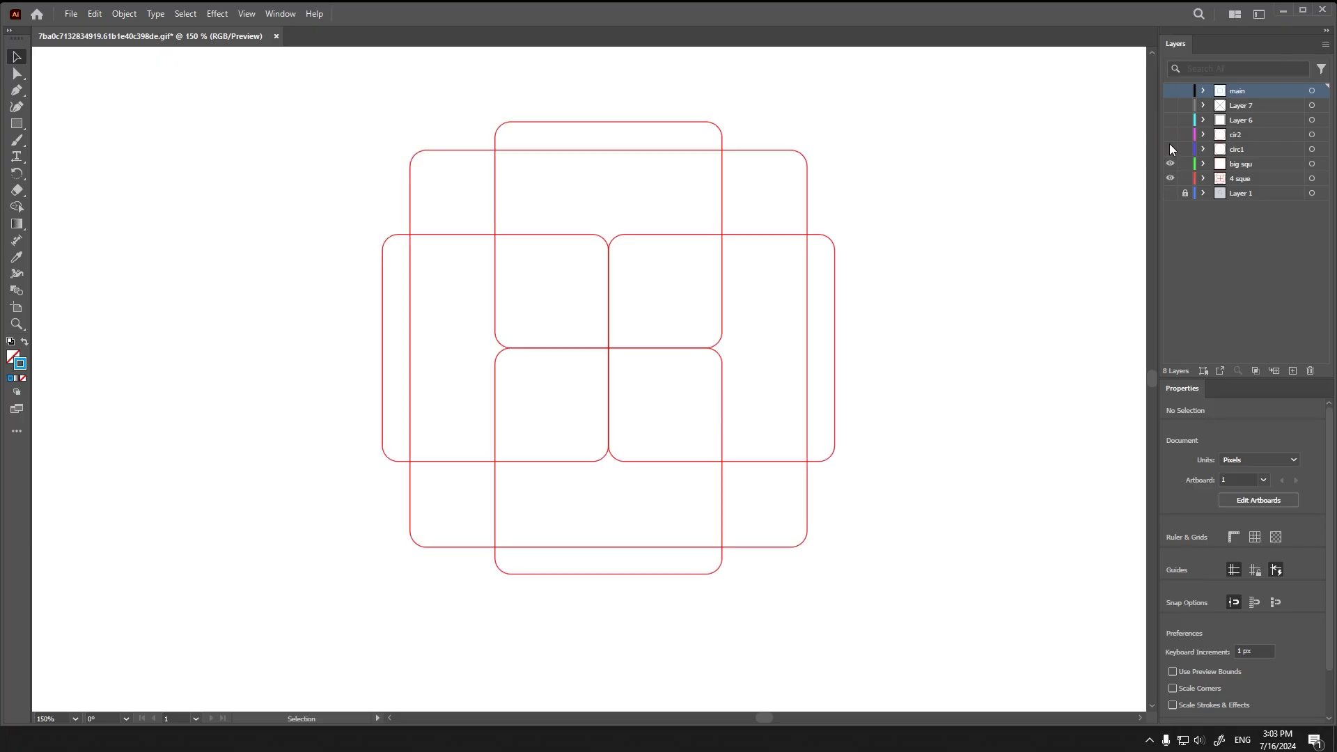
Step: In Illustrator, show the hidden drawing layers from circ1 up to main and the reference Layer 1
left_click(1170, 107)
left_click(1170, 93)
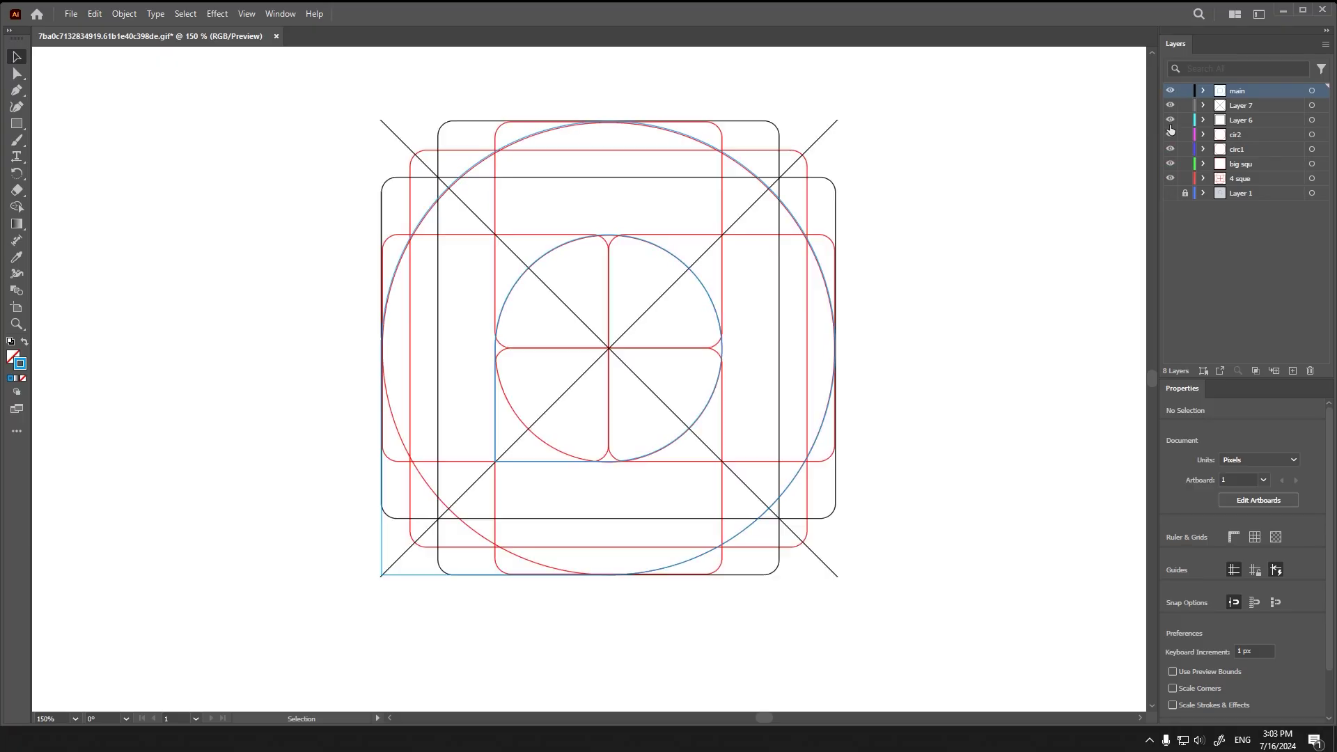
left_click(1169, 194)
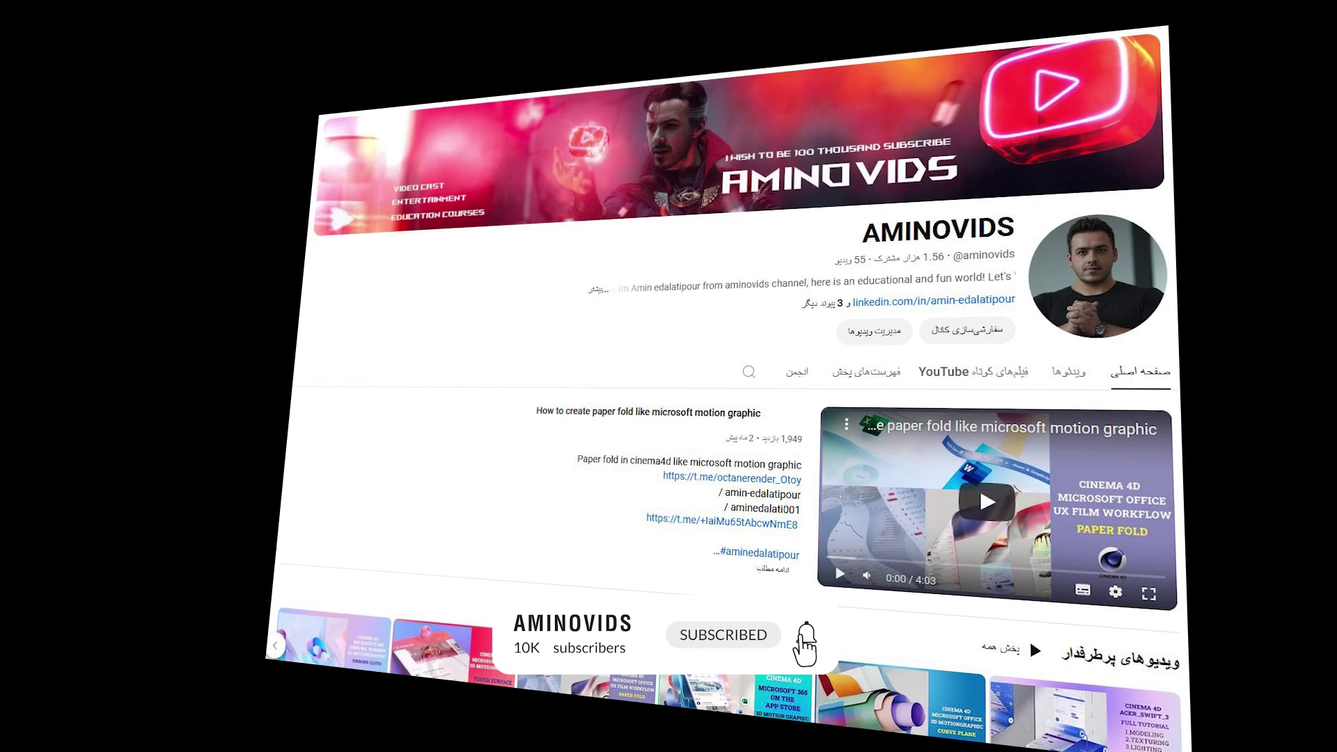